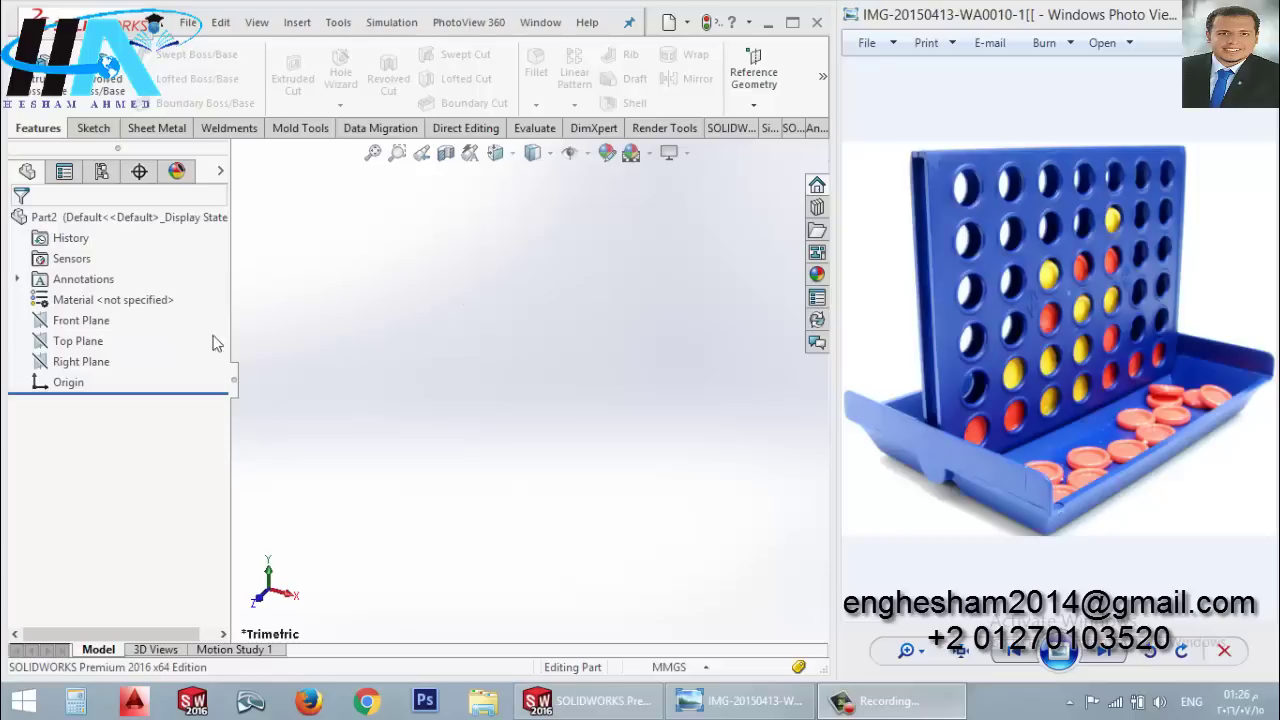
# Step: Start a new sketch on the Front Plane
pyautogui.click(82, 362)
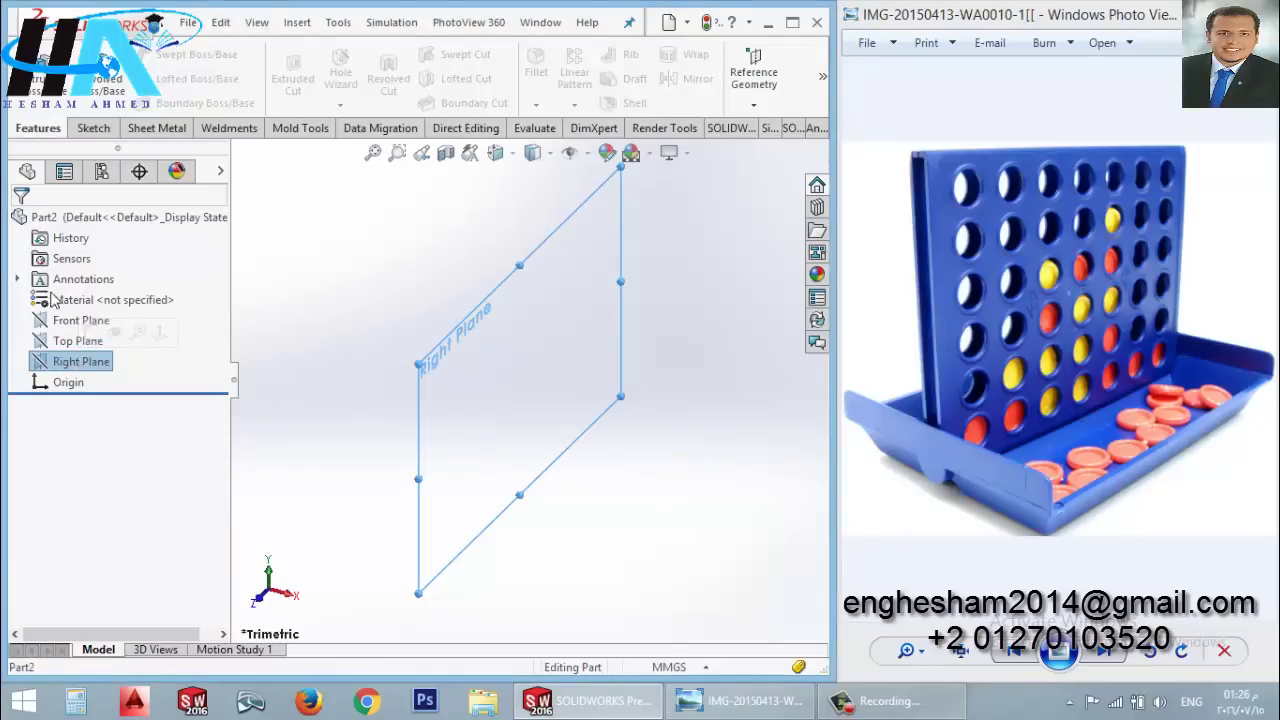
pyautogui.click(62, 326)
pyautogui.click(85, 297)
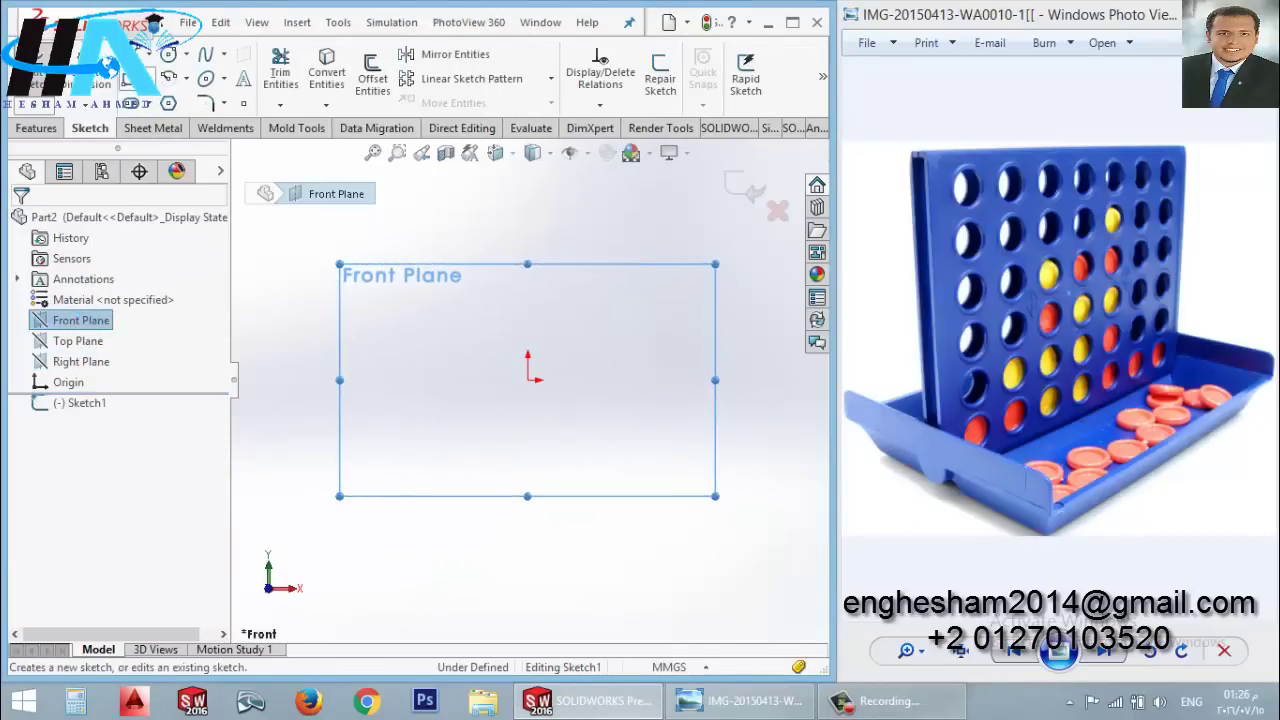
# Step: Draw an open five-line profile from the origin: flat ends, sloped sides, raised middle
pyautogui.click(128, 86)
pyautogui.click(137, 55)
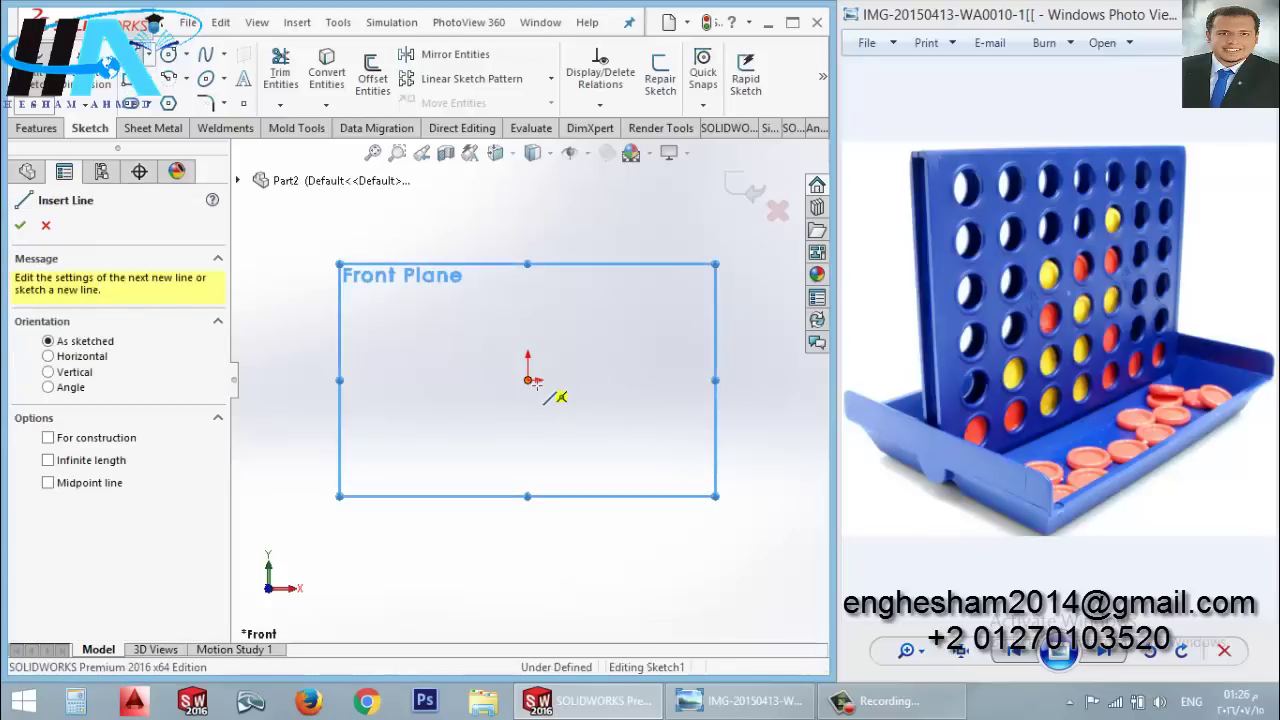
pyautogui.click(529, 380)
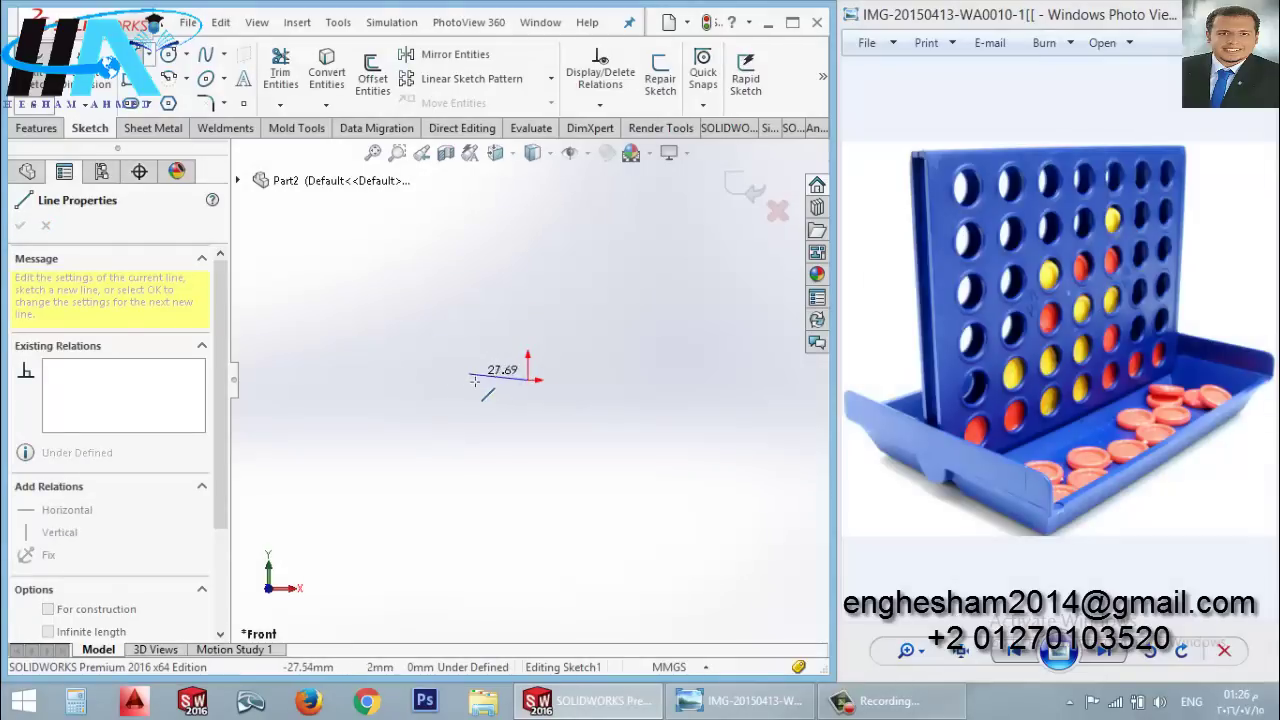
pyautogui.click(470, 381)
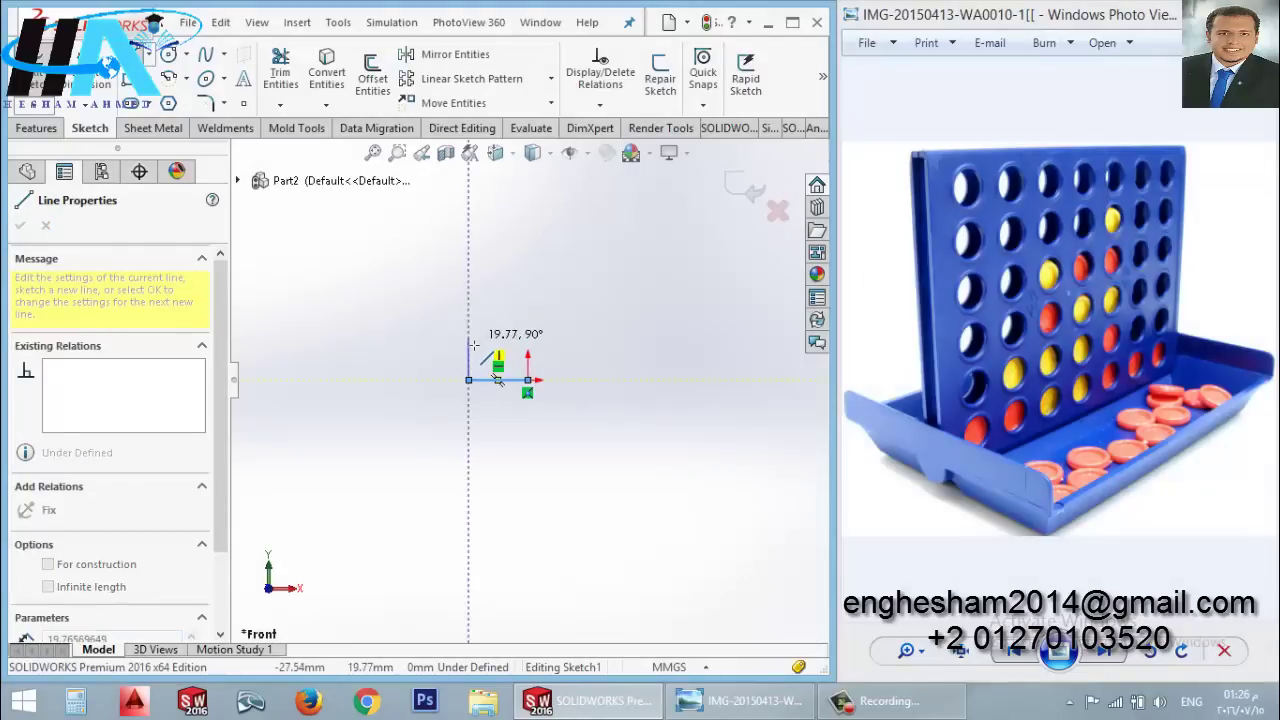
pyautogui.click(451, 348)
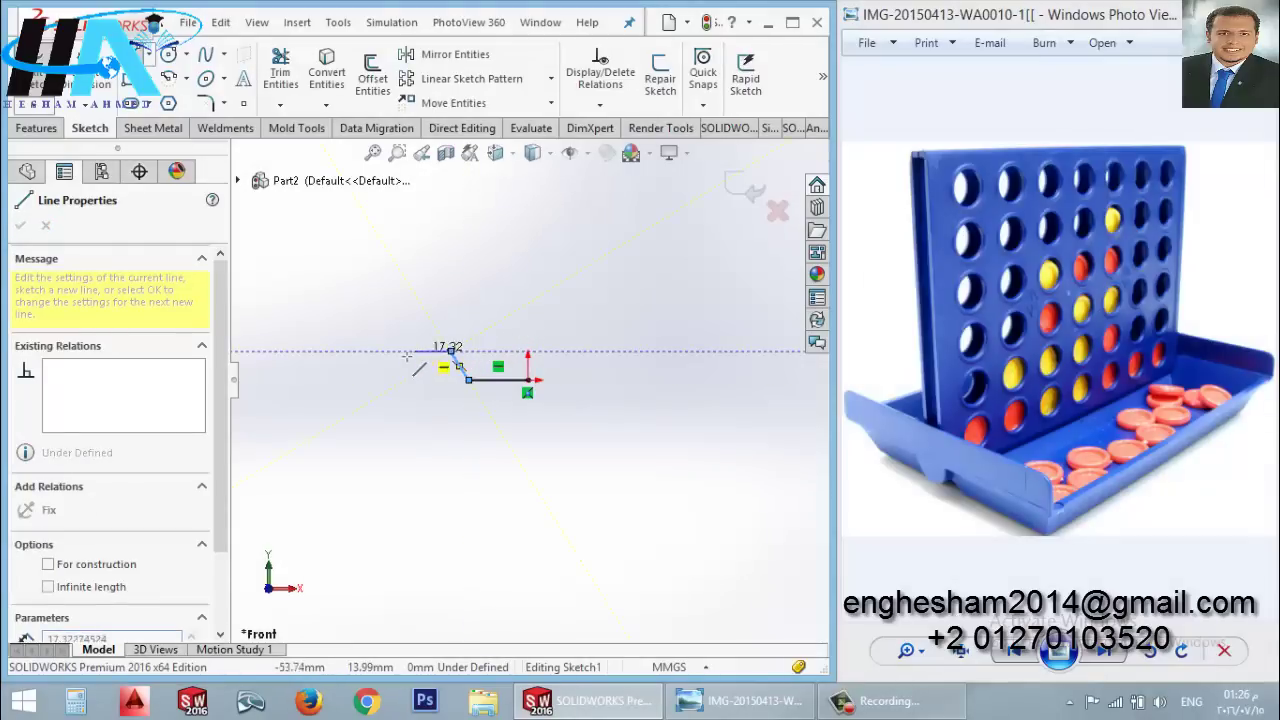
pyautogui.click(361, 351)
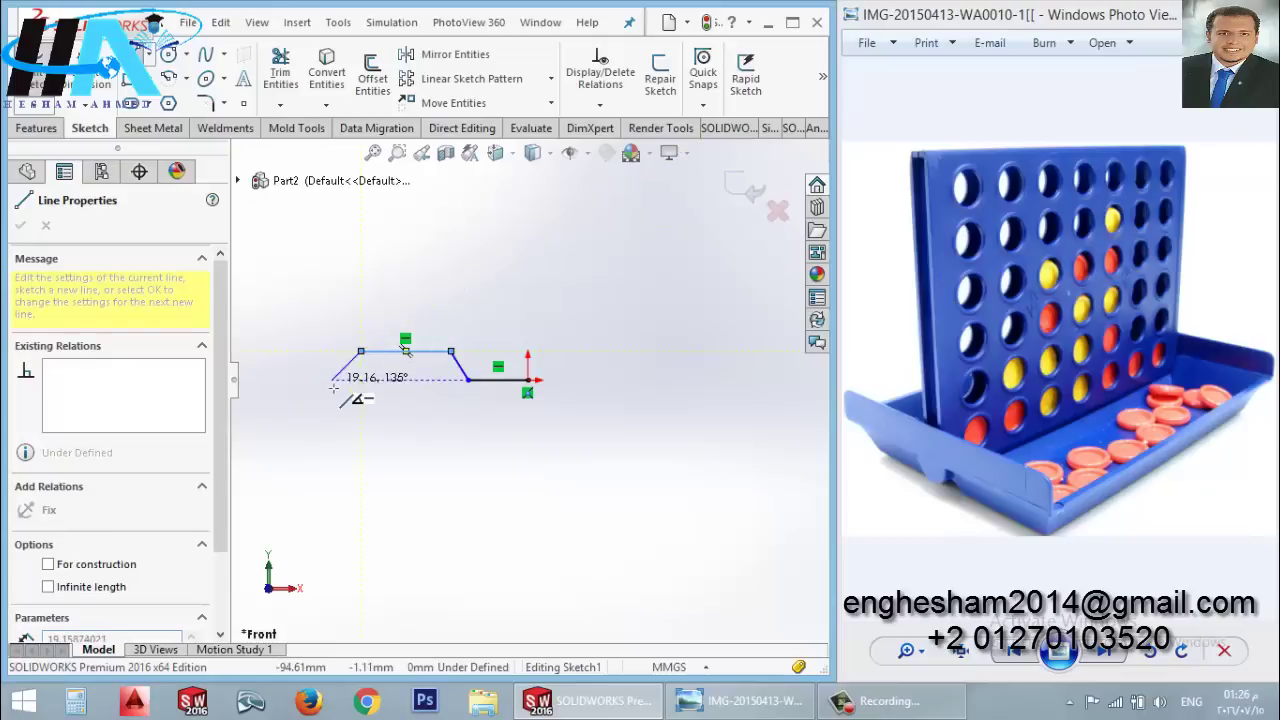
pyautogui.click(331, 380)
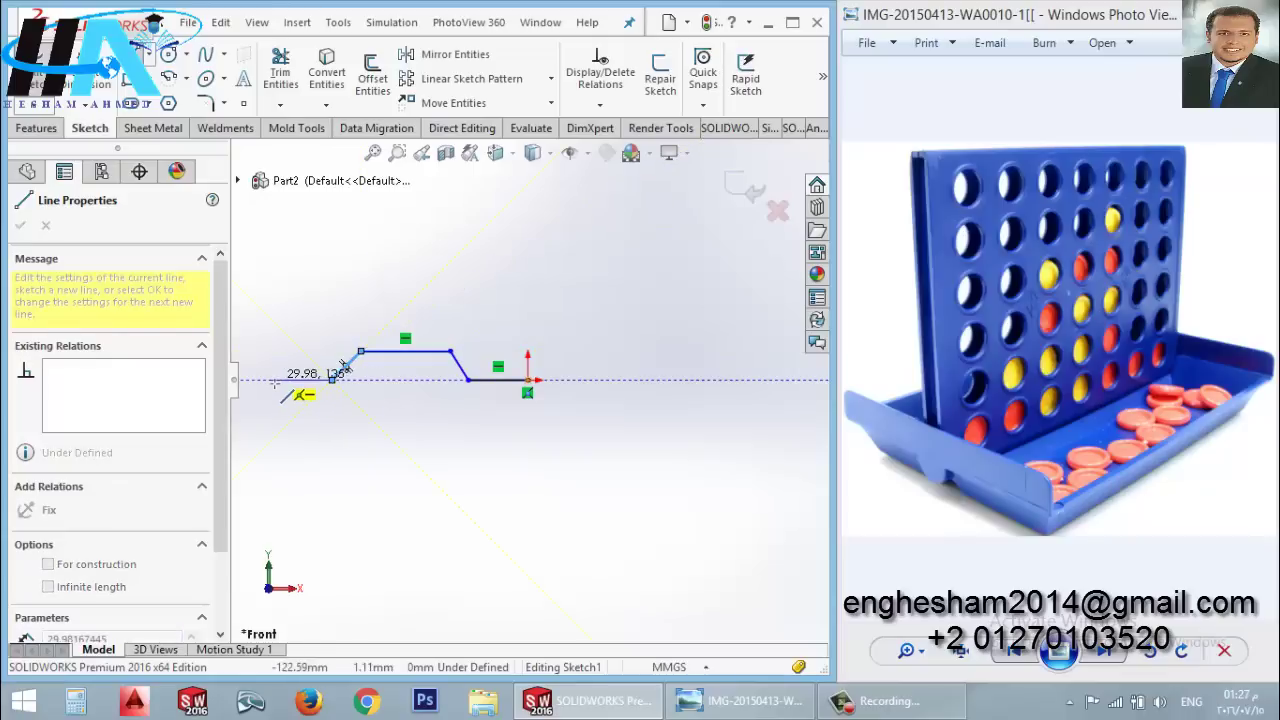
pyautogui.click(269, 380)
pyautogui.press('Escape')
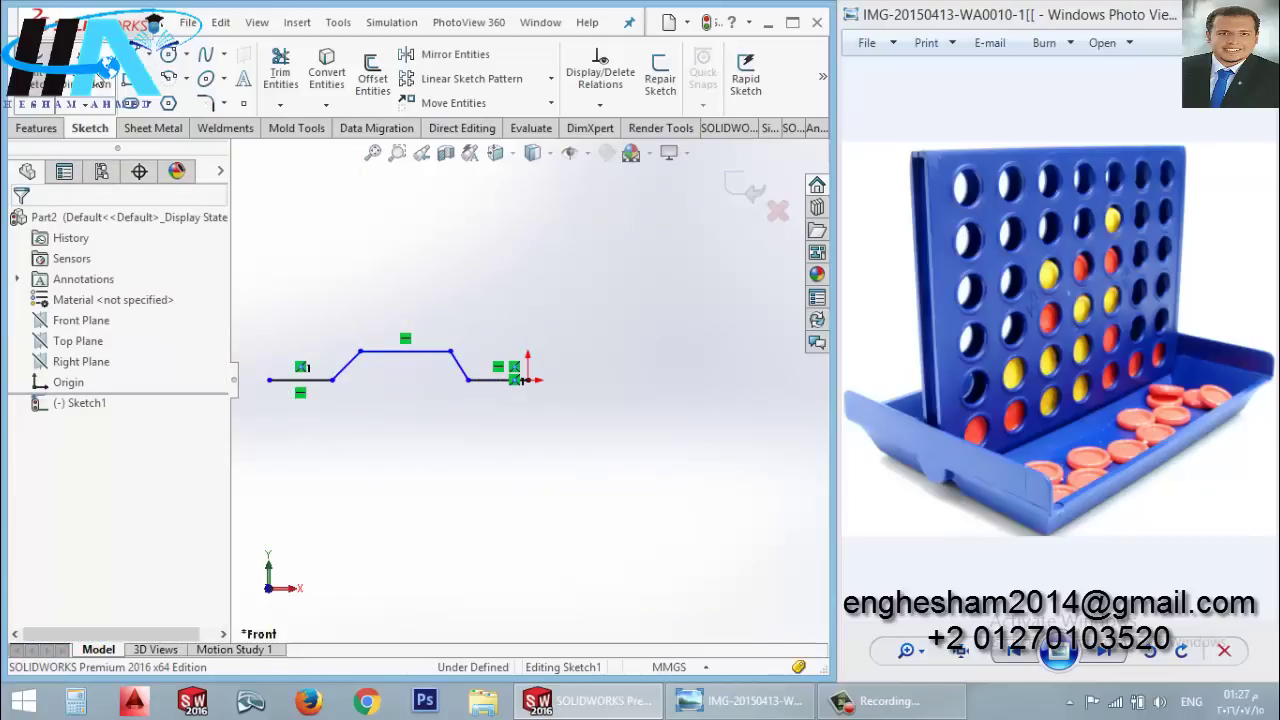
# Step: Dimension both flat end lines to 50 mm
pyautogui.click(481, 385)
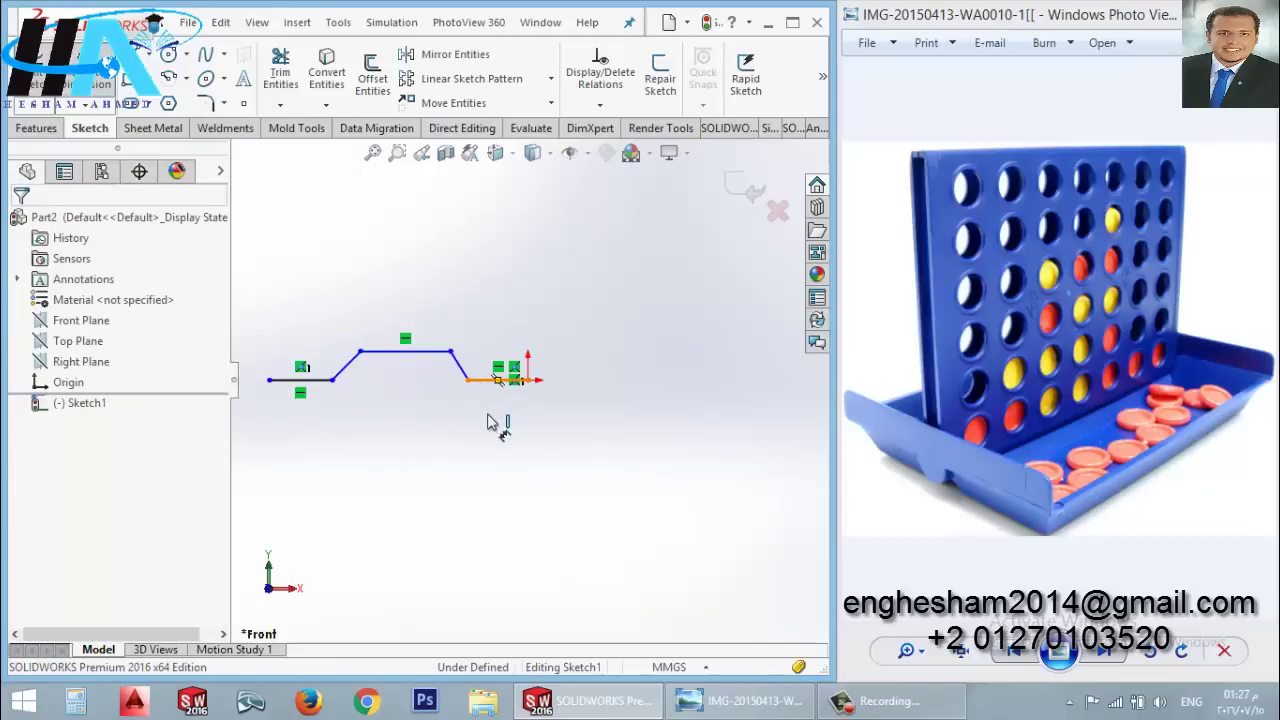
pyautogui.click(505, 450)
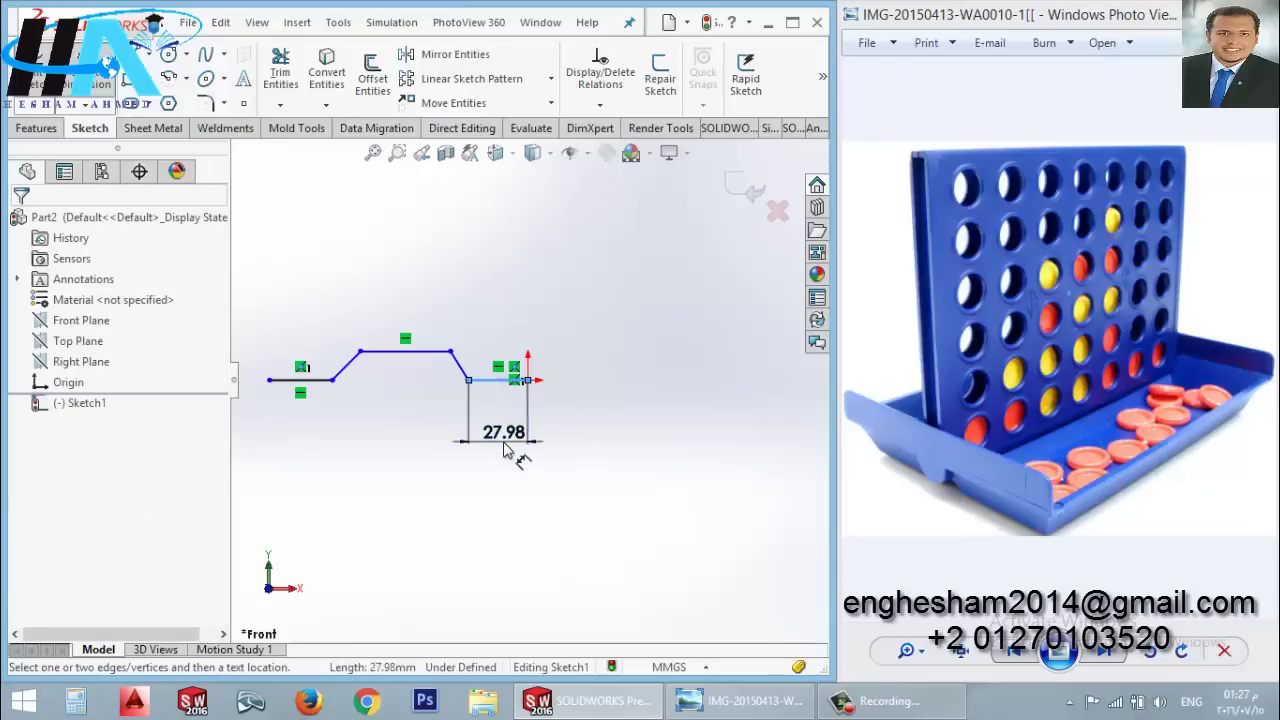
pyautogui.write('50.')
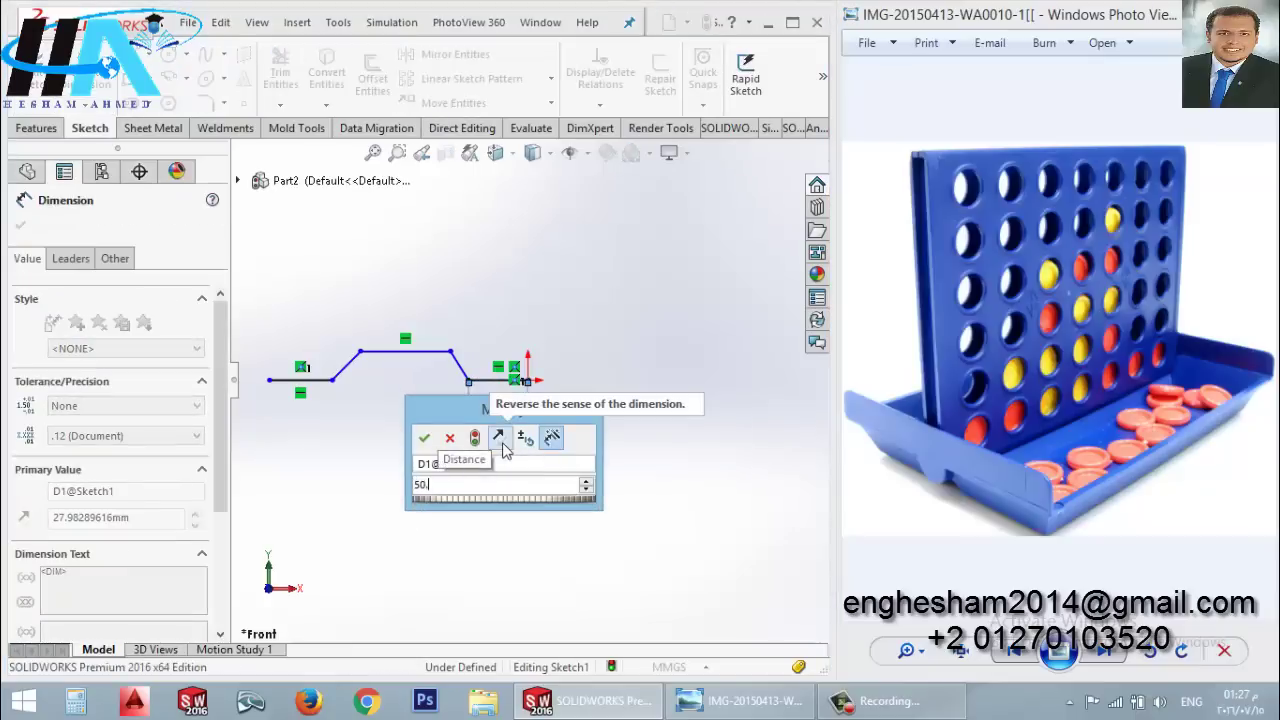
pyautogui.press('Return')
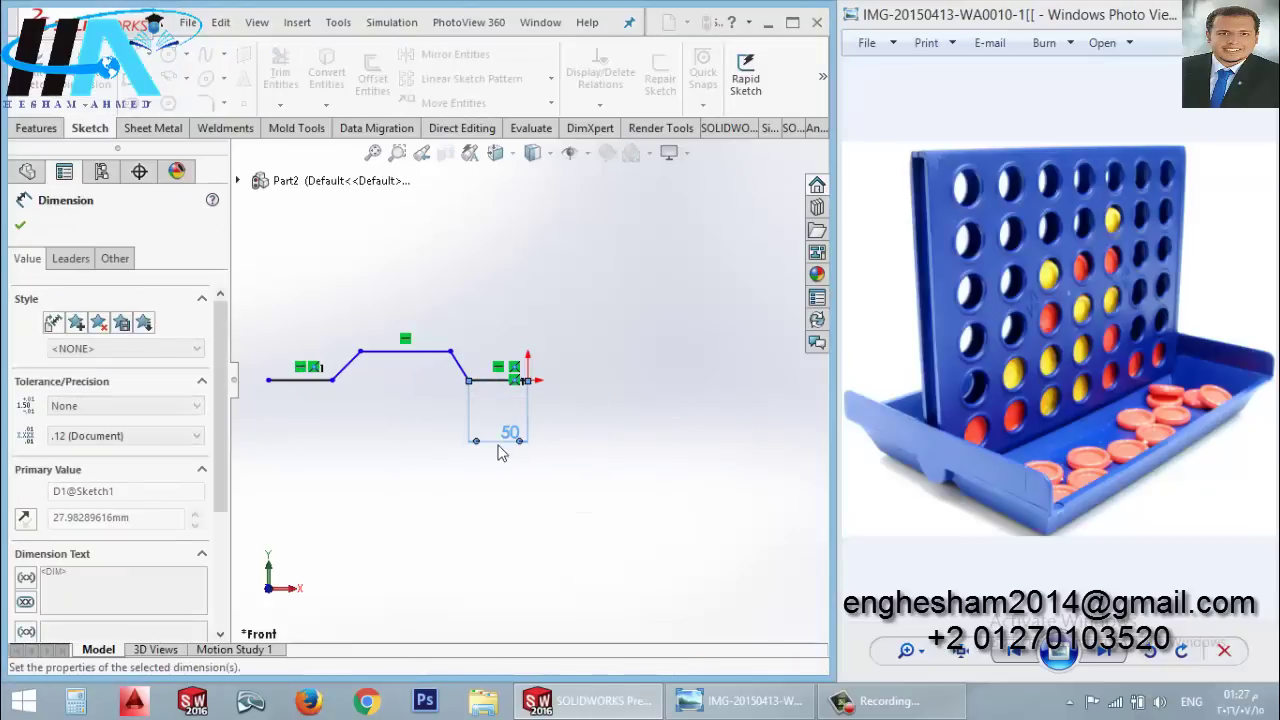
pyautogui.click(300, 380)
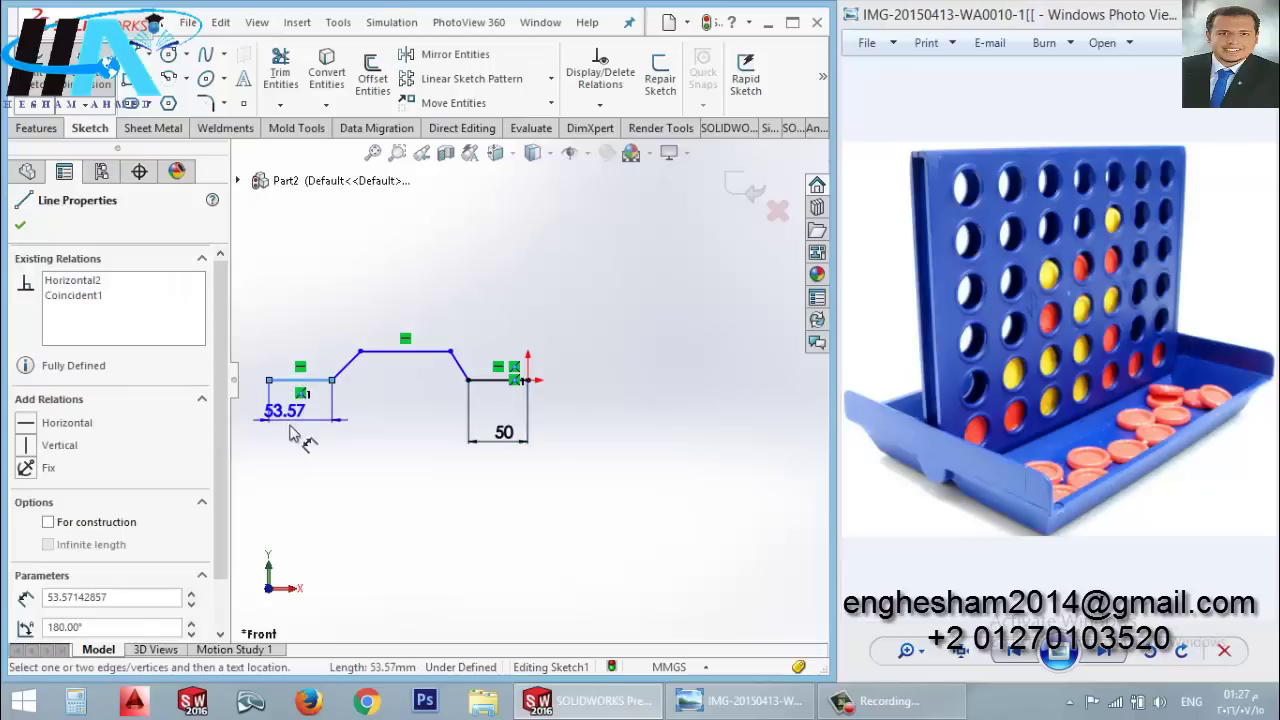
pyautogui.click(297, 440)
pyautogui.write('50')
pyautogui.press('Return')
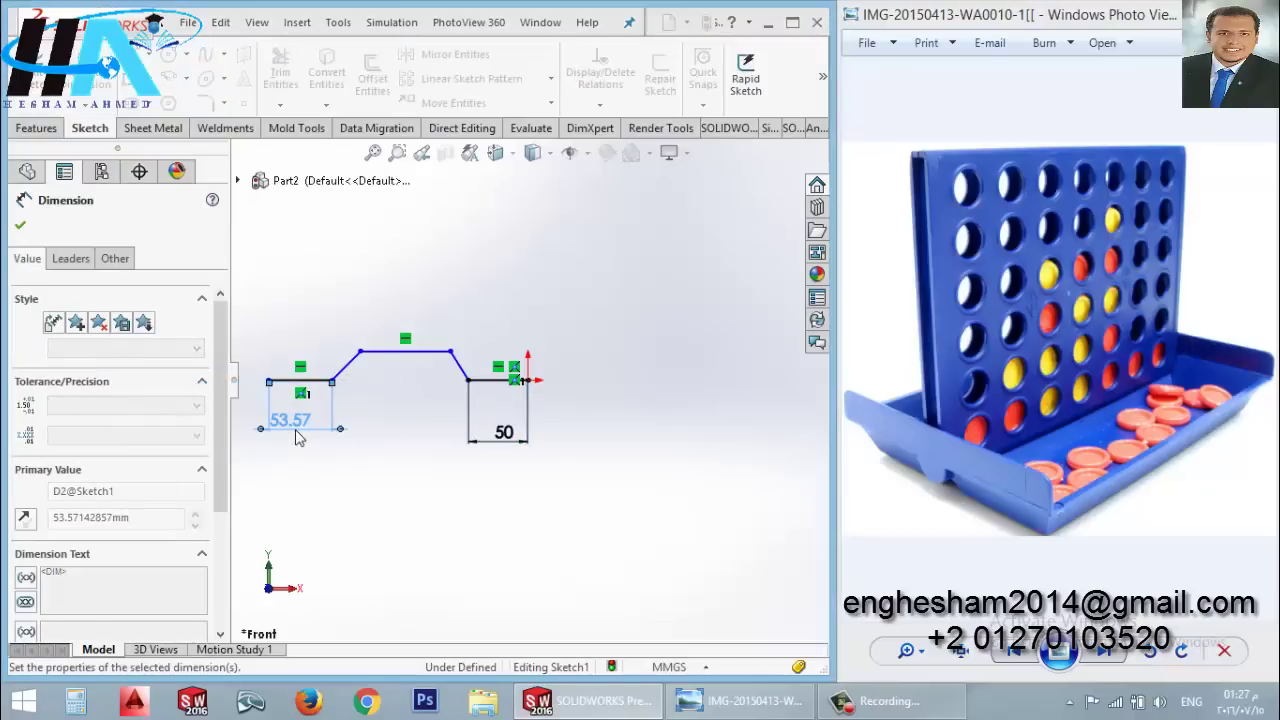
# Step: Dimension the left and right slope angles to 135°
pyautogui.click(345, 372)
pyautogui.click(322, 380)
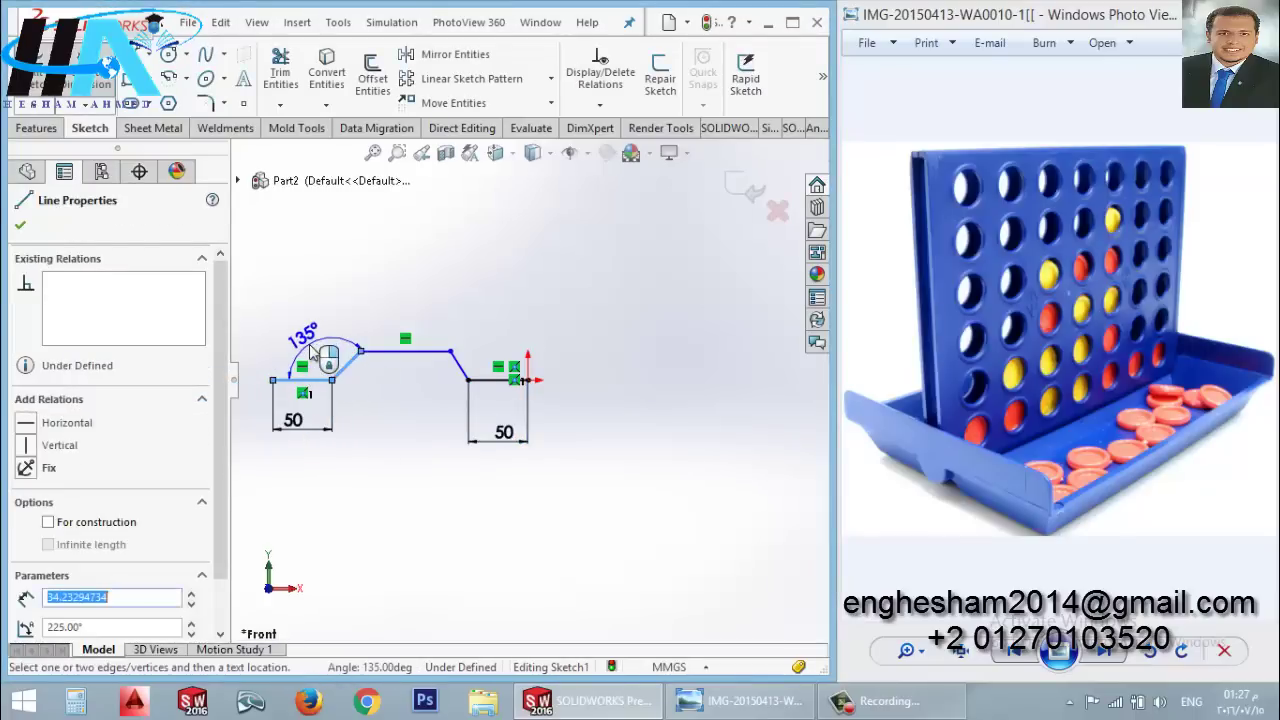
pyautogui.click(310, 355)
pyautogui.press('Return')
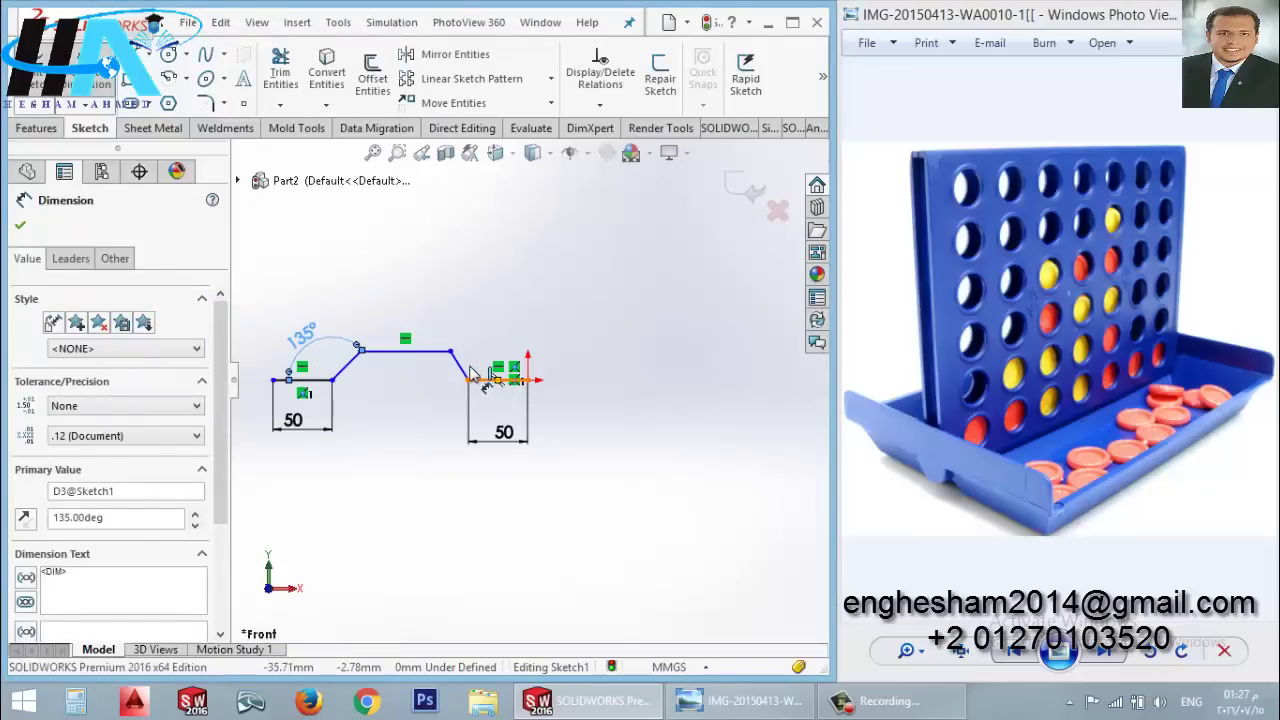
pyautogui.click(488, 380)
pyautogui.click(462, 367)
pyautogui.click(485, 348)
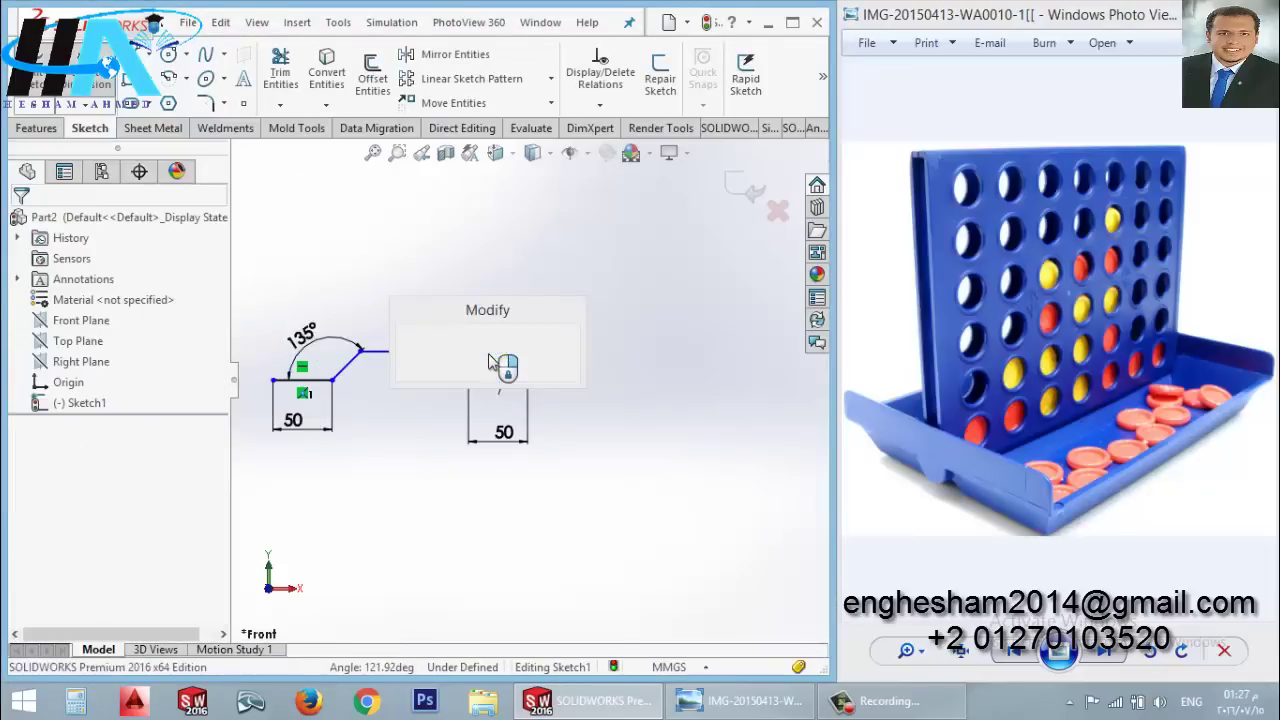
pyautogui.write('135')
pyautogui.press('Return')
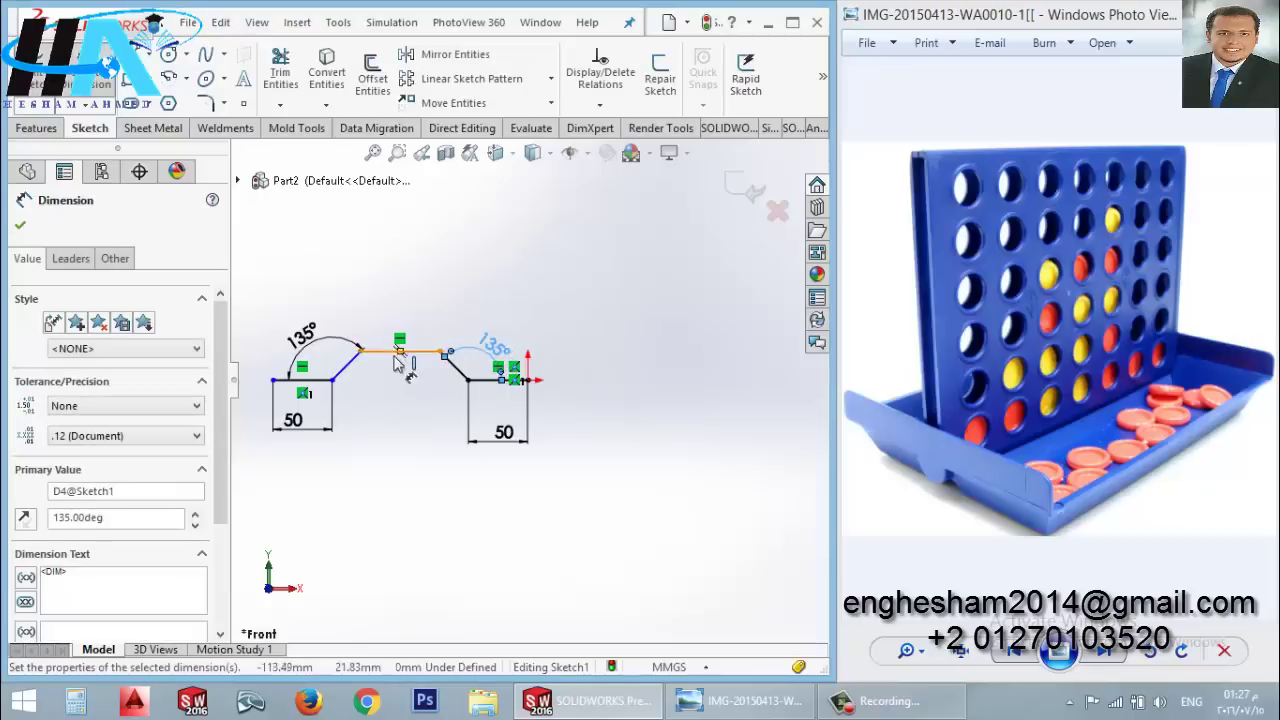
# Step: Set the top line to 15 mm and the rise height to 10 mm
pyautogui.click(394, 351)
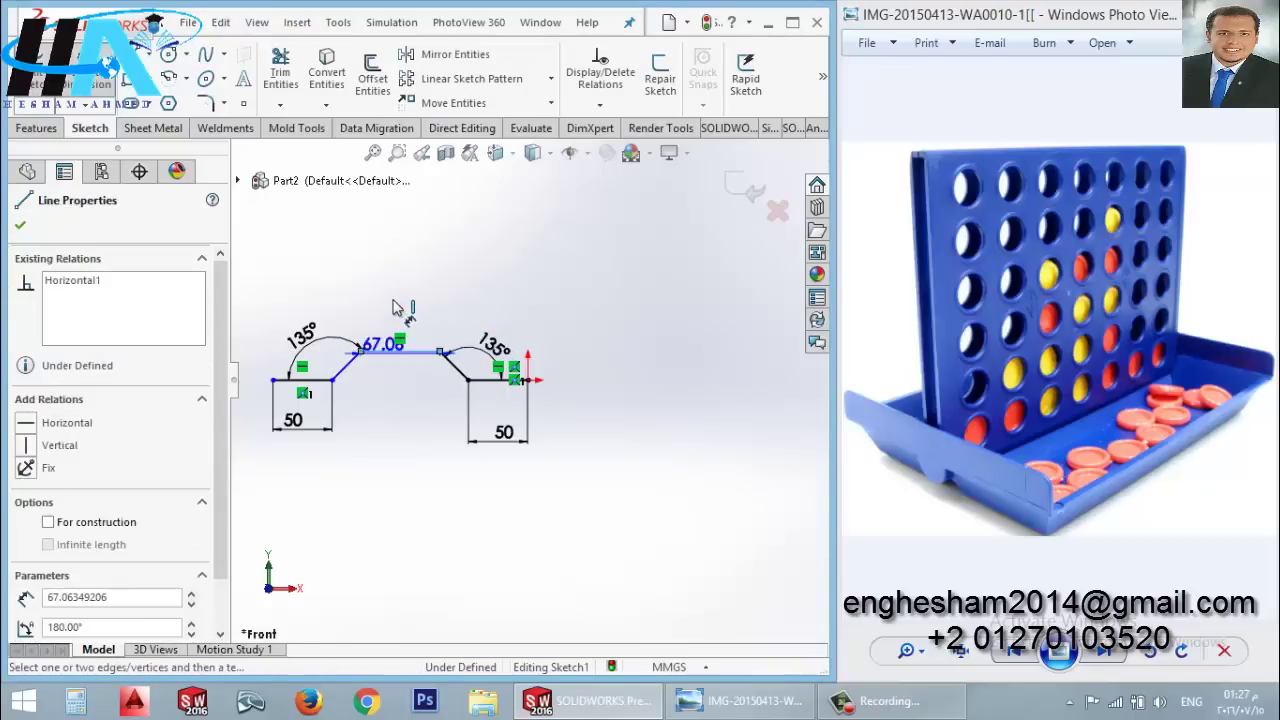
pyautogui.click(395, 308)
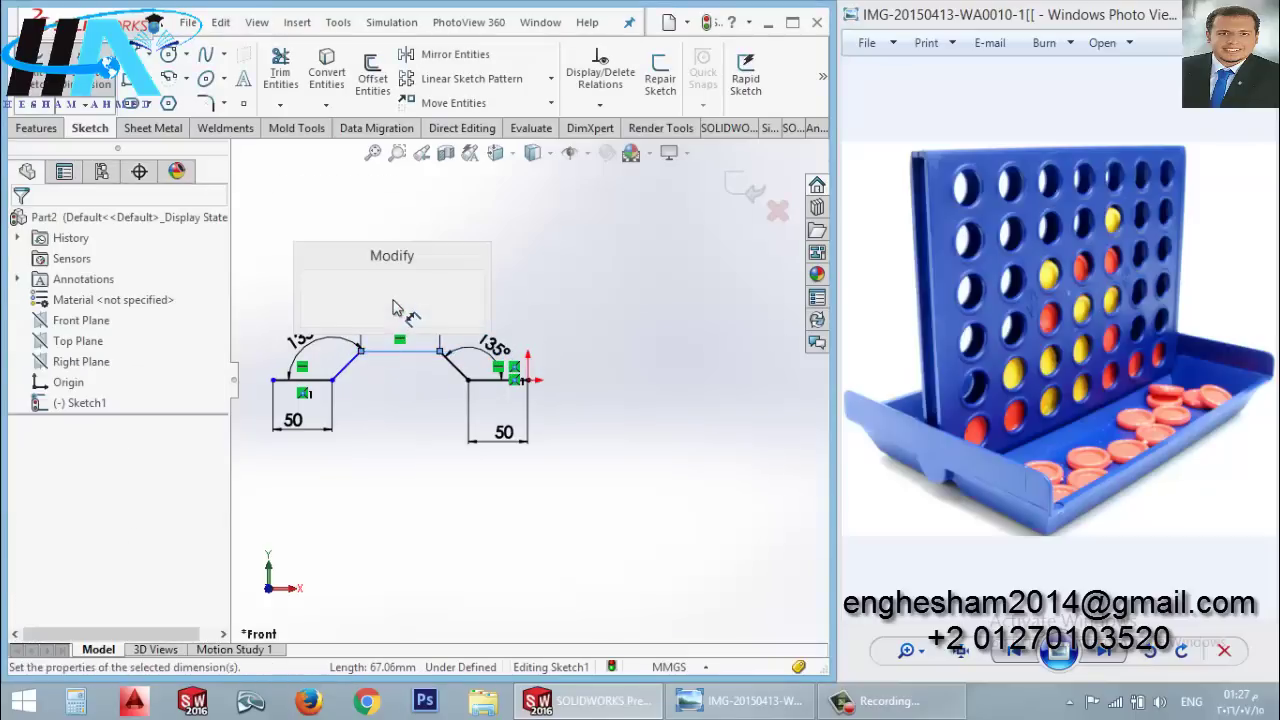
pyautogui.write('15')
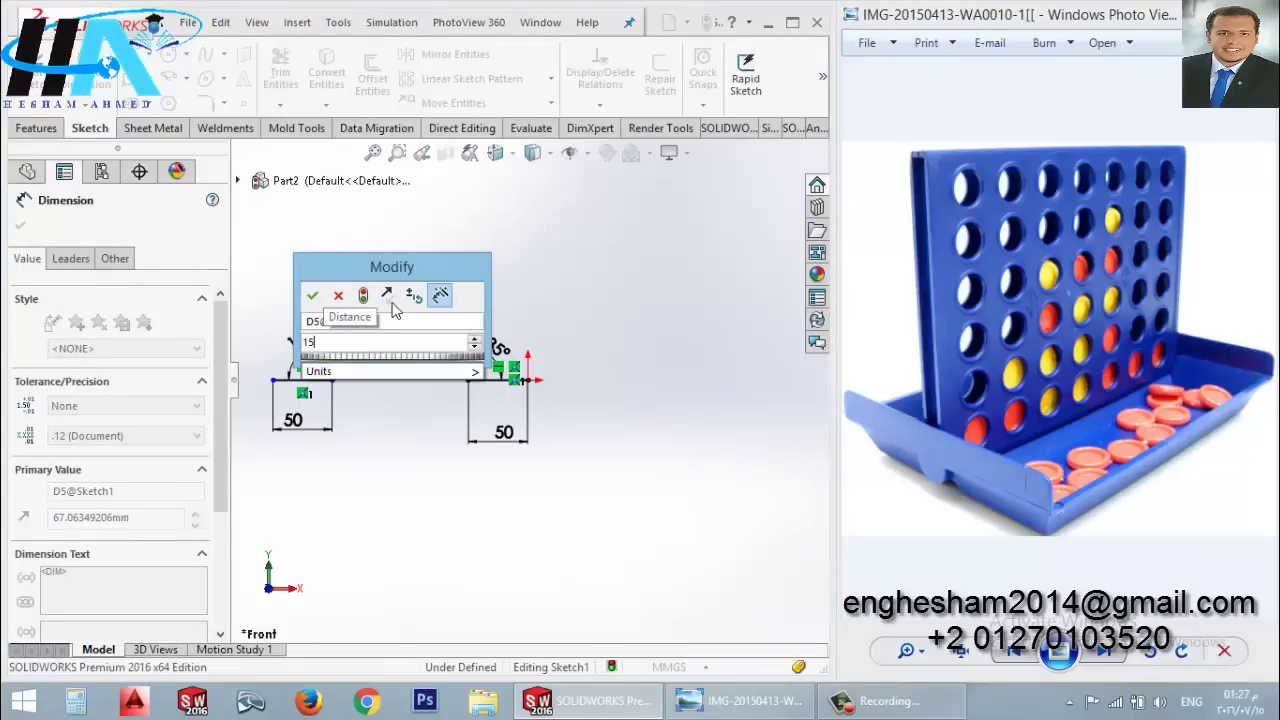
pyautogui.press('Return')
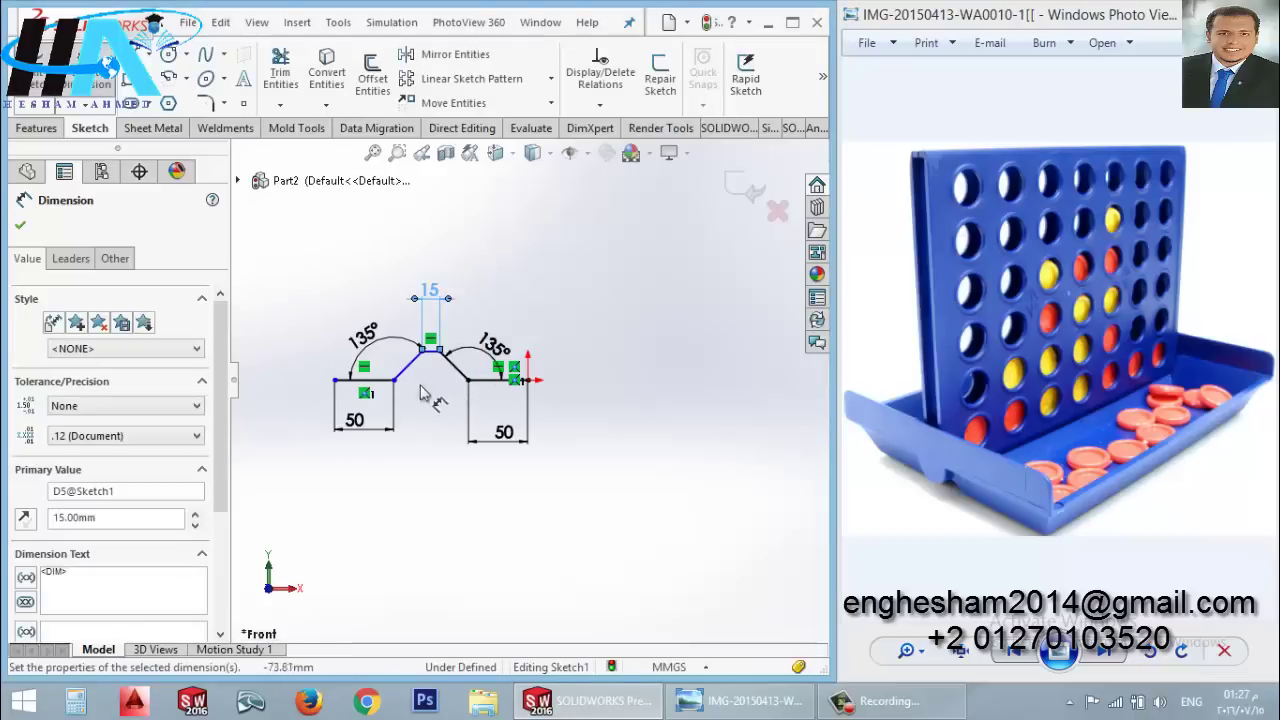
pyautogui.click(372, 381)
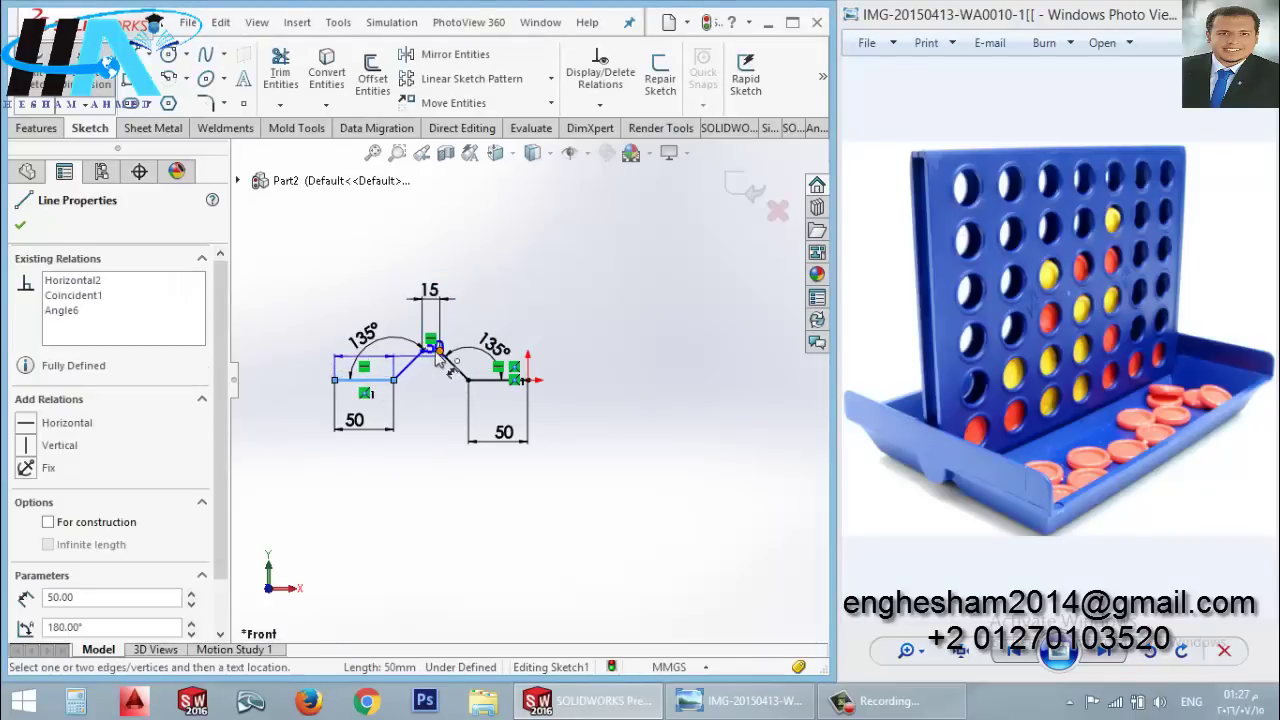
pyautogui.click(424, 351)
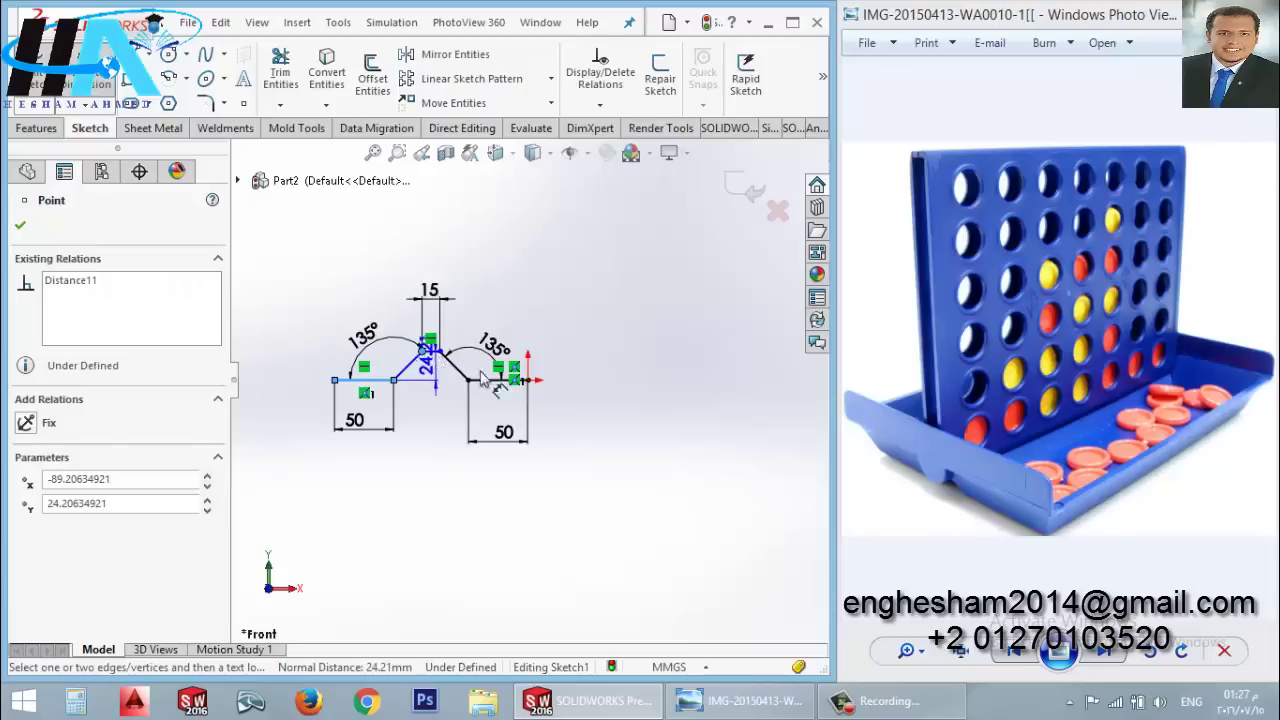
pyautogui.click(605, 383)
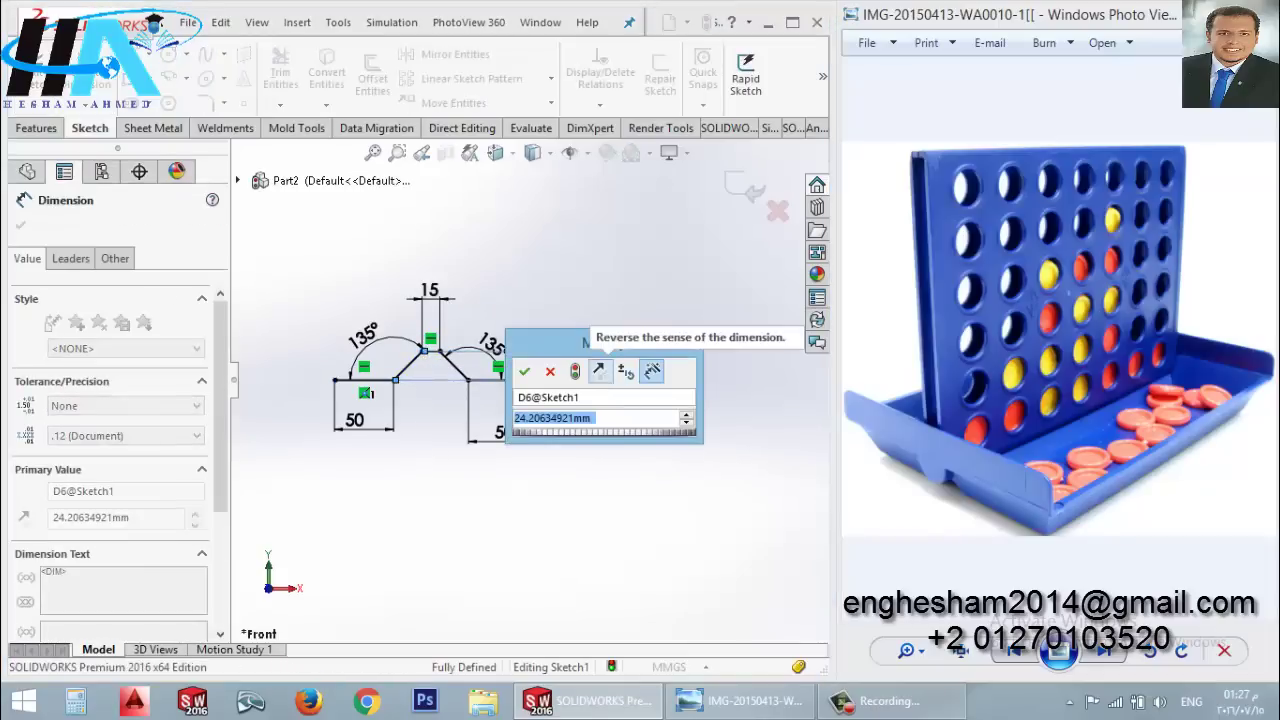
pyautogui.write('1')
pyautogui.write('10')
pyautogui.press('Return')
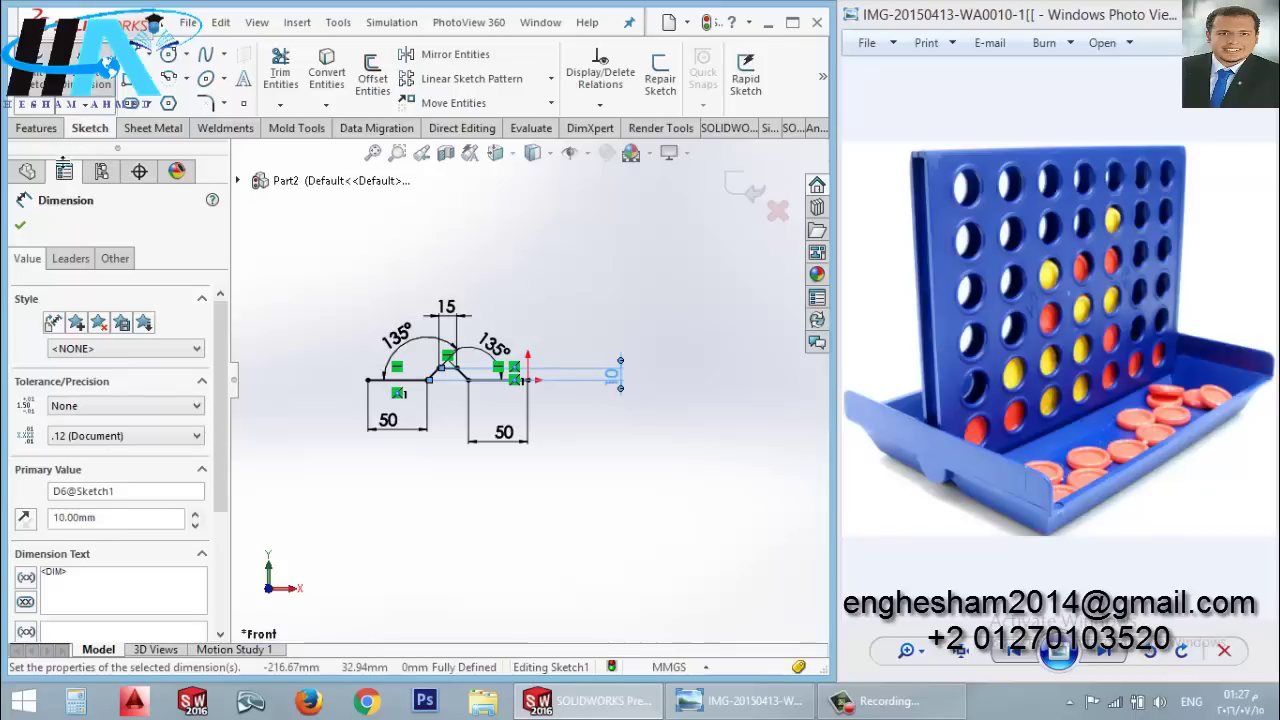
pyautogui.click(21, 227)
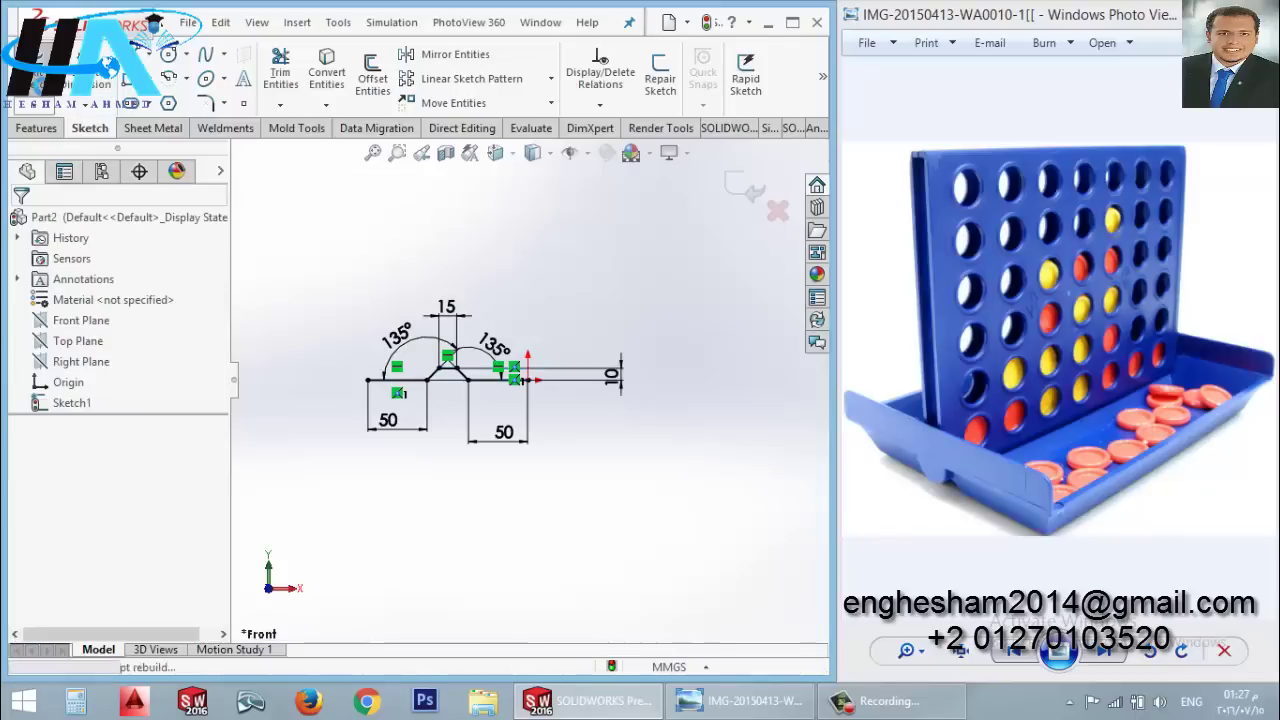
# Step: Extrude Sketch1 110 mm blind as a 10 mm one-direction thin feature
pyautogui.click(32, 82)
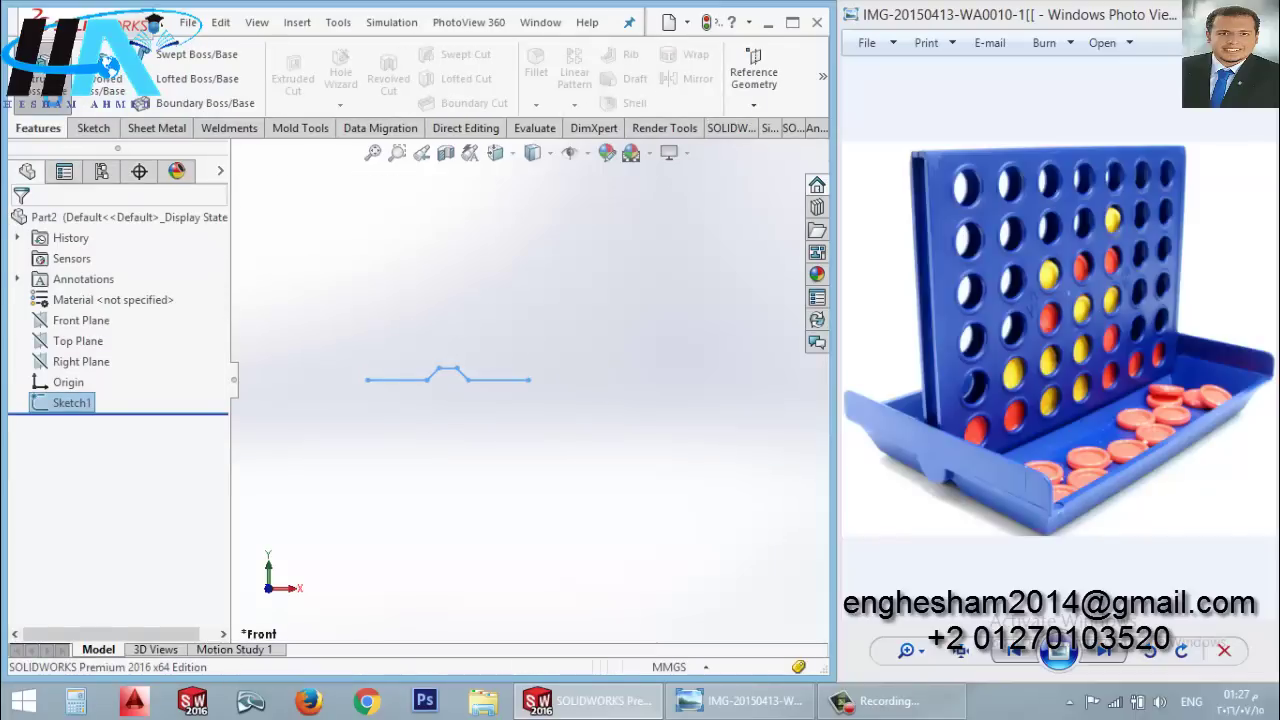
pyautogui.click(106, 62)
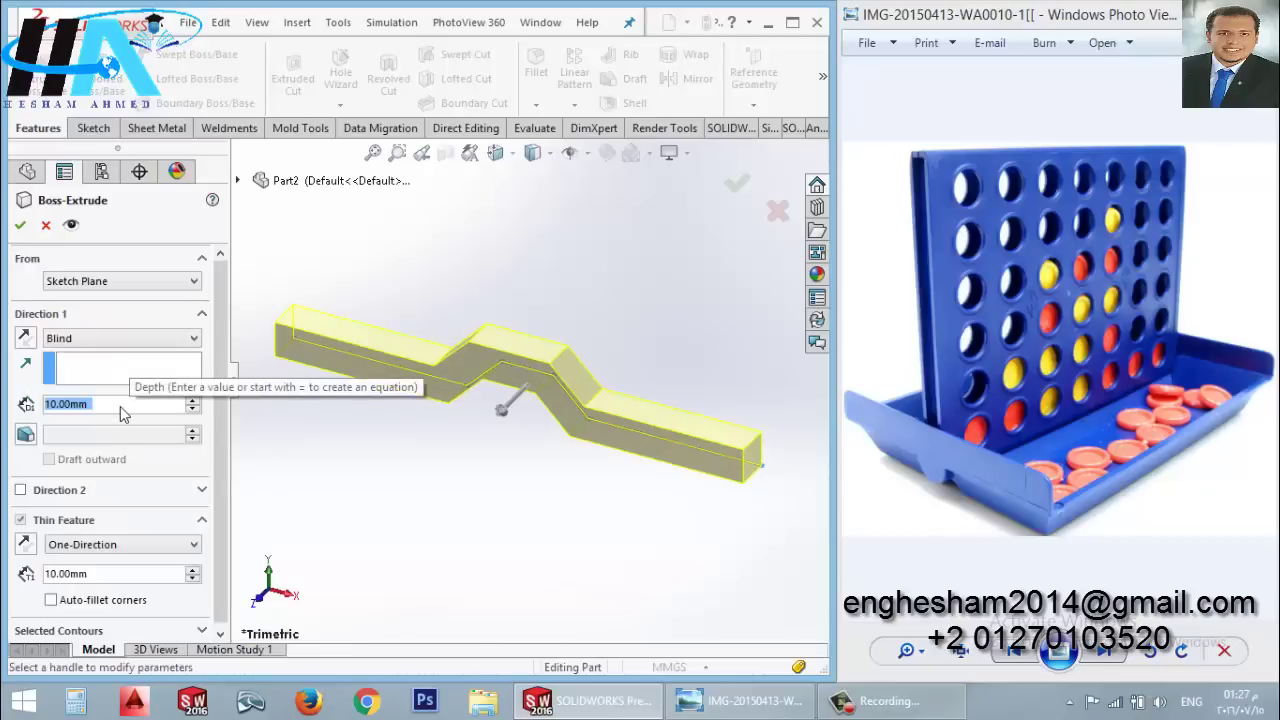
pyautogui.write('110')
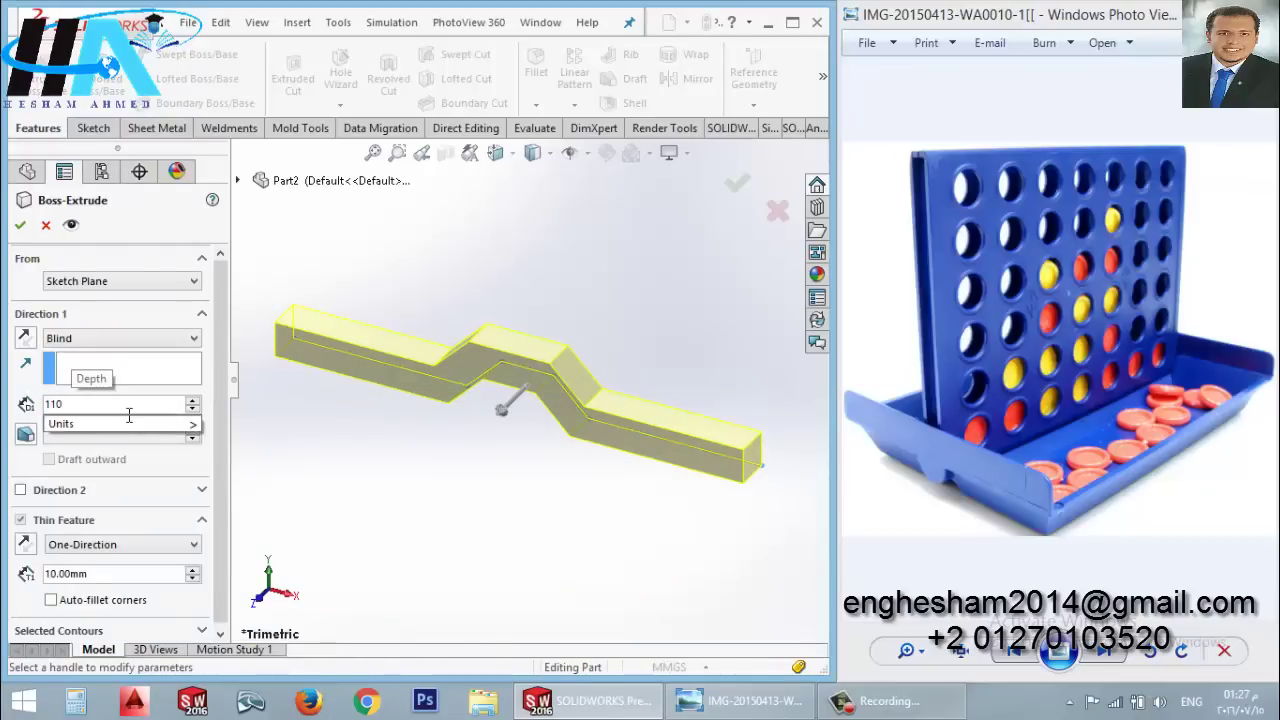
pyautogui.press('Return')
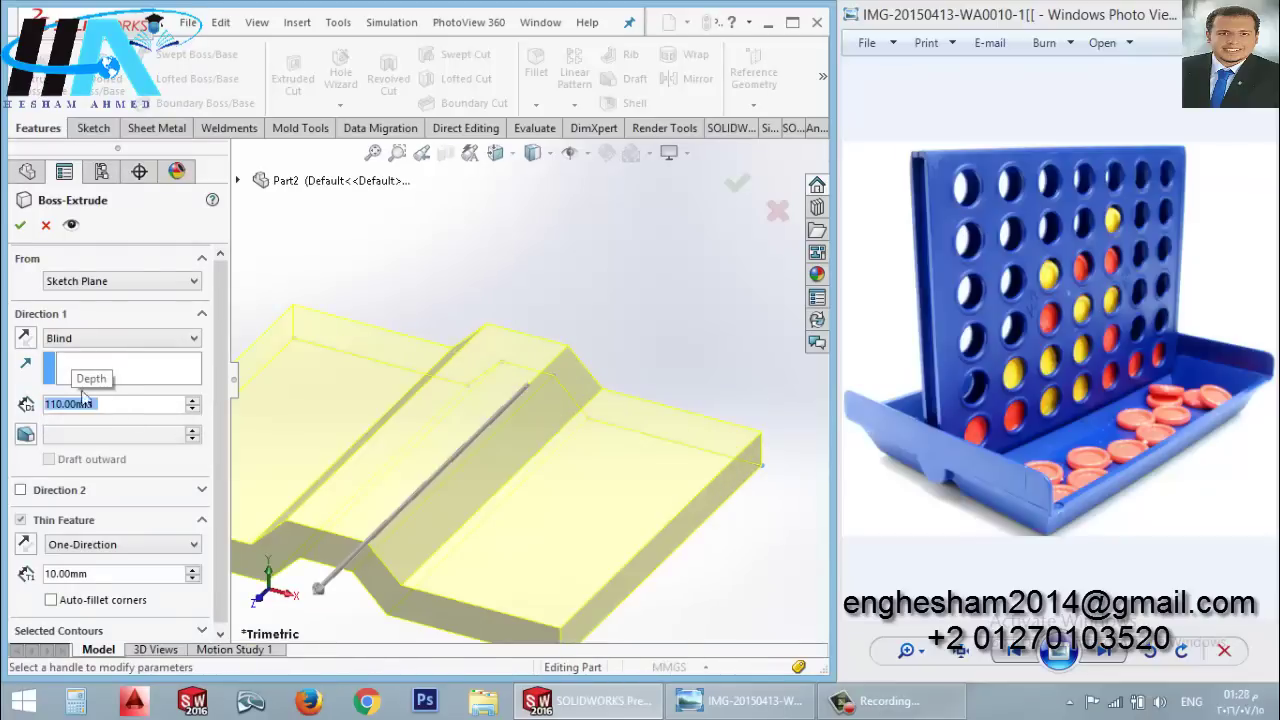
pyautogui.scroll(2, 398, 452)
pyautogui.scroll(-1, 380, 442)
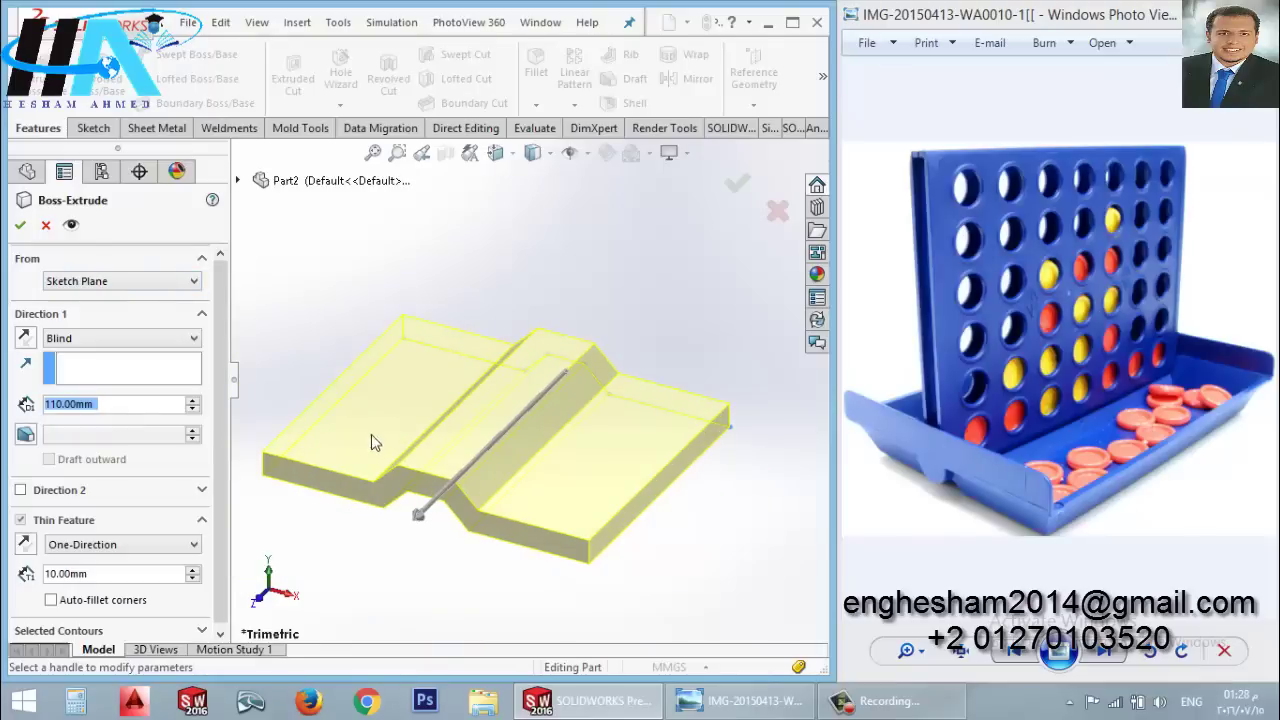
pyautogui.click(20, 228)
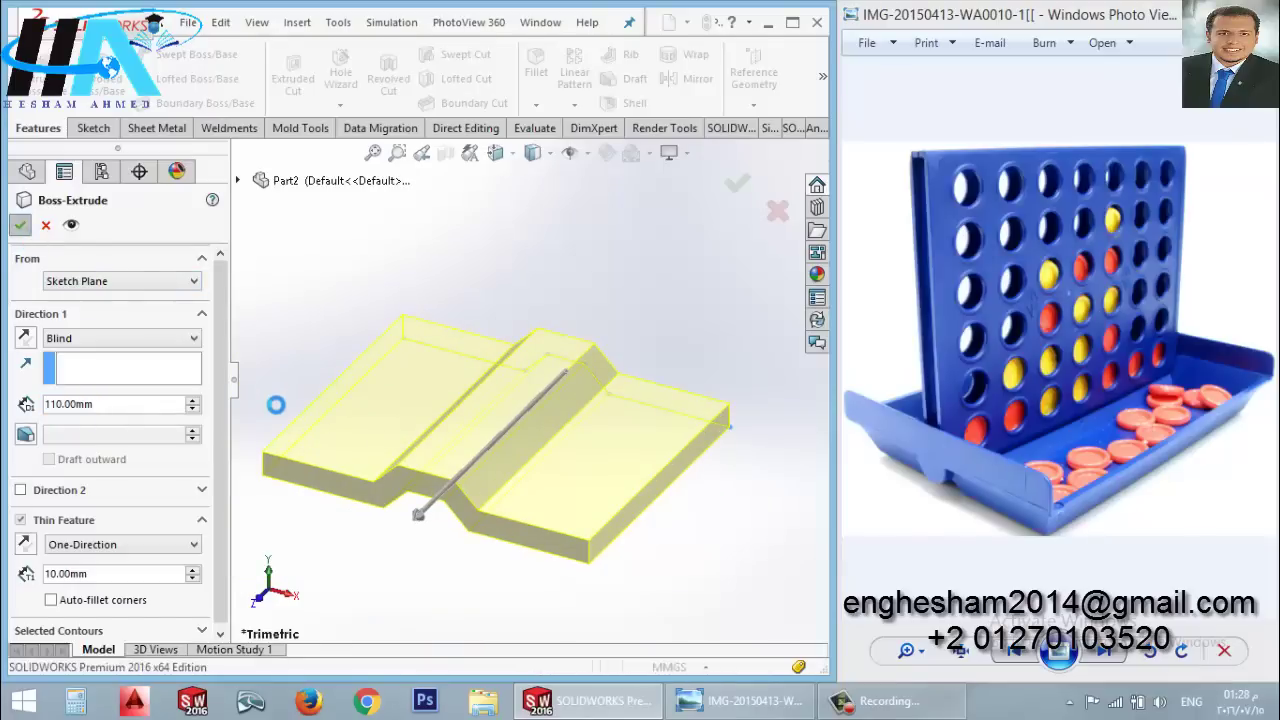
pyautogui.scroll(2, 428, 380)
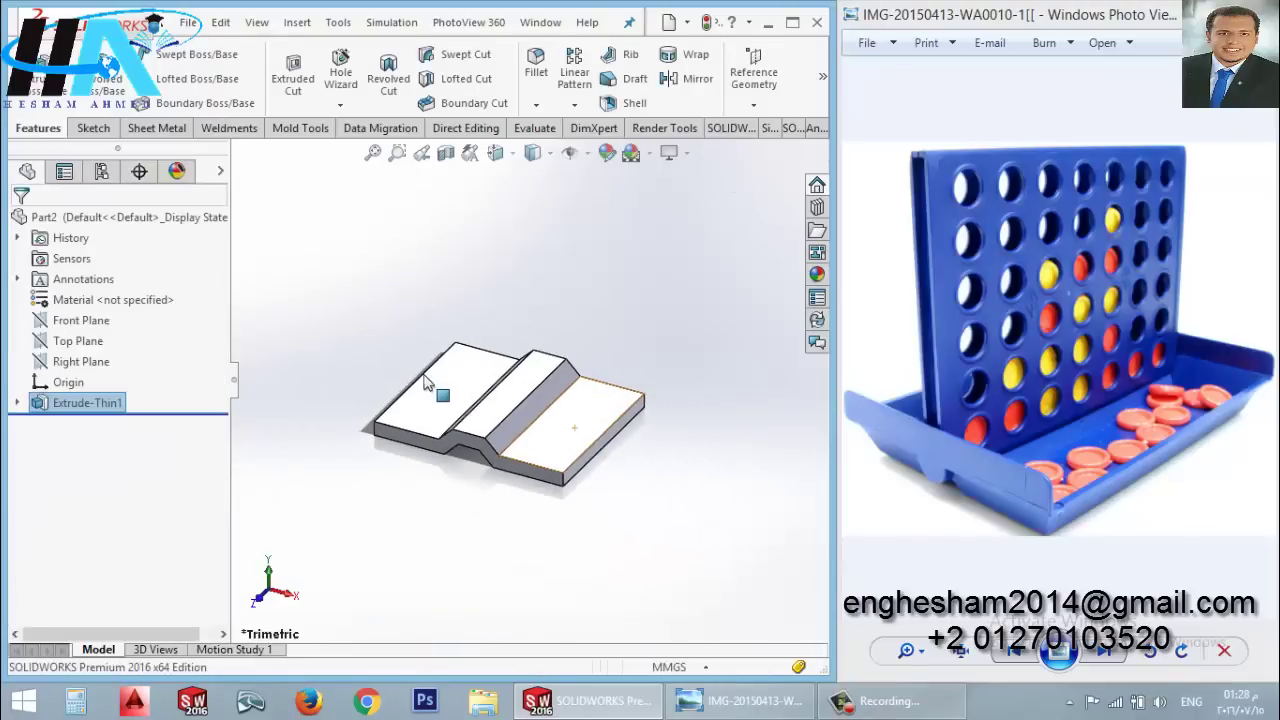
pyautogui.scroll(-1, 471, 366)
pyautogui.scroll(-2, 604, 462)
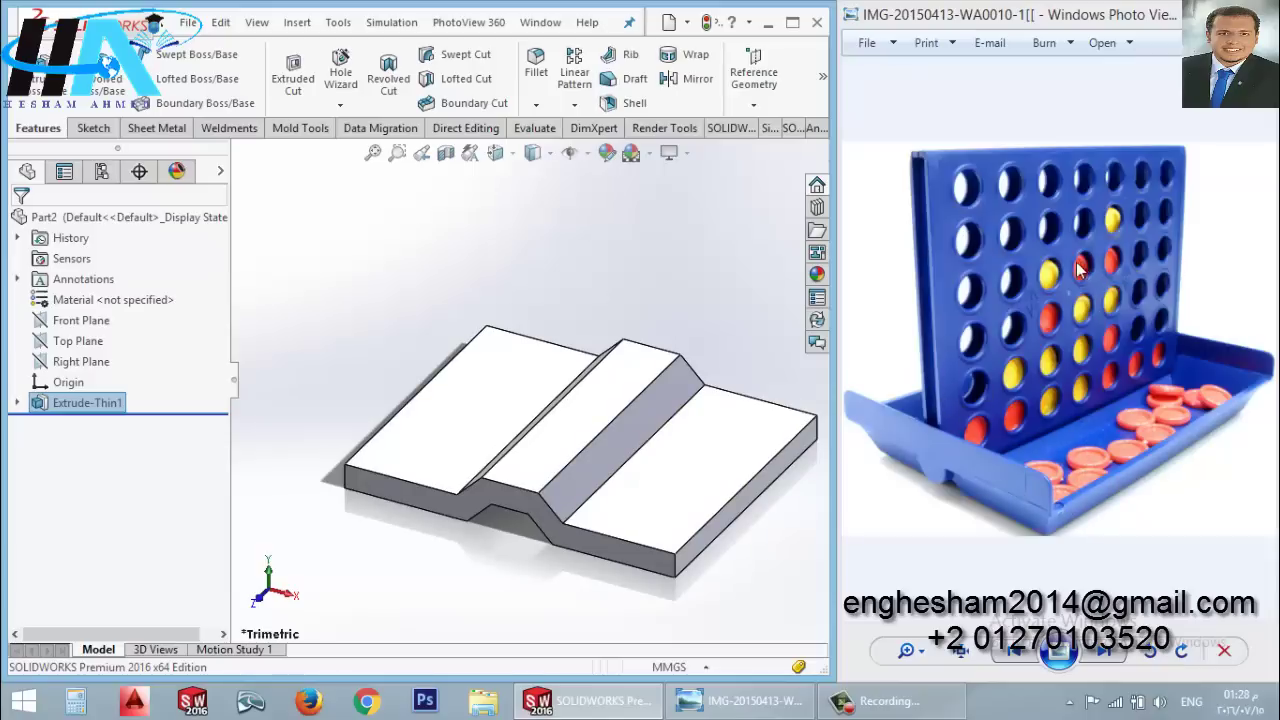
# Step: Sketch a corner rectangle covering the ridge's top face and exit the sketch
pyautogui.click(538, 476)
pyautogui.click(617, 410)
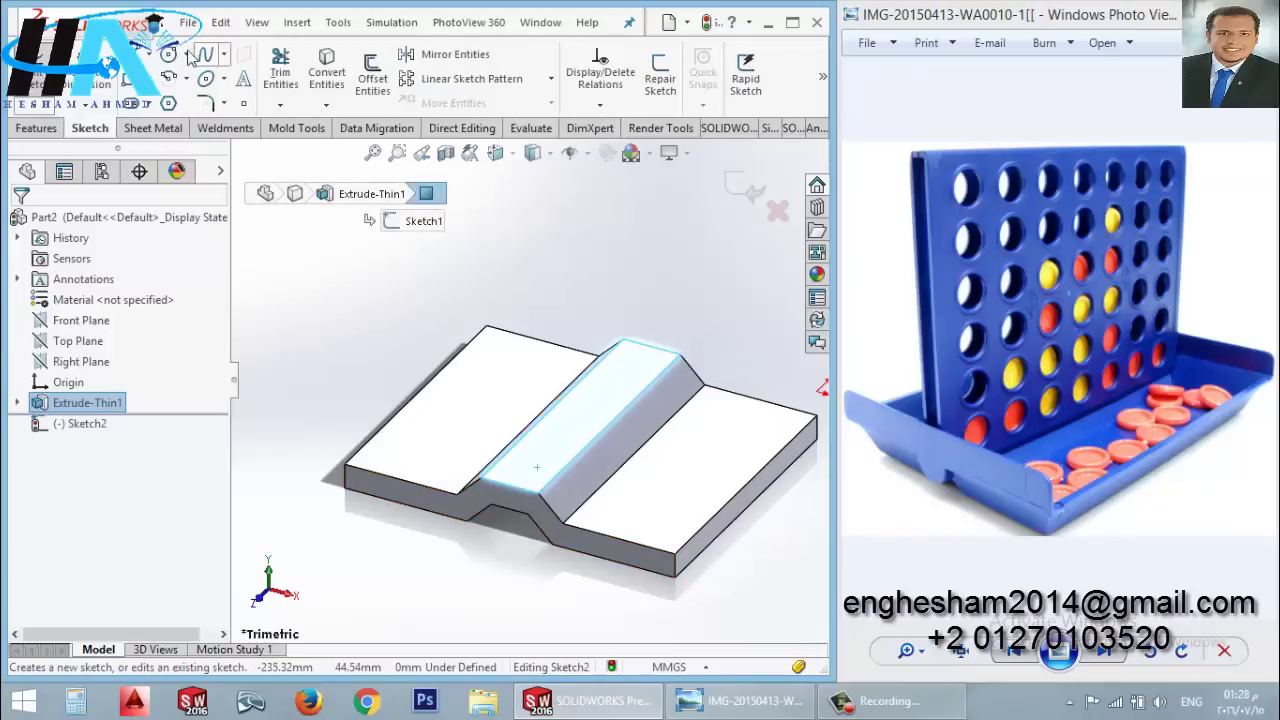
pyautogui.click(135, 78)
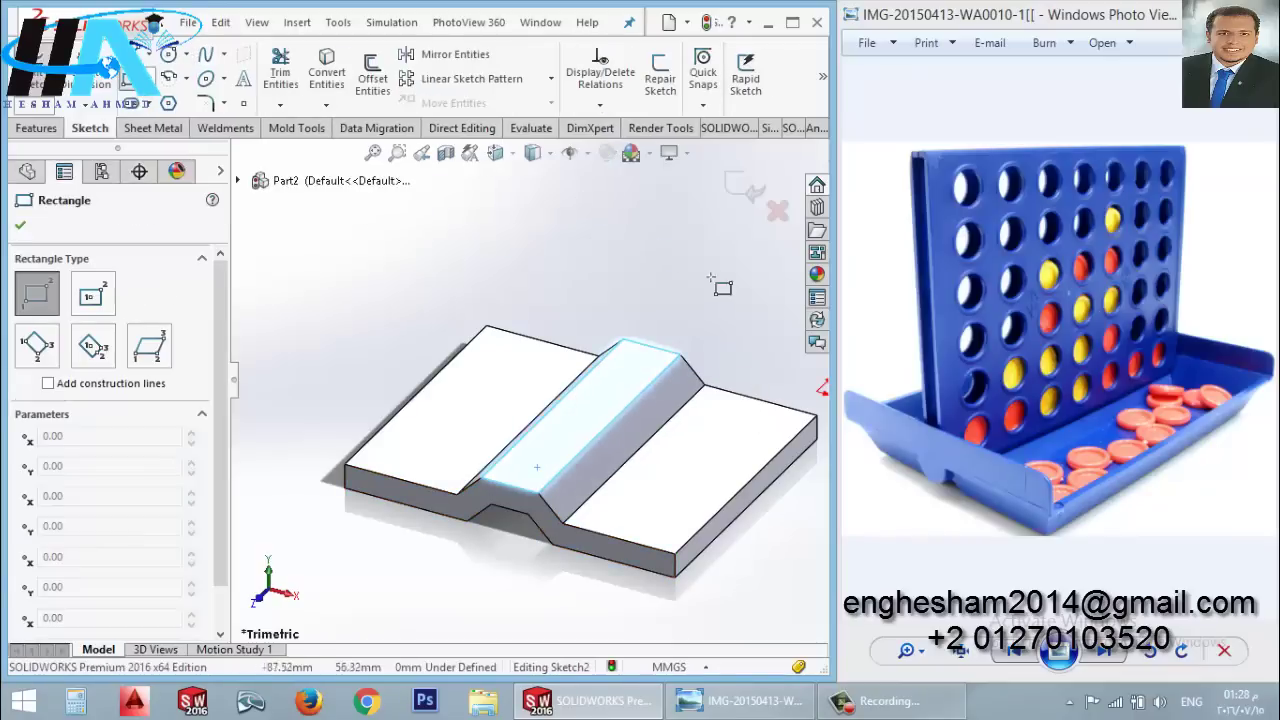
pyautogui.click(620, 345)
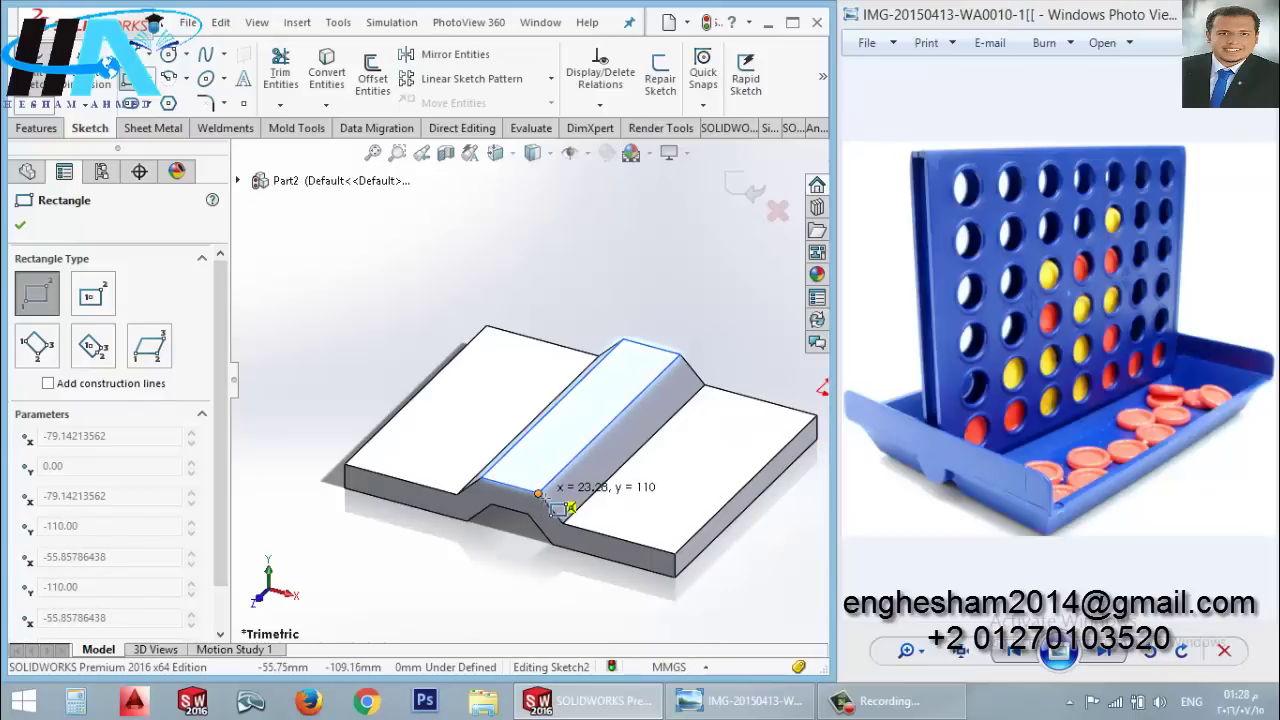
pyautogui.click(545, 498)
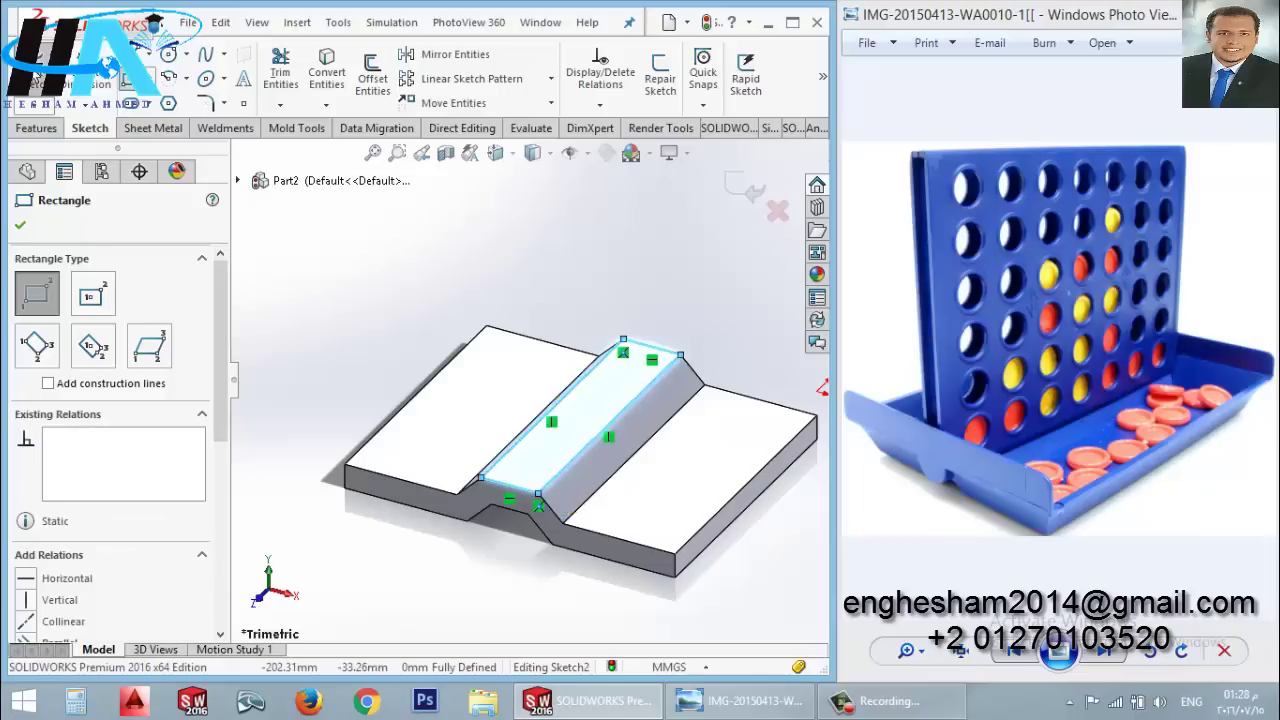
pyautogui.click(38, 78)
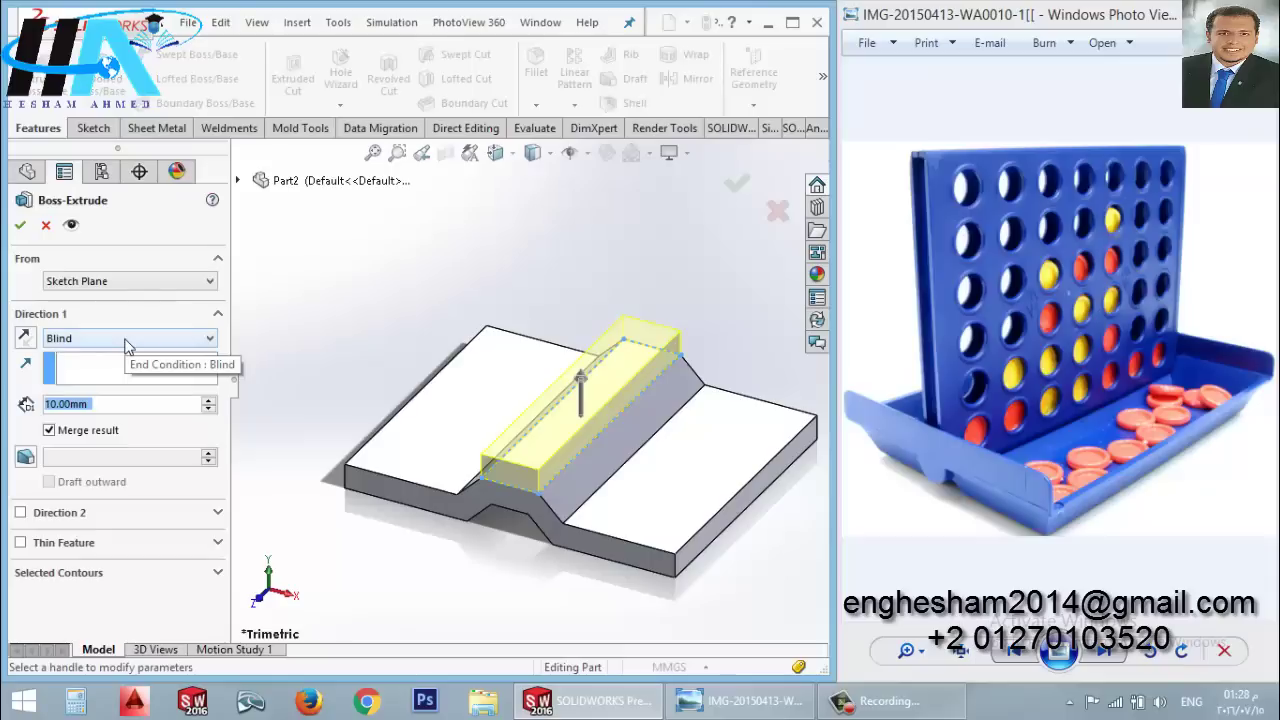
# Step: Extrude the ridge rectangle 95 mm blind into an upright wall
pyautogui.write('95')
pyautogui.press('Return')
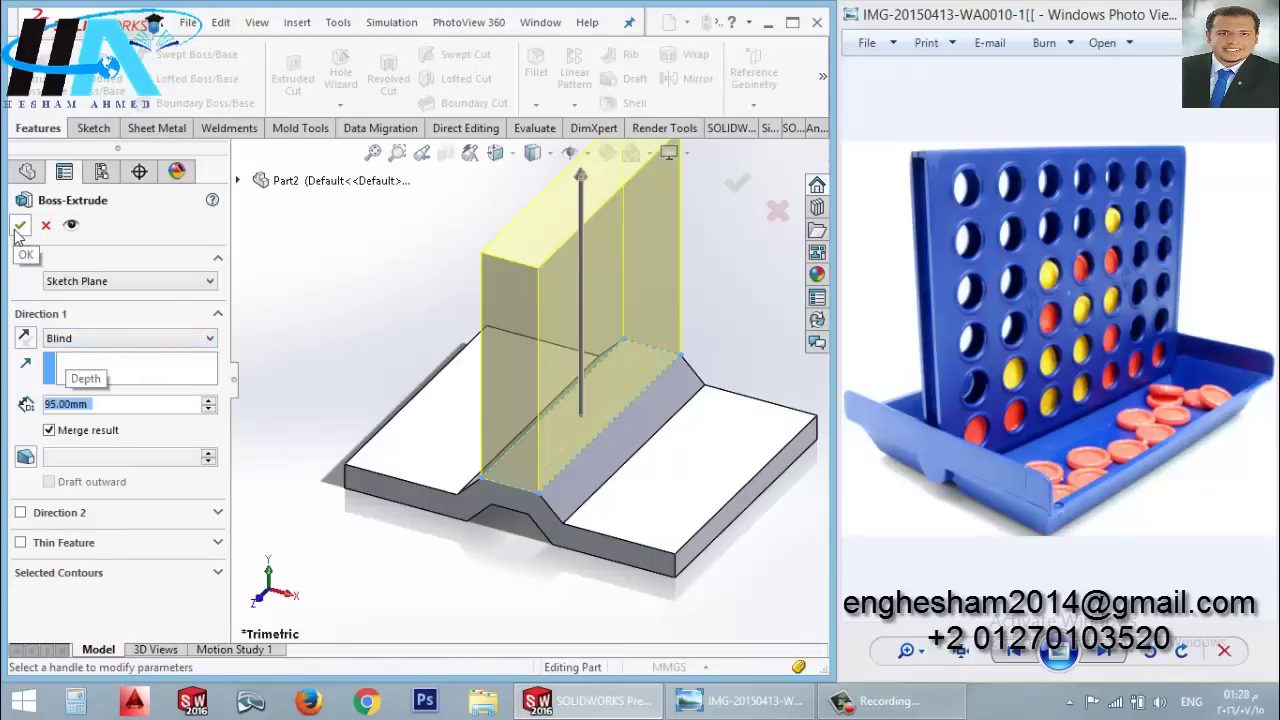
pyautogui.click(20, 226)
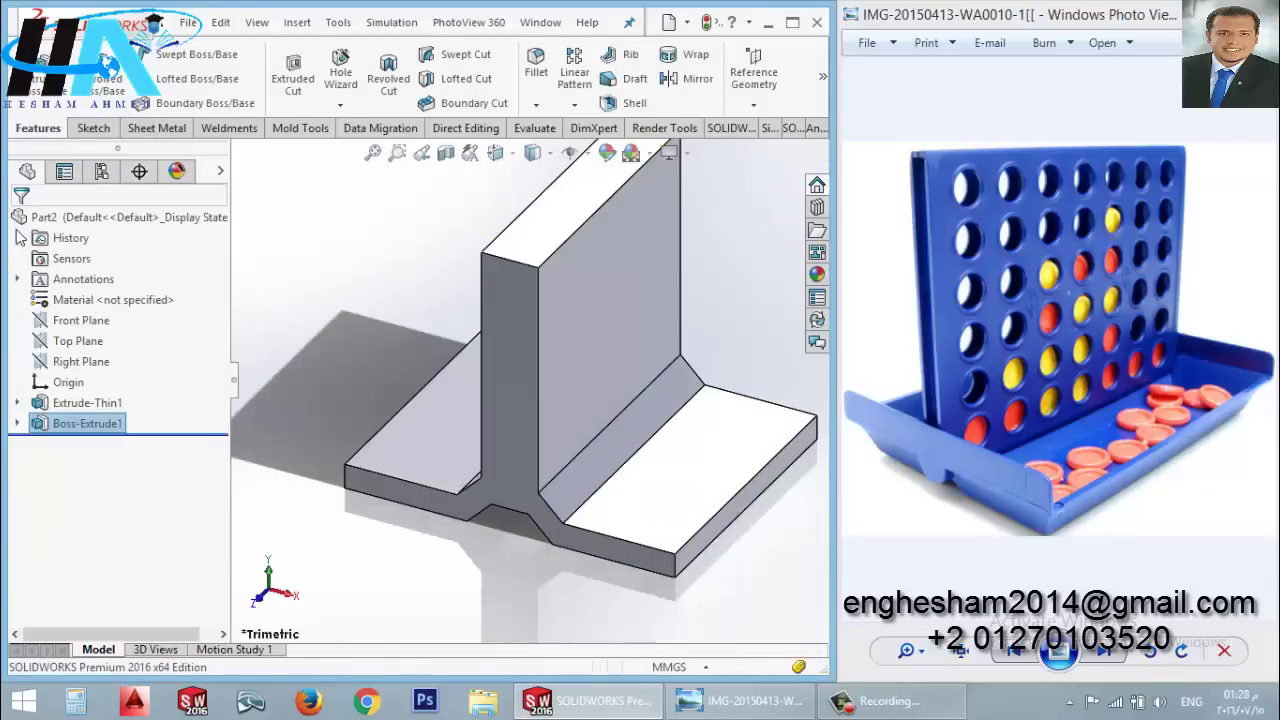
pyautogui.scroll(1, 547, 476)
pyautogui.scroll(-1, 547, 438)
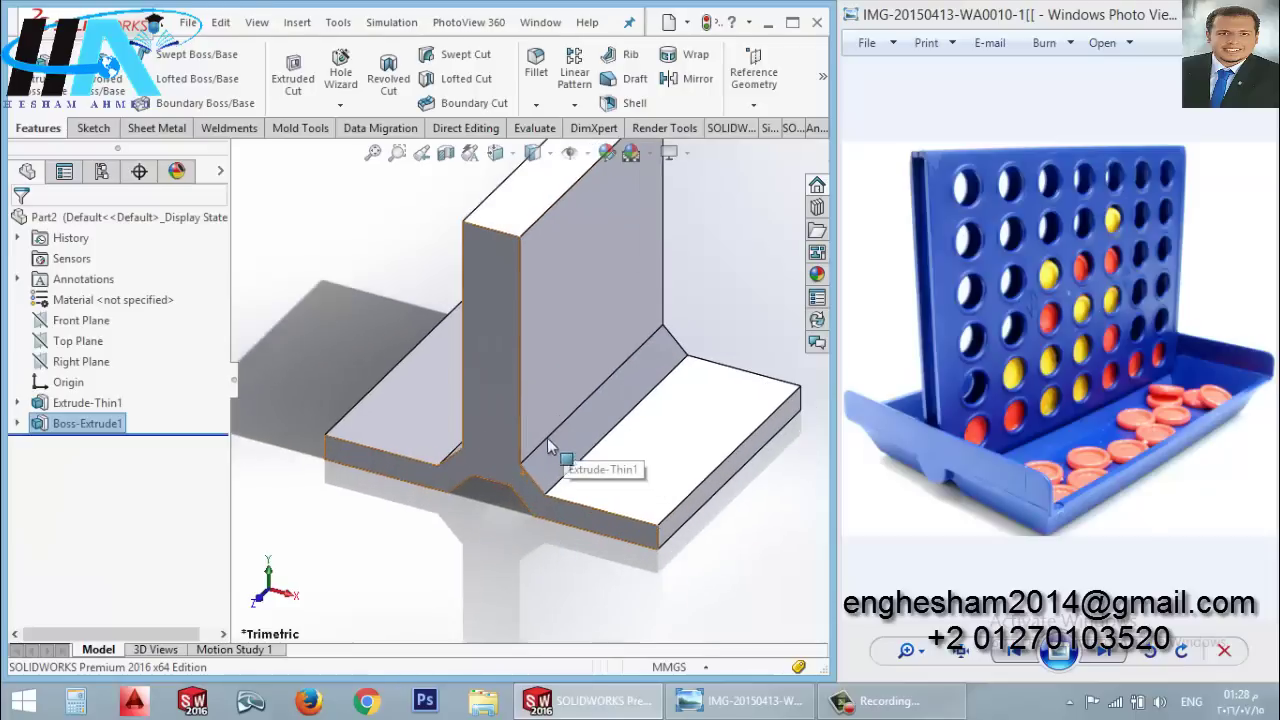
# Step: Re-edit and reconfirm Boss-Extrude1, then start a sketch on the right base face
pyautogui.click(64, 428)
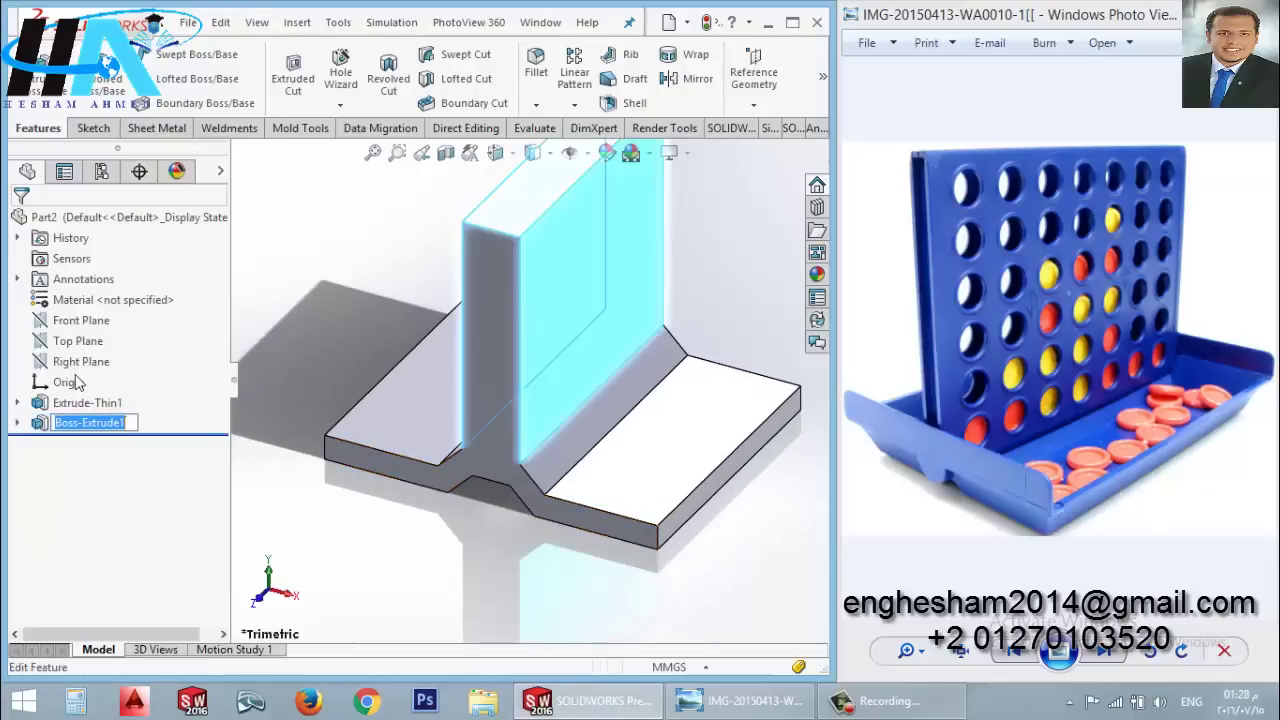
pyautogui.click(57, 372)
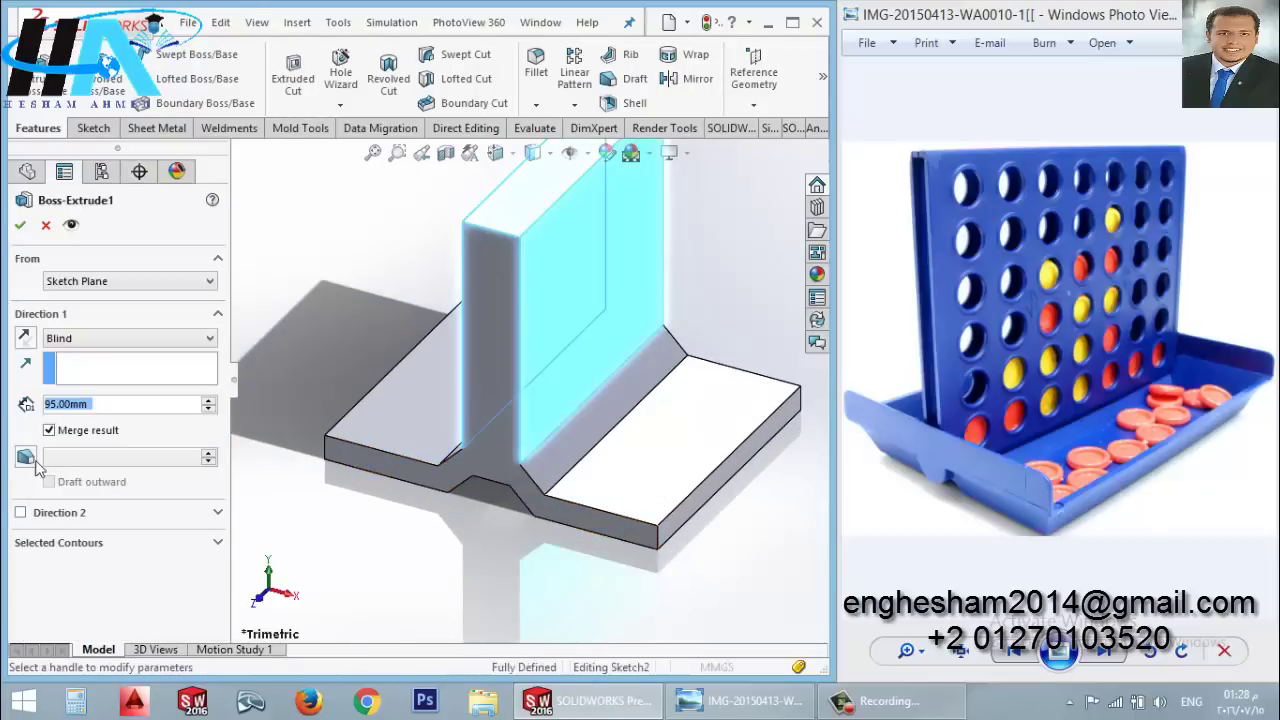
pyautogui.click(20, 225)
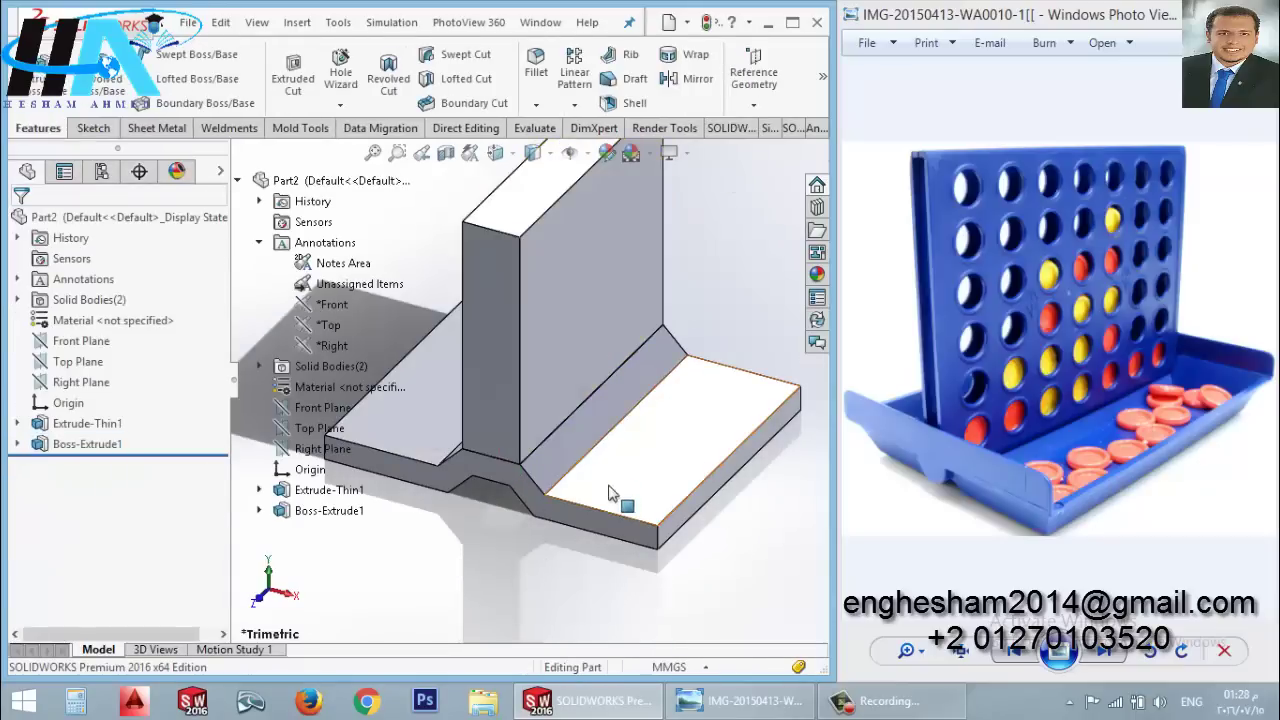
pyautogui.click(650, 506)
pyautogui.click(730, 432)
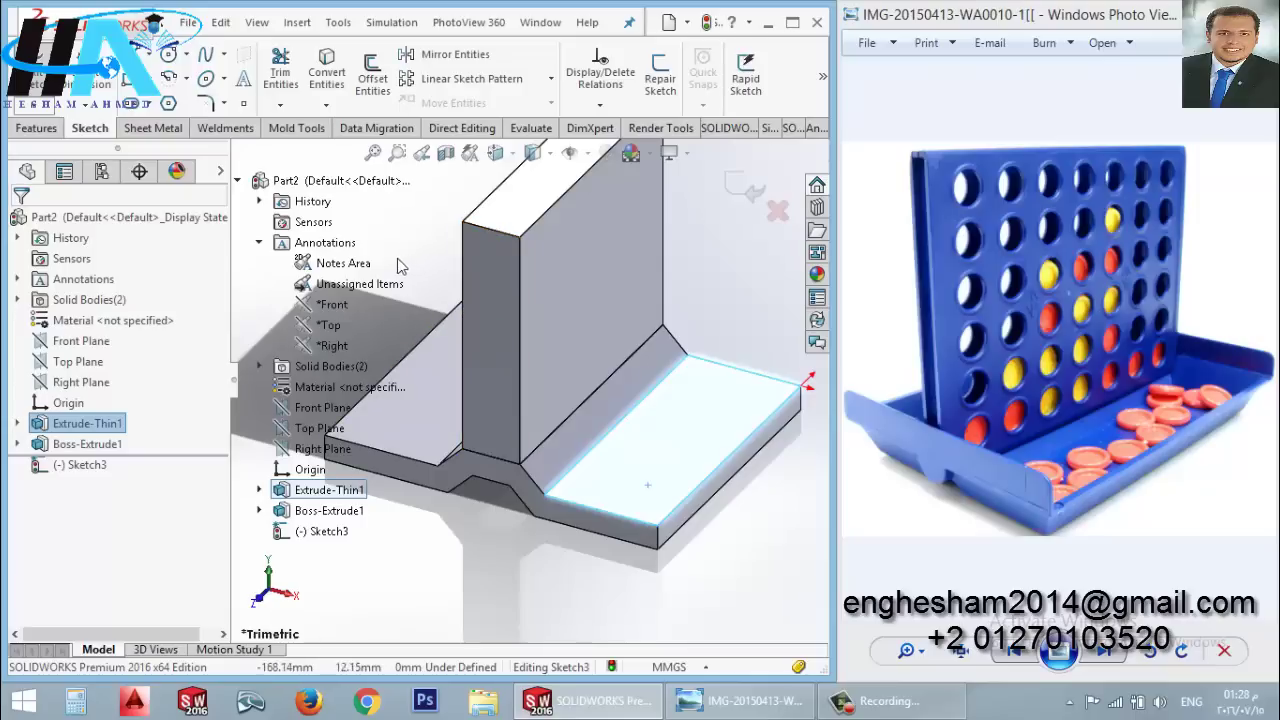
# Step: View the sketch face Normal To and draw a rectangle on the right base flat
pyautogui.press('space')
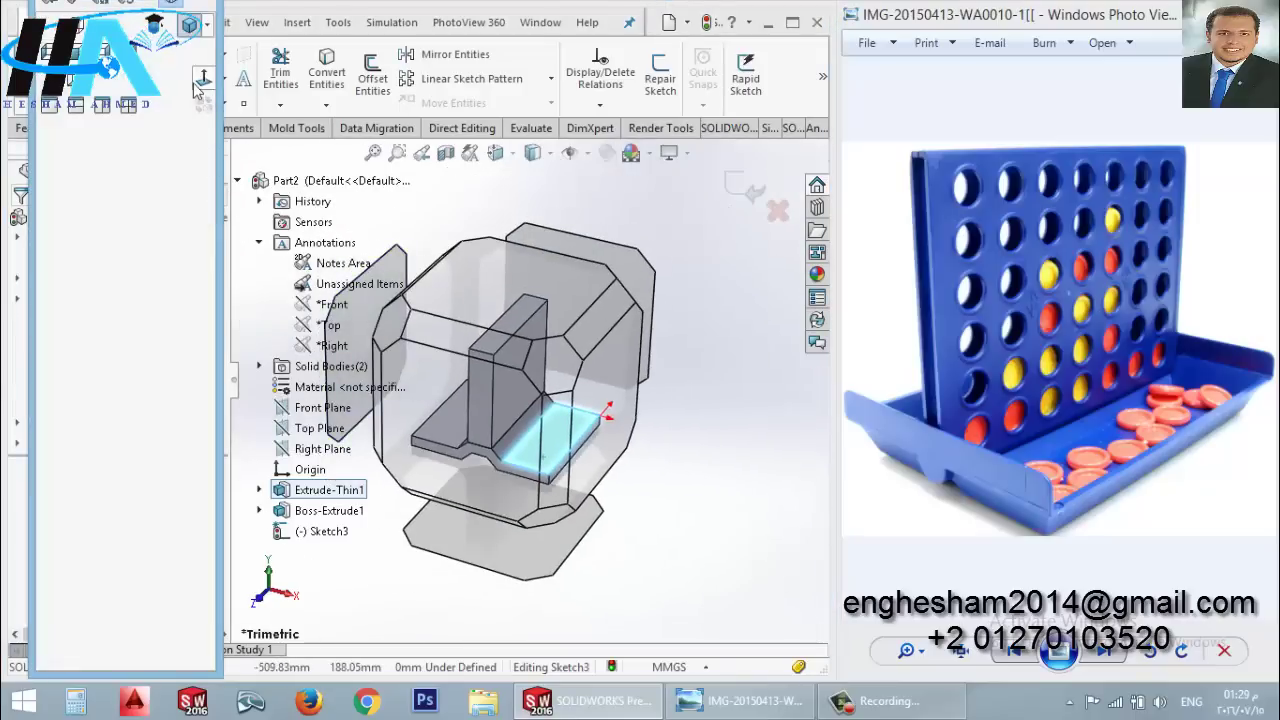
pyautogui.click(198, 82)
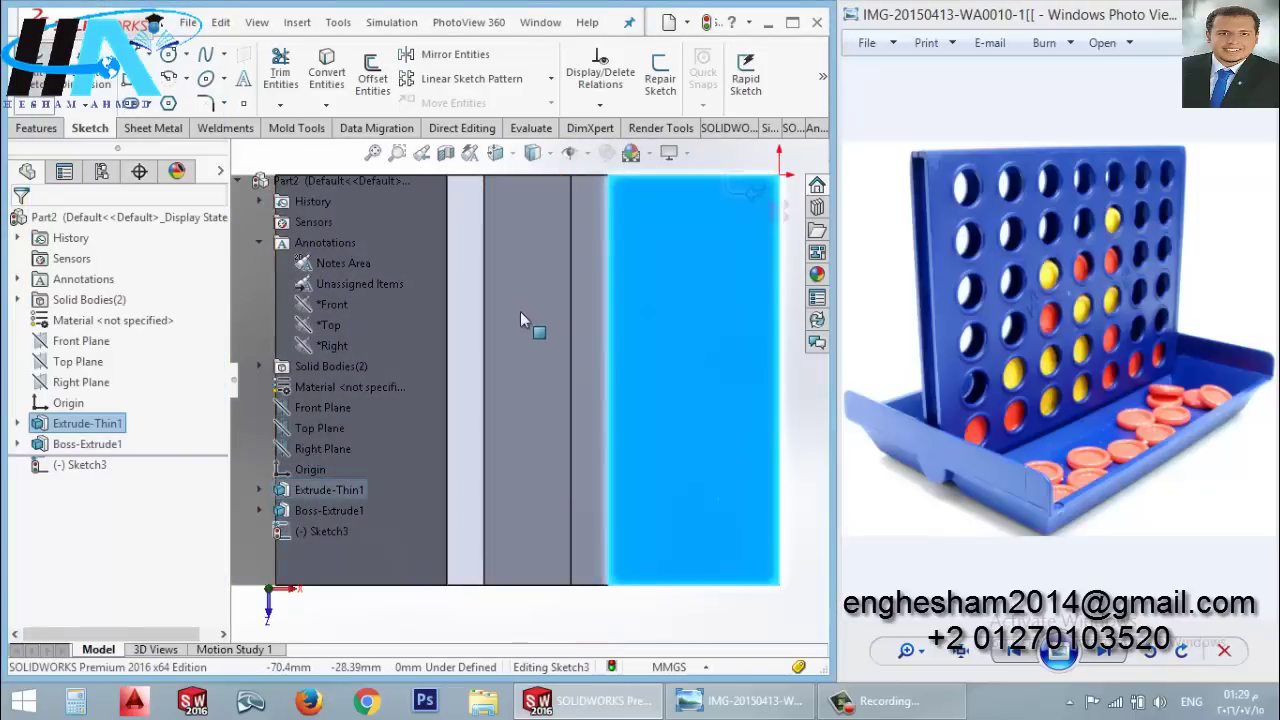
pyautogui.scroll(3, 520, 311)
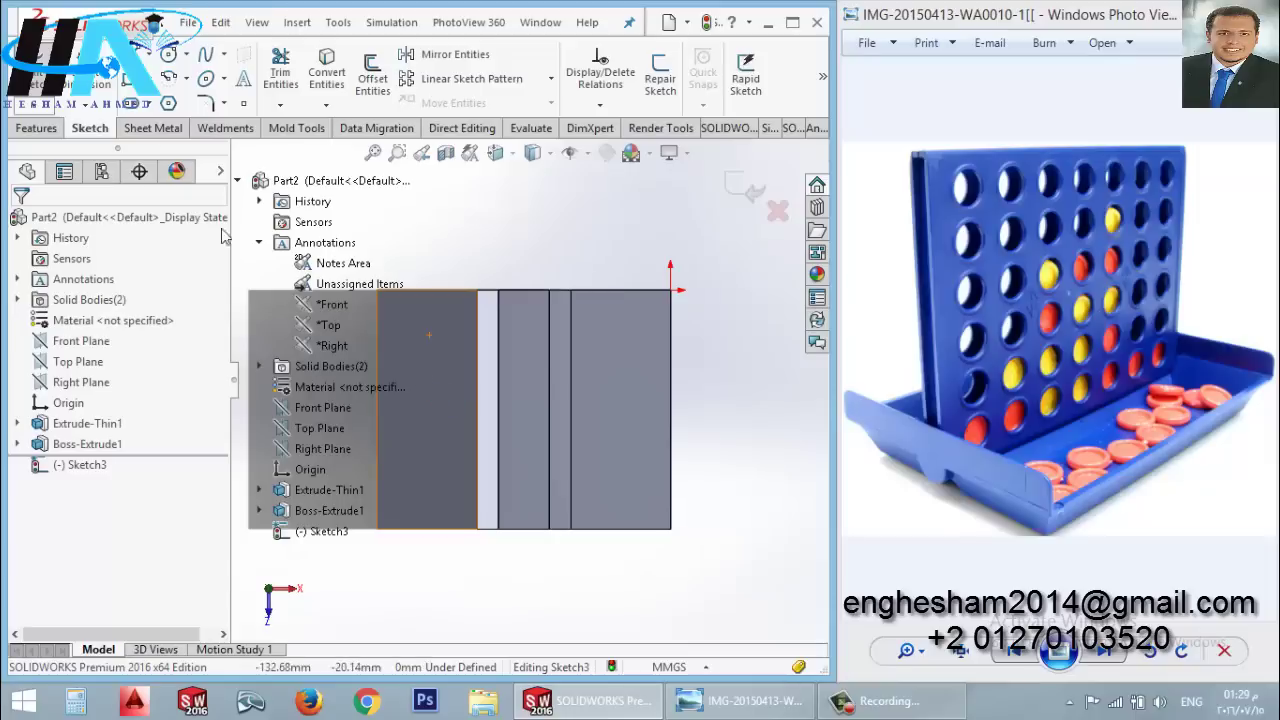
pyautogui.scroll(-1, 402, 376)
pyautogui.press('r')
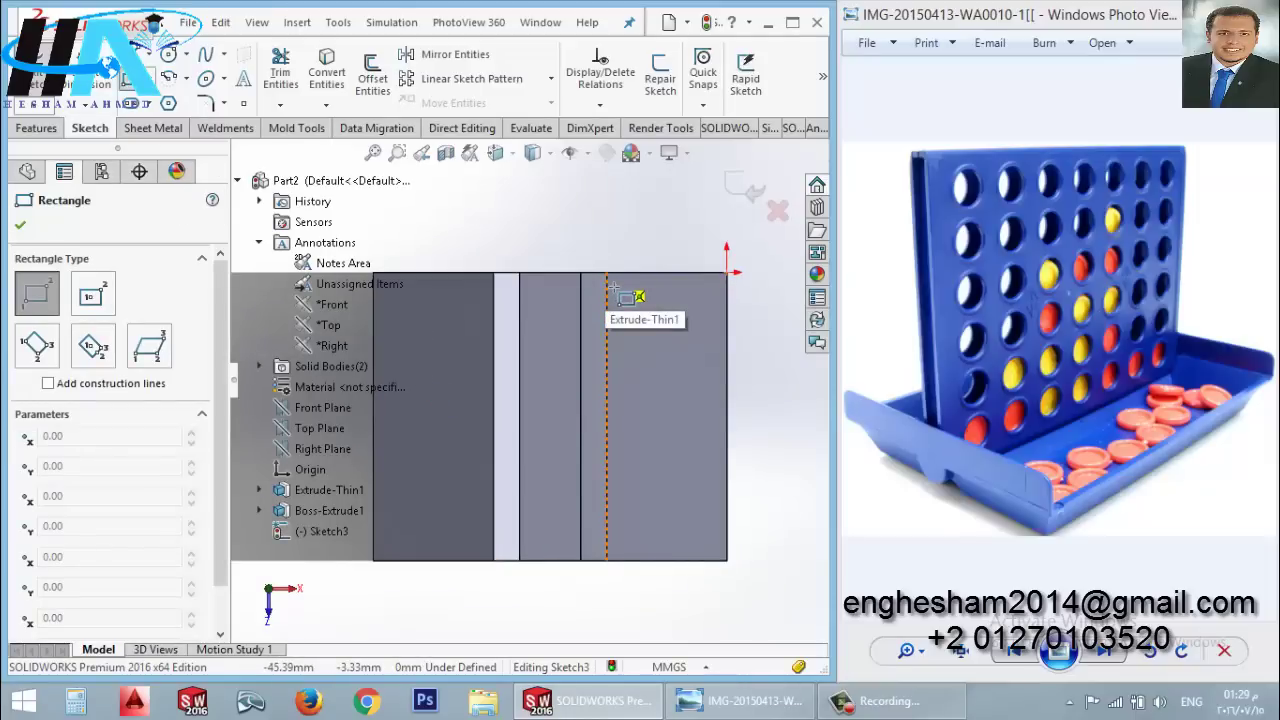
pyautogui.click(607, 283)
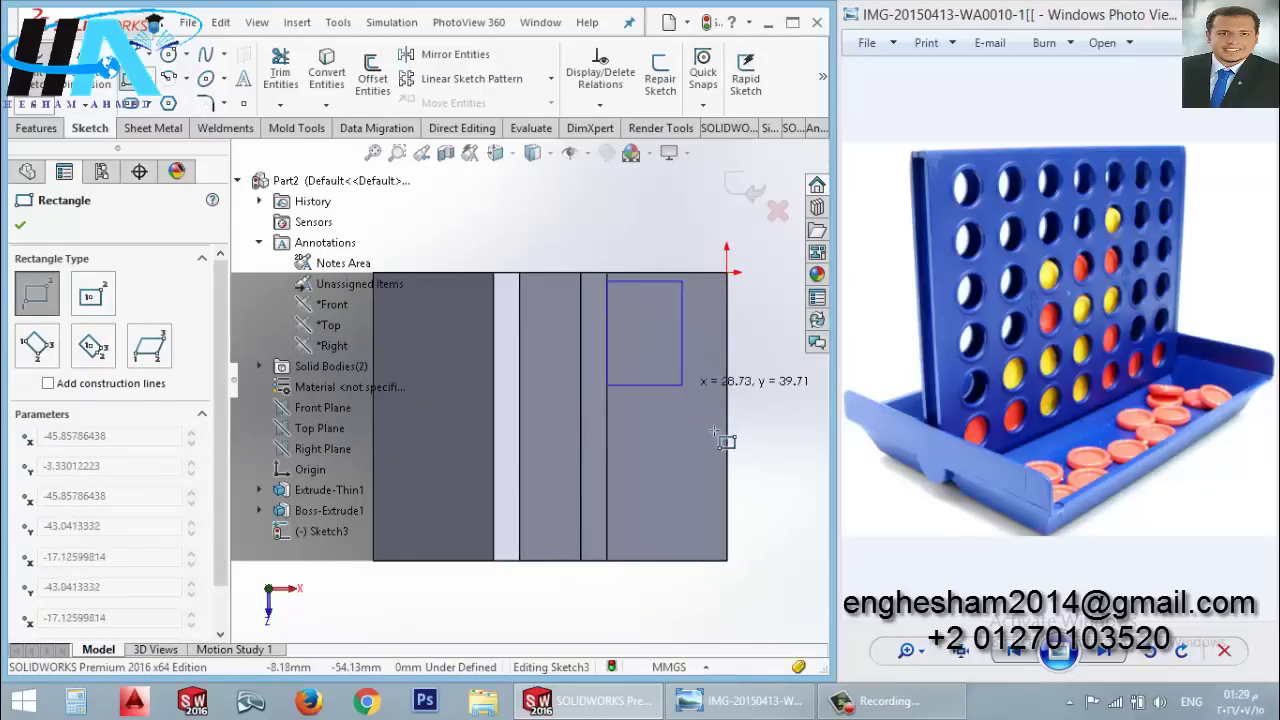
pyautogui.click(721, 549)
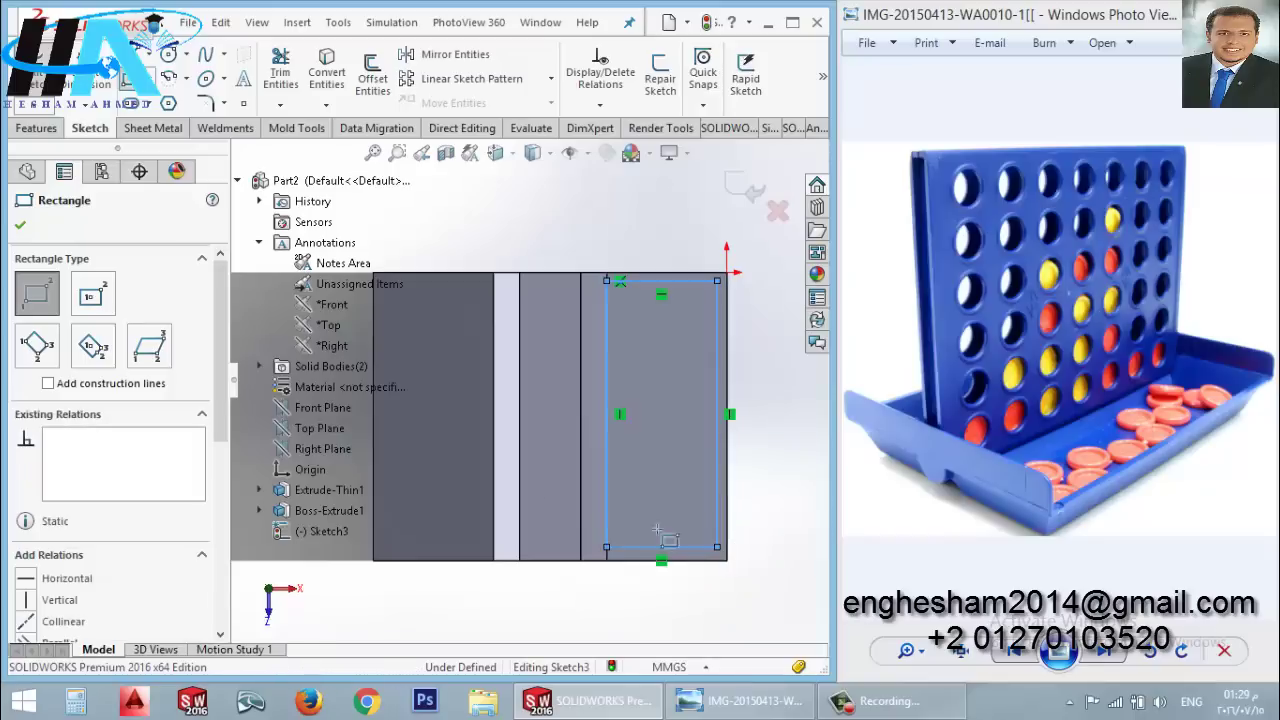
# Step: Draw a second rectangle on the left base flat
pyautogui.scroll(2, 443, 434)
pyautogui.scroll(1, 508, 375)
pyautogui.scroll(1, 508, 375)
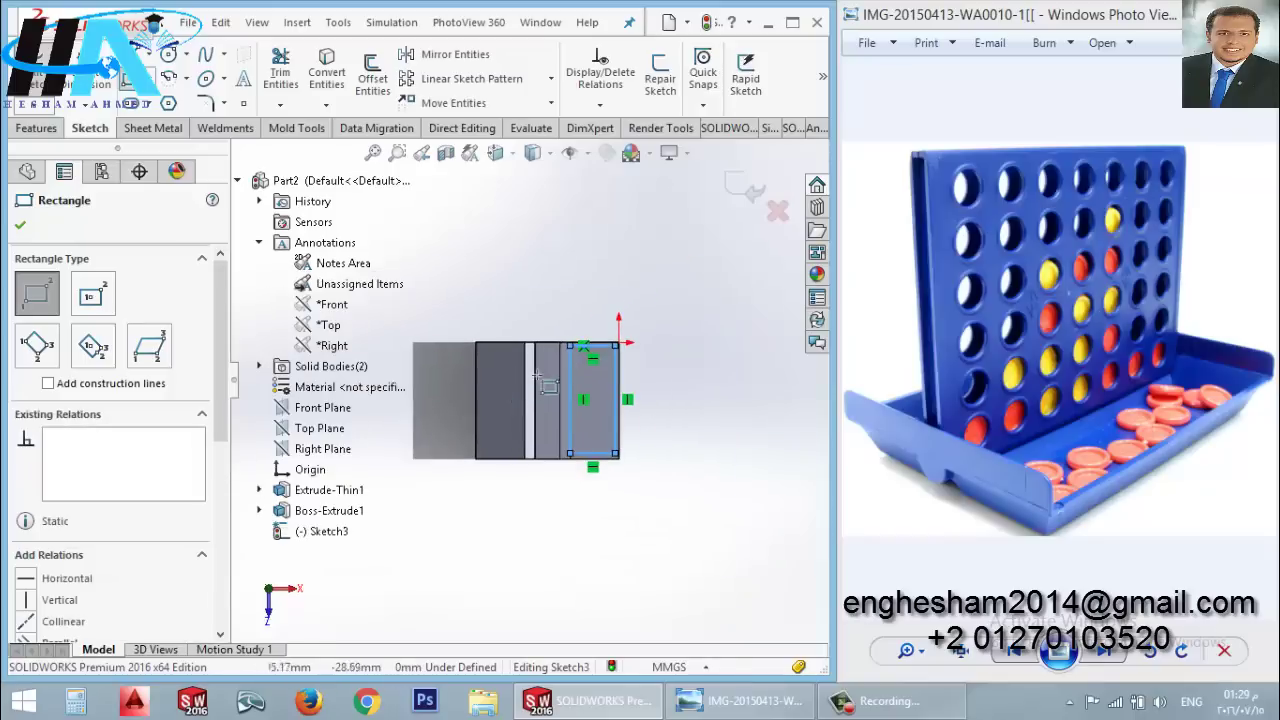
pyautogui.scroll(-2, 537, 378)
pyautogui.click(542, 345)
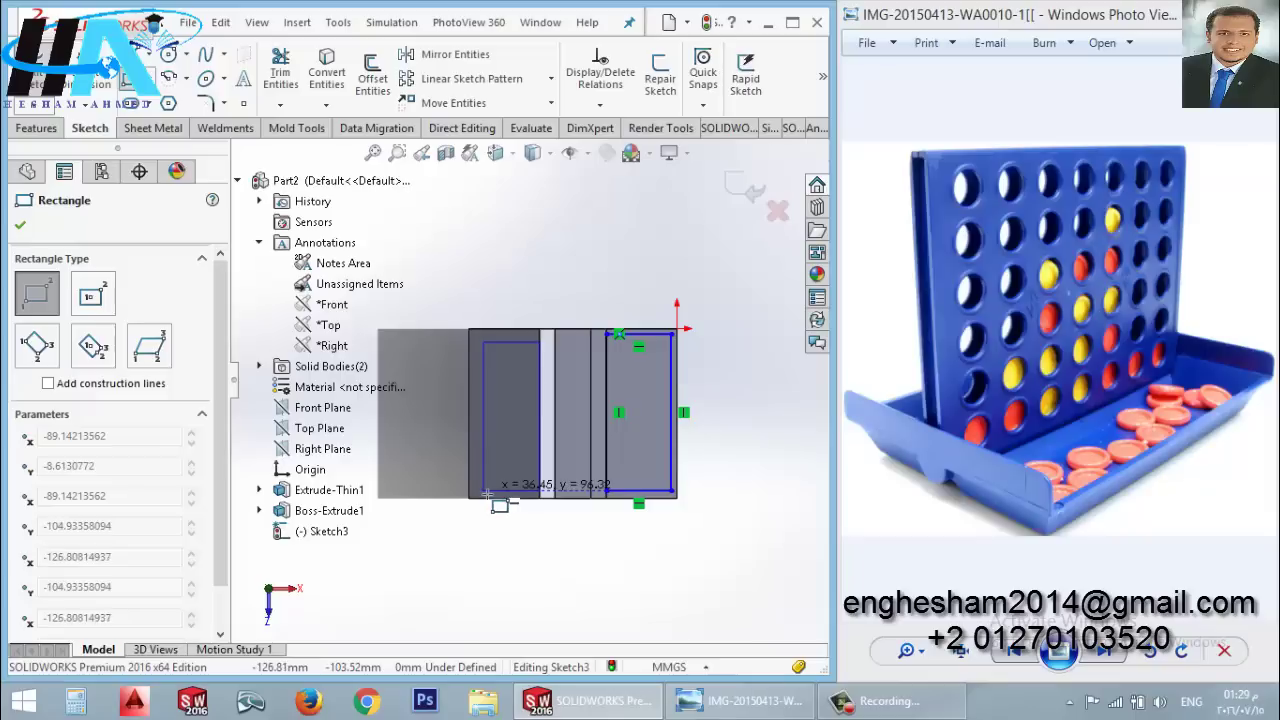
pyautogui.click(487, 492)
pyautogui.press('Escape')
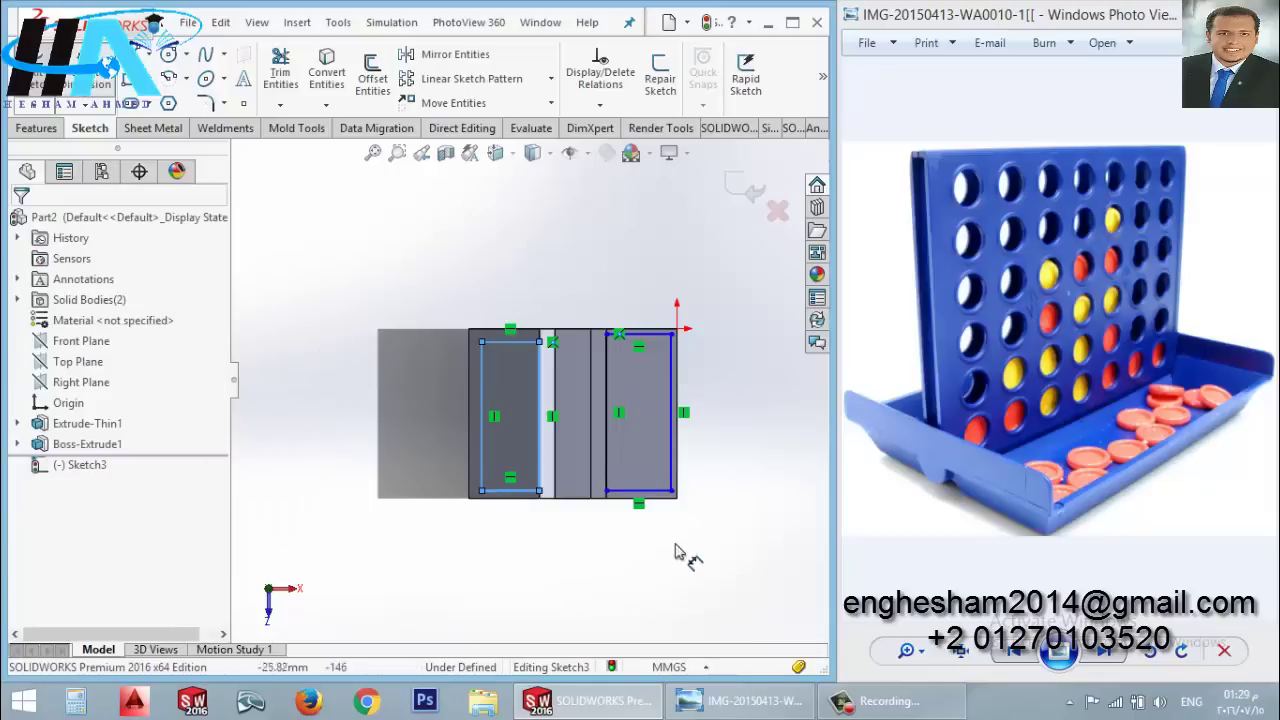
pyautogui.scroll(-2, 657, 374)
pyautogui.scroll(-1, 634, 323)
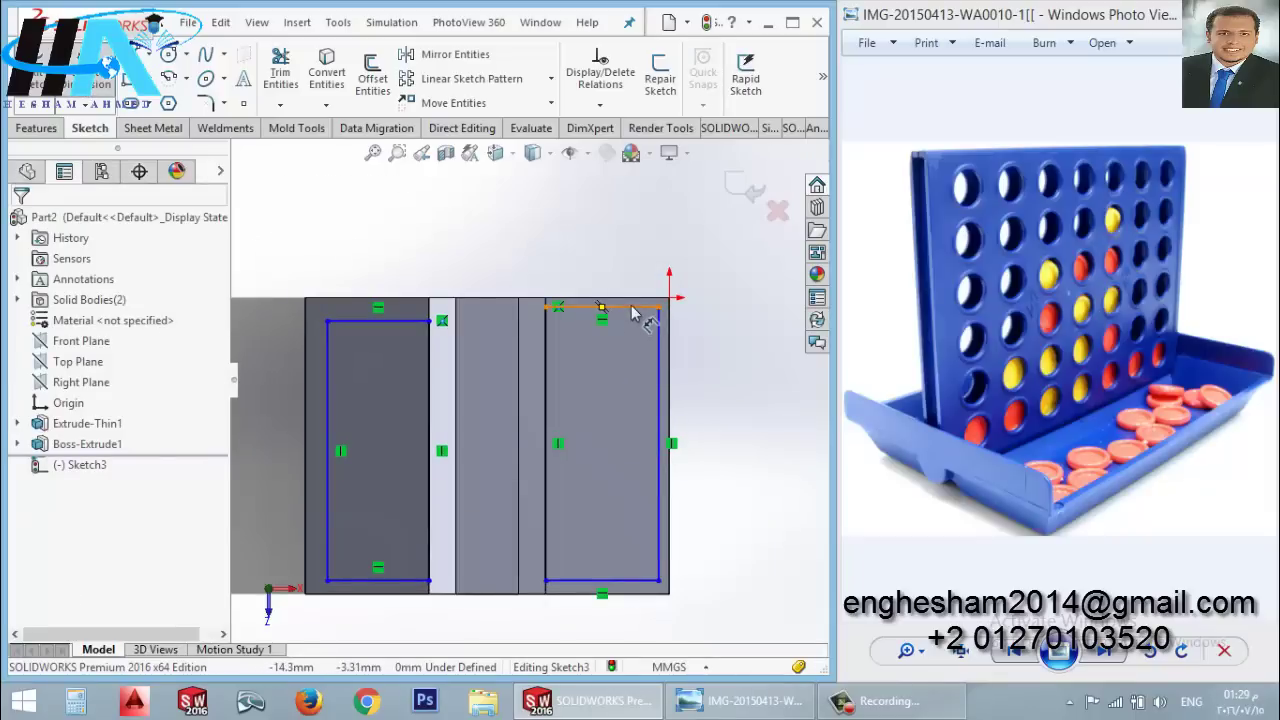
# Step: Dimension the right rectangle 2 mm in from the base's top, right and bottom edges
pyautogui.click(631, 313)
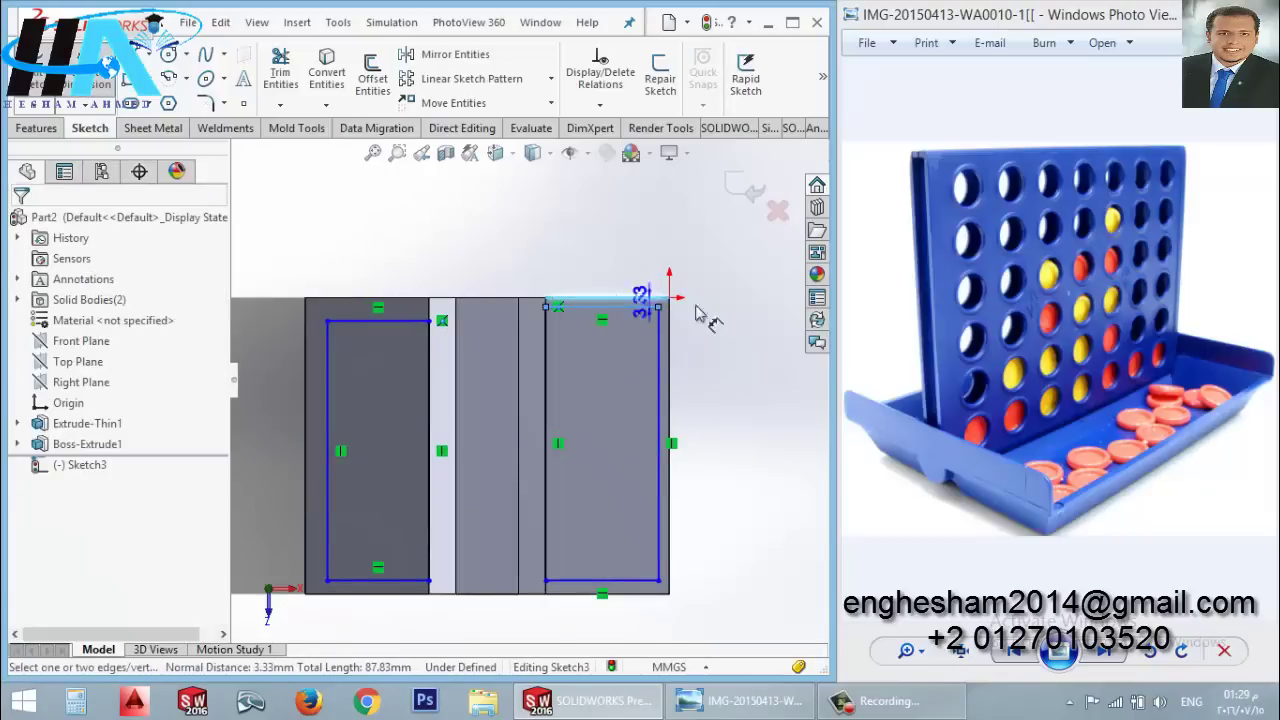
pyautogui.click(748, 310)
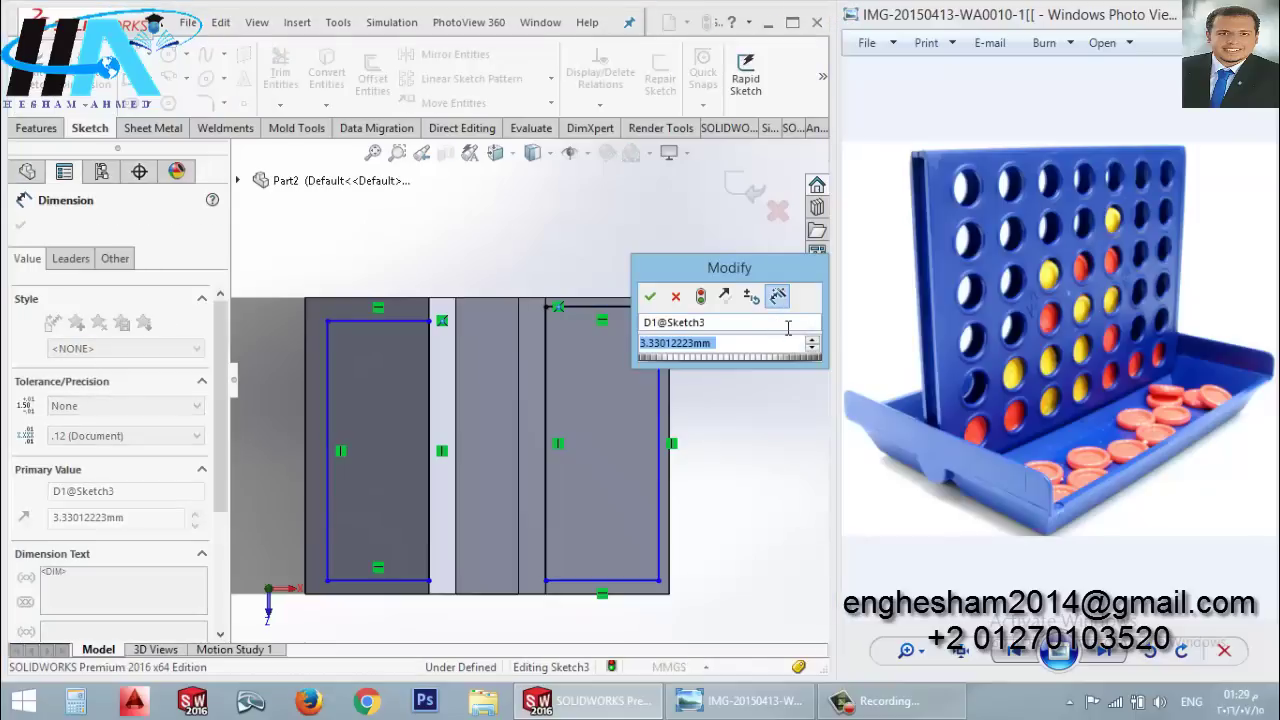
pyautogui.press('Return')
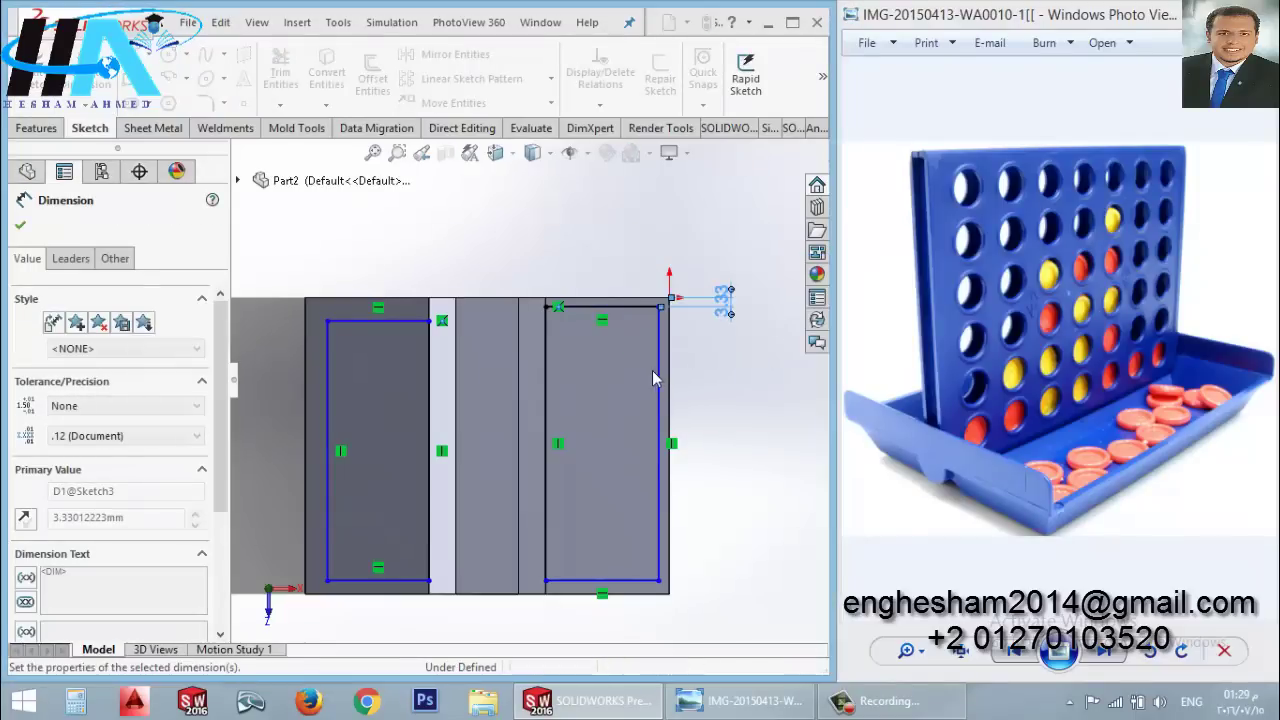
pyautogui.click(661, 387)
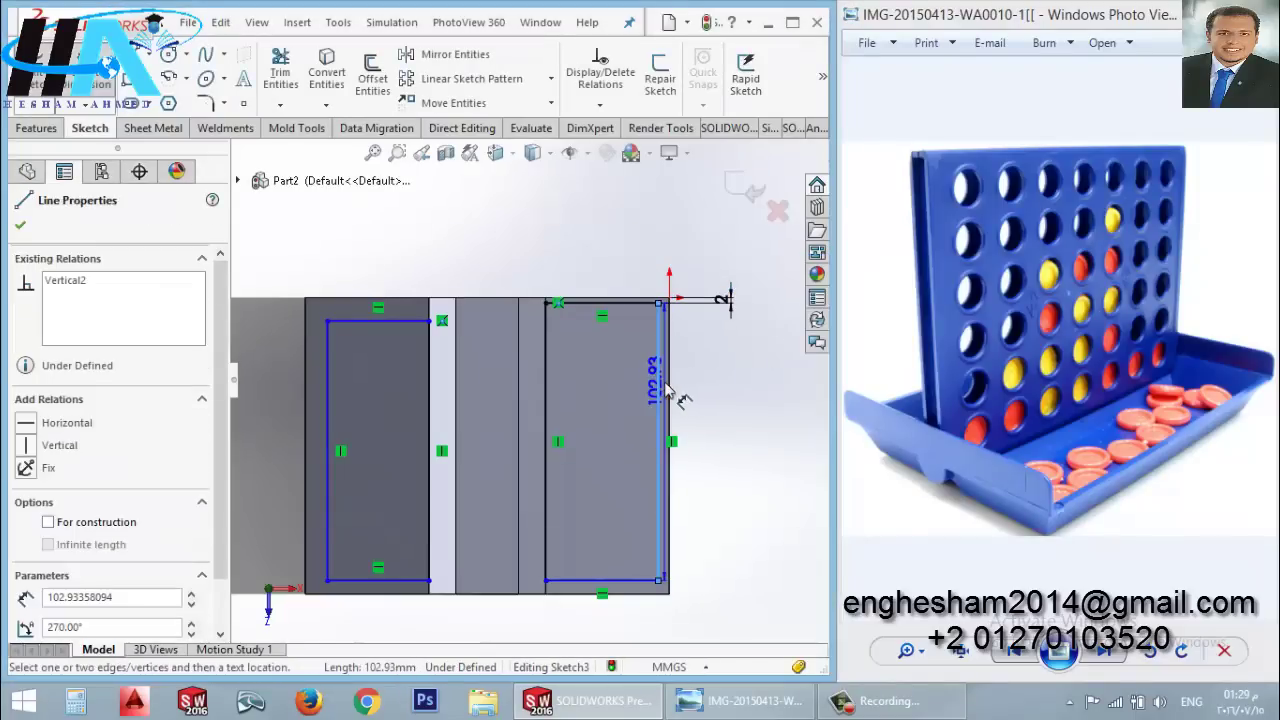
pyautogui.click(669, 400)
pyautogui.click(730, 448)
pyautogui.write('2')
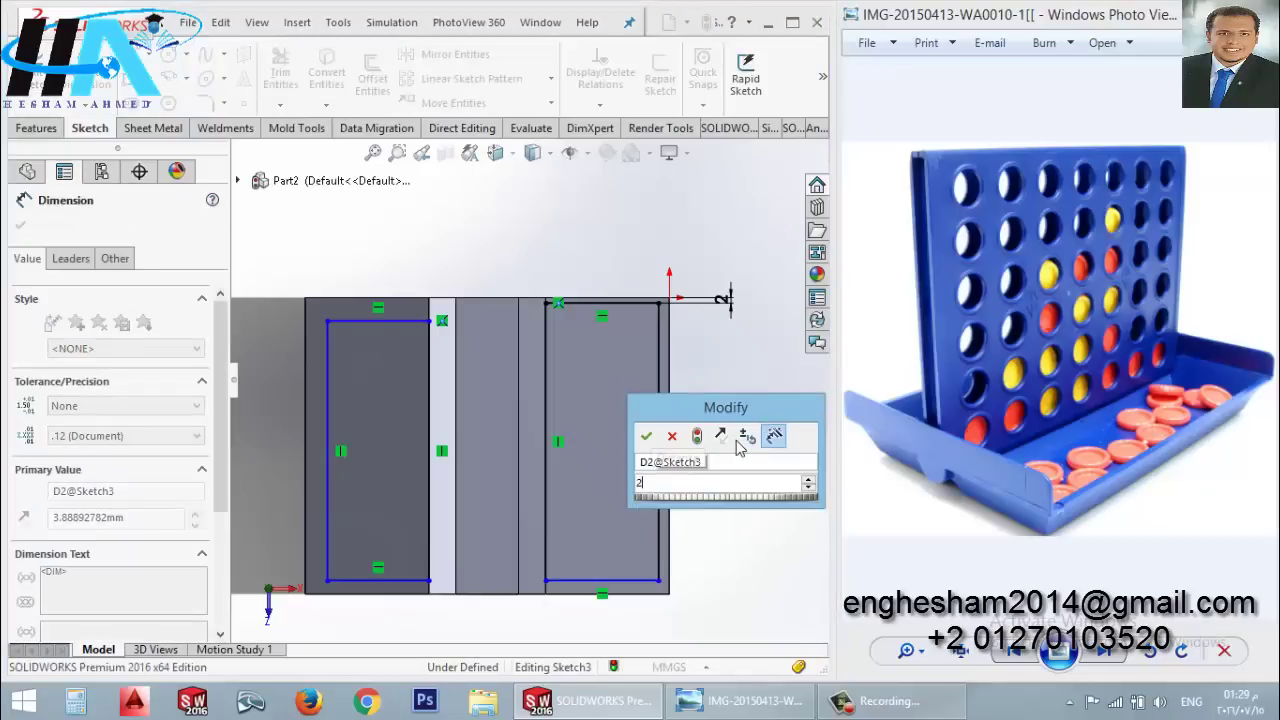
pyautogui.press('Return')
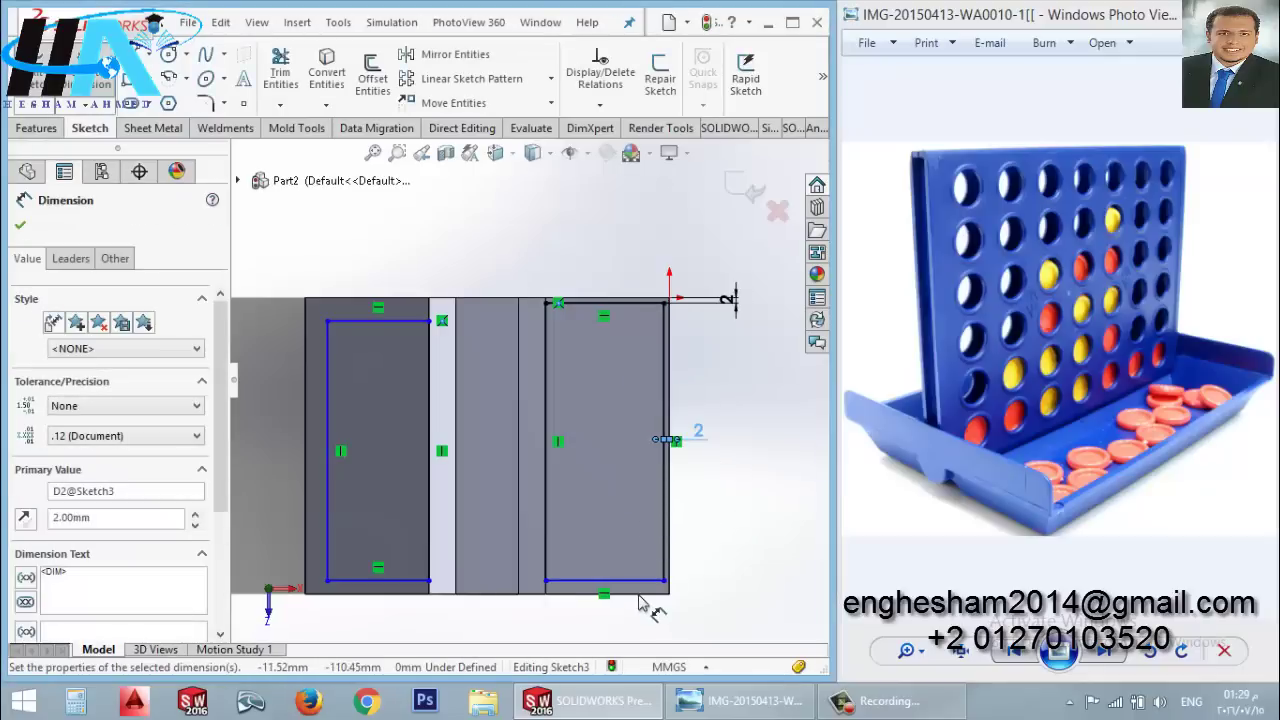
pyautogui.click(703, 583)
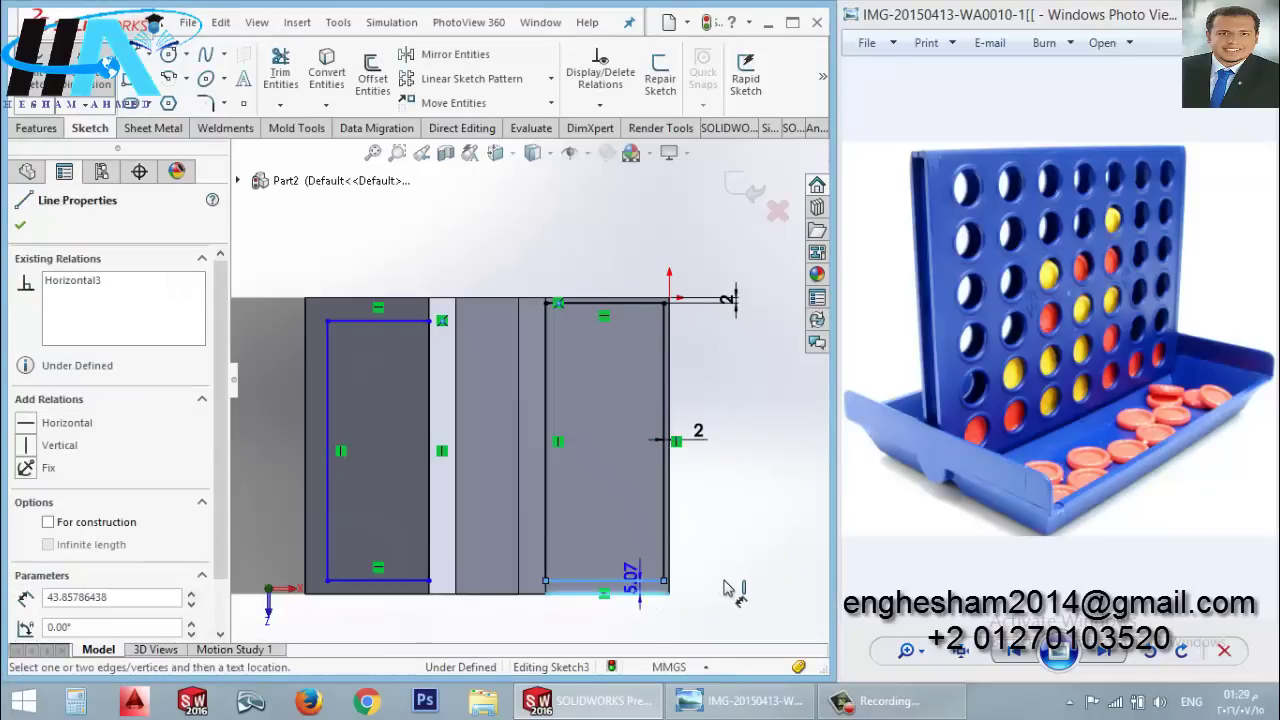
pyautogui.click(729, 590)
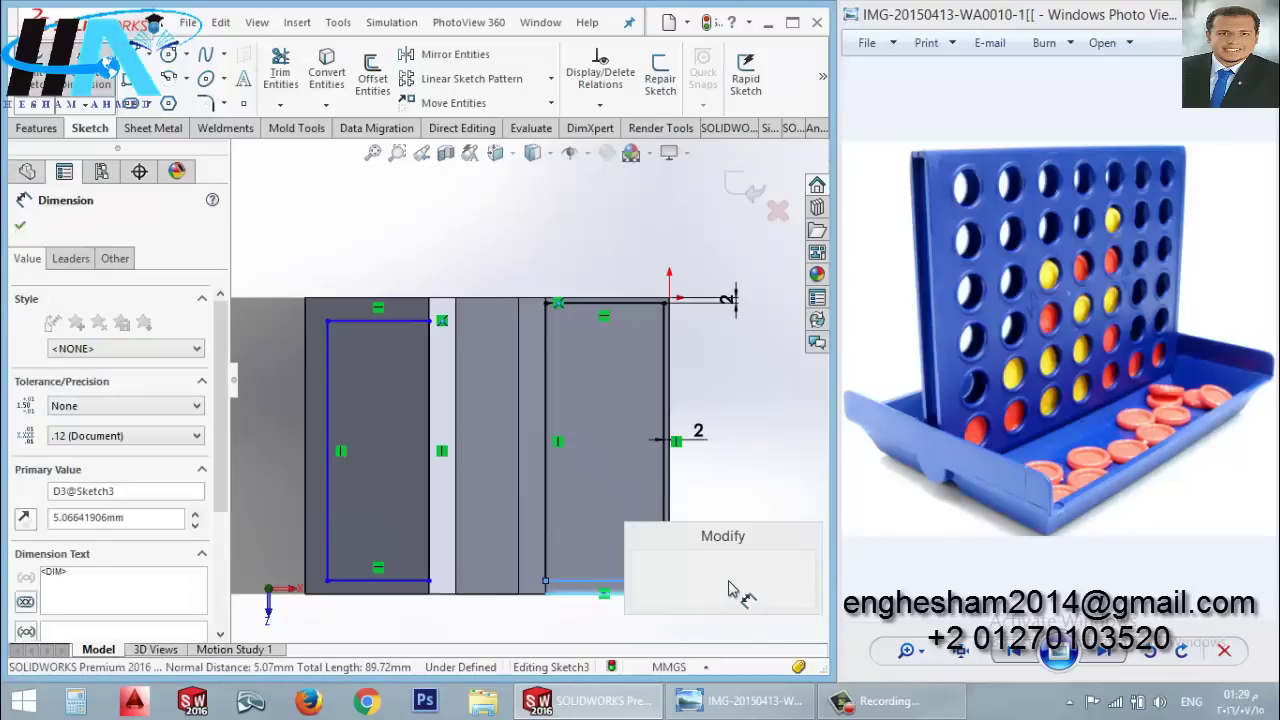
pyautogui.write('2')
pyautogui.press('Return')
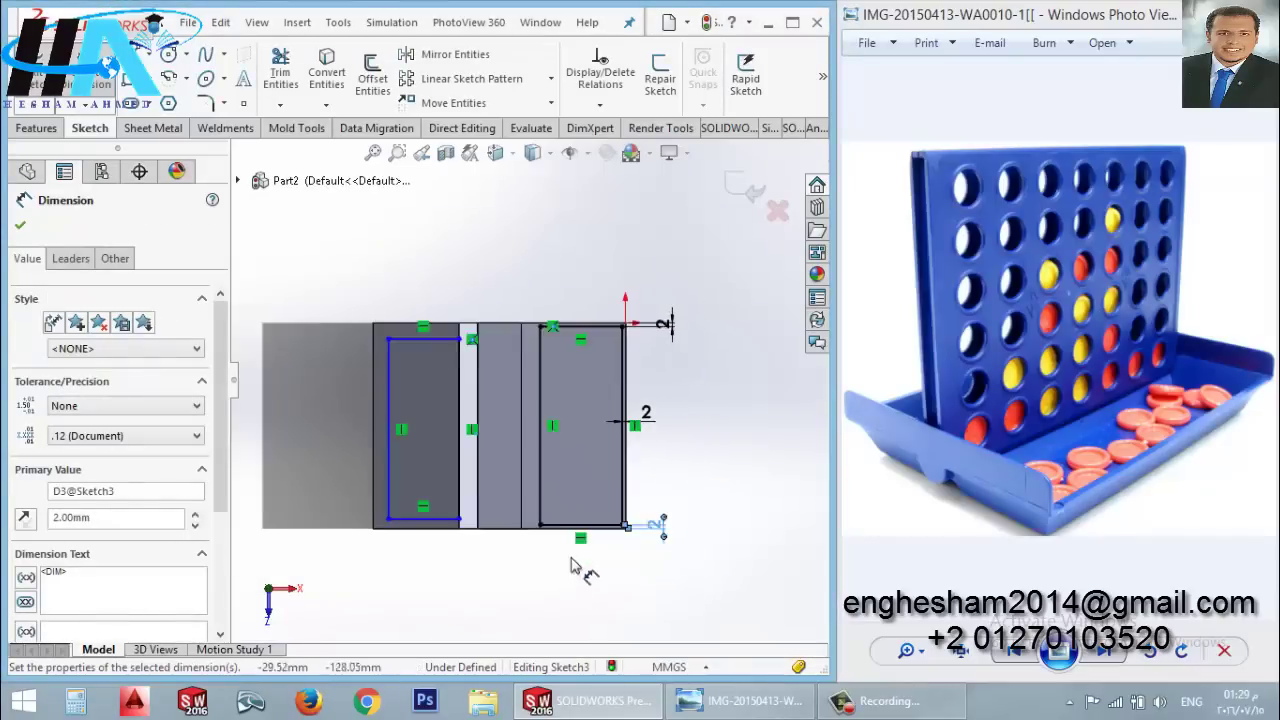
pyautogui.scroll(-5, 389, 462)
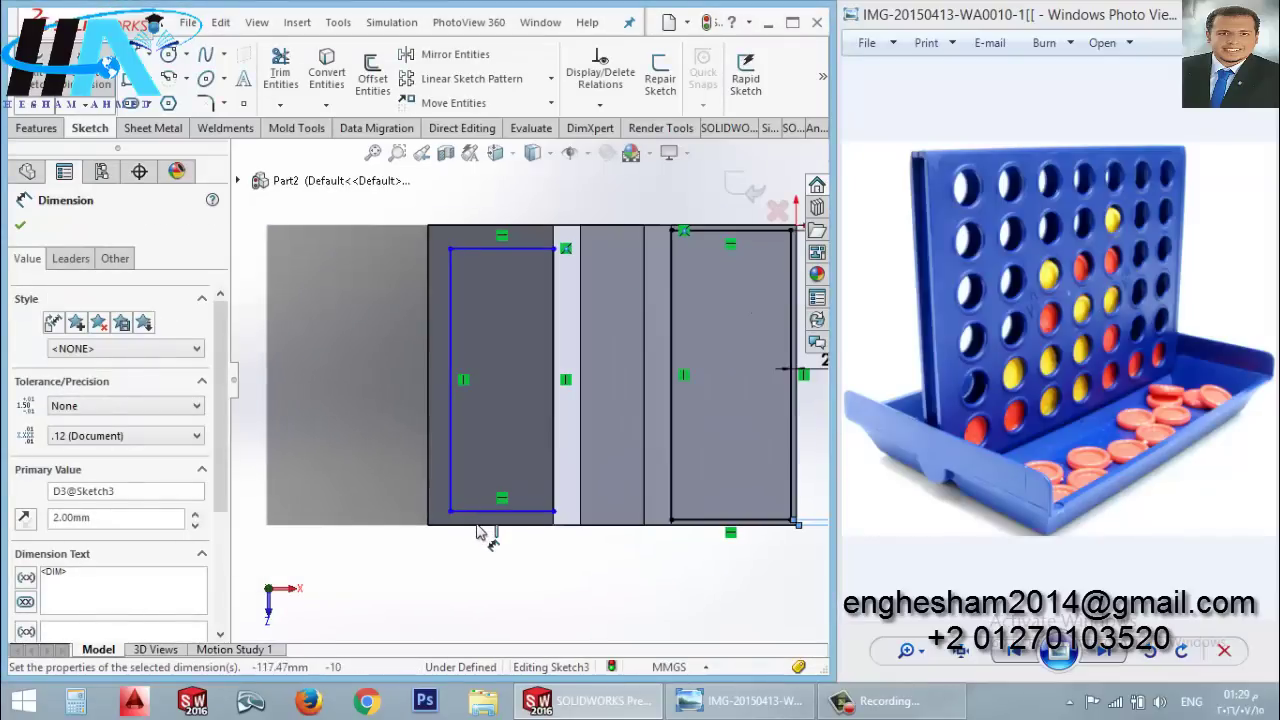
# Step: Dimension the left rectangle 2 mm in from the base's bottom, left and top edges
pyautogui.click(380, 537)
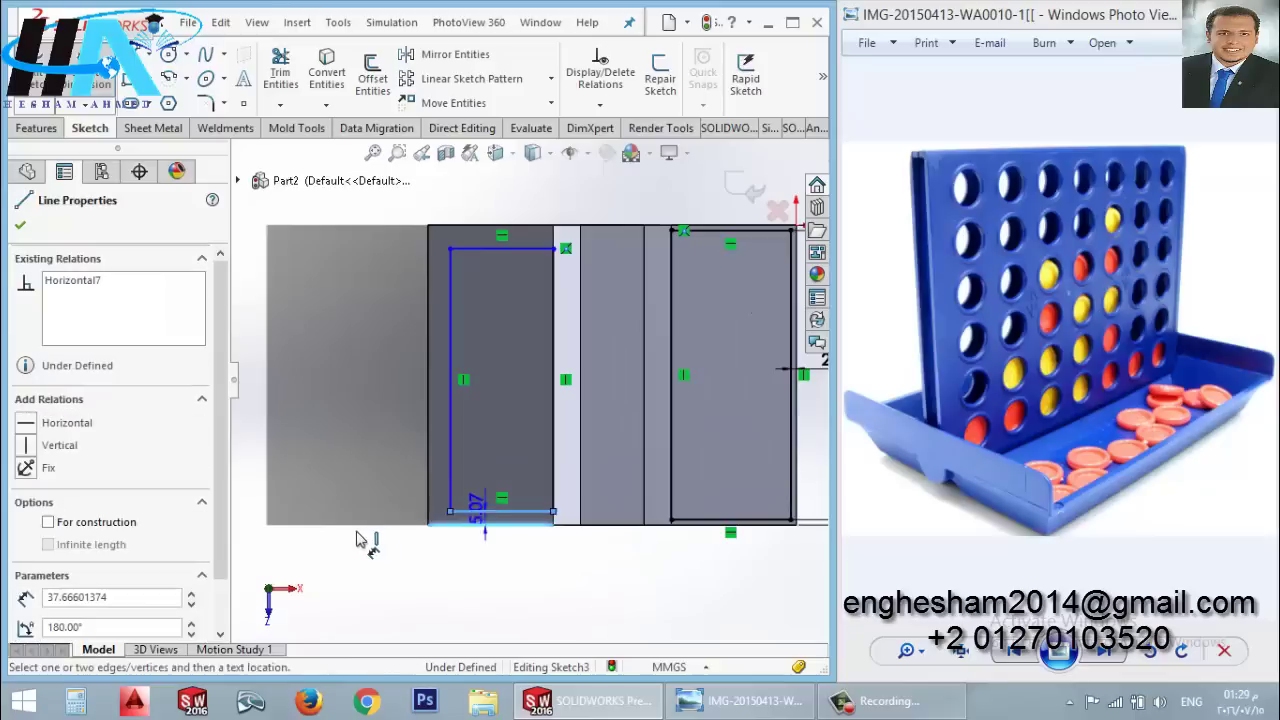
pyautogui.click(352, 535)
pyautogui.write('2')
pyautogui.press('Return')
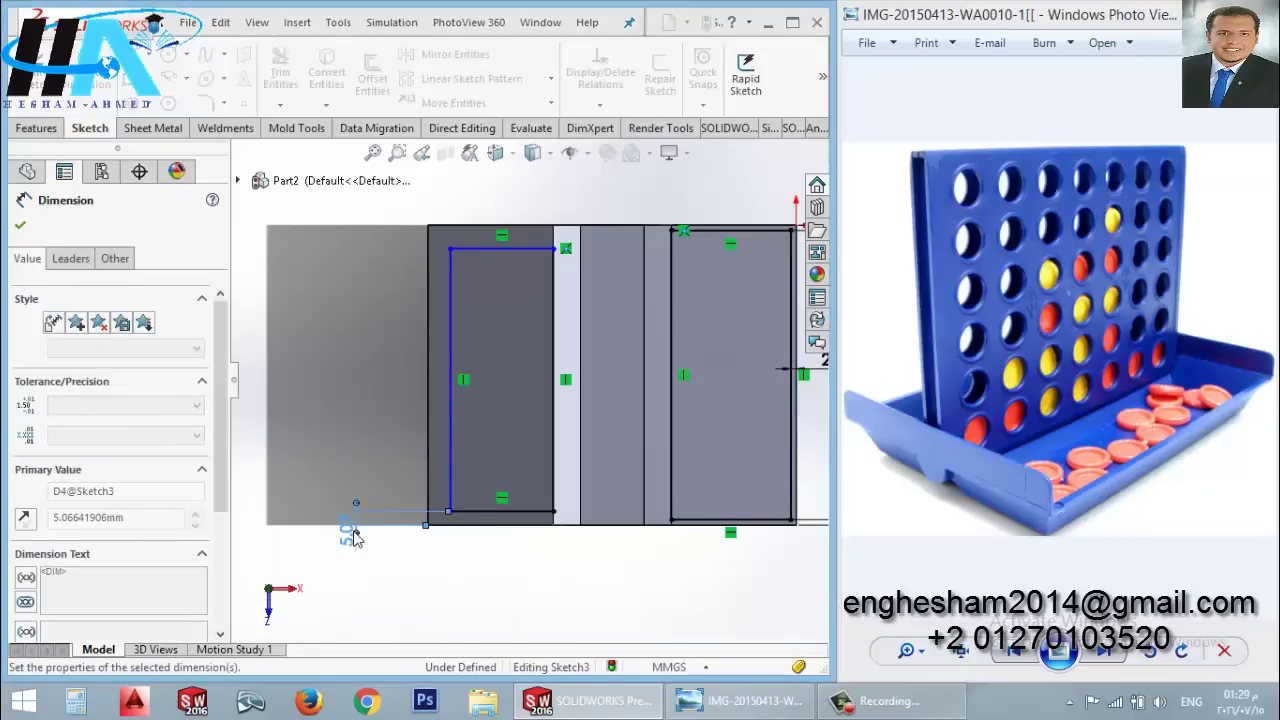
pyautogui.click(440, 483)
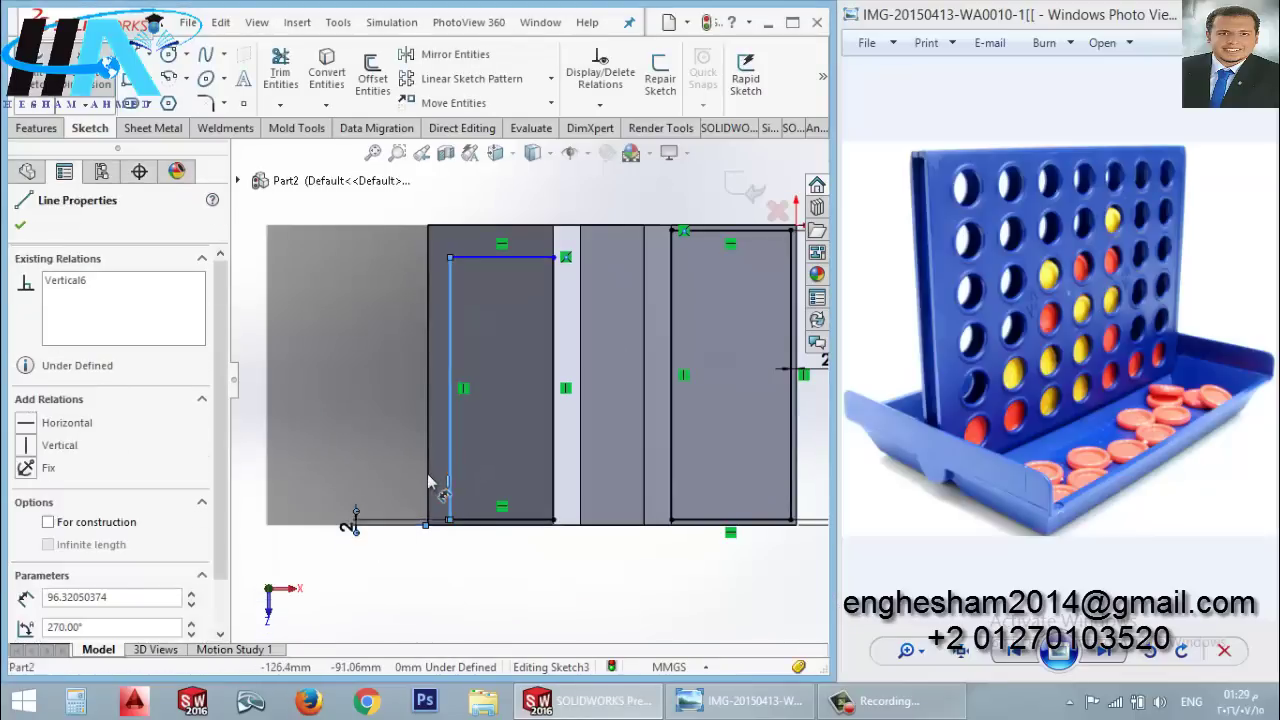
pyautogui.click(426, 470)
pyautogui.click(447, 600)
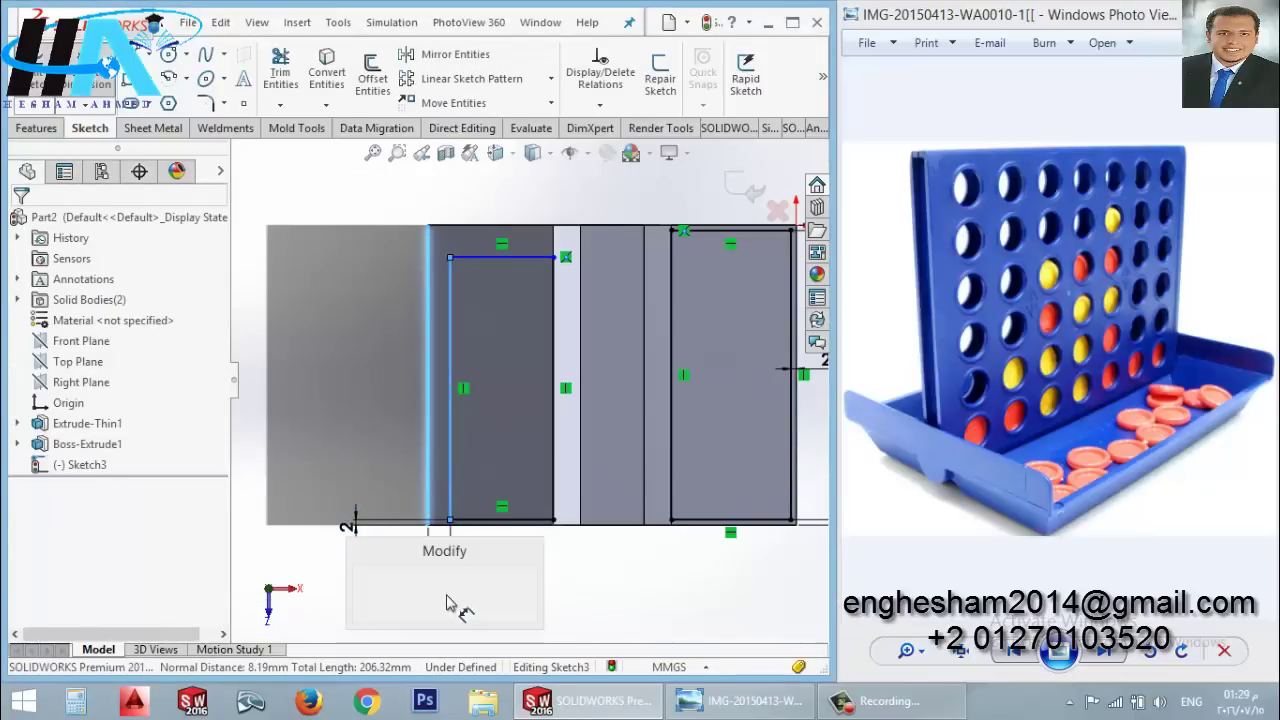
pyautogui.write('2')
pyautogui.press('Return')
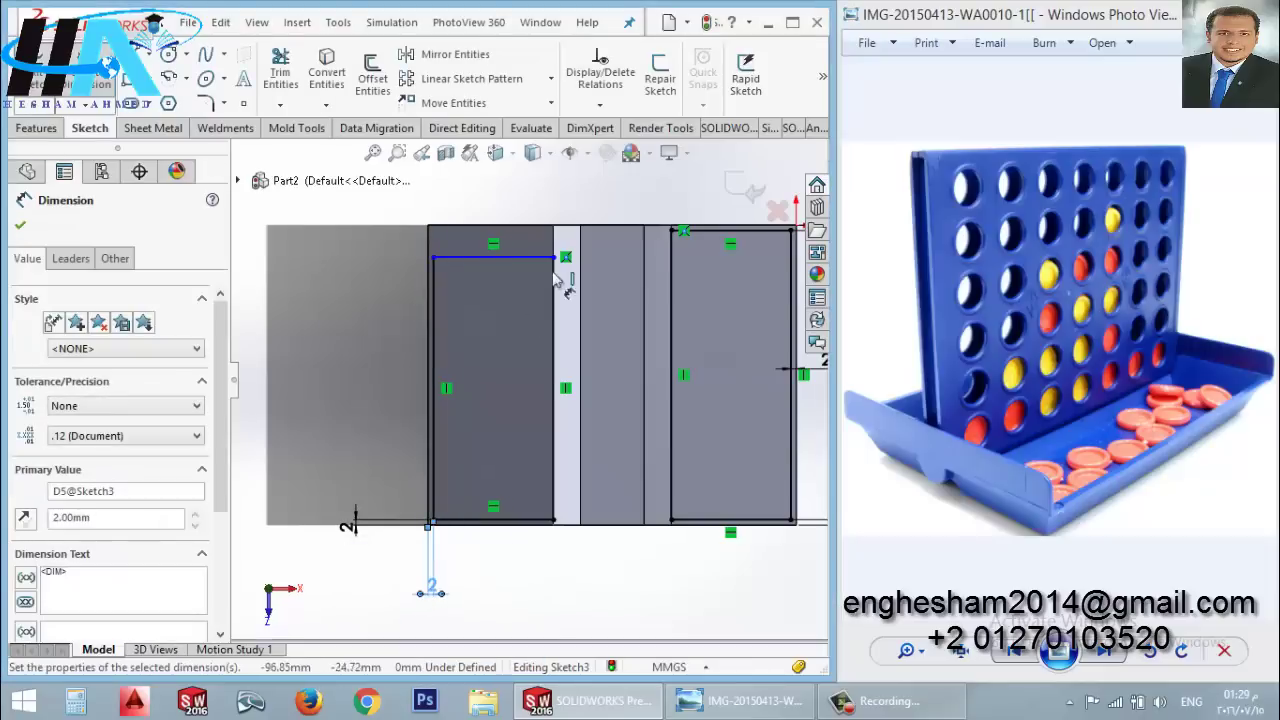
pyautogui.click(526, 258)
pyautogui.click(528, 232)
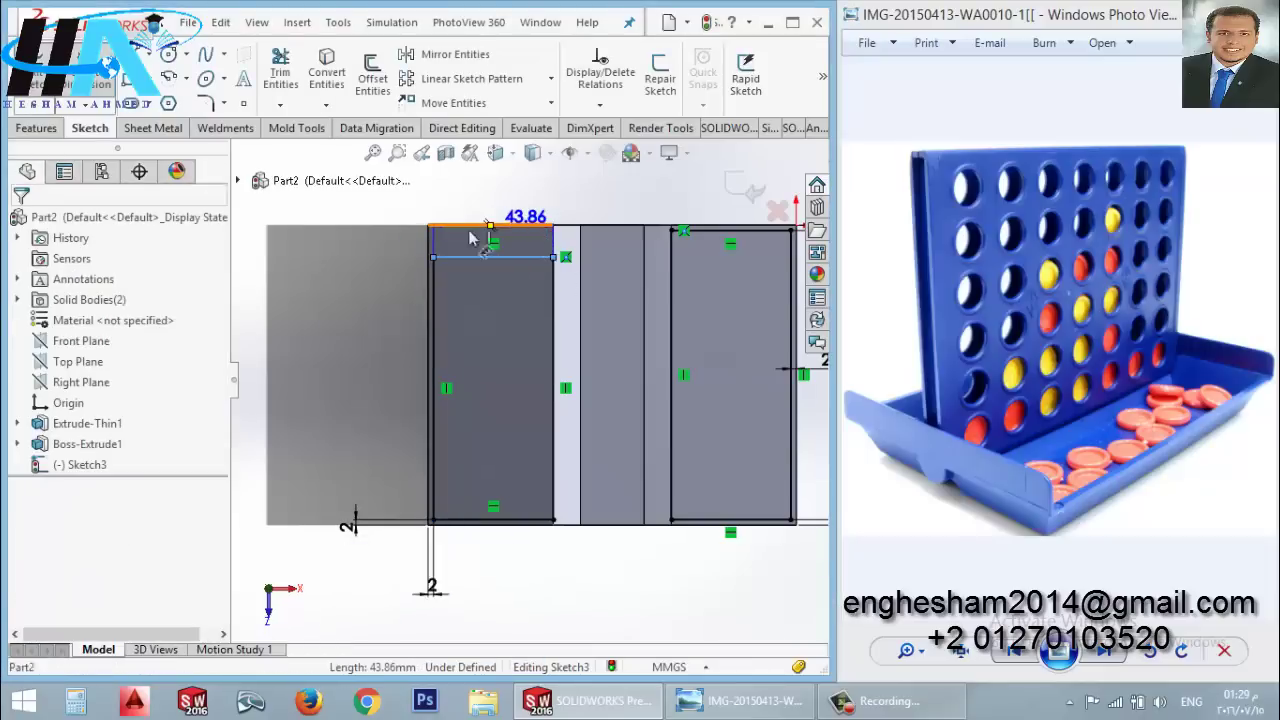
pyautogui.click(383, 275)
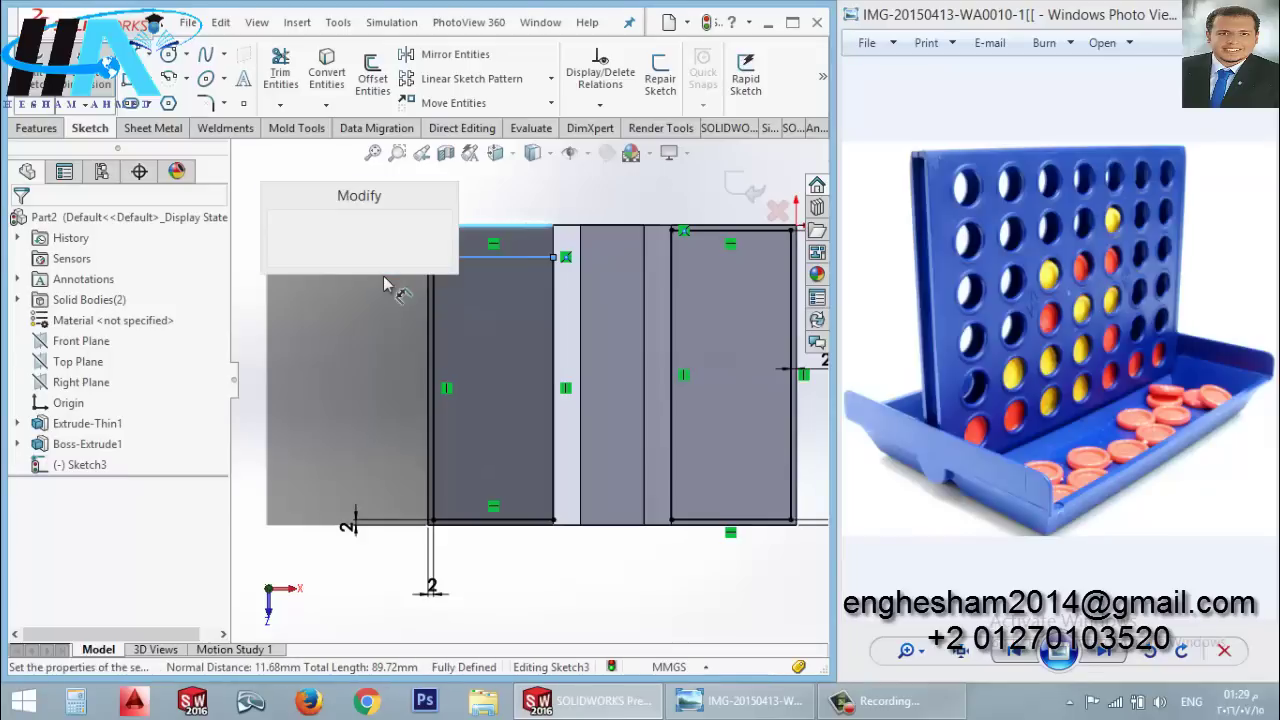
pyautogui.write('2.00mm')
pyautogui.press('Return')
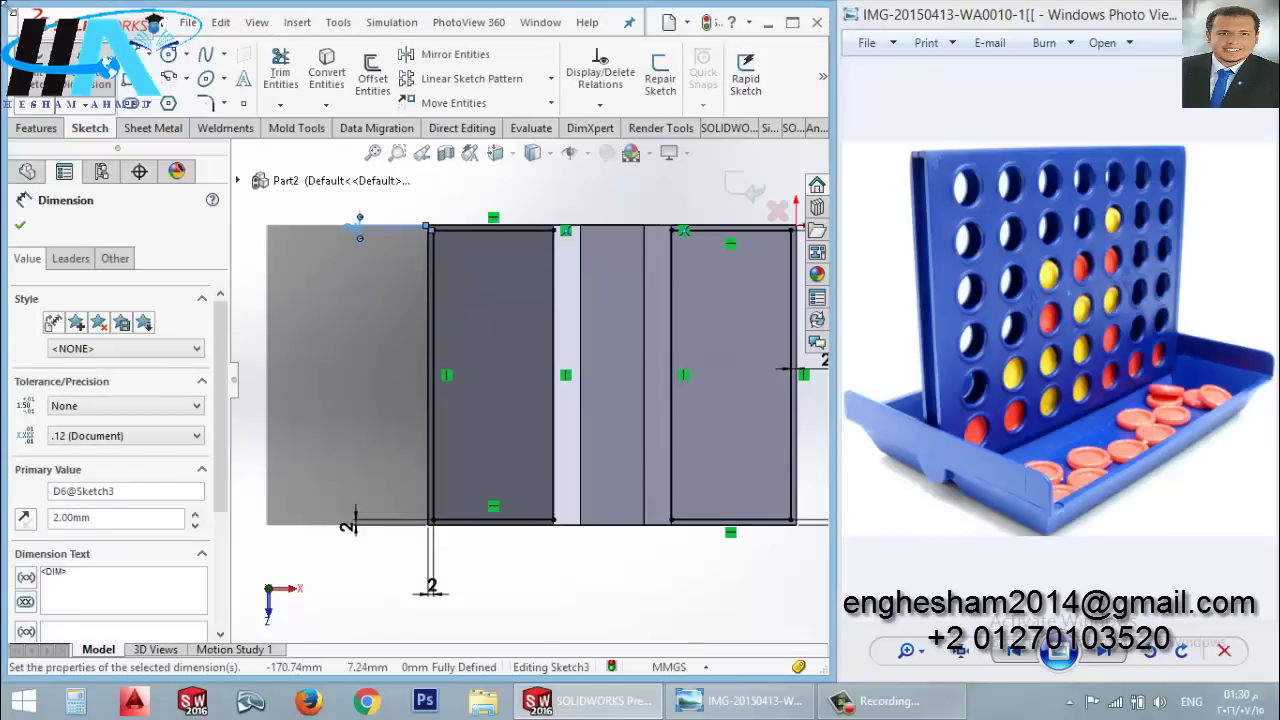
# Step: Extruded-cut both Sketch3 rectangles 9 mm blind into the base as Cut-Extrude1
pyautogui.click(38, 80)
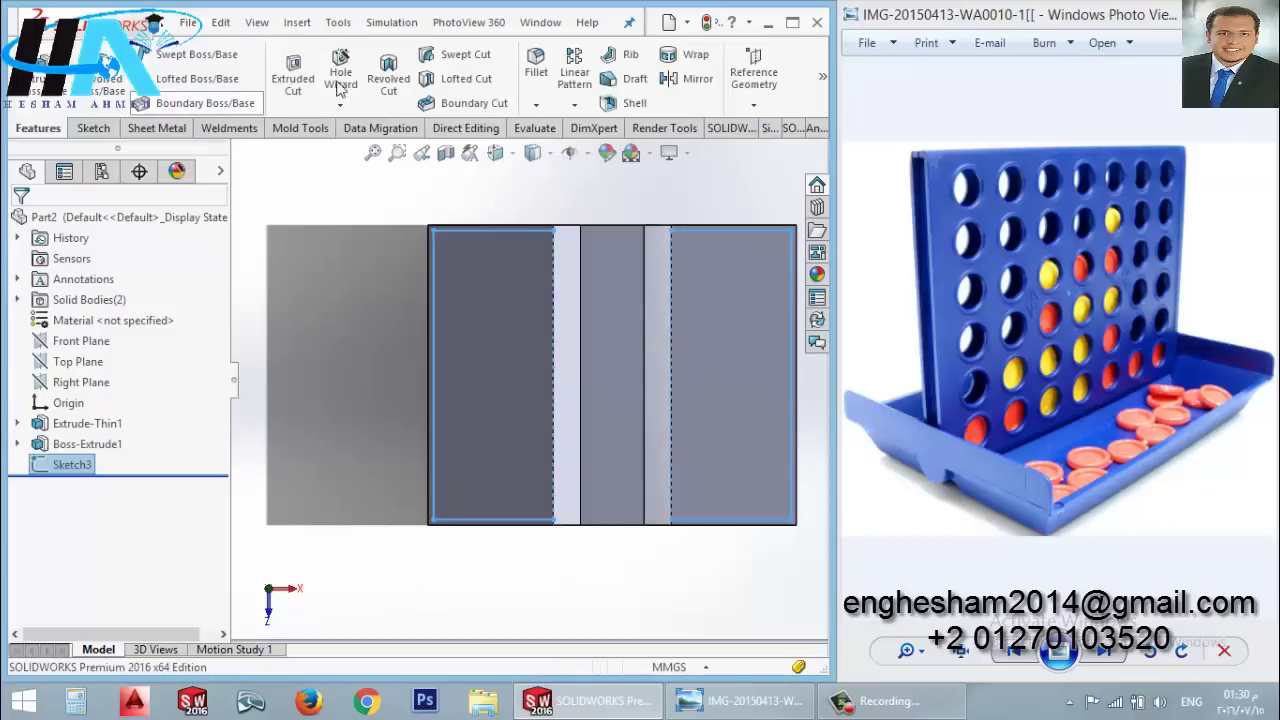
pyautogui.click(295, 76)
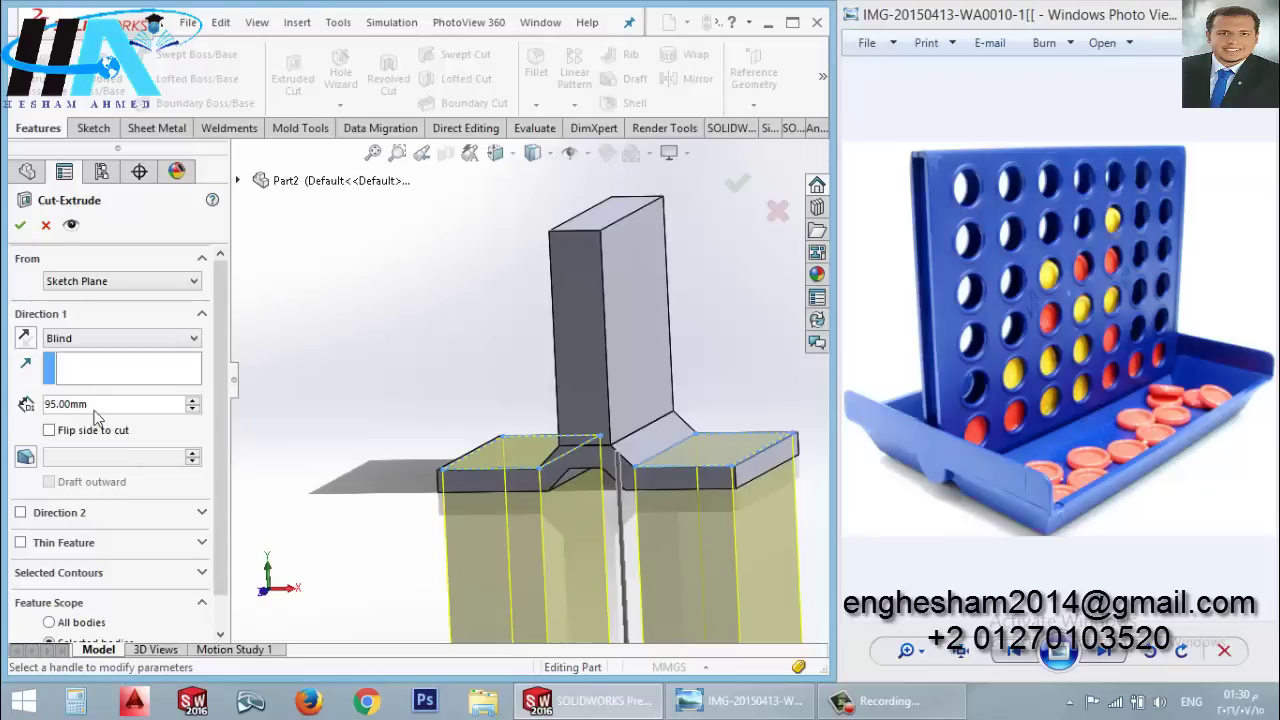
pyautogui.write('9')
pyautogui.press('Return')
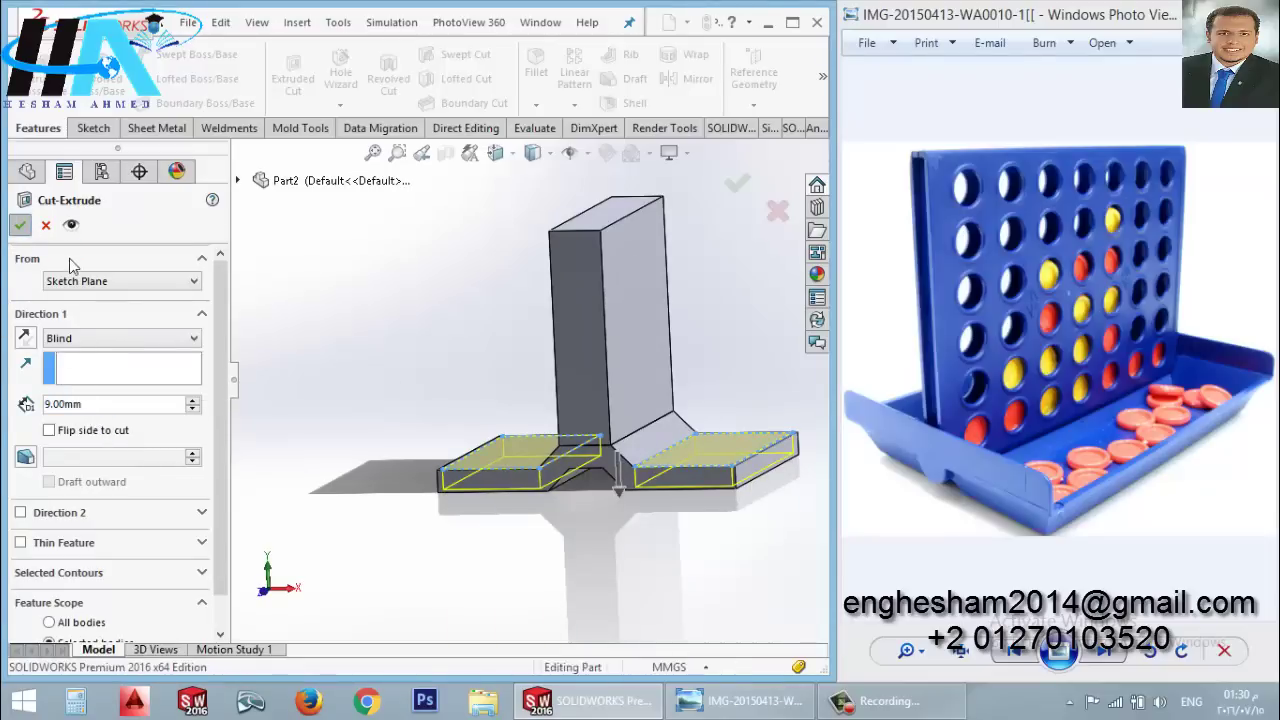
pyautogui.press('Return')
pyautogui.moveTo(450, 470)
pyautogui.mouseDown(button='middle')
pyautogui.moveTo(511, 491)
pyautogui.moveTo(530, 519)
pyautogui.mouseUp(button='middle')
pyautogui.moveTo(443, 400); pyautogui.dragTo(443, 366, button='middle')
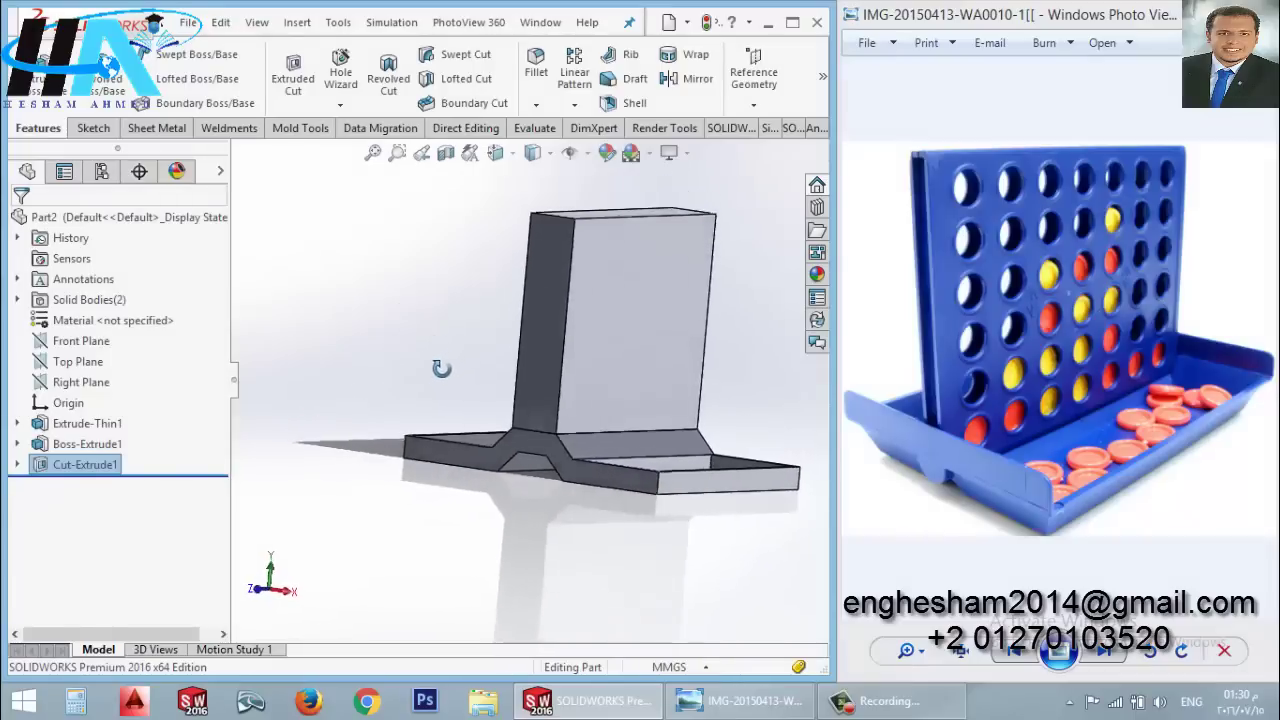
# Step: Start a sketch on the wall's front face and view it straight on
pyautogui.click(592, 340)
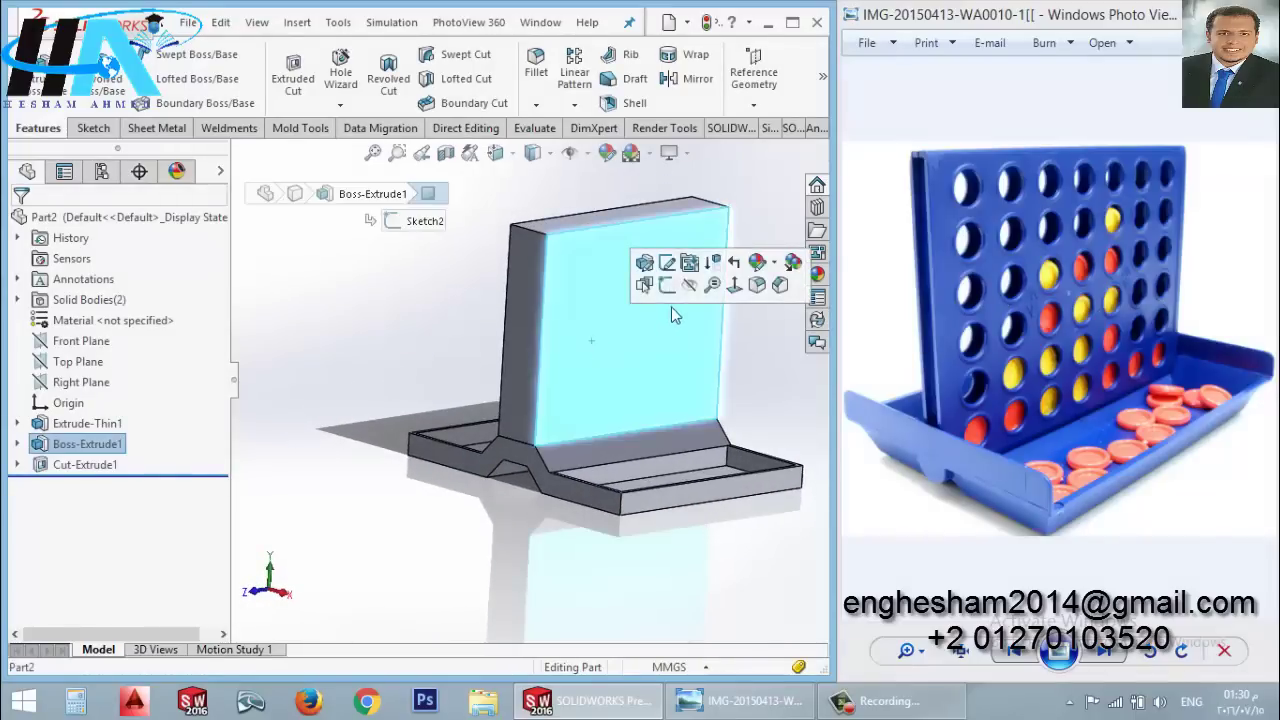
pyautogui.click(672, 300)
pyautogui.press('space')
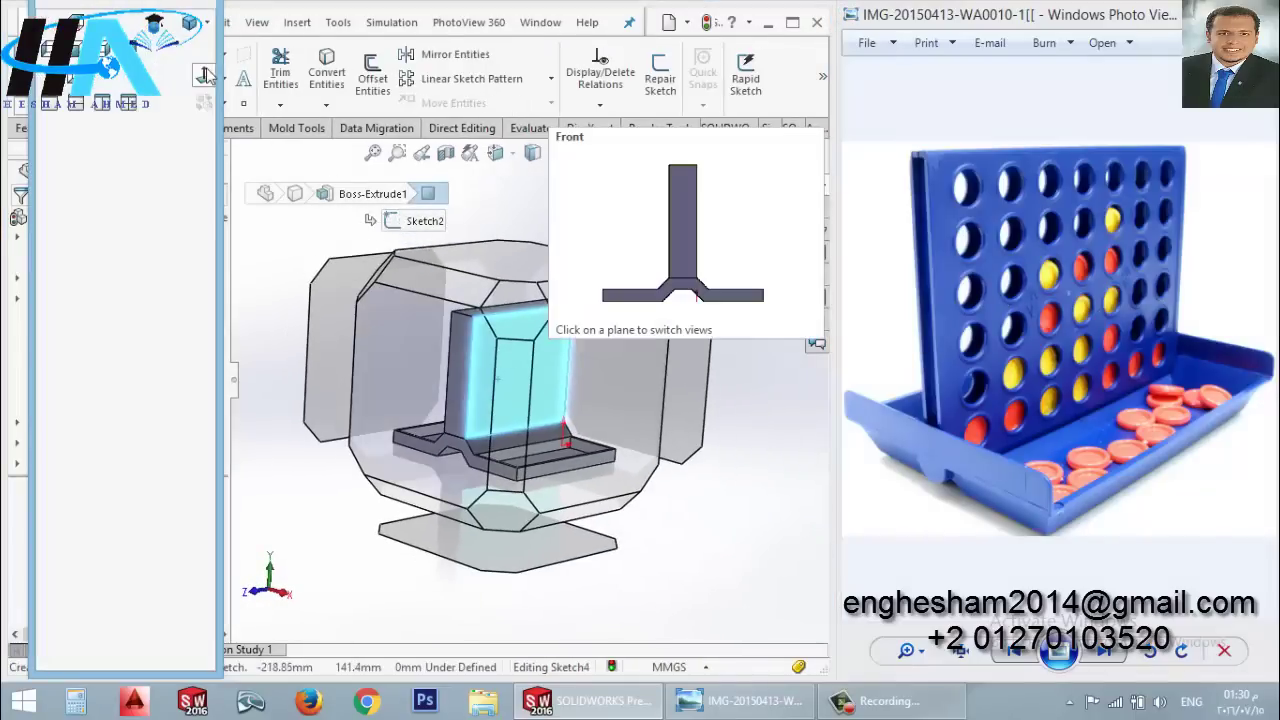
pyautogui.click(446, 266)
pyautogui.scroll(4, 443, 269)
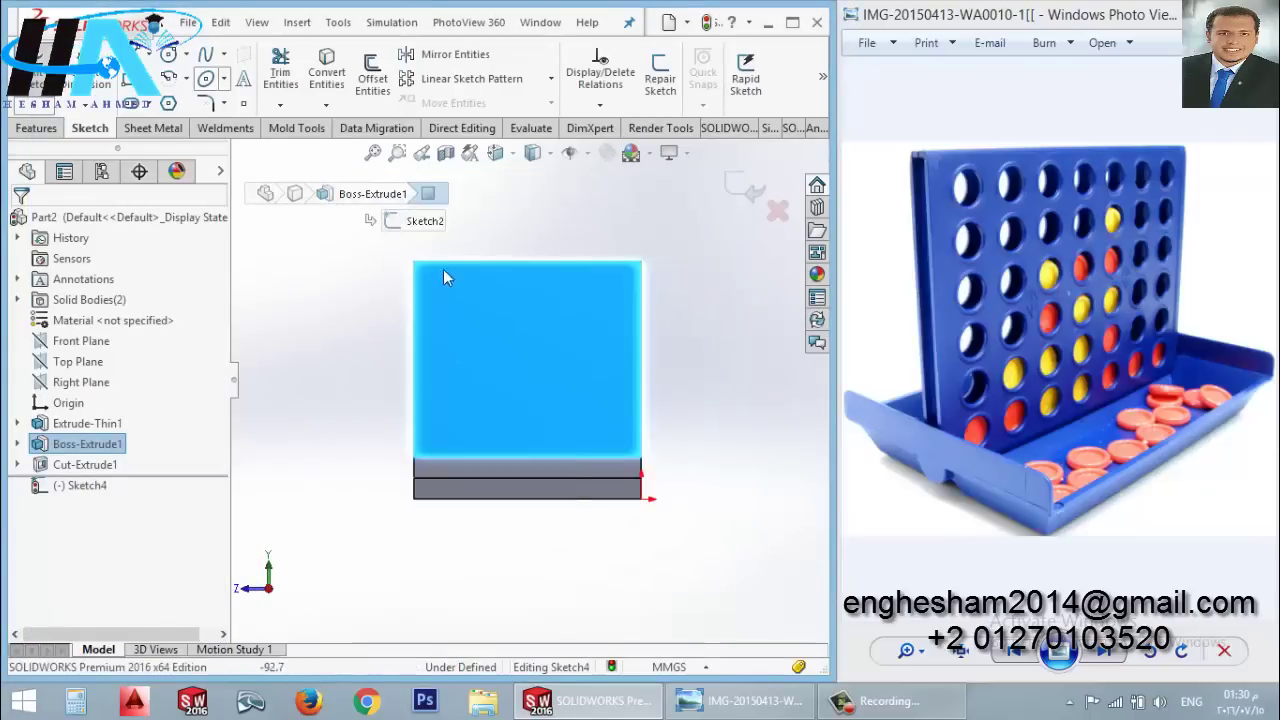
pyautogui.scroll(-4, 455, 300)
pyautogui.scroll(1, 476, 334)
pyautogui.press('Escape')
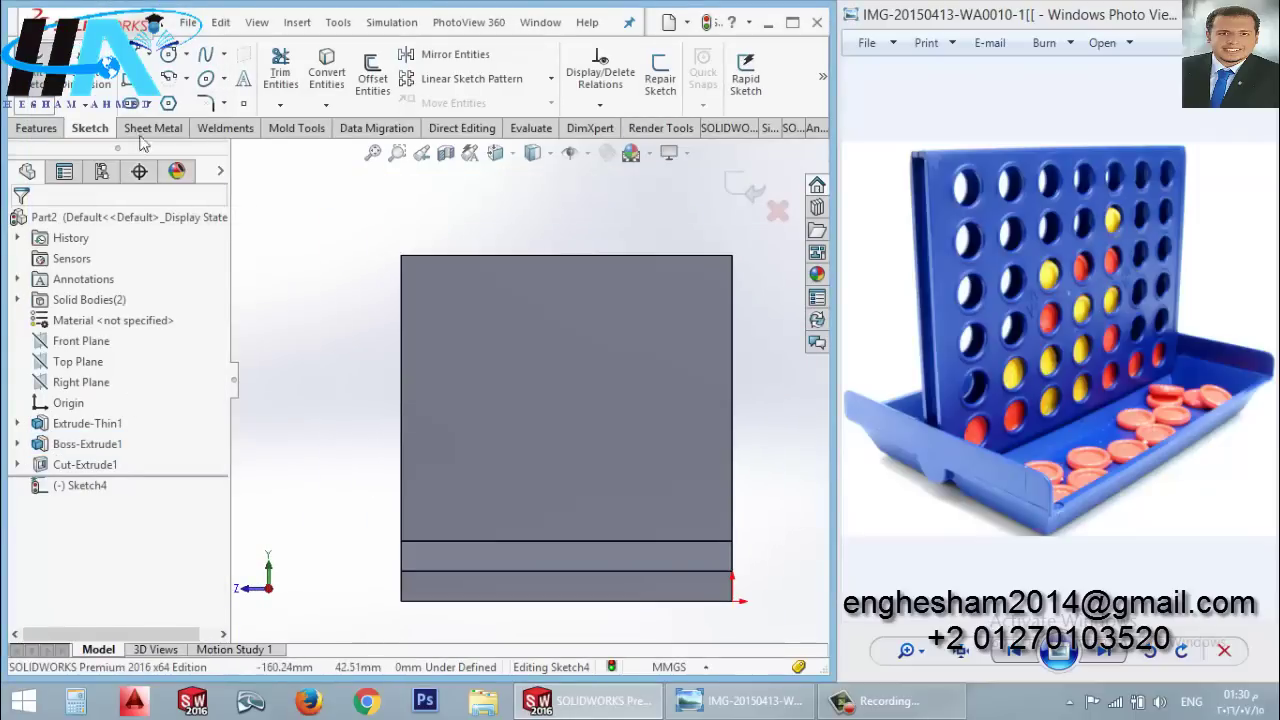
# Step: Draw a circle near the wall's lower left and give it a 10 mm diameter
pyautogui.click(170, 55)
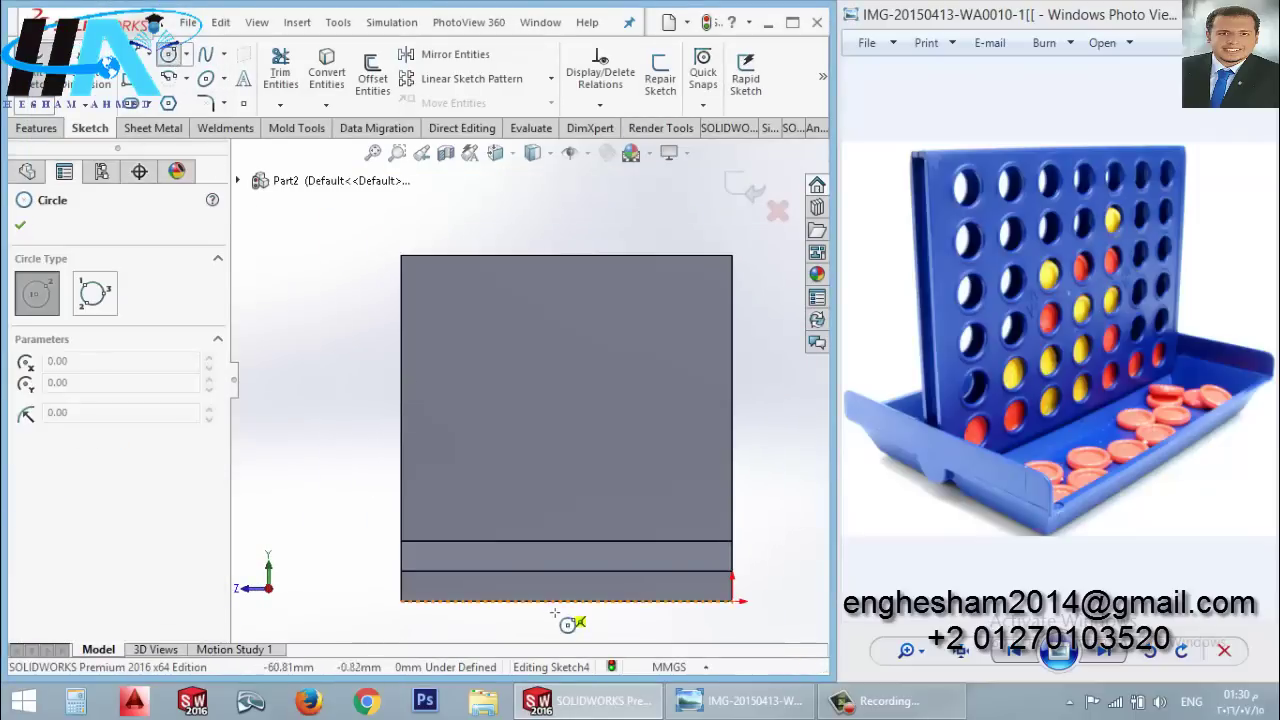
pyautogui.click(431, 520)
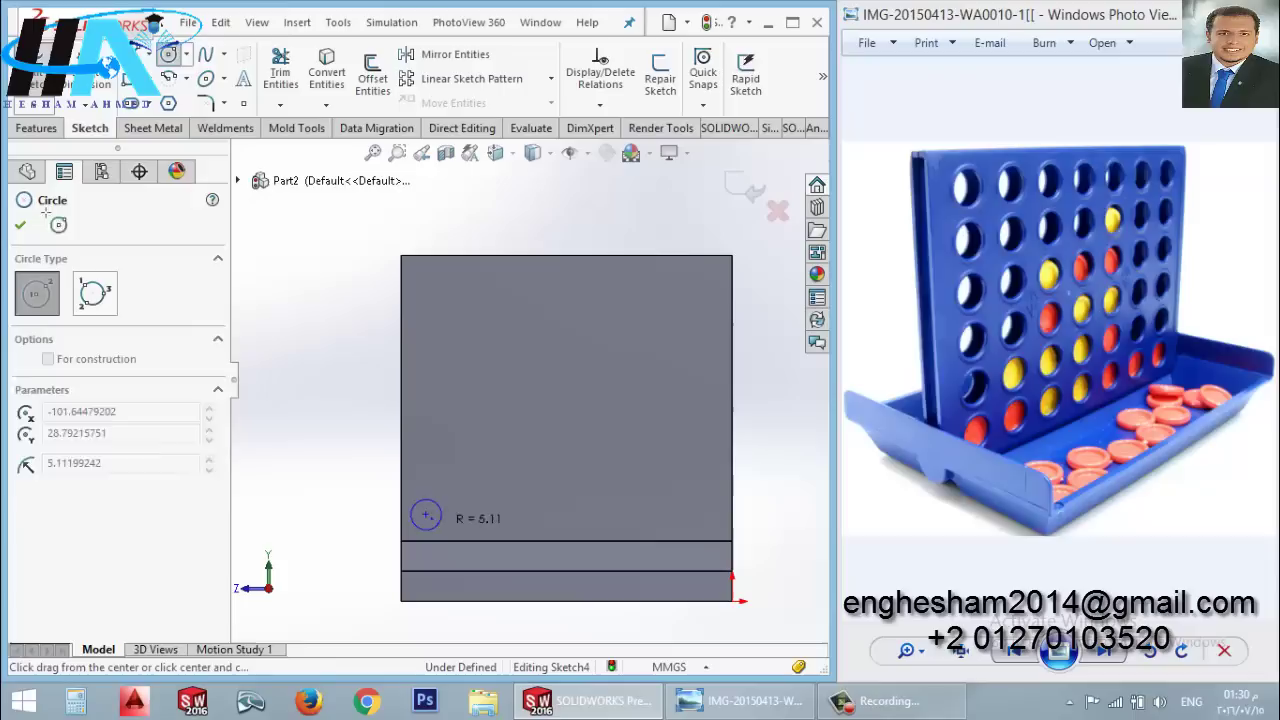
pyautogui.click(445, 527)
pyautogui.press('Escape')
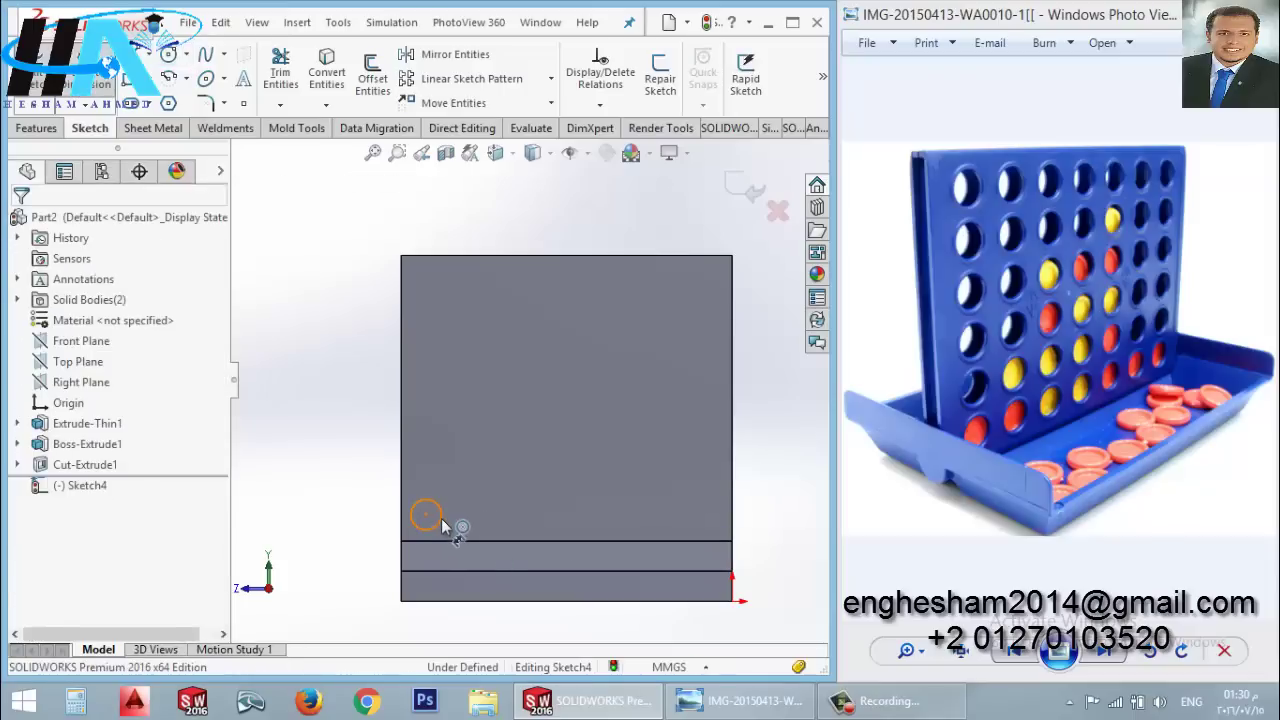
pyautogui.click(444, 525)
pyautogui.click(340, 483)
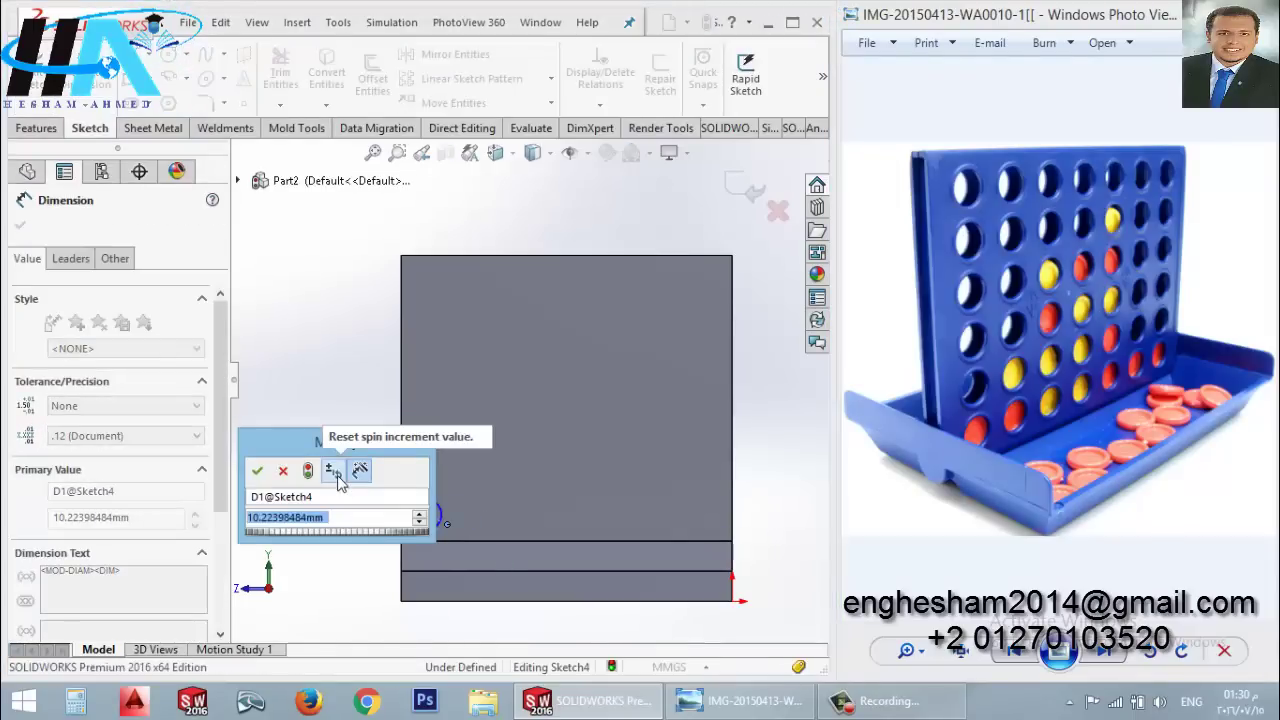
pyautogui.write('10')
pyautogui.press('Return')
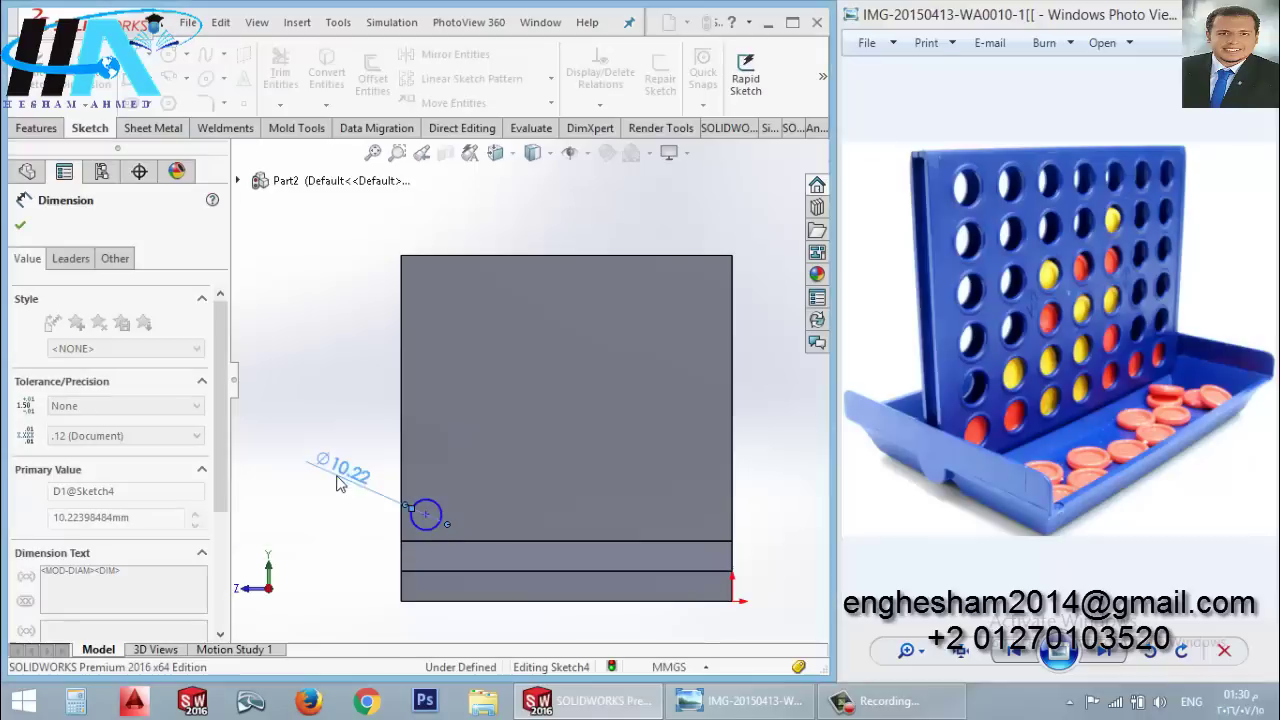
# Step: Dimension the circle's centre 5 mm above the wall's bottom line
pyautogui.click(466, 543)
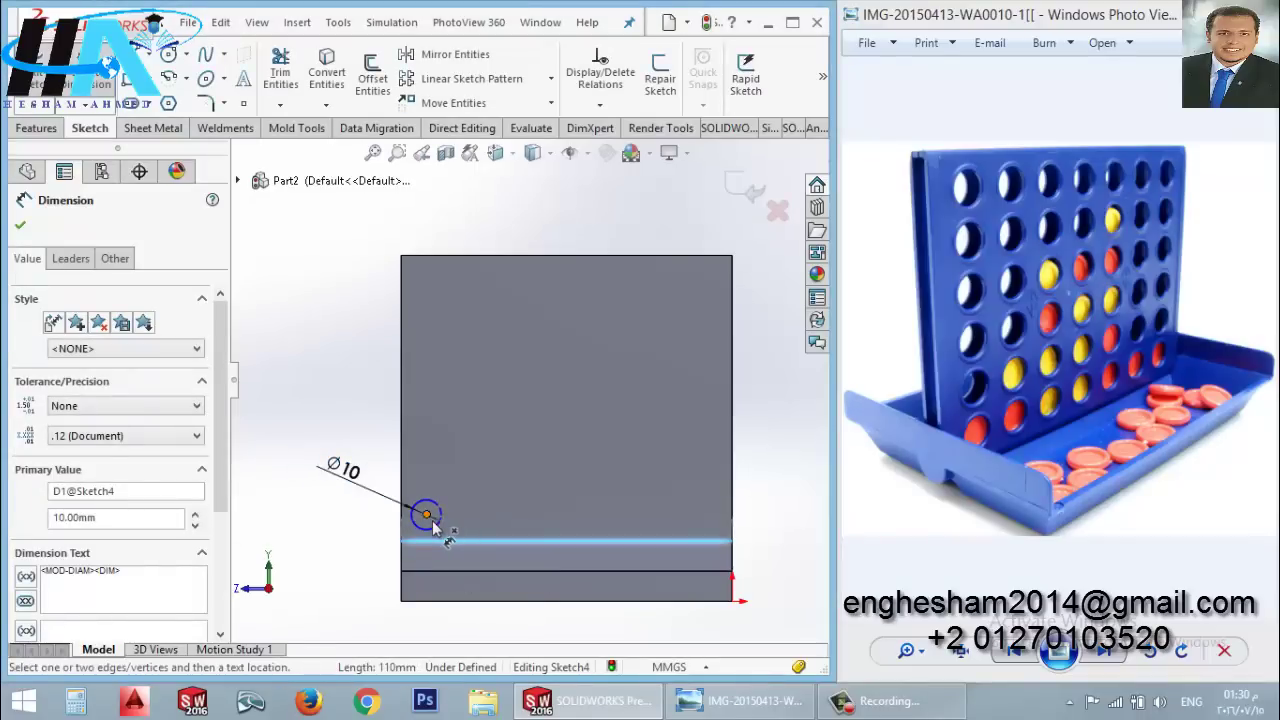
pyautogui.click(436, 533)
pyautogui.click(329, 540)
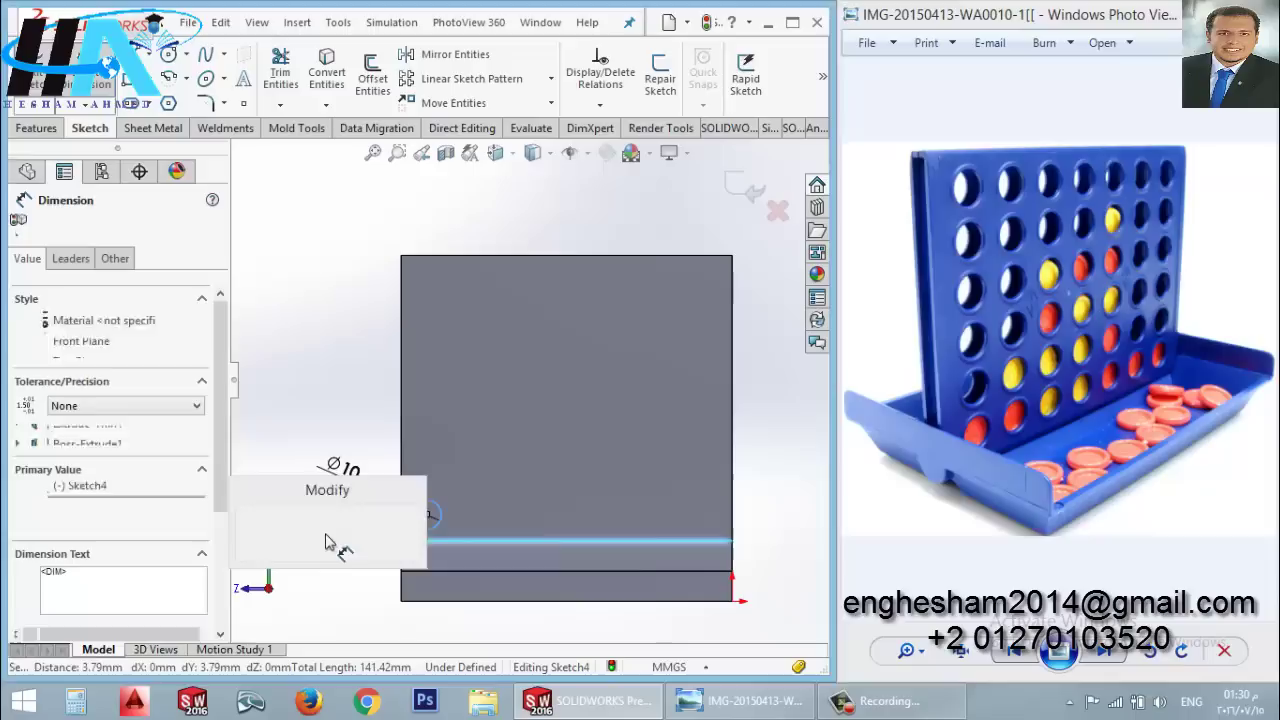
pyautogui.write('5')
pyautogui.press('Return')
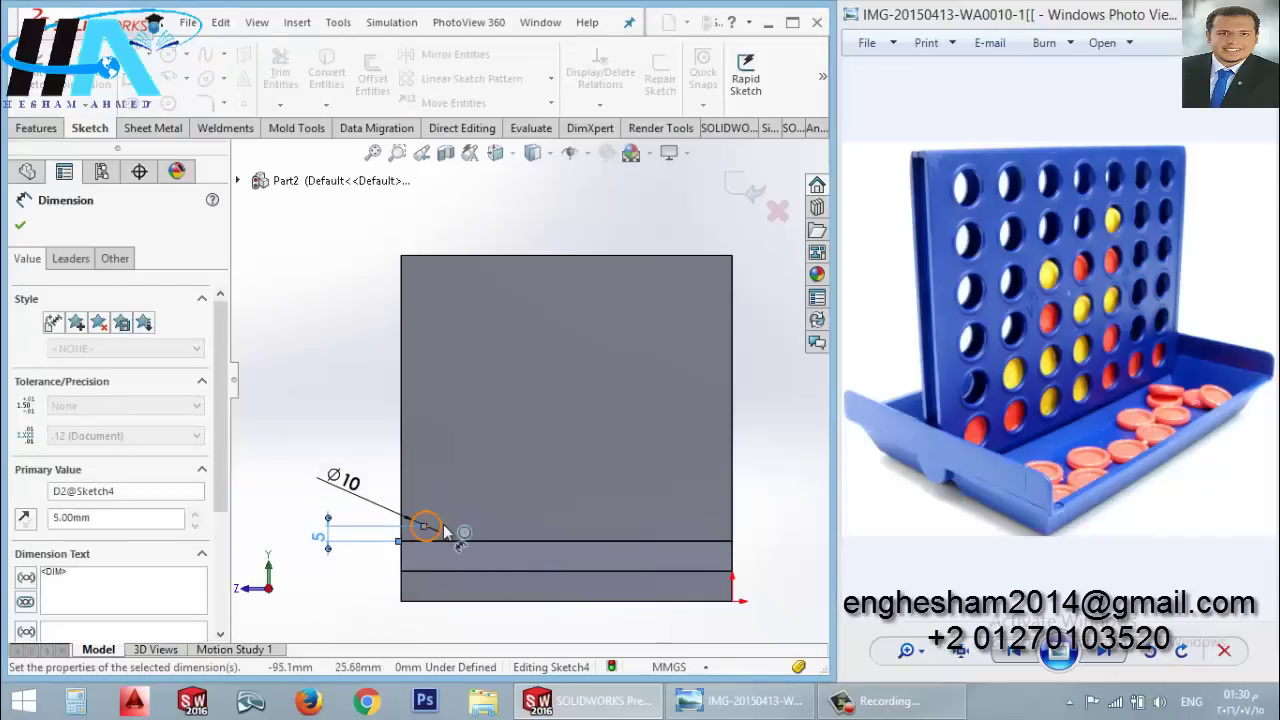
# Step: Re-enter the 10 mm hole diameter and change the base-line height to 10 mm
pyautogui.click(352, 500)
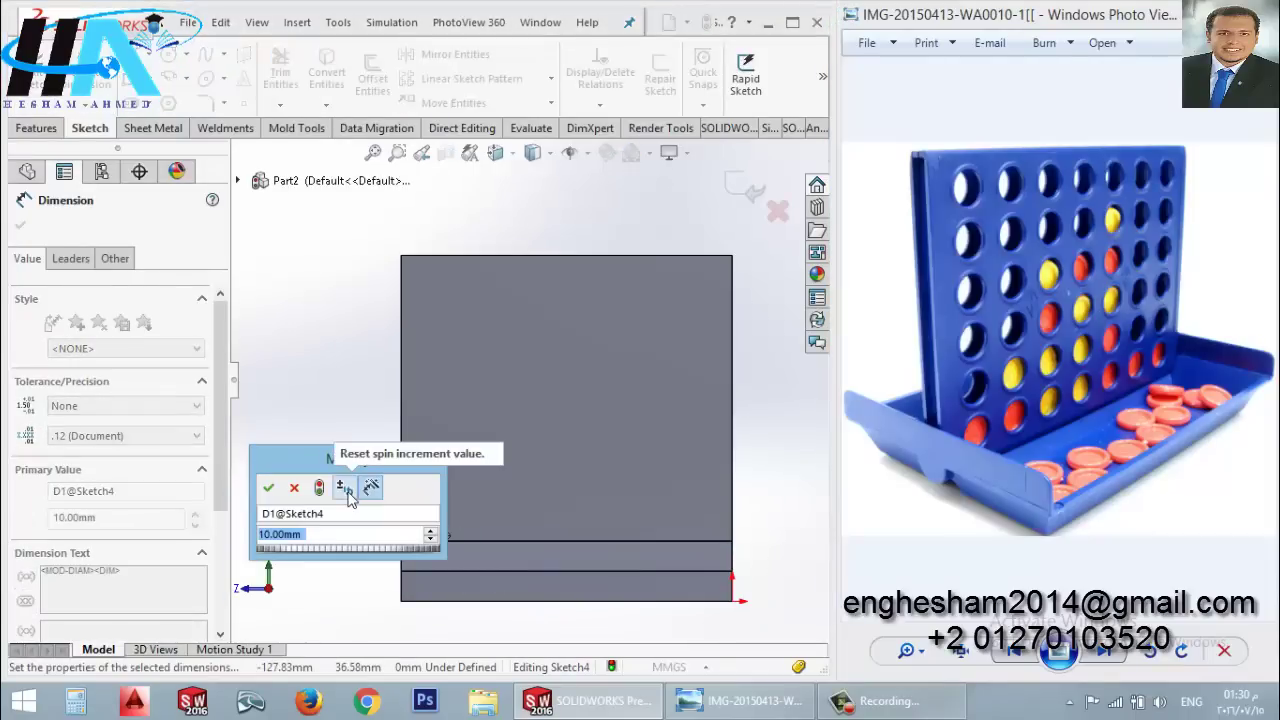
pyautogui.write('1')
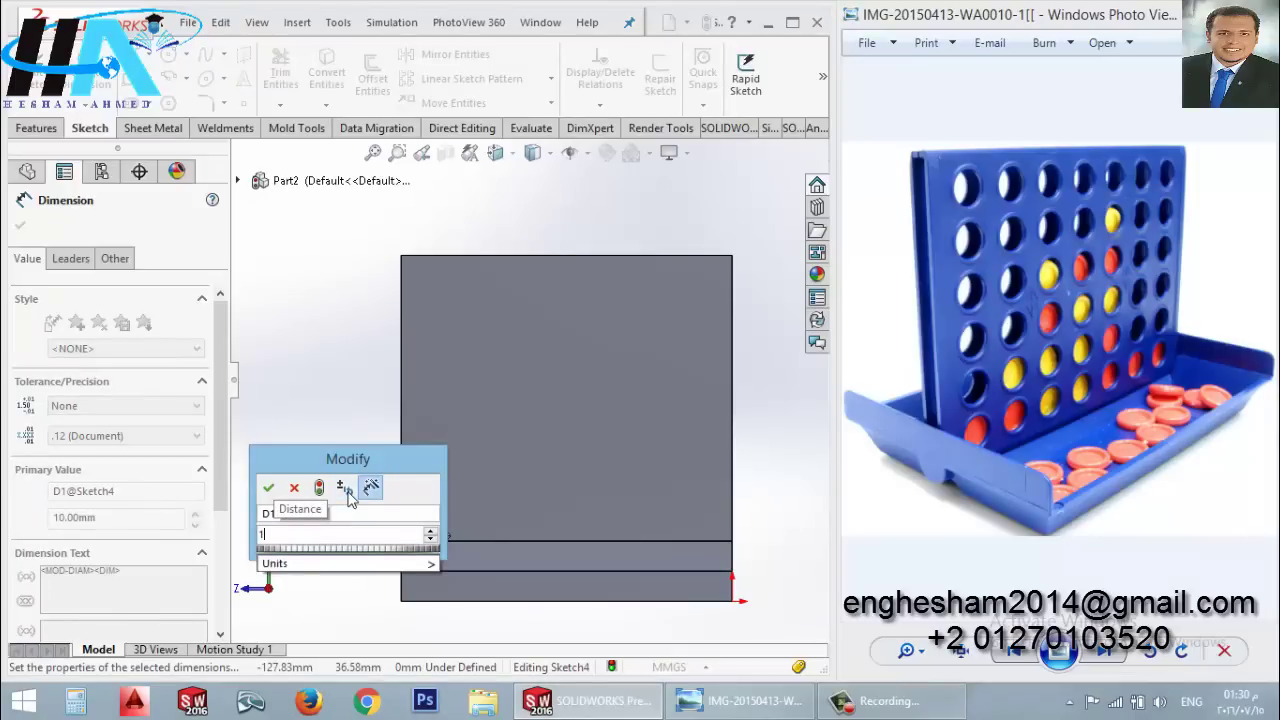
pyautogui.press('BackSpace')
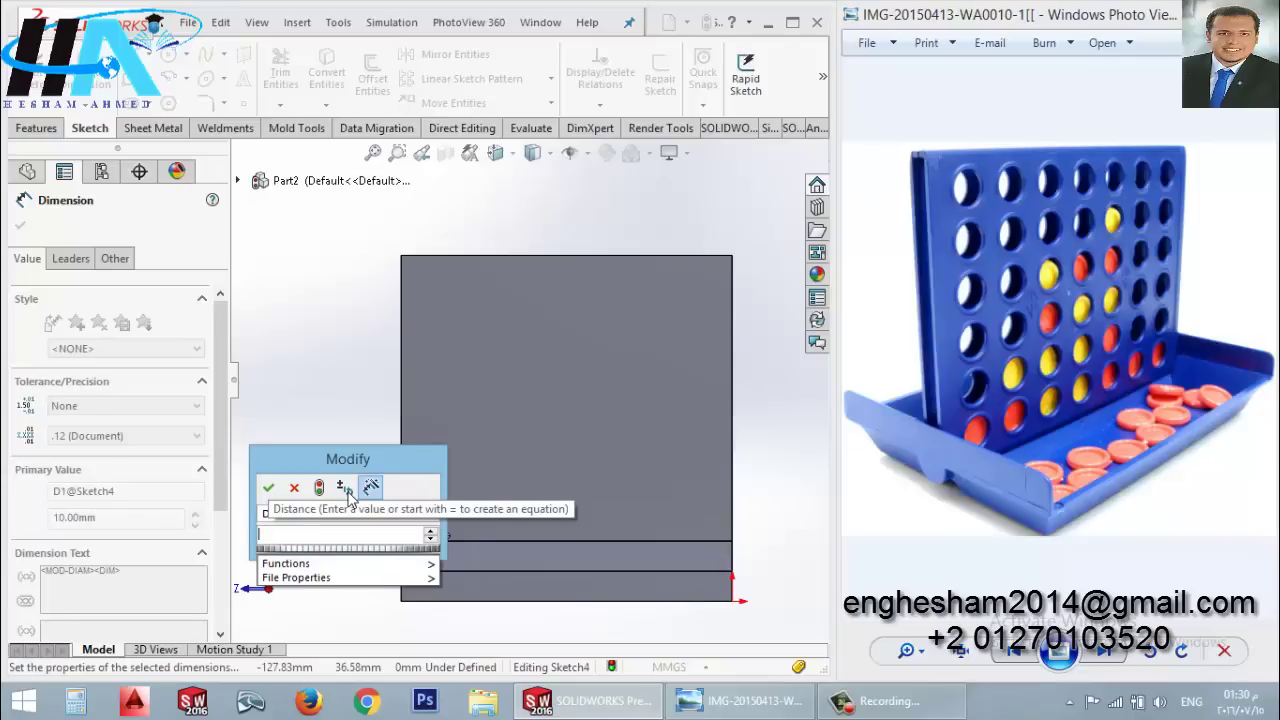
pyautogui.write('10')
pyautogui.press('Return')
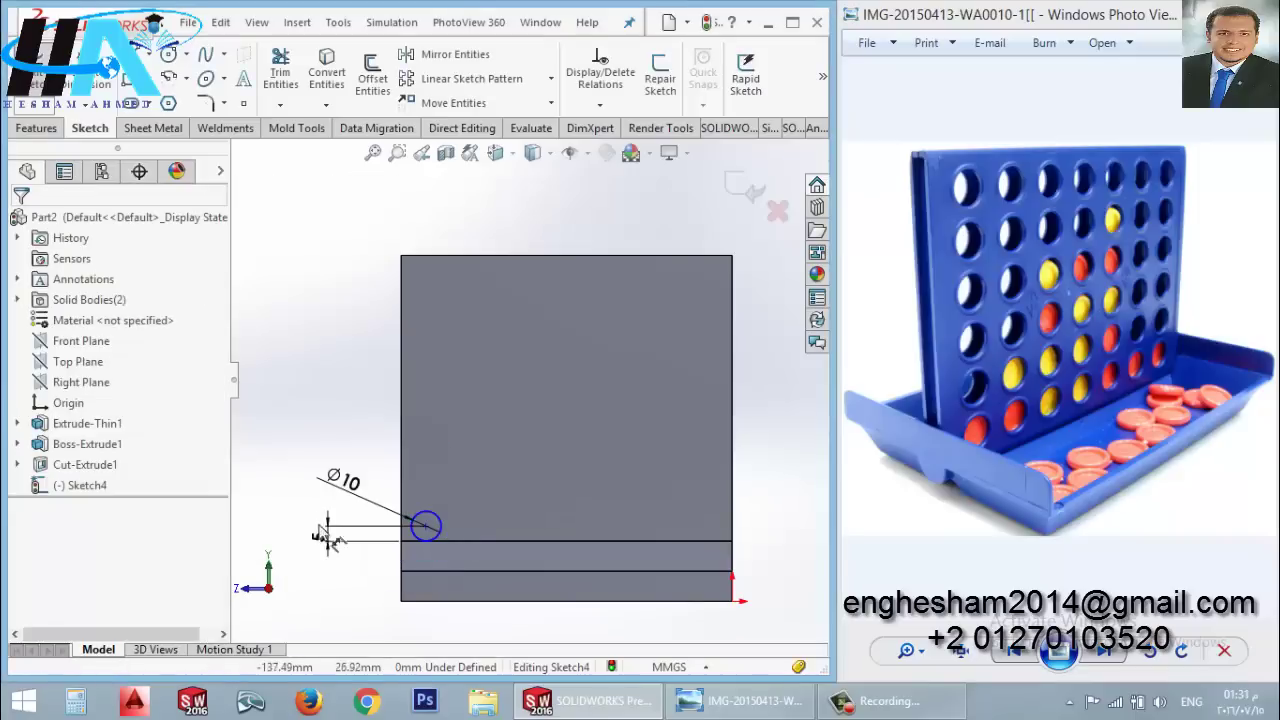
pyautogui.doubleClick(318, 537)
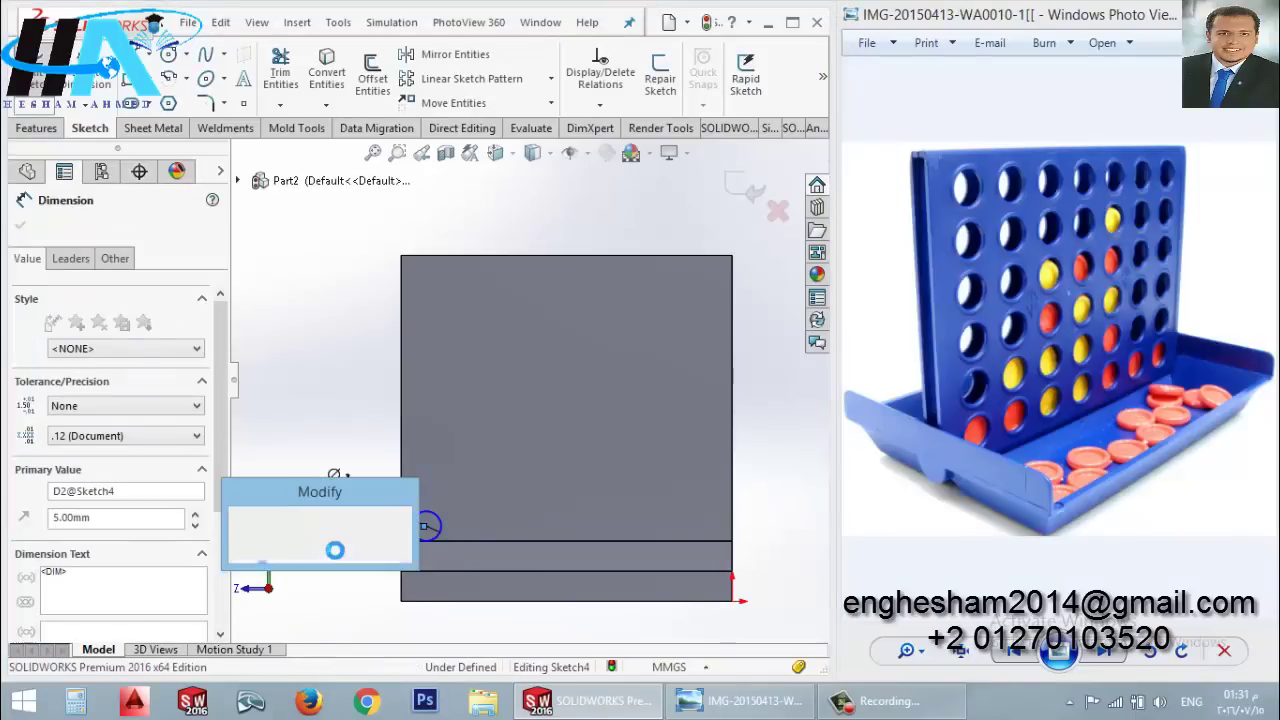
pyautogui.write('10')
pyautogui.press('Return')
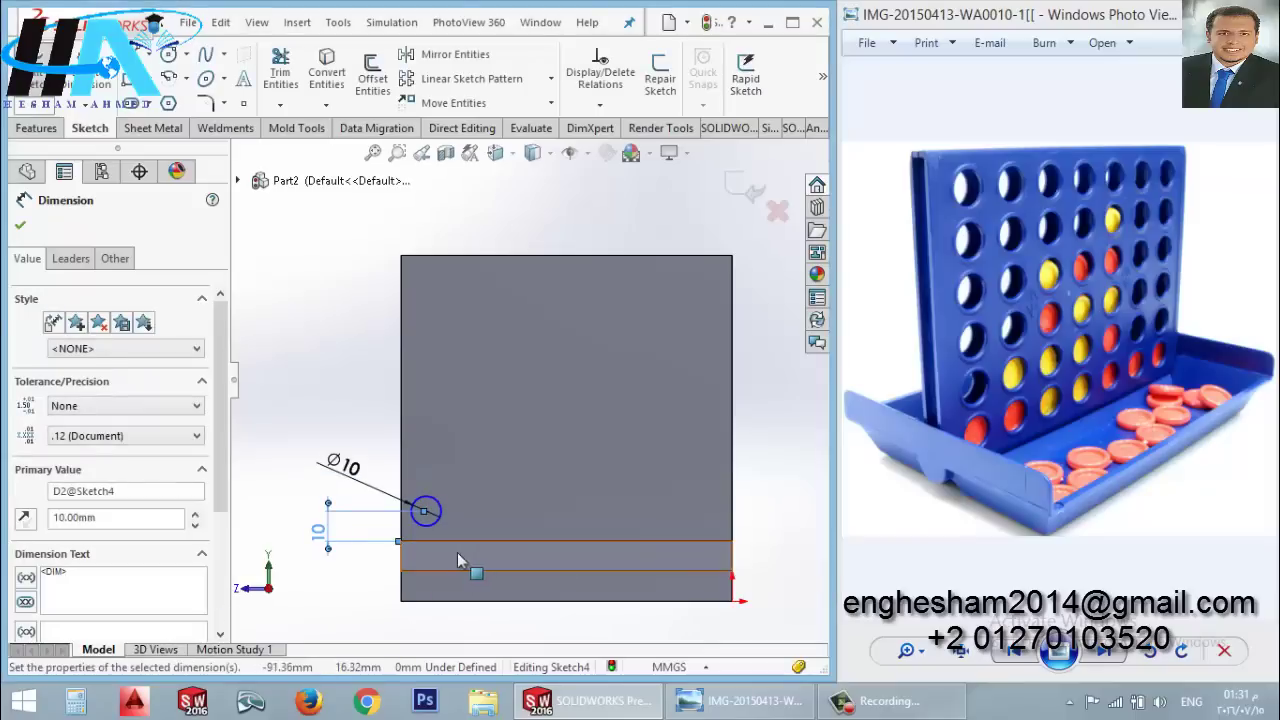
# Step: Dimension the circle 10 mm from the board's left edge and exit the sketch
pyautogui.click(425, 511)
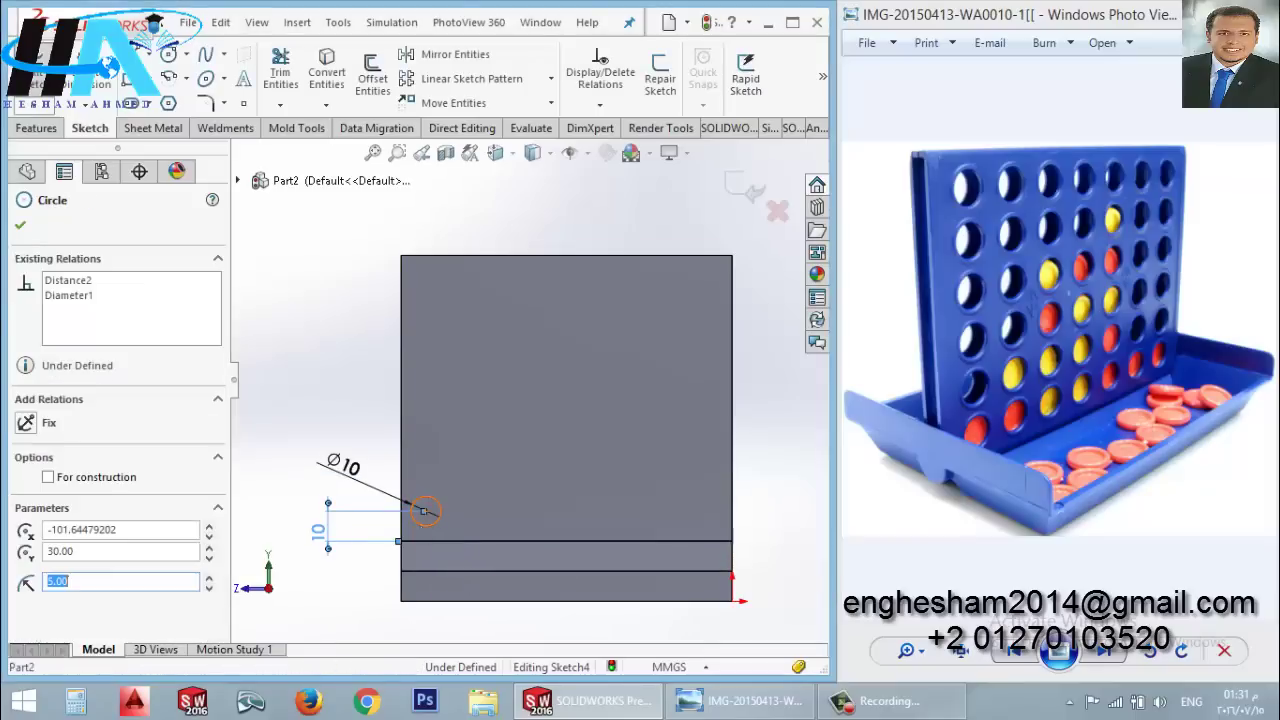
pyautogui.click(404, 534)
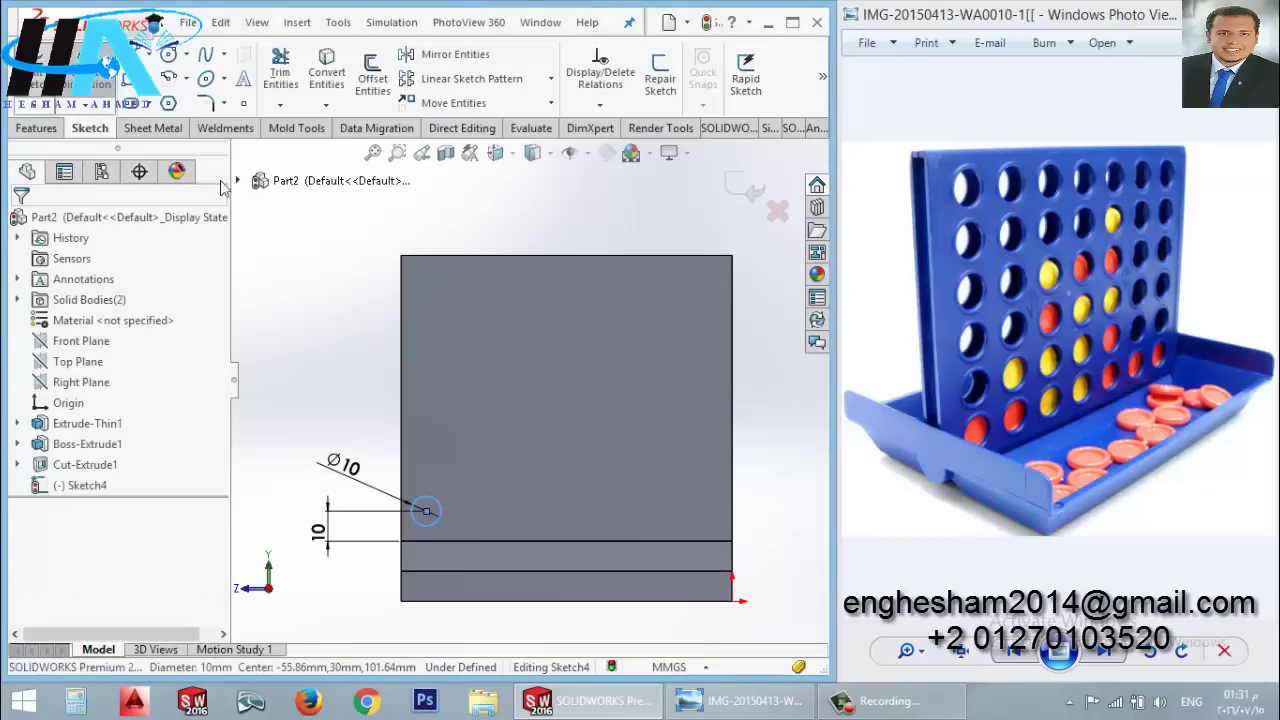
pyautogui.click(402, 534)
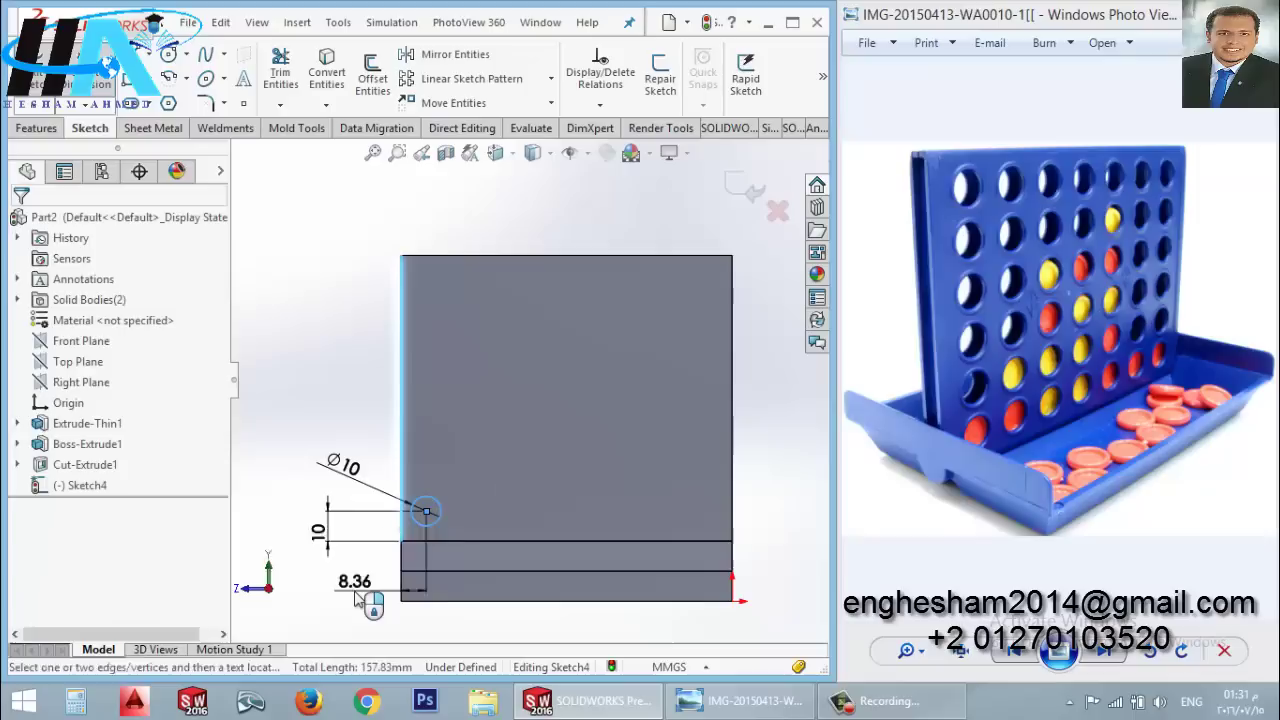
pyautogui.click(355, 597)
pyautogui.write('10')
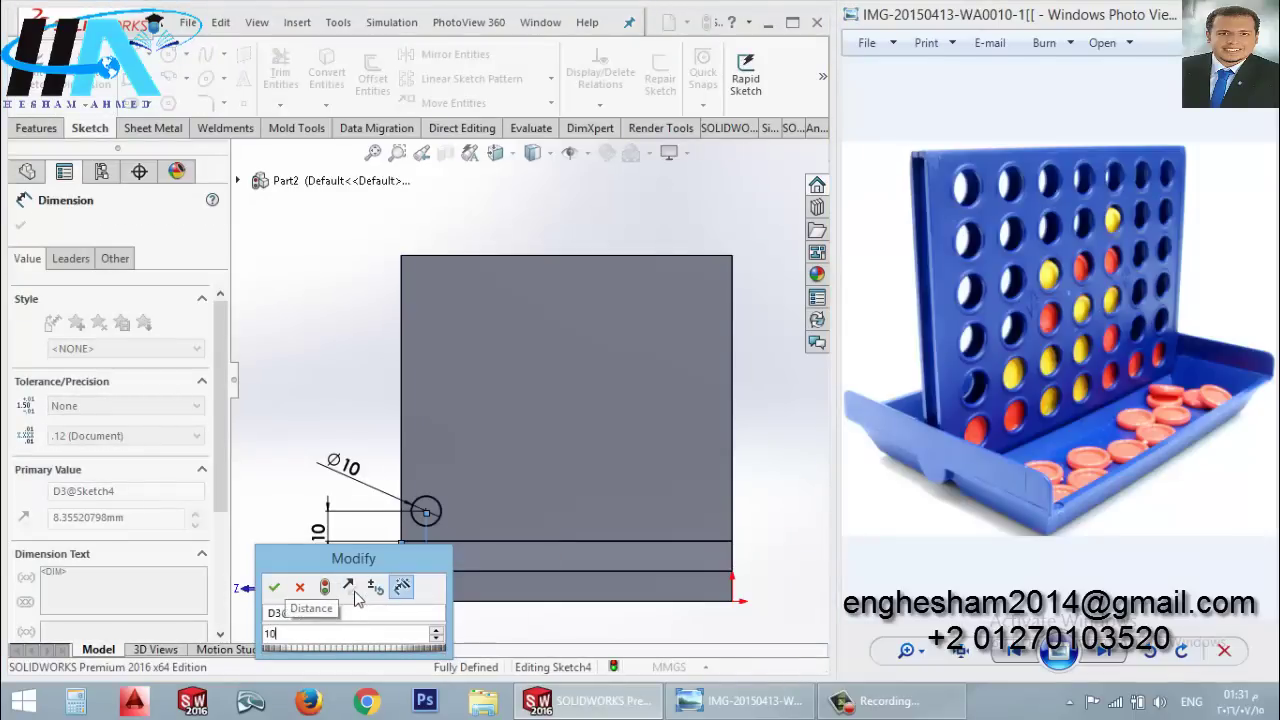
pyautogui.press('Return')
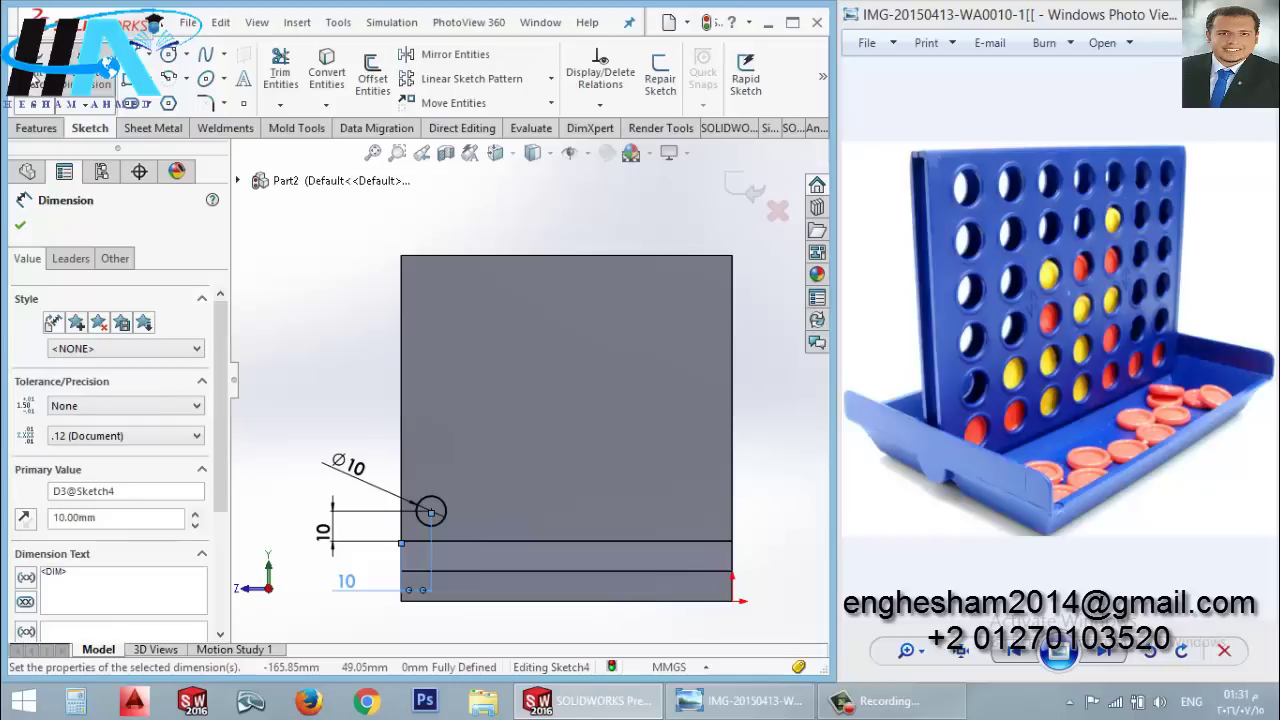
pyautogui.click(30, 75)
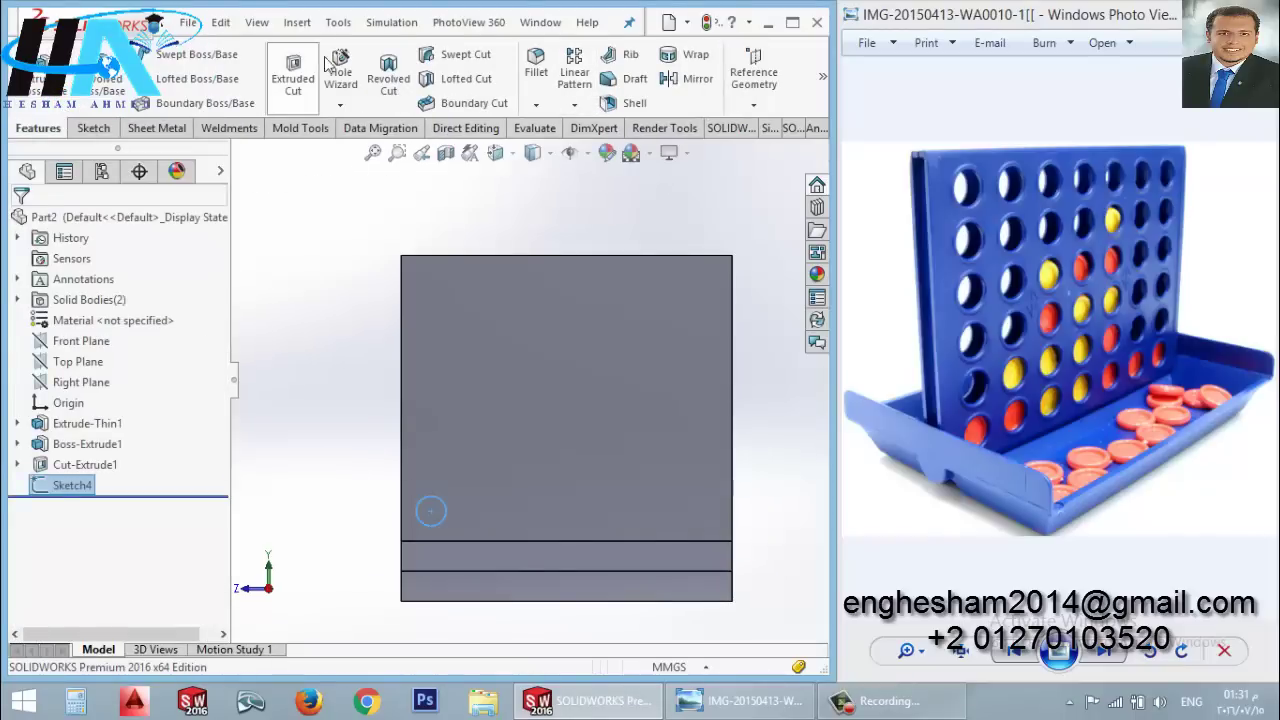
# Step: Extrude-cut the Ø10 mm circle into the wall as Cut-Extrude2, the first hole
pyautogui.click(293, 75)
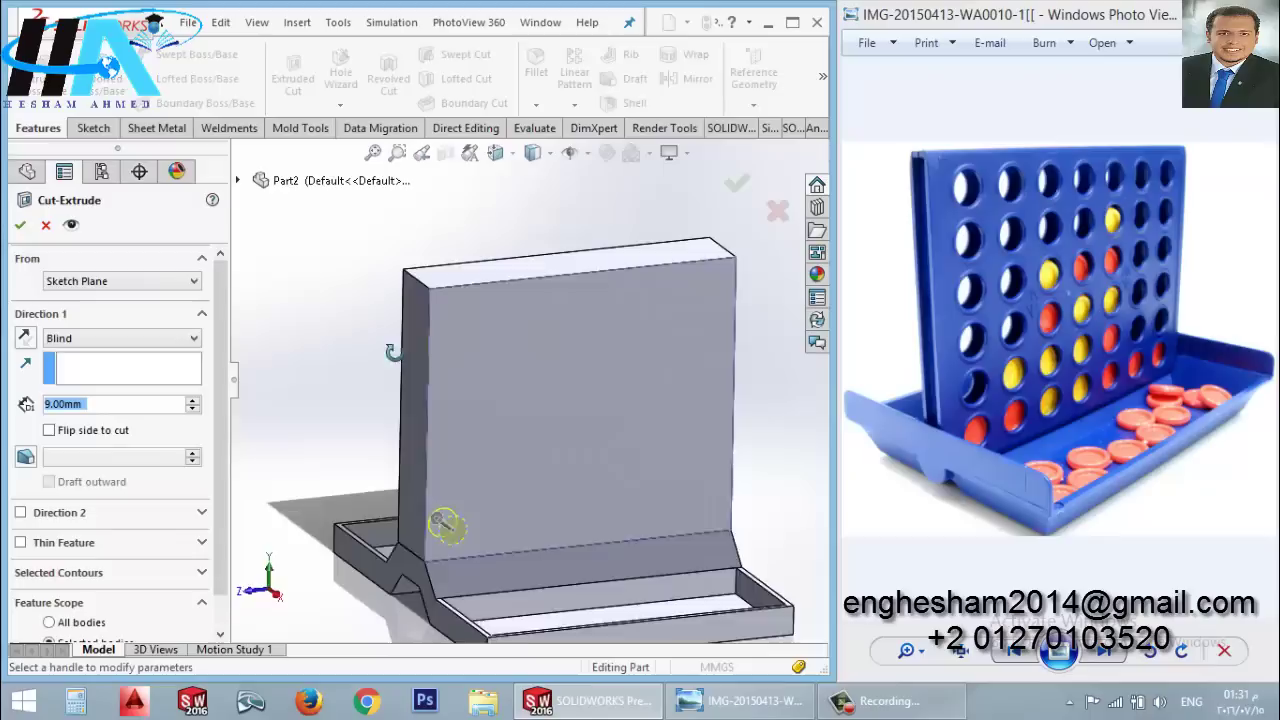
pyautogui.moveTo(393, 352); pyautogui.dragTo(263, 465, button='middle')
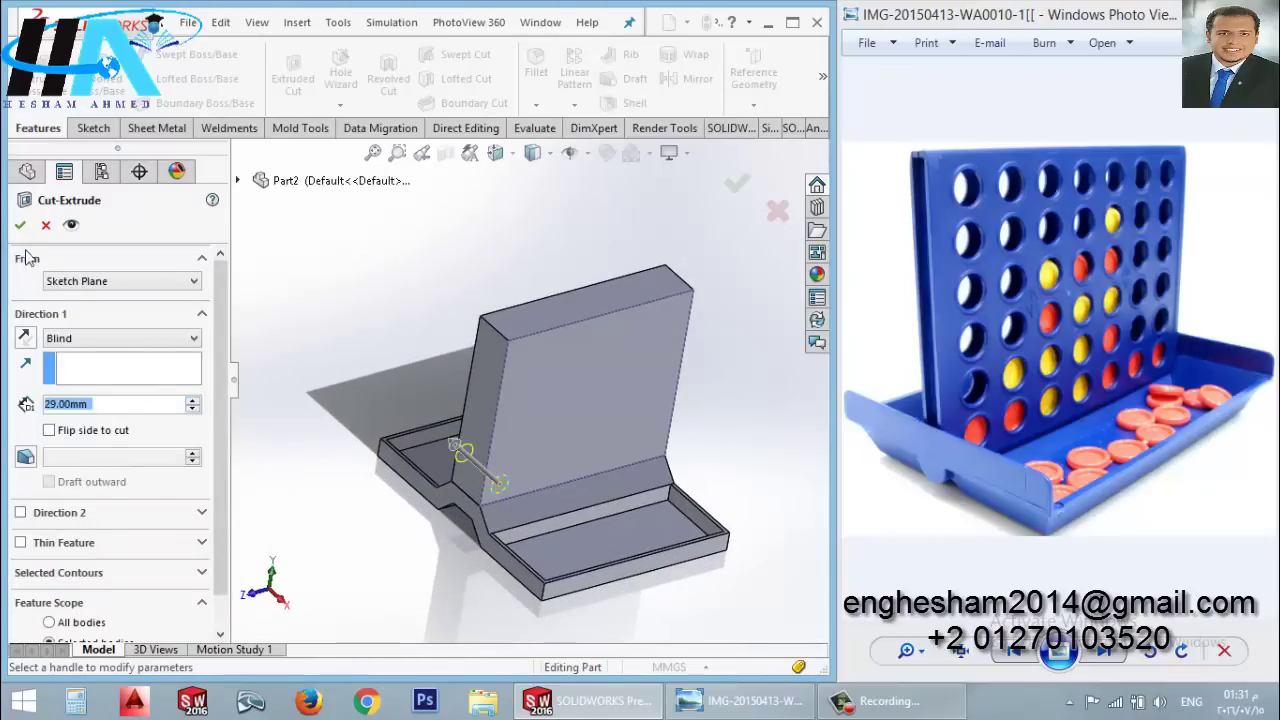
pyautogui.press('Return')
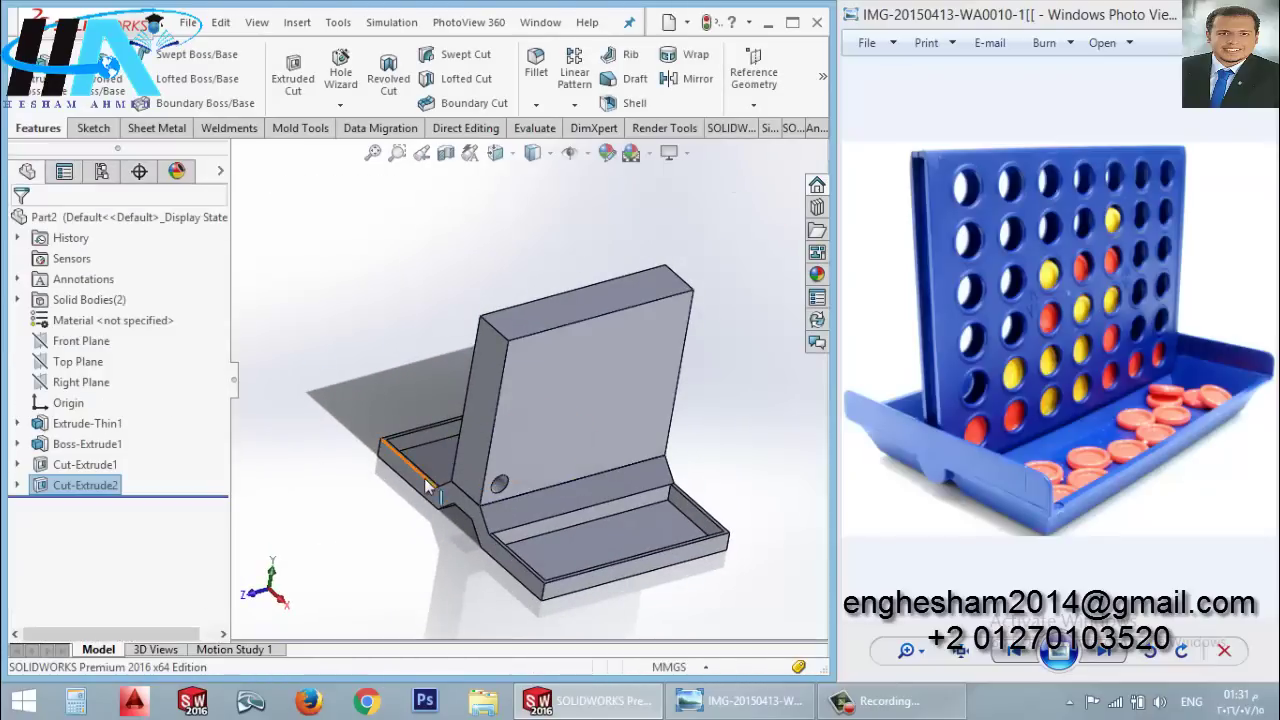
pyautogui.moveTo(422, 453)
pyautogui.mouseDown(button='middle')
pyautogui.moveTo(386, 446)
pyautogui.moveTo(412, 461)
pyautogui.mouseUp(button='middle')
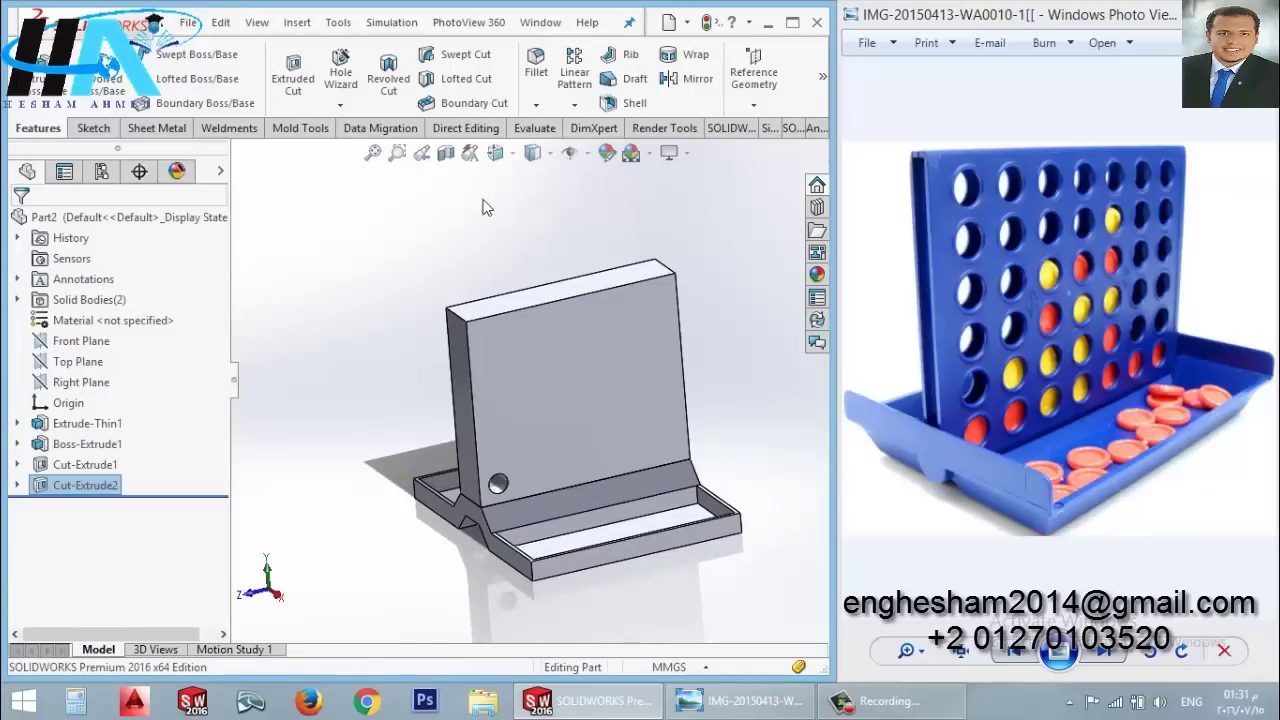
# Step: Pattern the hole cut along the top edge: 7 columns at 15 mm spacing
pyautogui.click(574, 104)
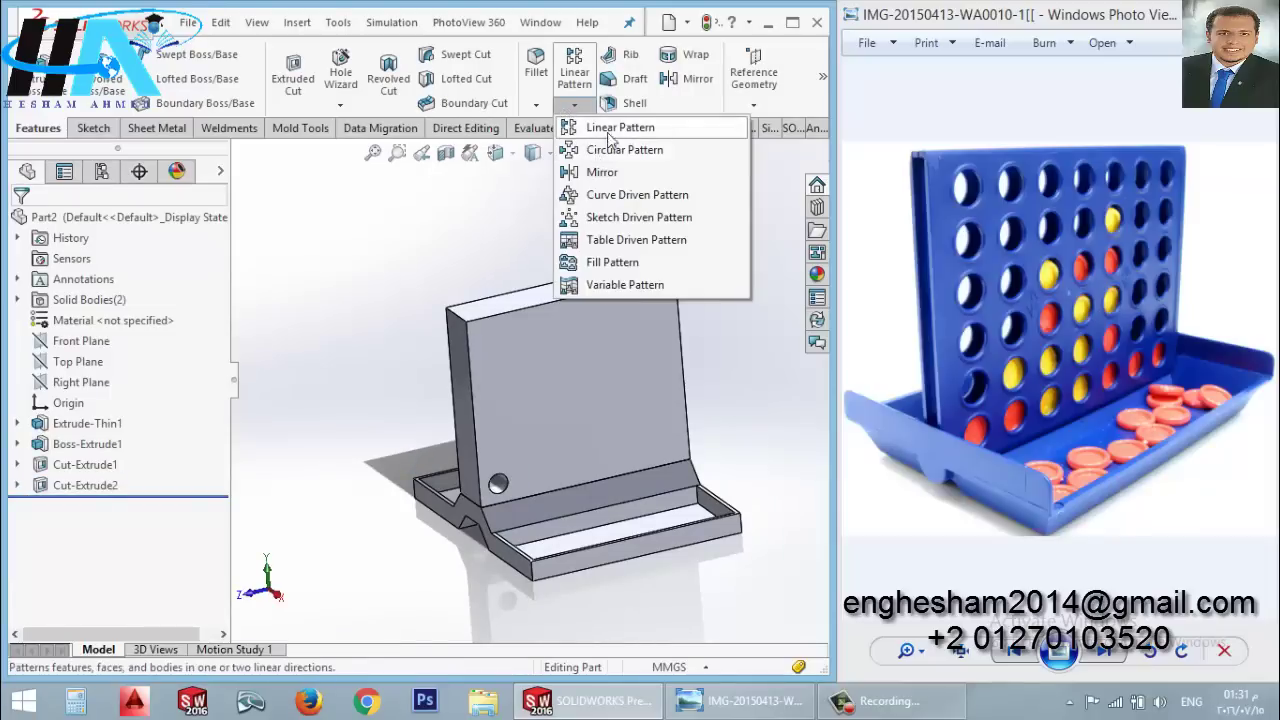
pyautogui.click(610, 130)
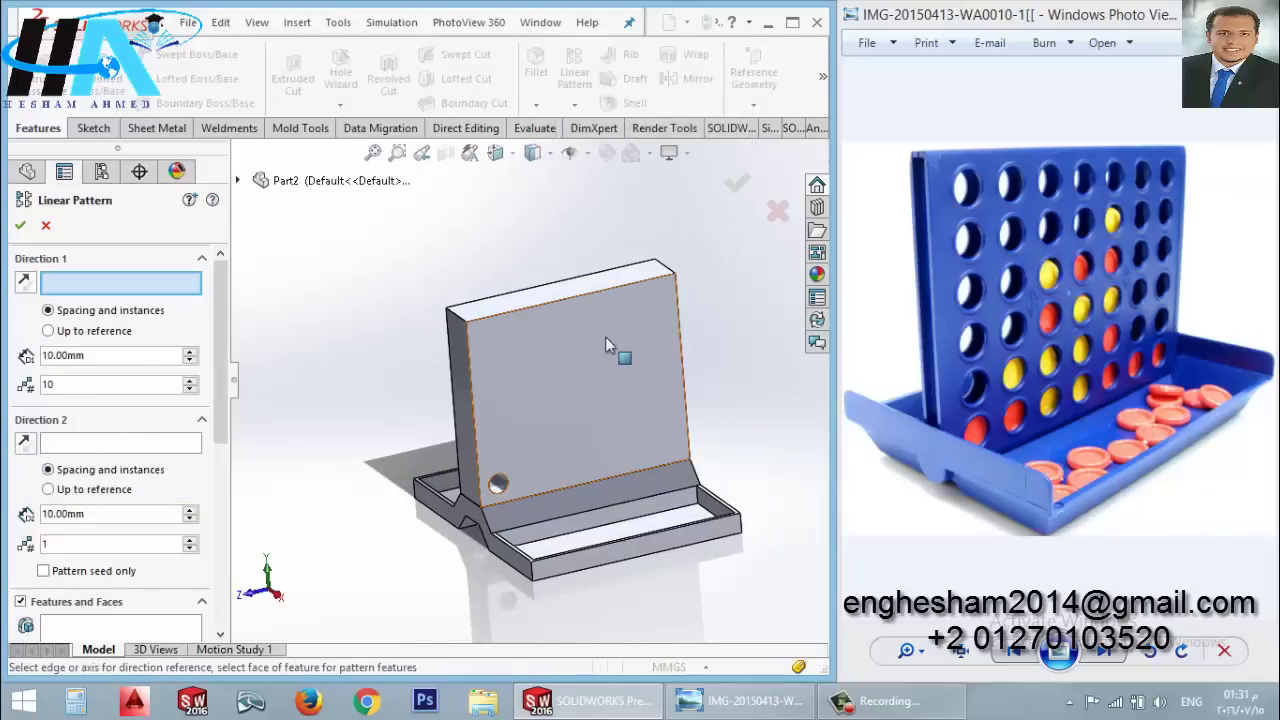
pyautogui.click(547, 301)
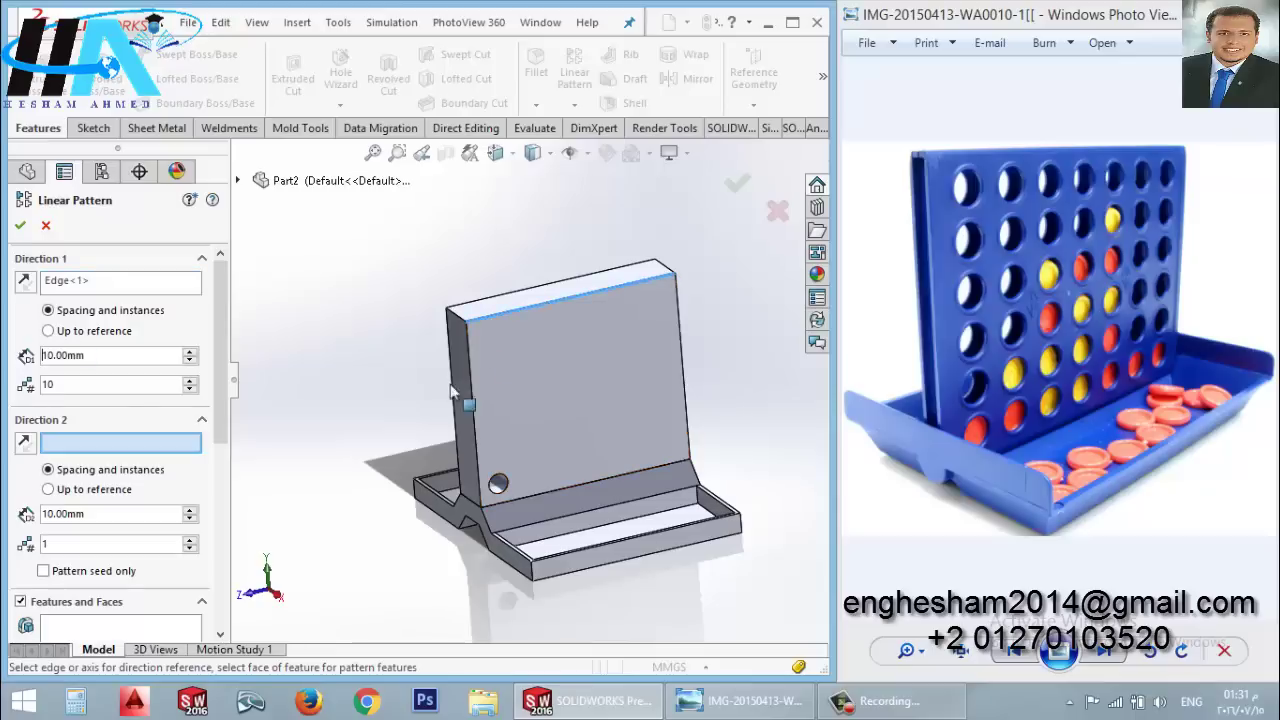
pyautogui.click(75, 630)
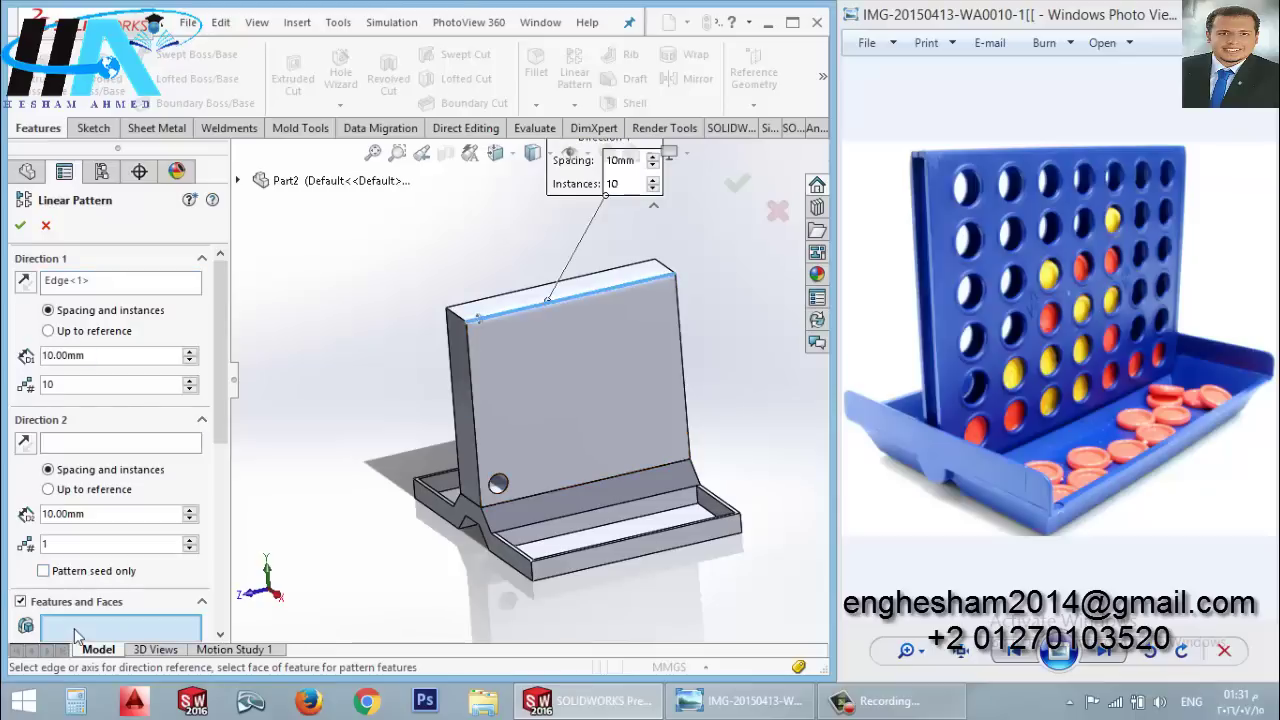
pyautogui.click(499, 484)
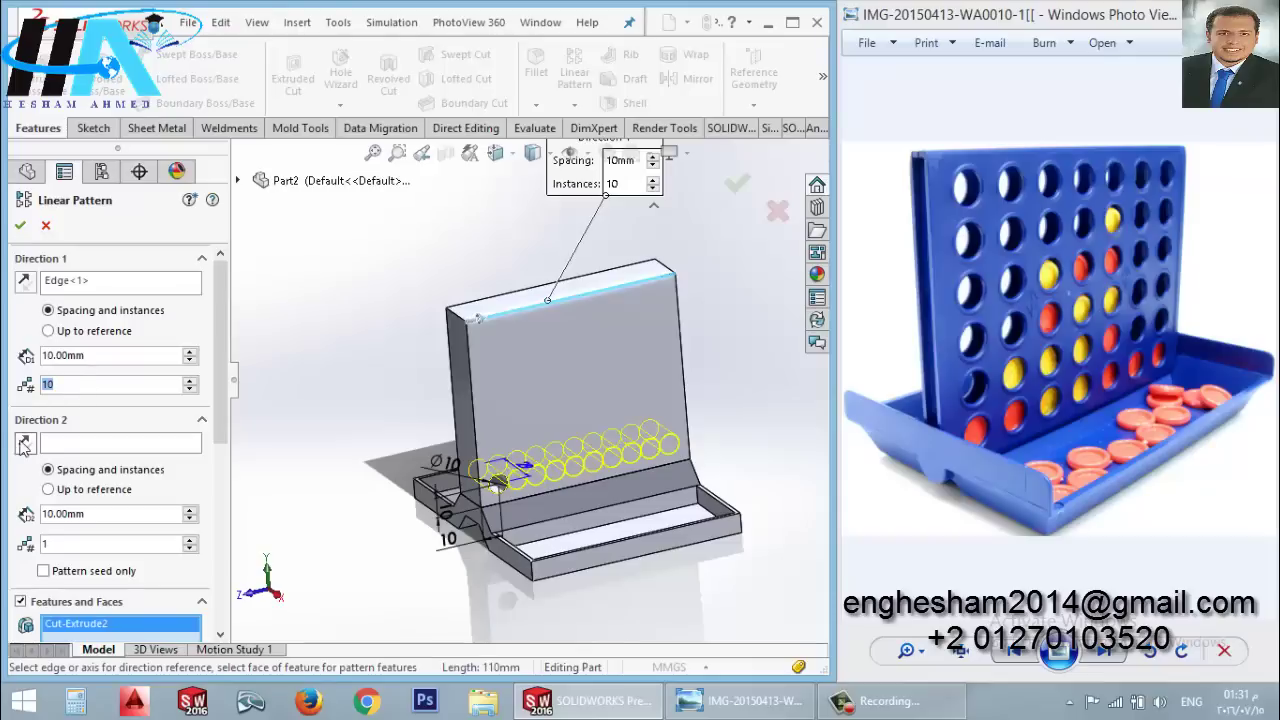
pyautogui.write('7')
pyautogui.press('Return')
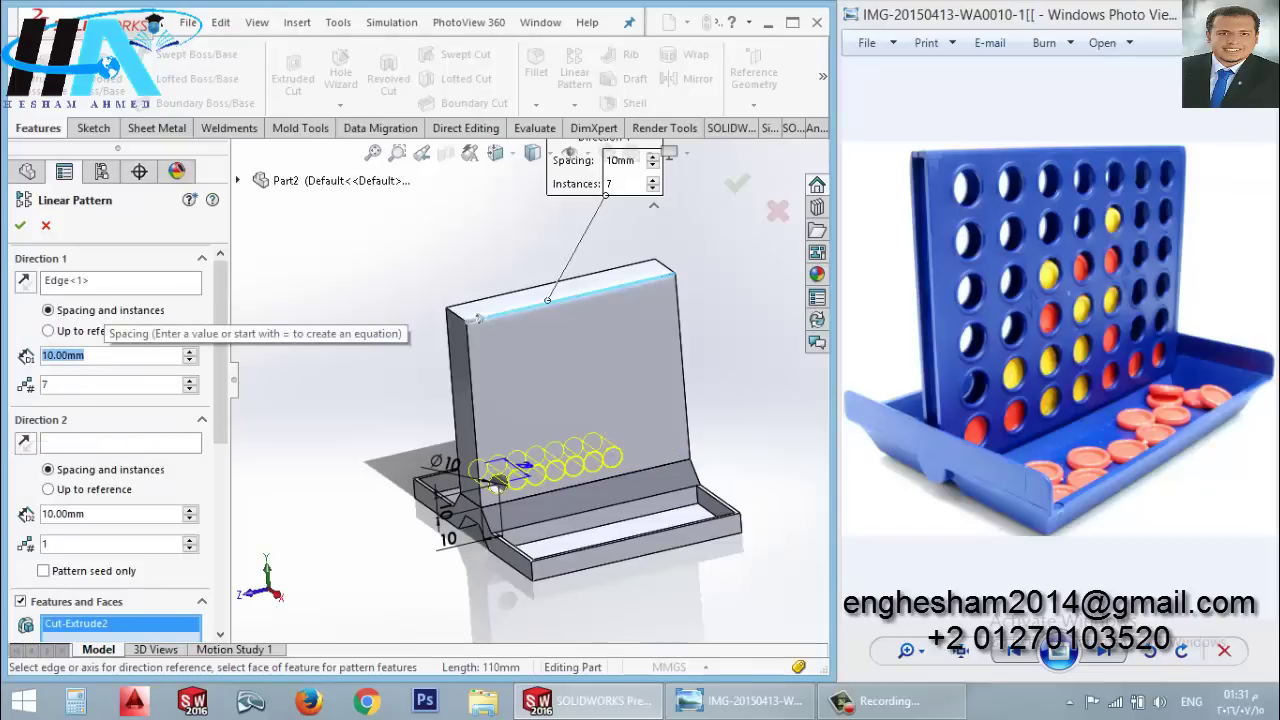
pyautogui.write('15')
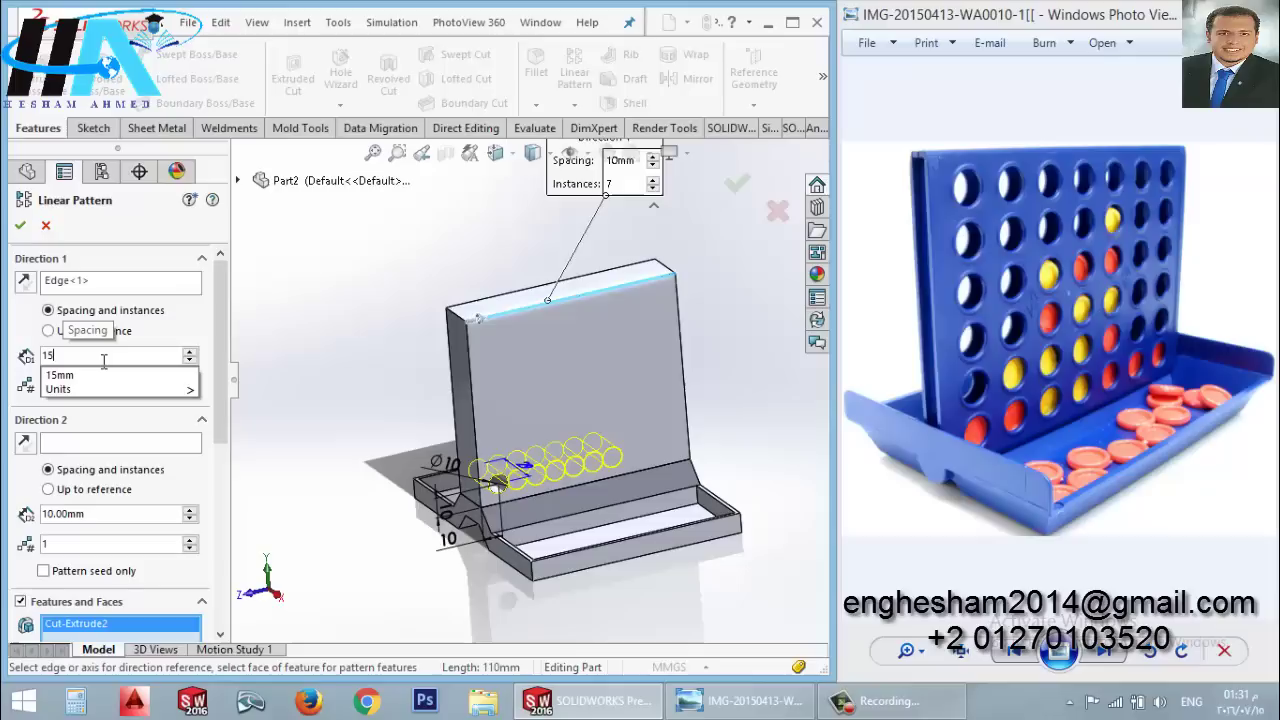
pyautogui.press('Return')
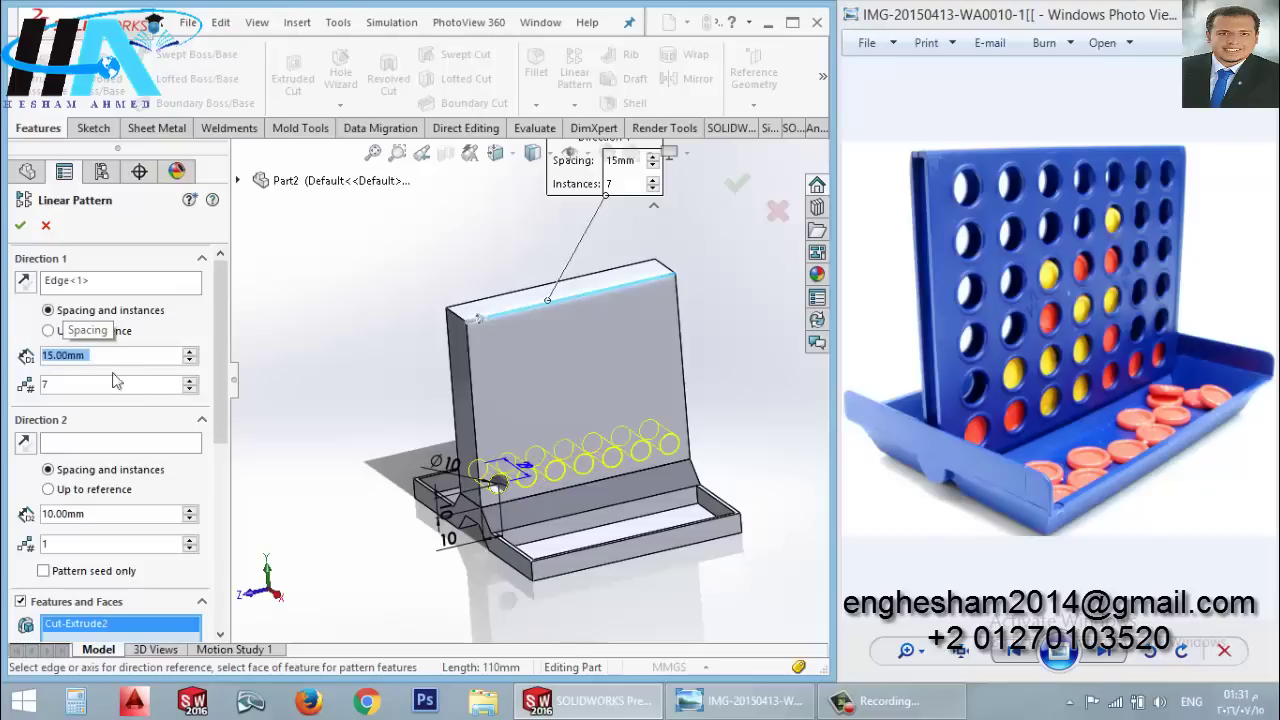
# Step: Add a reversed vertical direction of 6 rows at 15 mm spacing and confirm
pyautogui.click(157, 447)
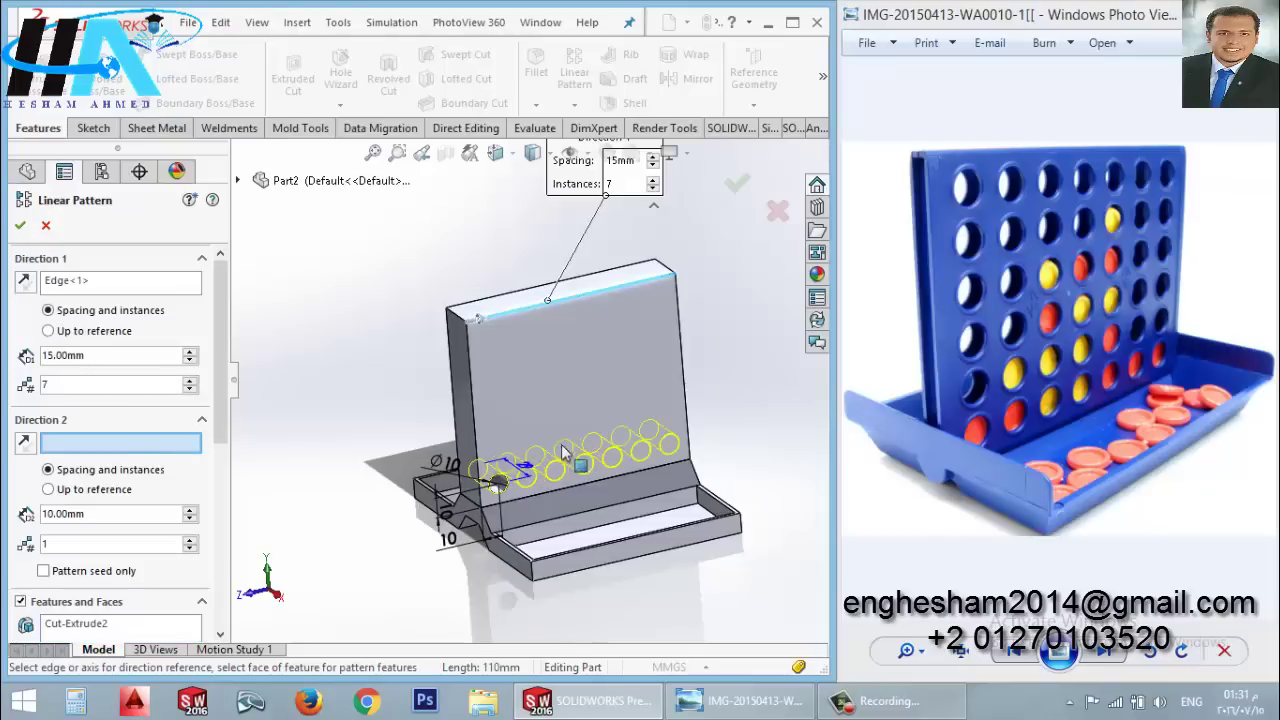
pyautogui.click(476, 405)
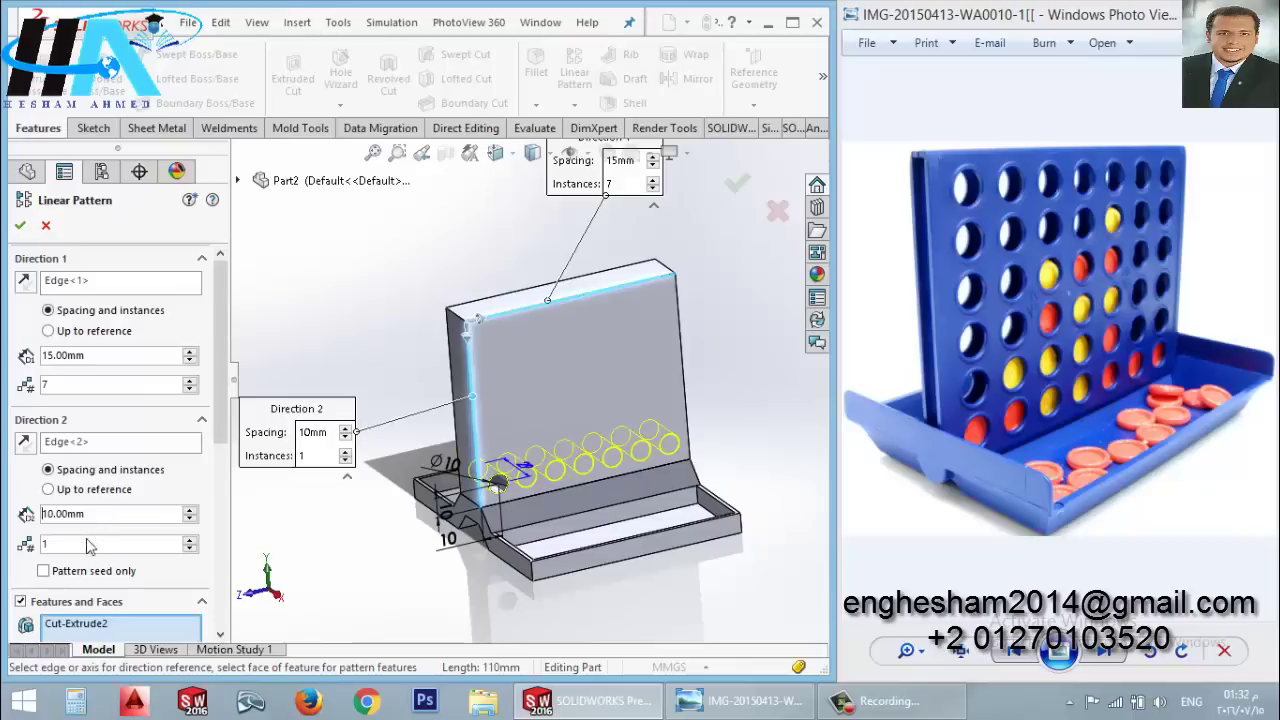
pyautogui.write('6')
pyautogui.press('Return')
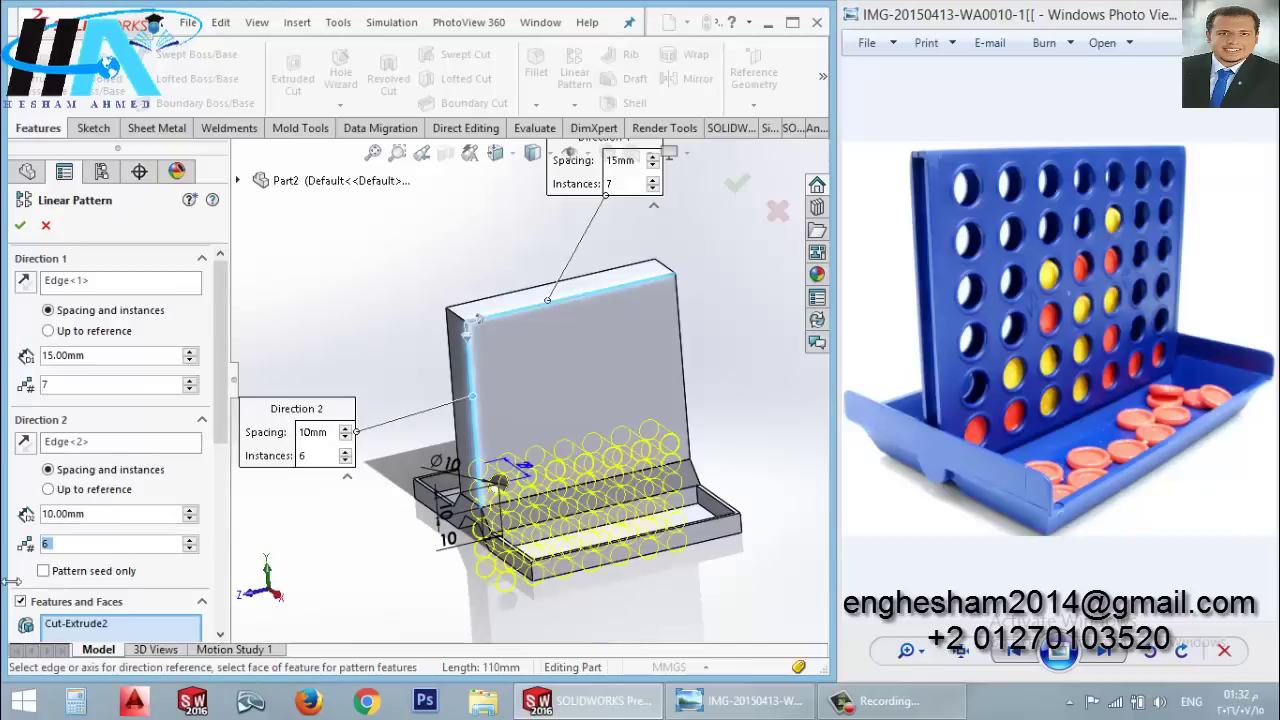
pyautogui.click(27, 450)
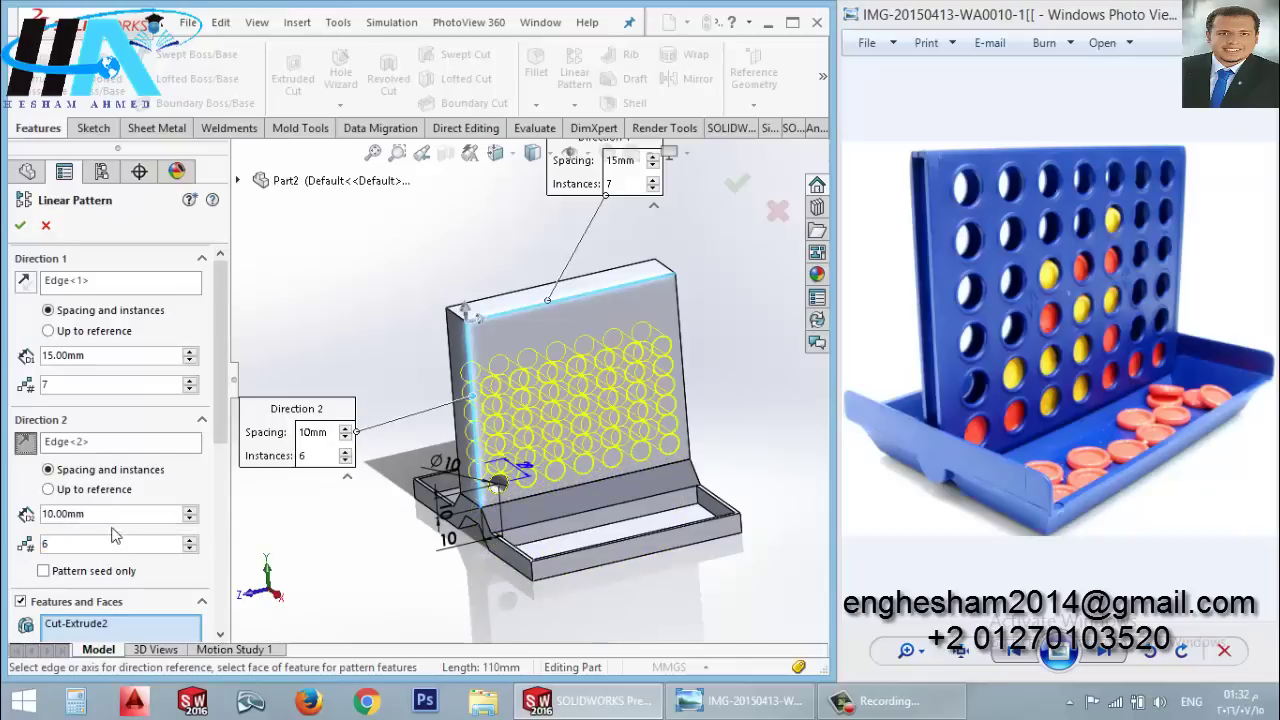
pyautogui.write('15')
pyautogui.press('Return')
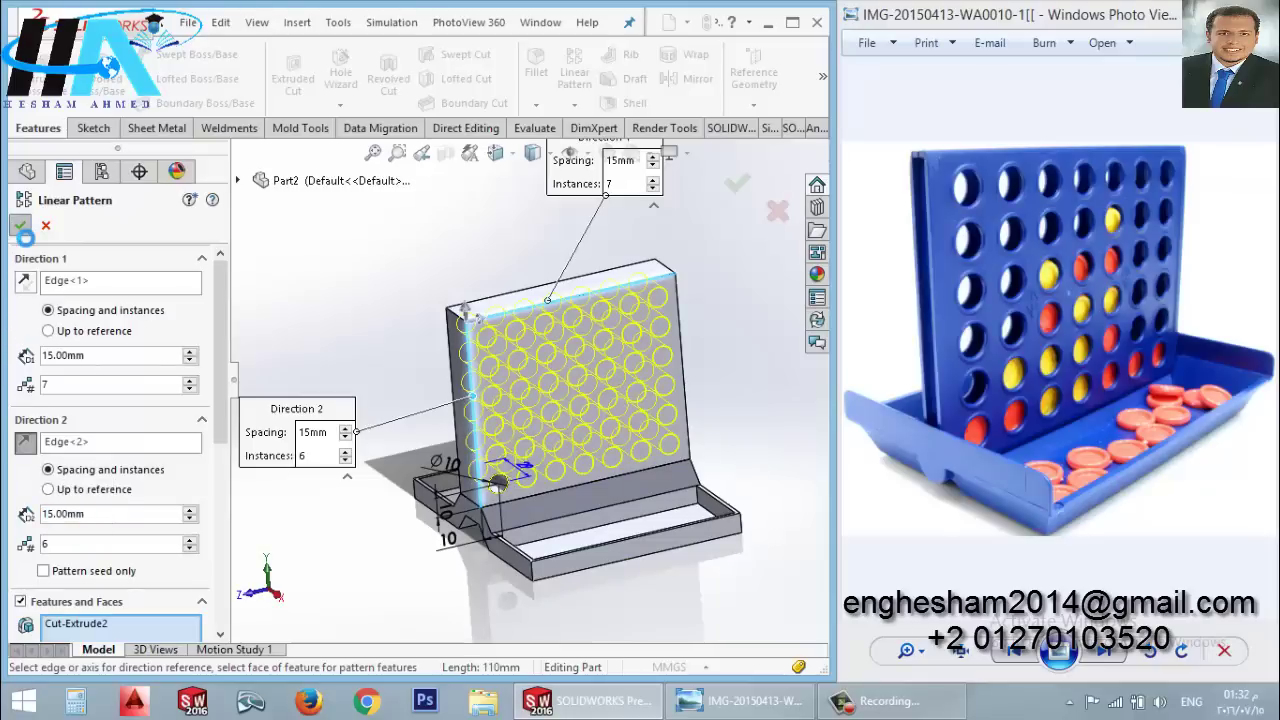
pyautogui.press('Return')
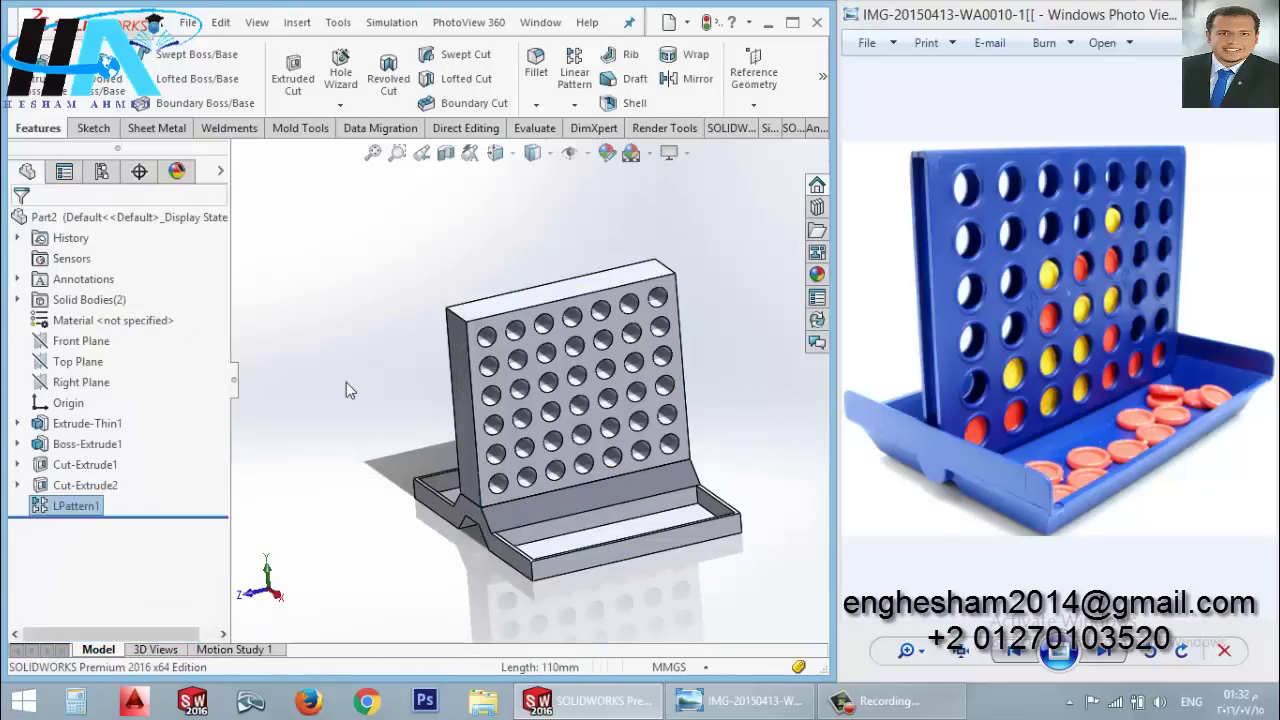
pyautogui.moveTo(480, 458); pyautogui.dragTo(523, 530, button='middle')
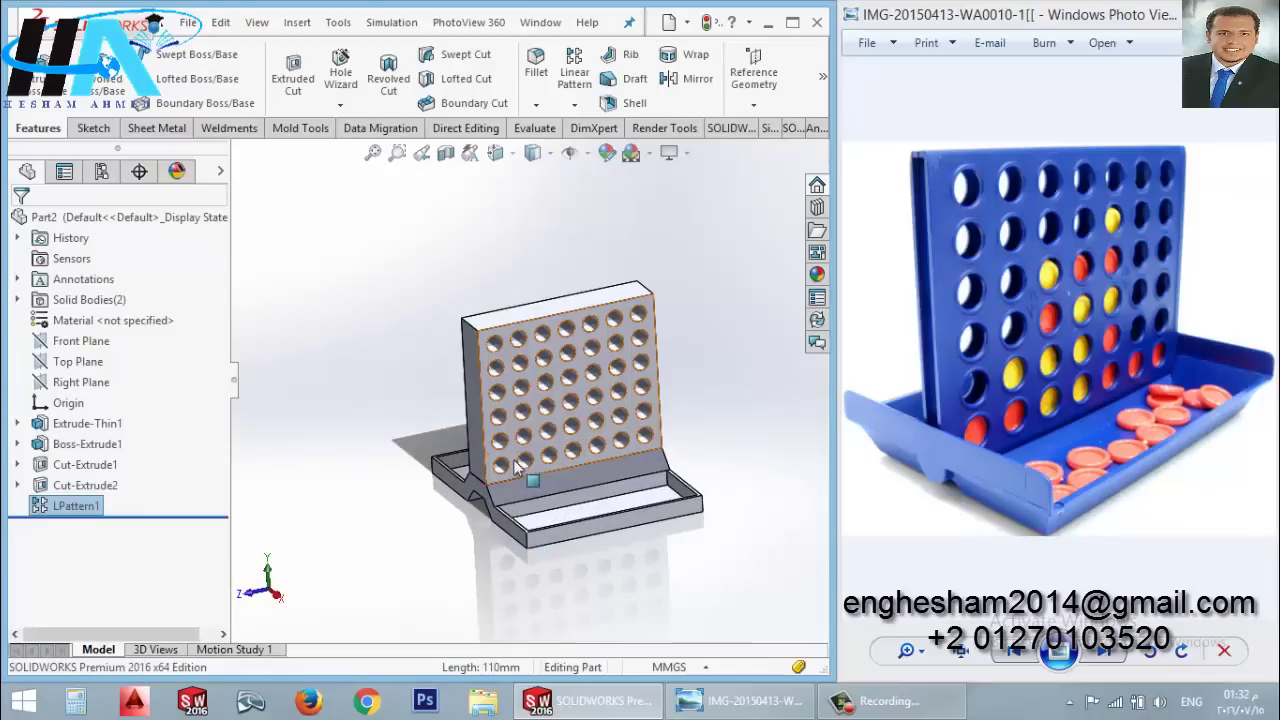
pyautogui.scroll(-3, 516, 466)
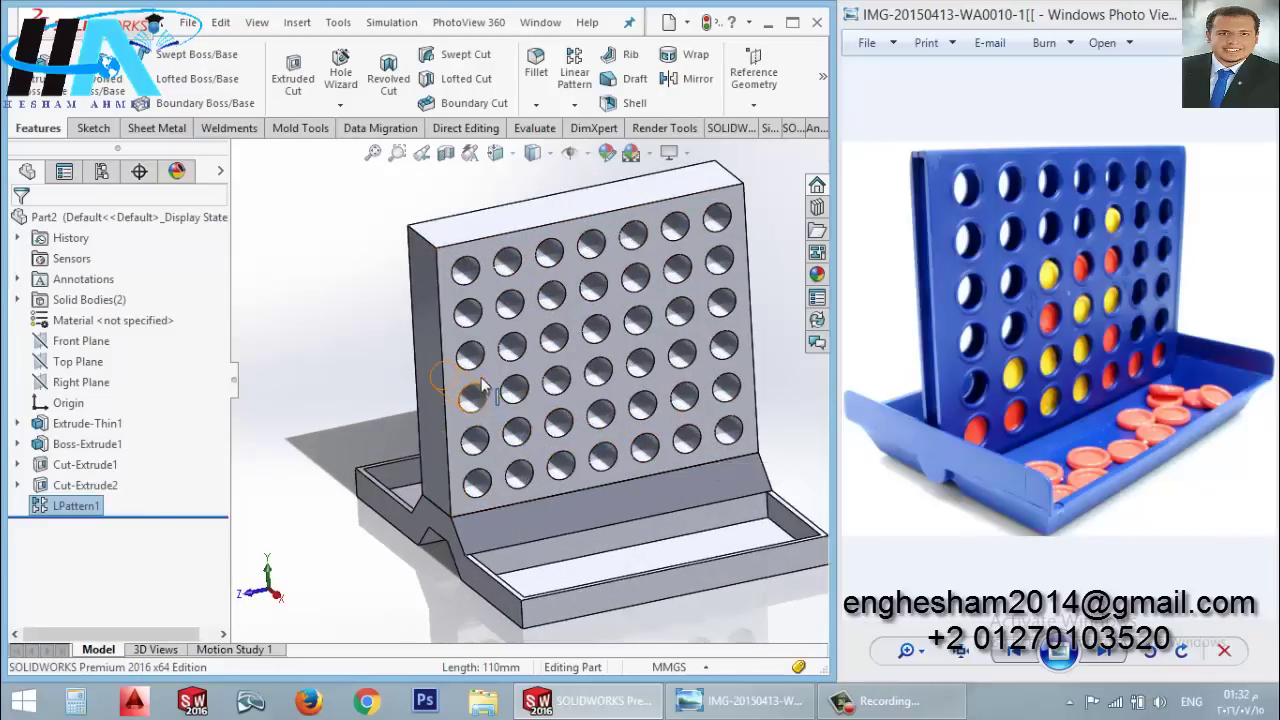
pyautogui.scroll(2, 557, 428)
pyautogui.scroll(2, 583, 405)
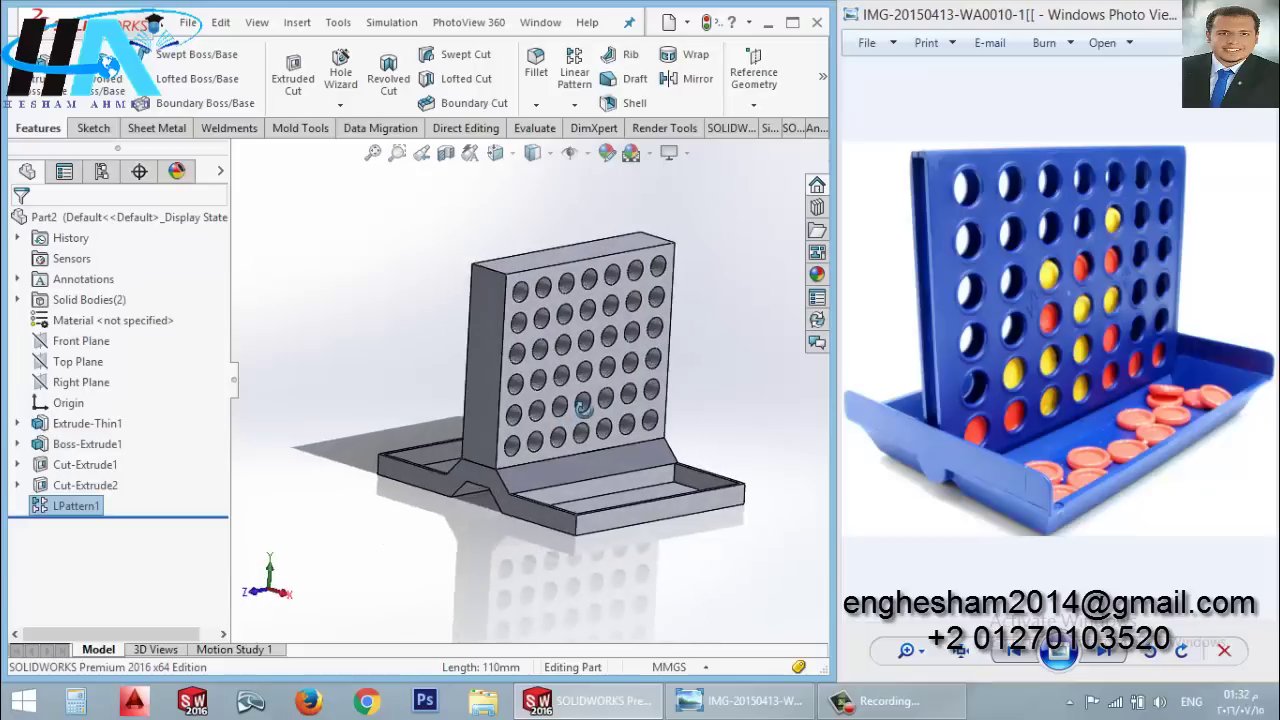
pyautogui.scroll(-2, 583, 405)
pyautogui.scroll(-1, 535, 273)
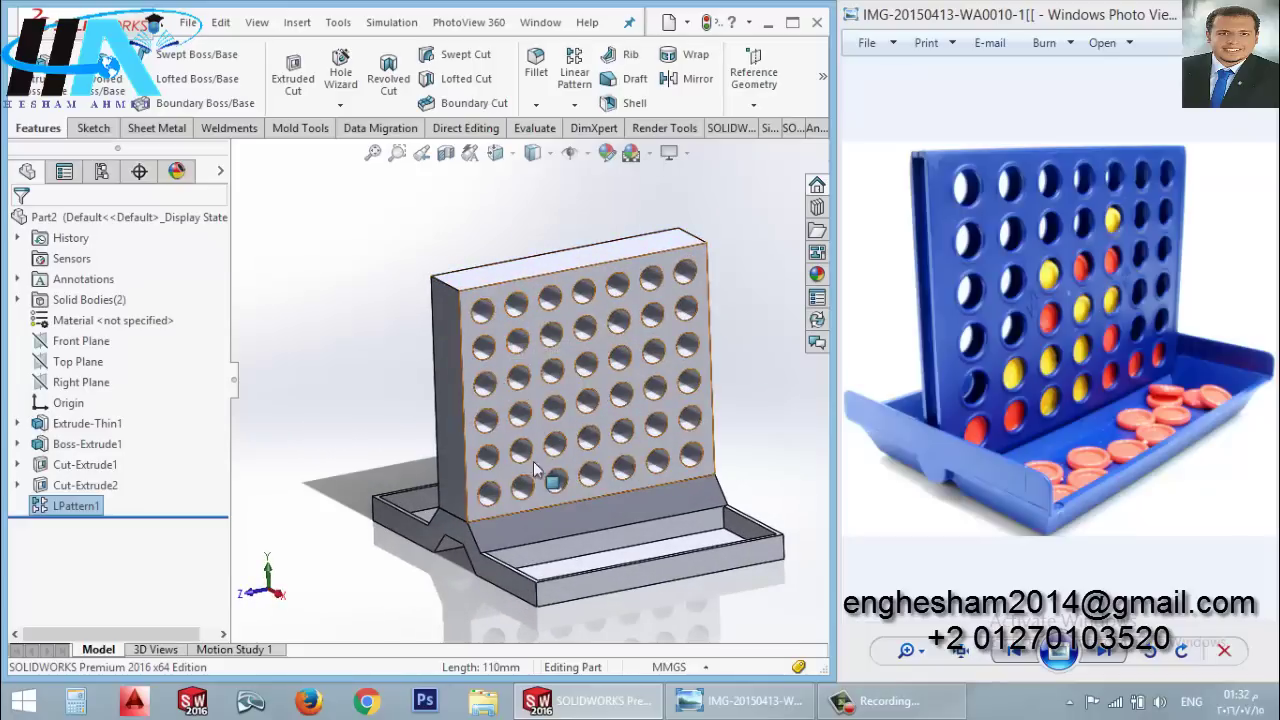
pyautogui.moveTo(535, 470); pyautogui.dragTo(523, 440, button='middle')
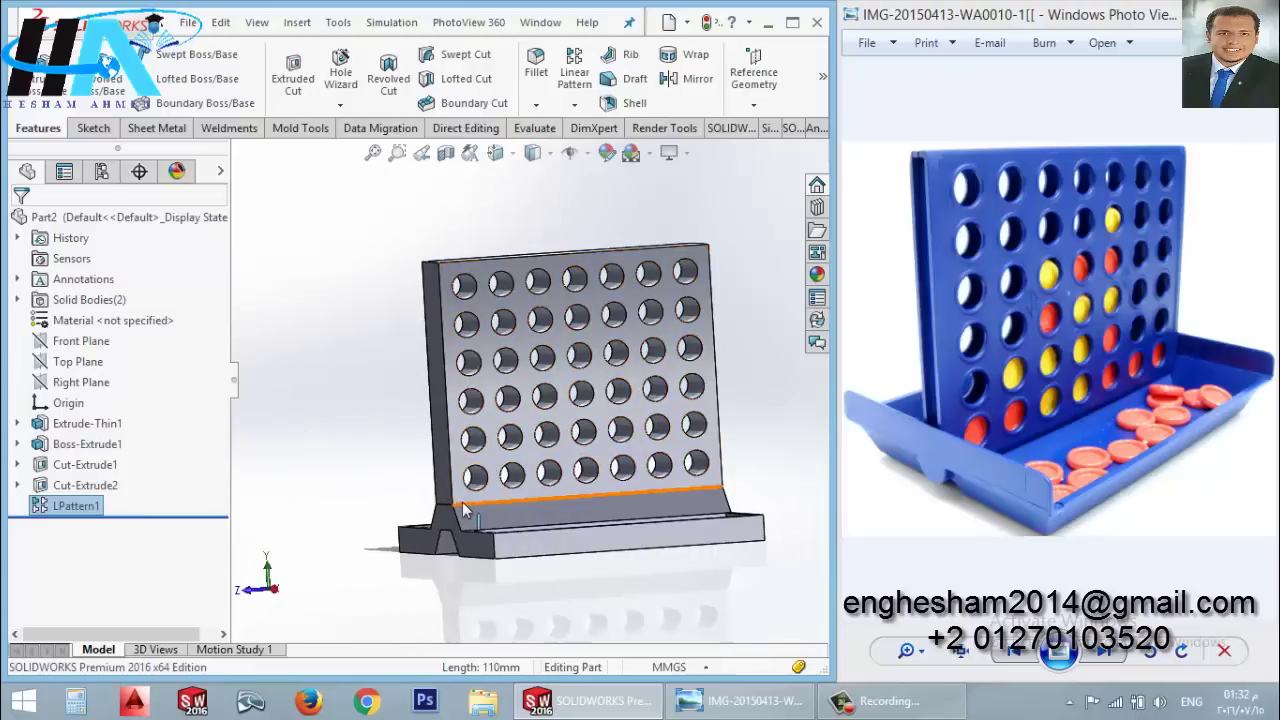
pyautogui.click(514, 474)
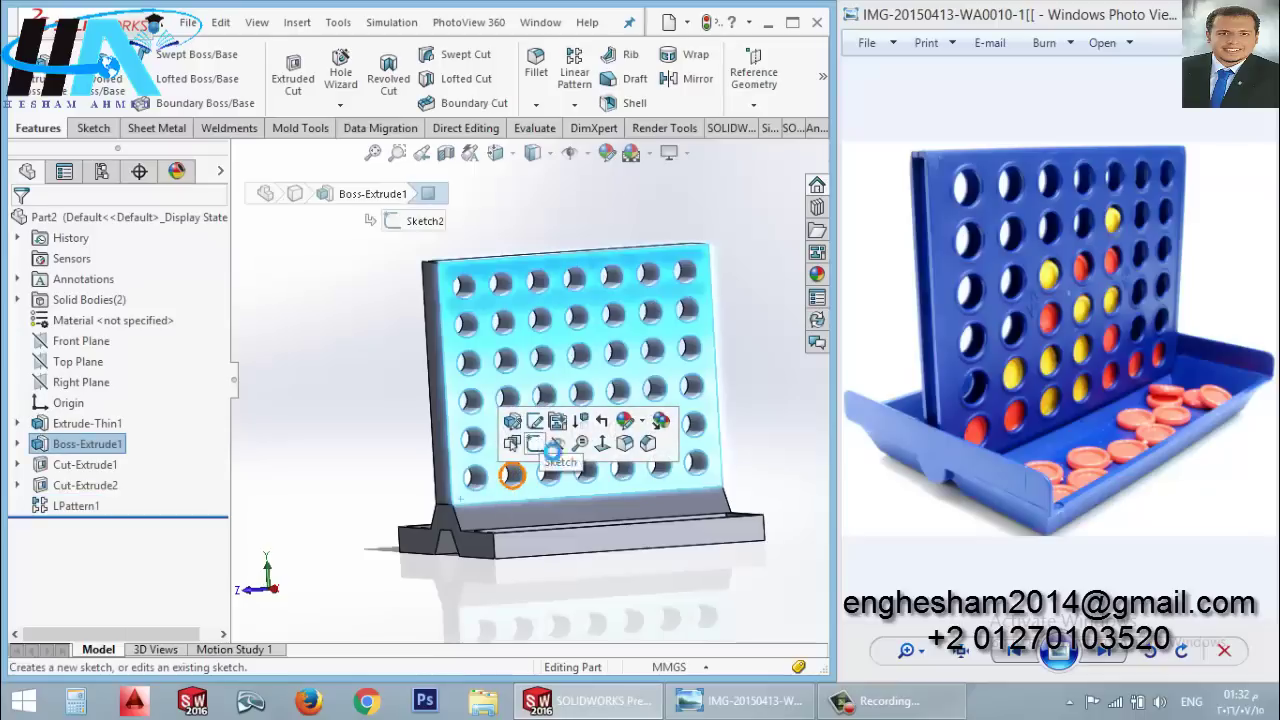
# Step: On the front face, viewed normal-to, draw an 11 mm circle in the bottom-left hole and exit the sketch
pyautogui.click(552, 446)
pyautogui.press('space')
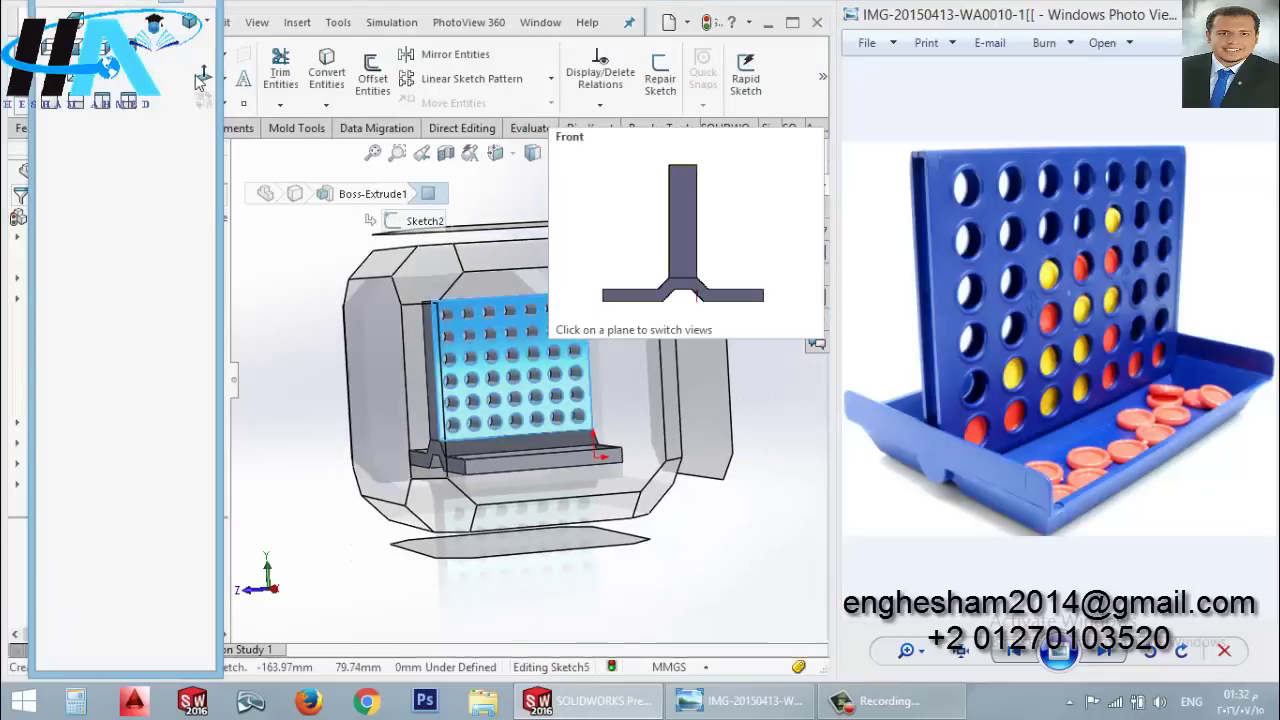
pyautogui.hotkey('ctrl', '8')
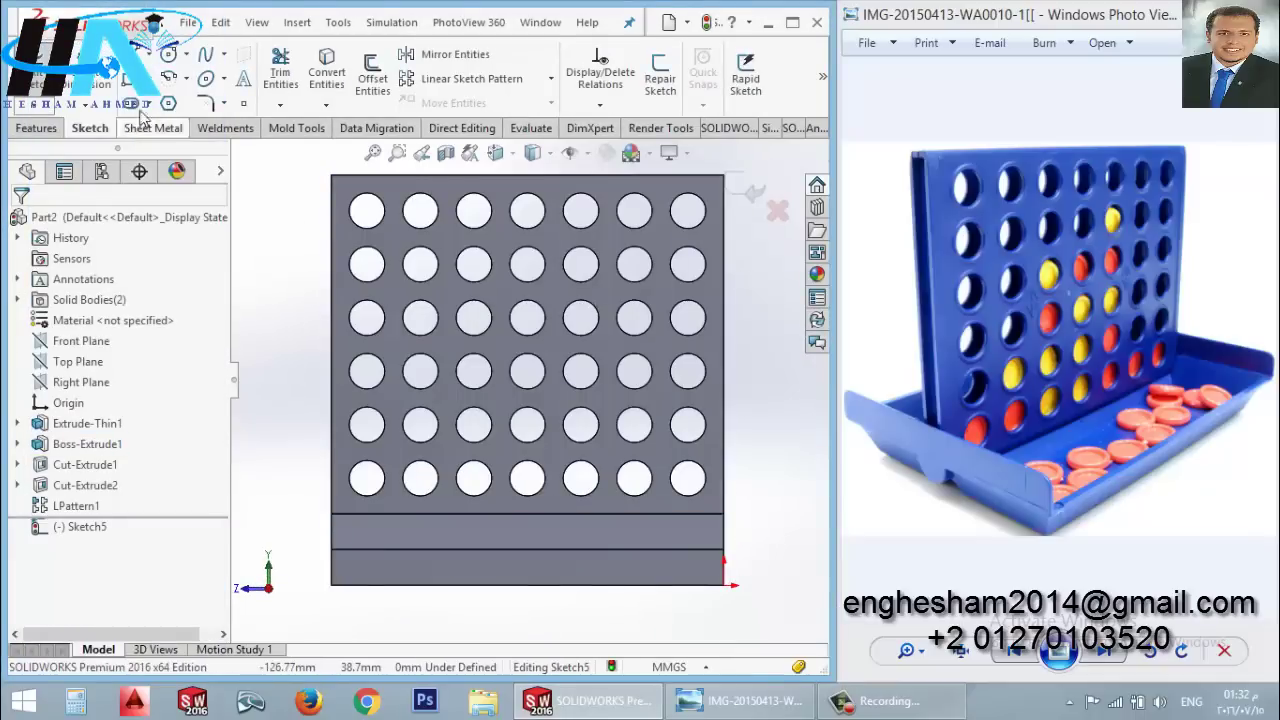
pyautogui.click(168, 56)
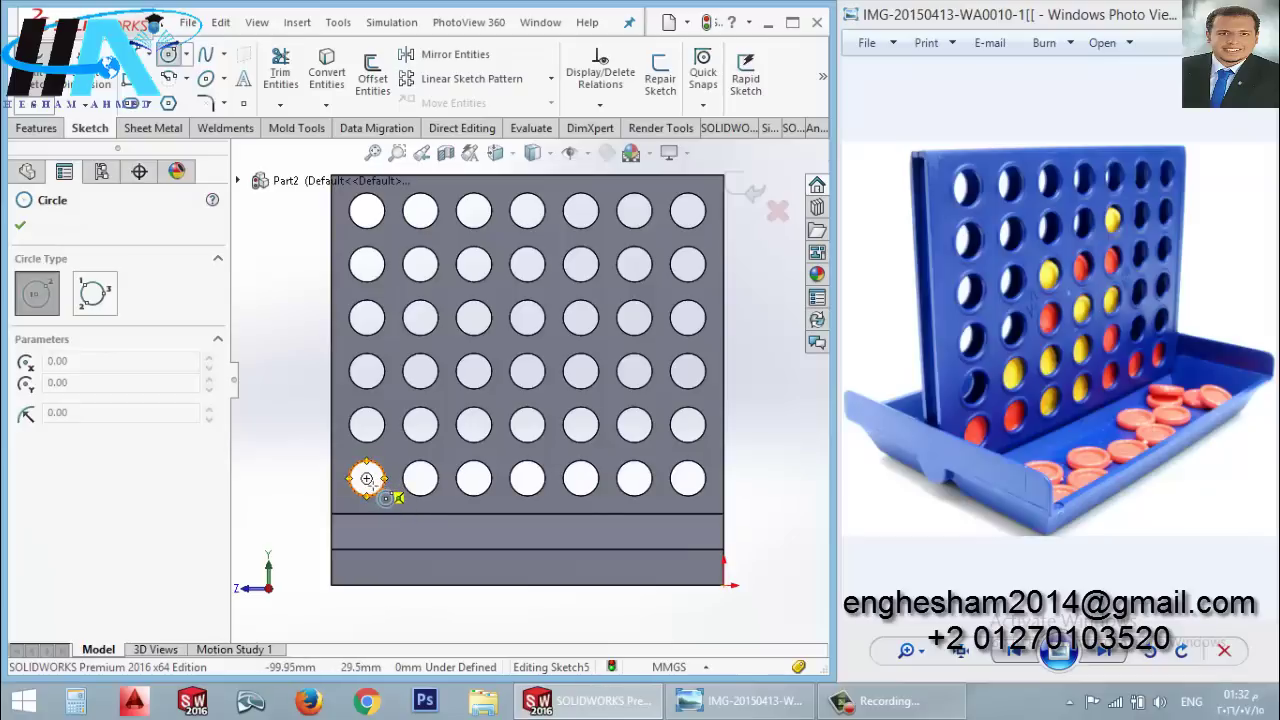
pyautogui.click(383, 495)
pyautogui.click(390, 486)
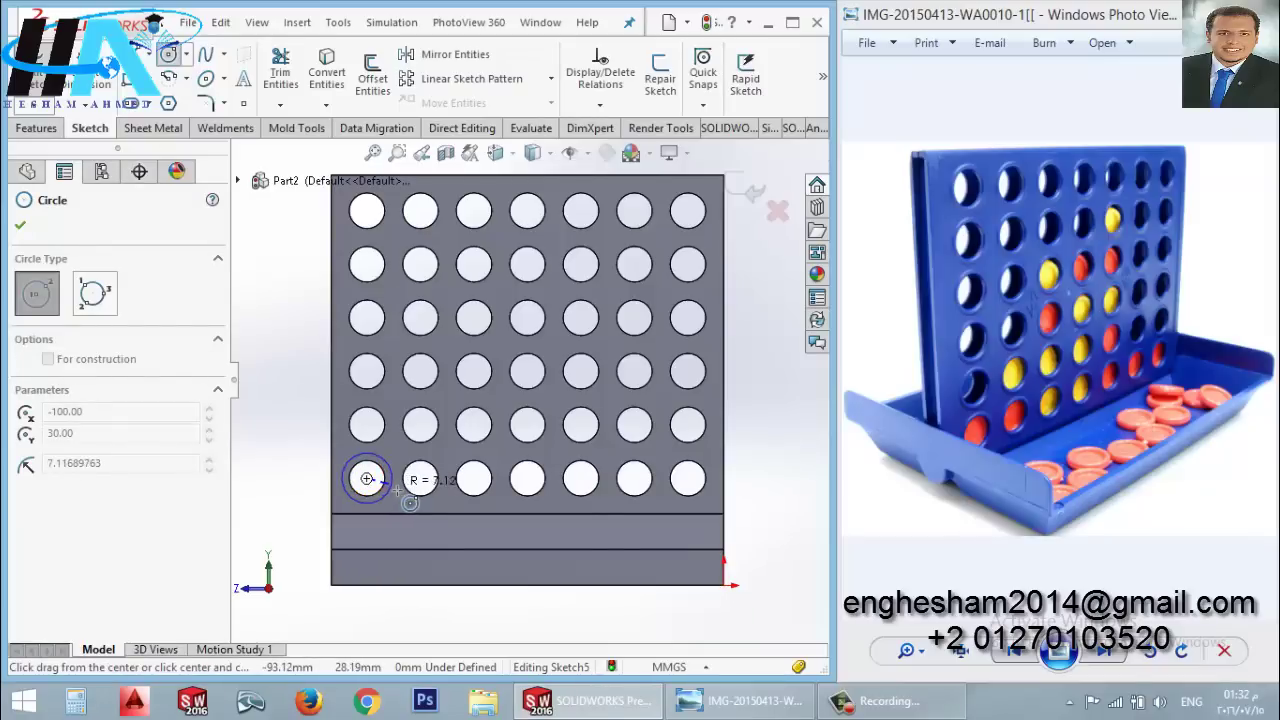
pyautogui.press('Escape')
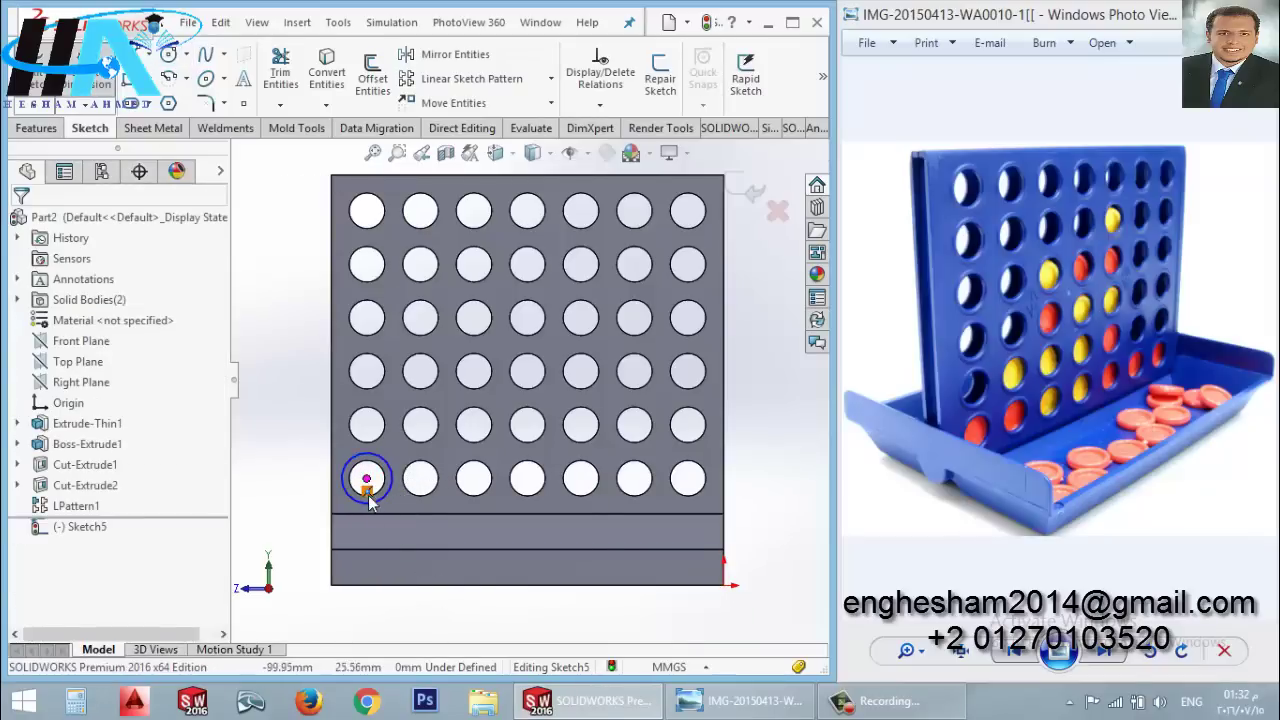
pyautogui.click(381, 500)
pyautogui.click(292, 482)
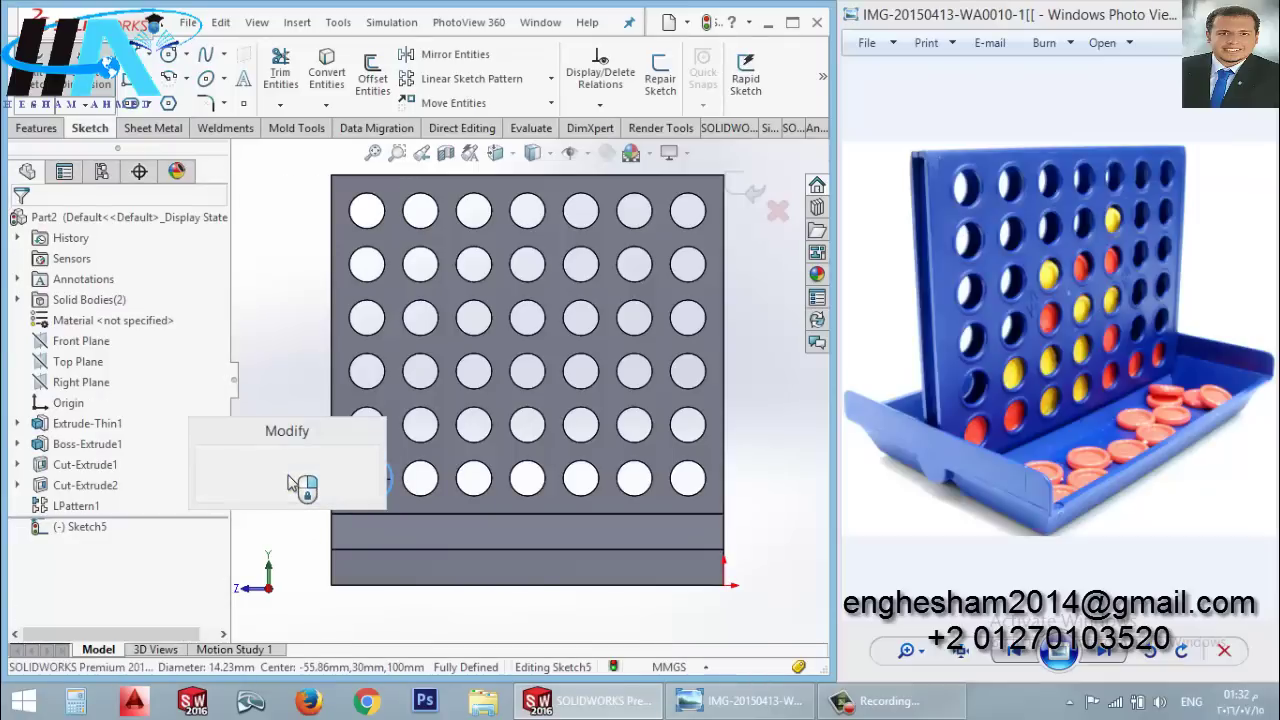
pyautogui.write('11')
pyautogui.press('Return')
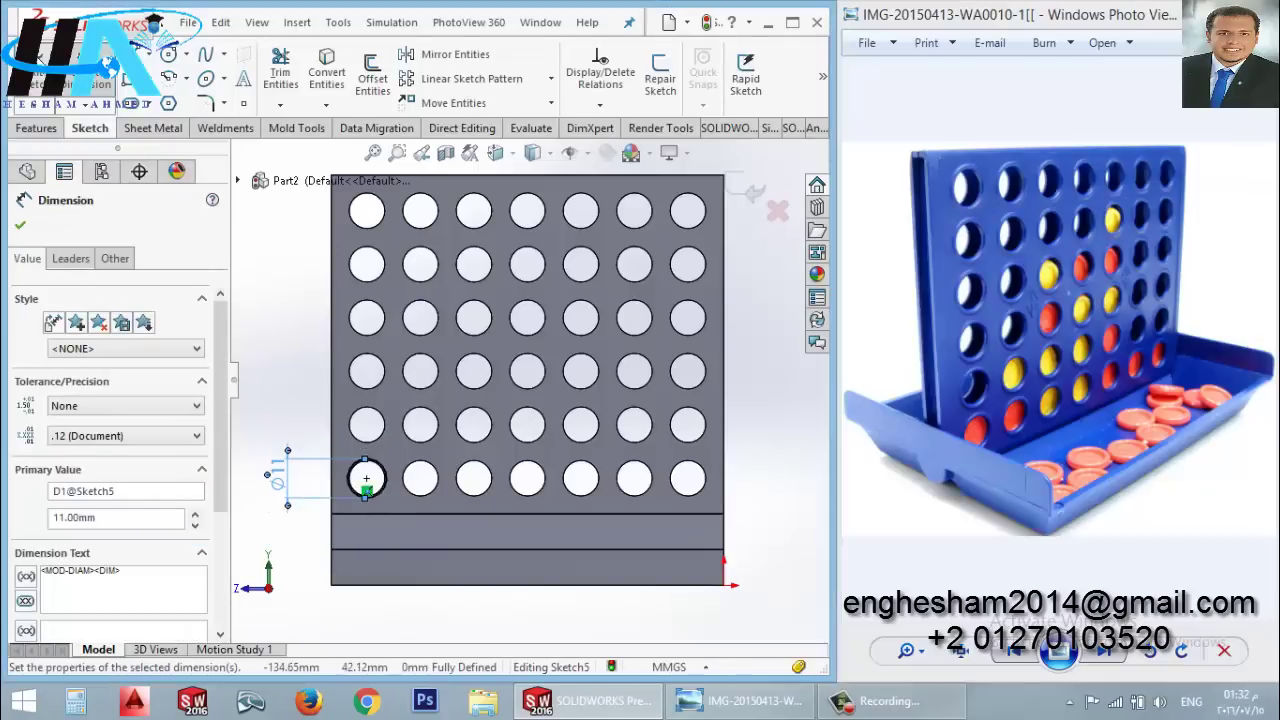
pyautogui.hotkey('ctrl', 'b')
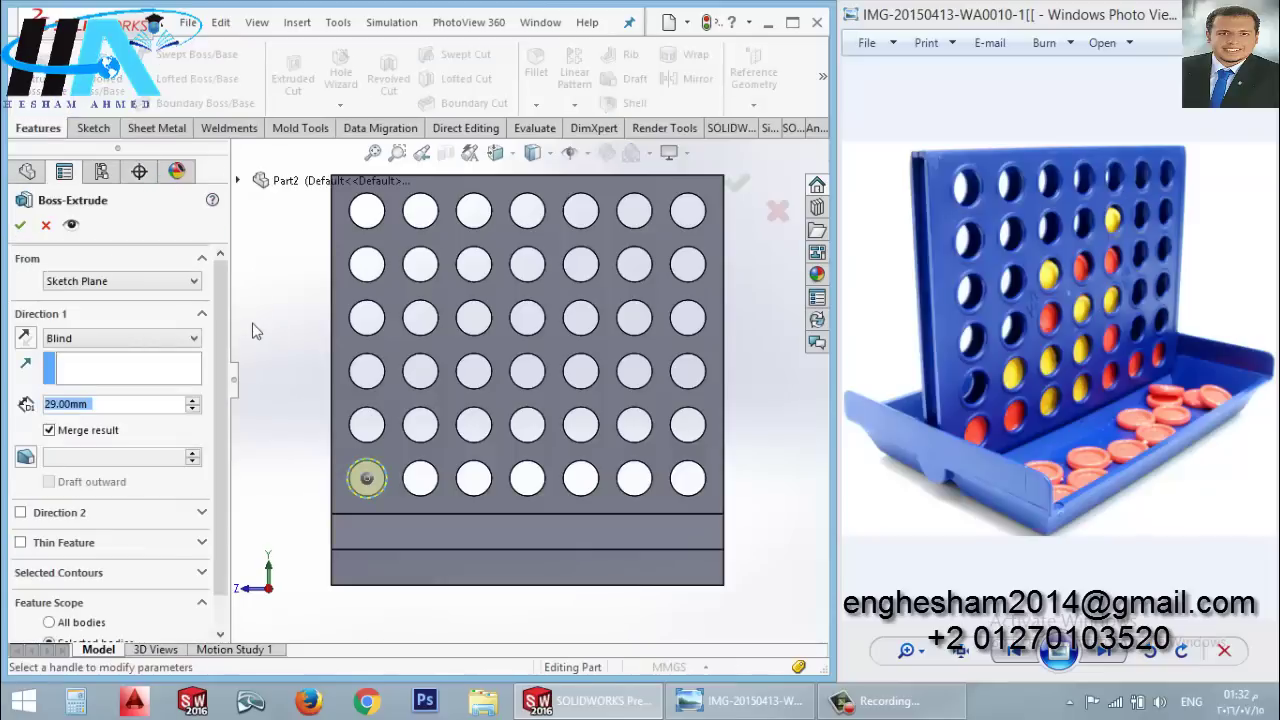
# Step: Extrude Sketch5's Ø11 mm circle 1 mm blind as Boss-Extrude2
pyautogui.write('1')
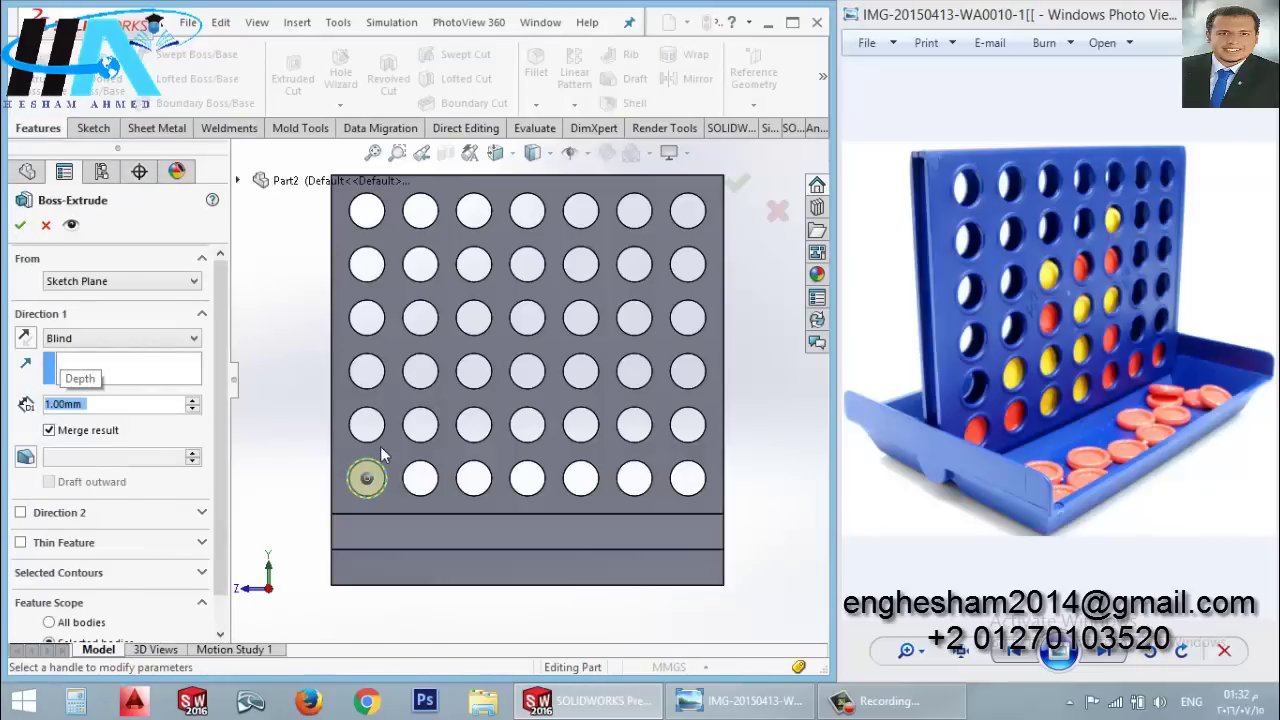
pyautogui.hotkey('ctrl', '7')
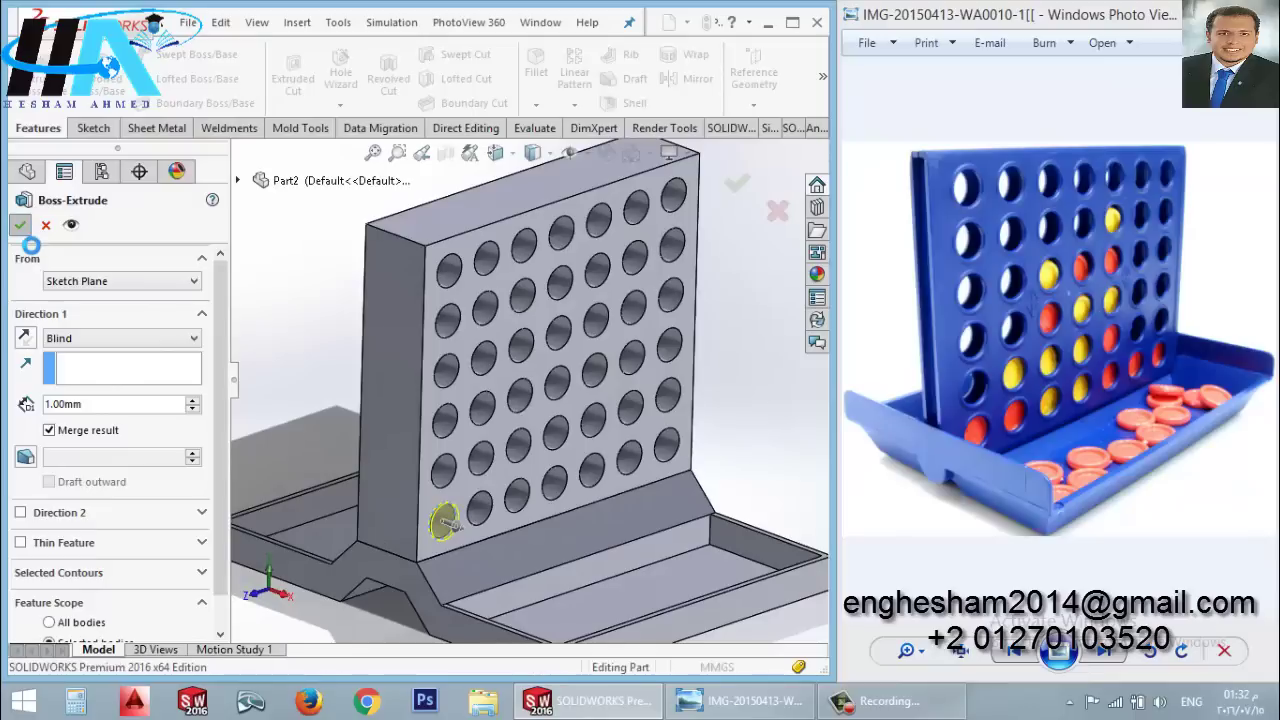
pyautogui.click(20, 226)
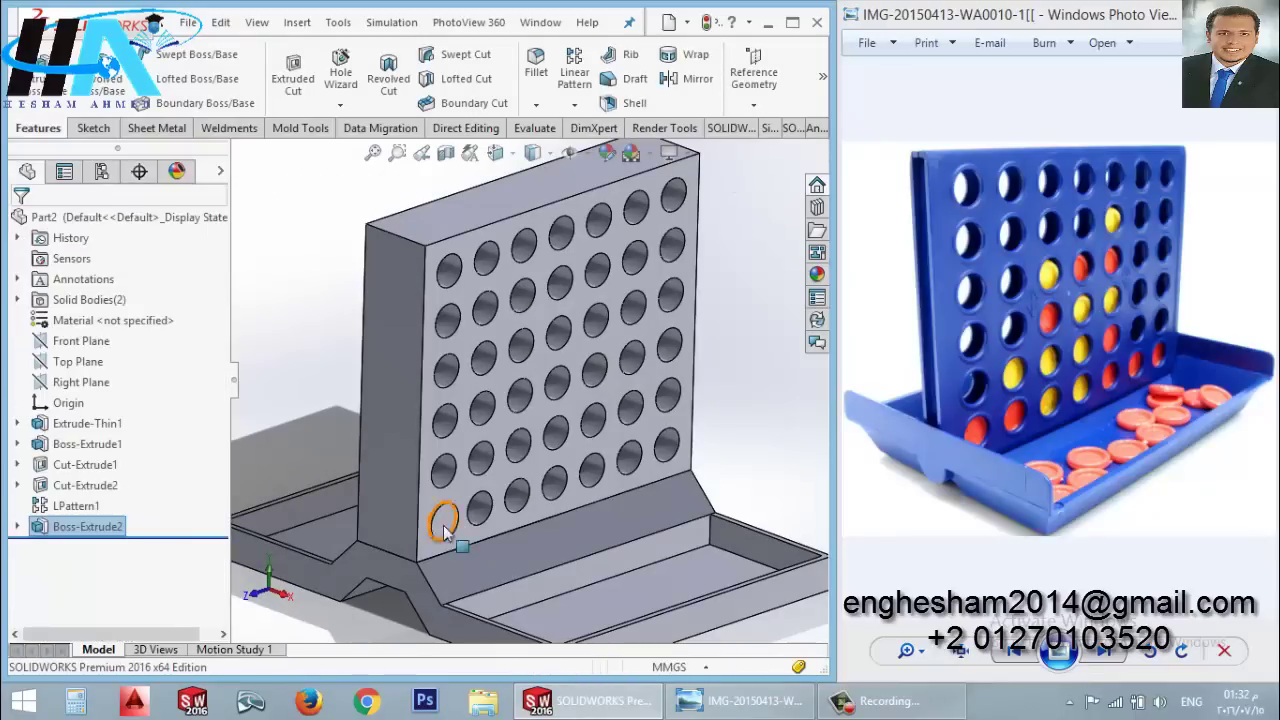
# Step: Edit Sketch5 to add a concentric inner circle, turning the disc into a ring
pyautogui.doubleClick(106, 530)
pyautogui.click(16, 526)
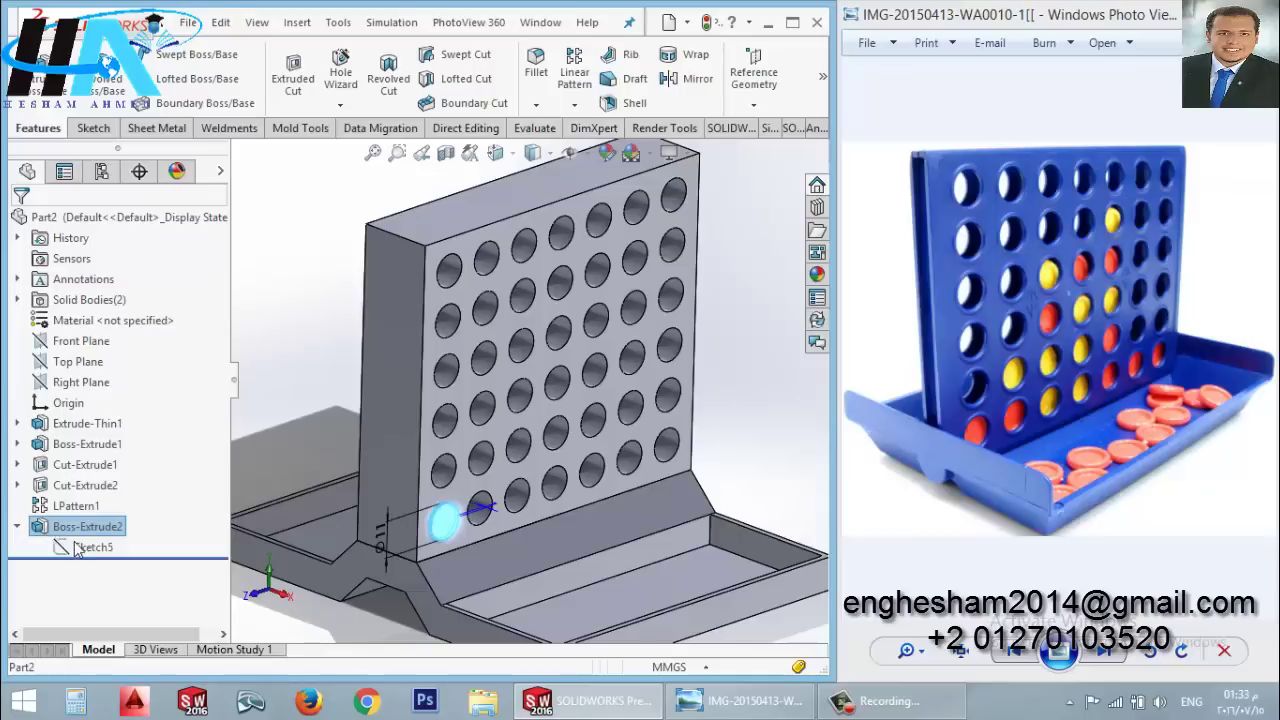
pyautogui.click(80, 547)
pyautogui.click(95, 496)
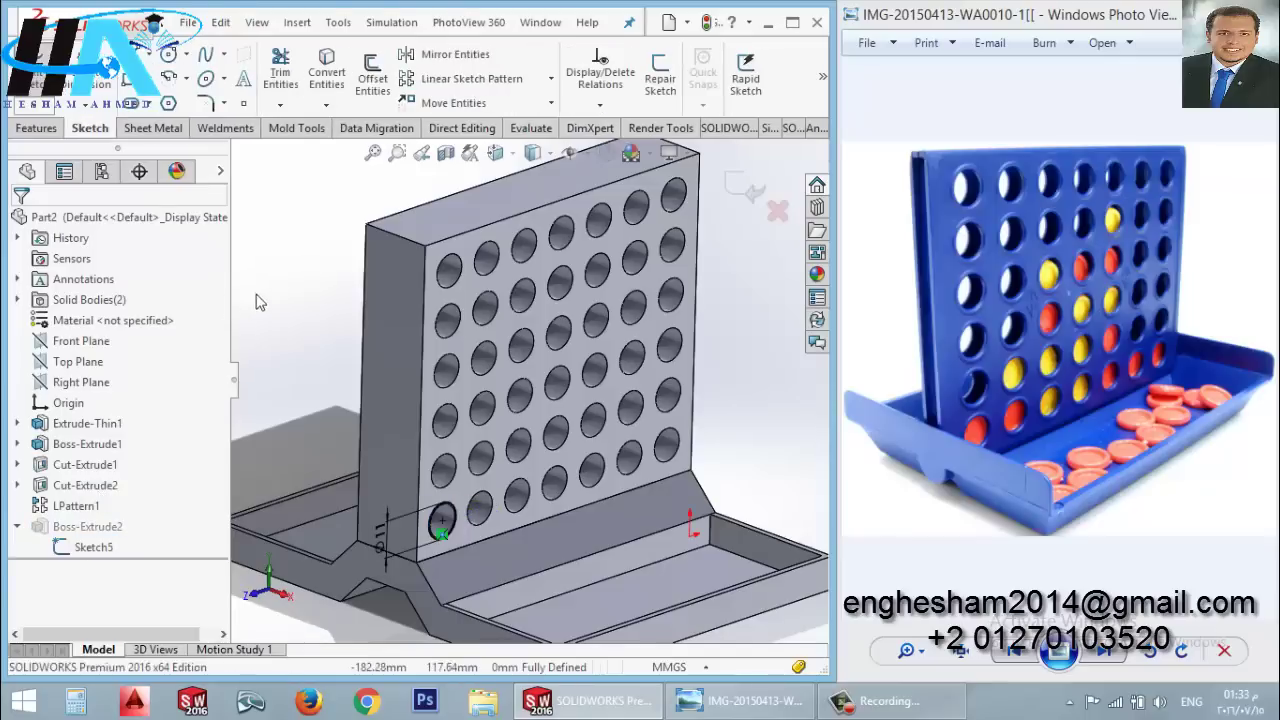
pyautogui.click(168, 56)
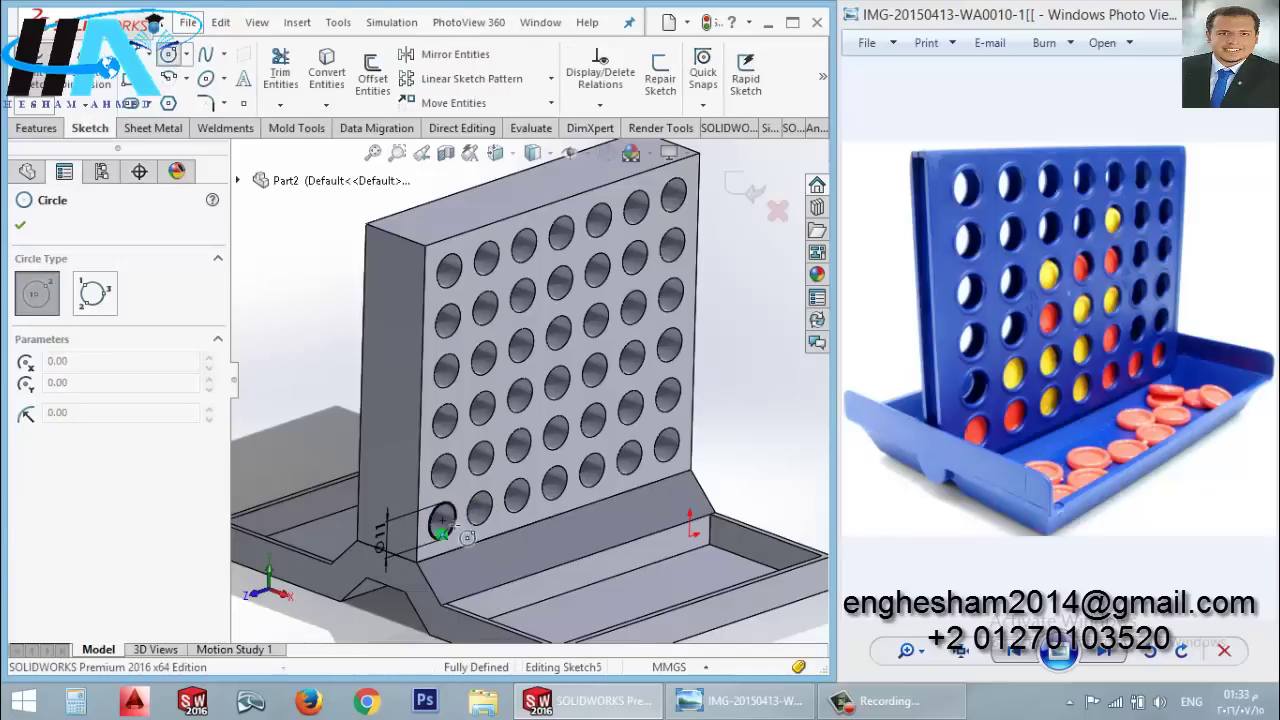
pyautogui.scroll(-3, 440, 520)
pyautogui.scroll(-3, 430, 400)
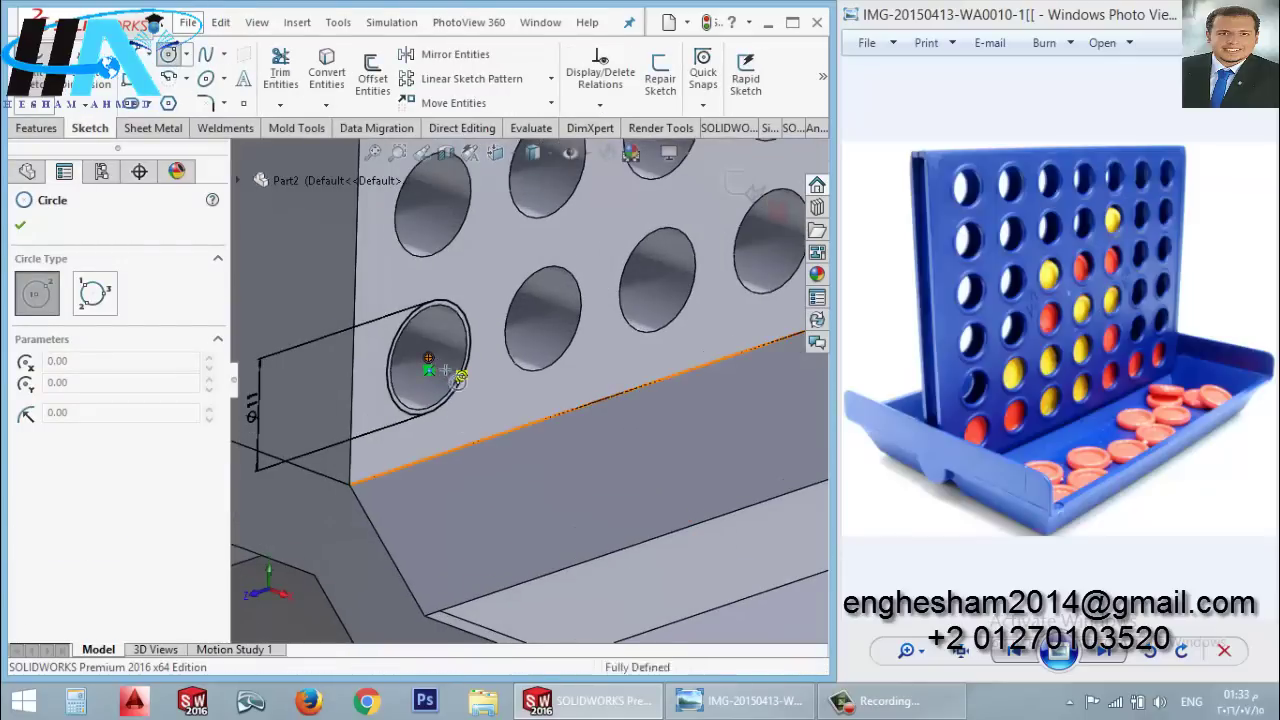
pyautogui.click(428, 357)
pyautogui.click(481, 338)
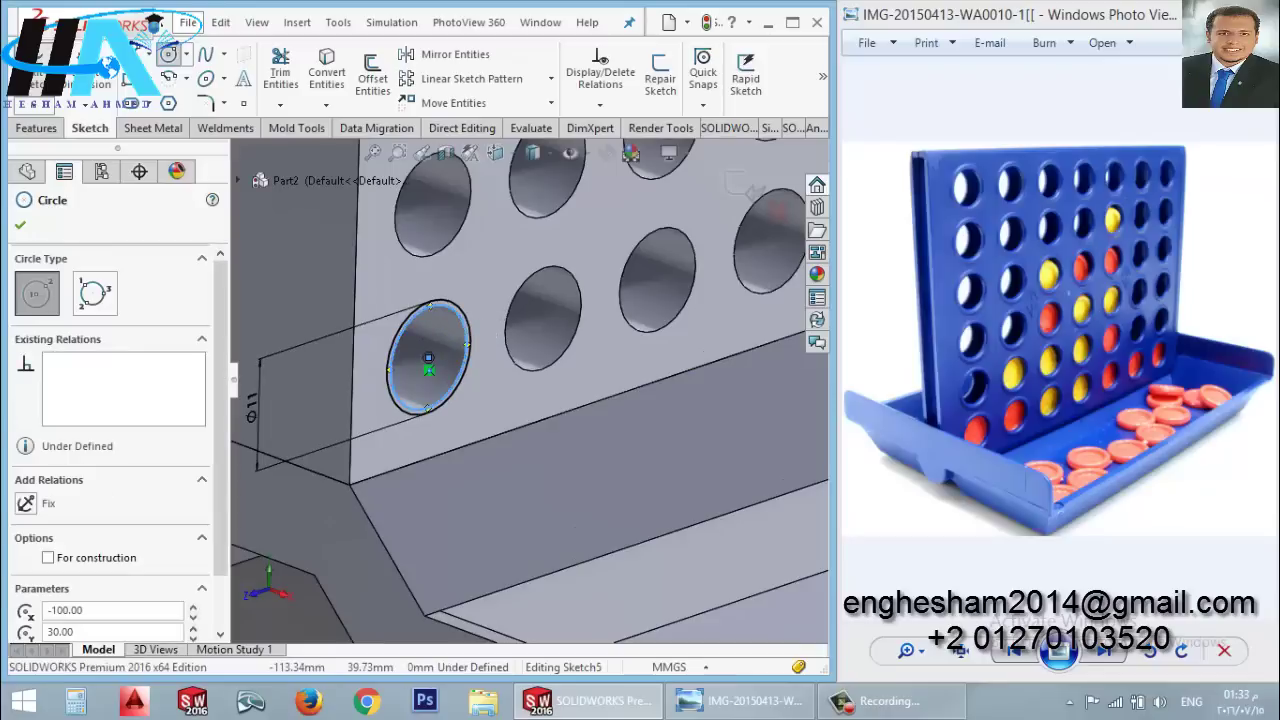
pyautogui.press('Escape')
pyautogui.hotkey('ctrl', 'b')
# Step: Change Boss-Extrude2's depth to 0.50 mm
pyautogui.scroll(5, 520, 433)
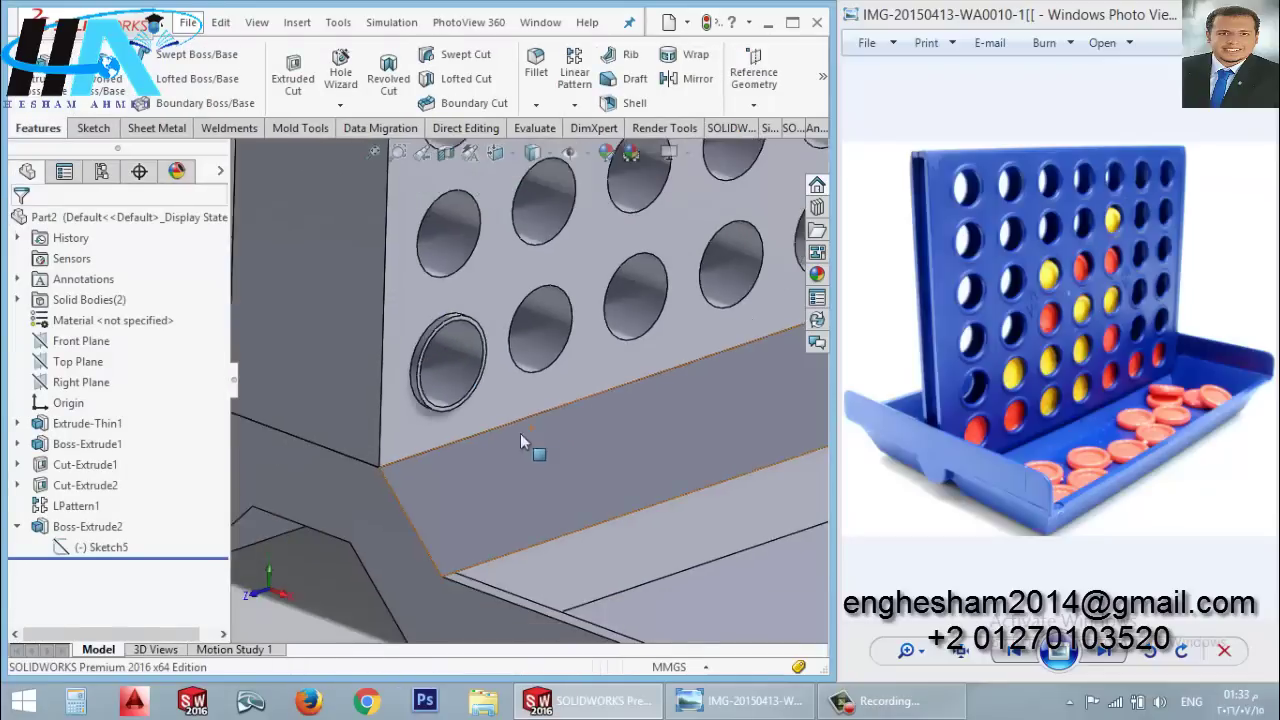
pyautogui.moveTo(520, 433); pyautogui.dragTo(505, 442, button='middle')
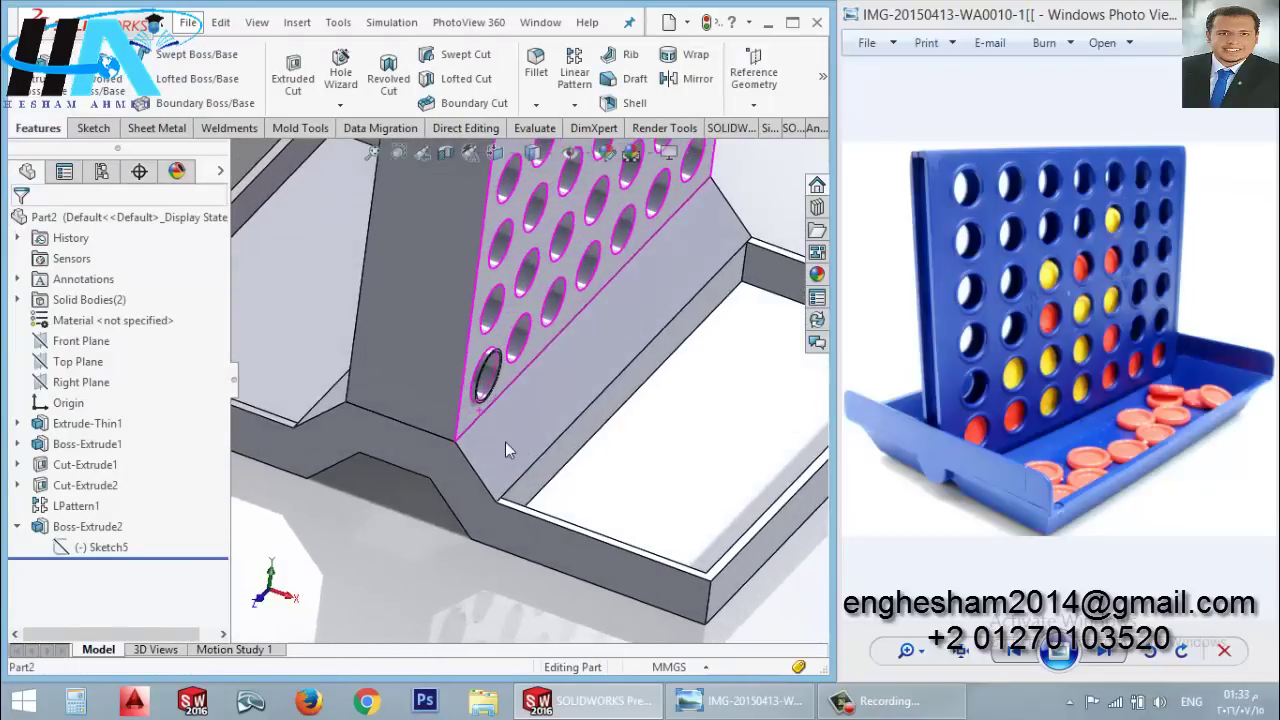
pyautogui.scroll(3, 505, 442)
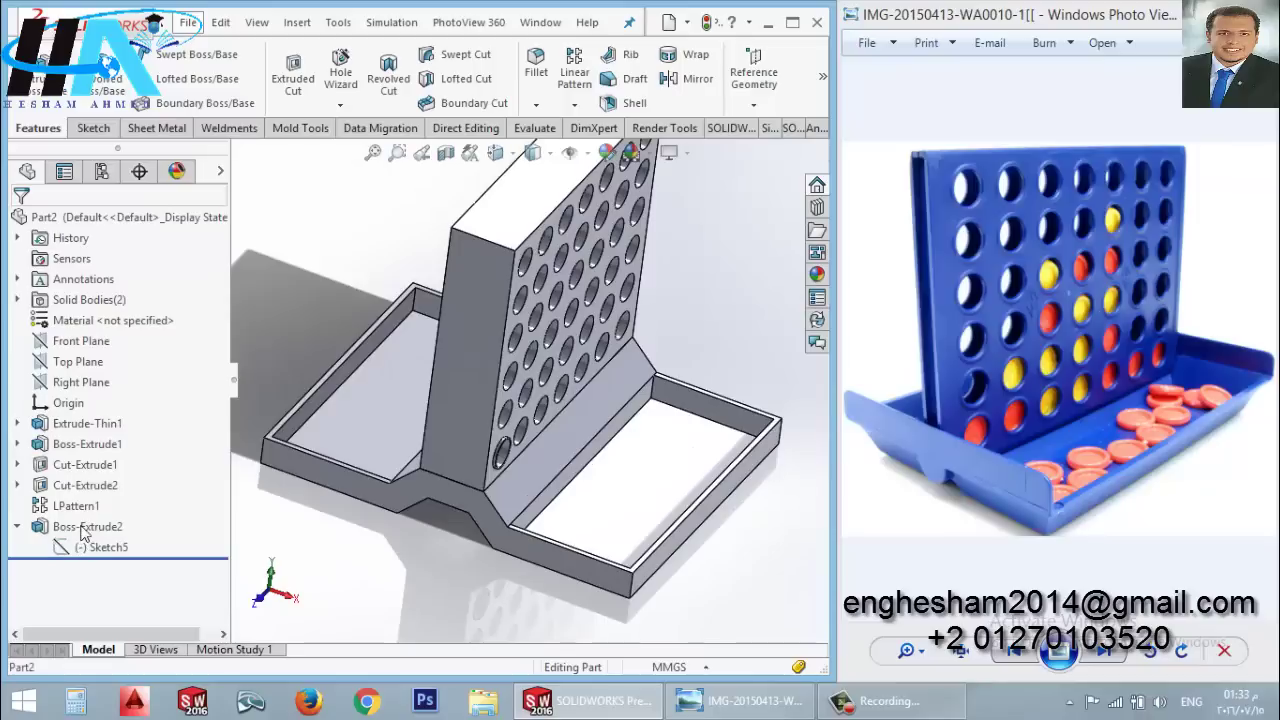
pyautogui.click(84, 533)
pyautogui.click(95, 466)
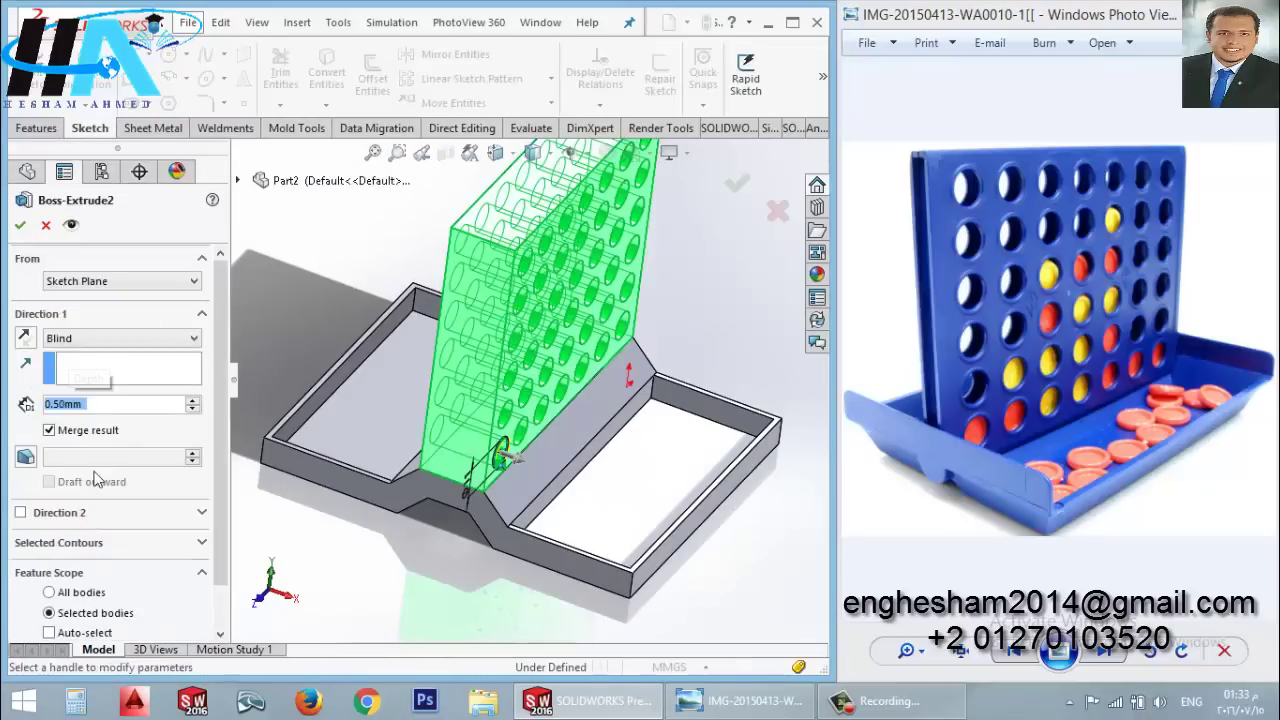
pyautogui.click(20, 224)
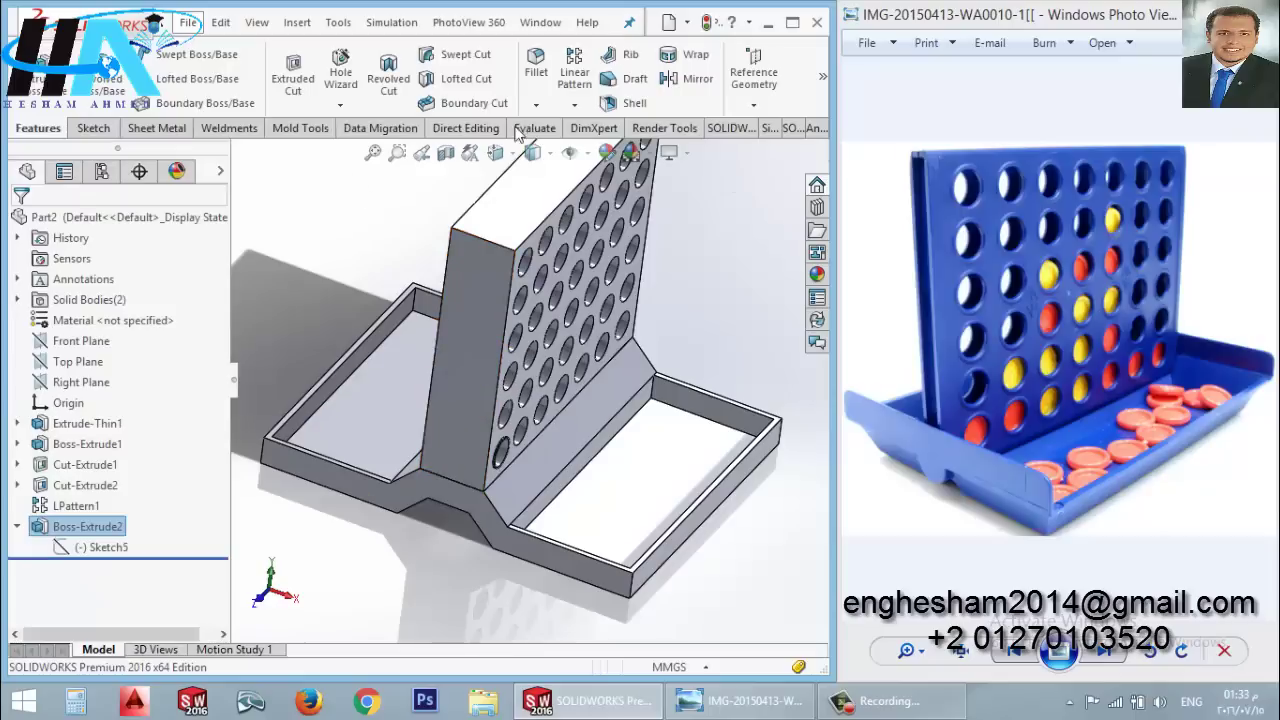
pyautogui.click(575, 72)
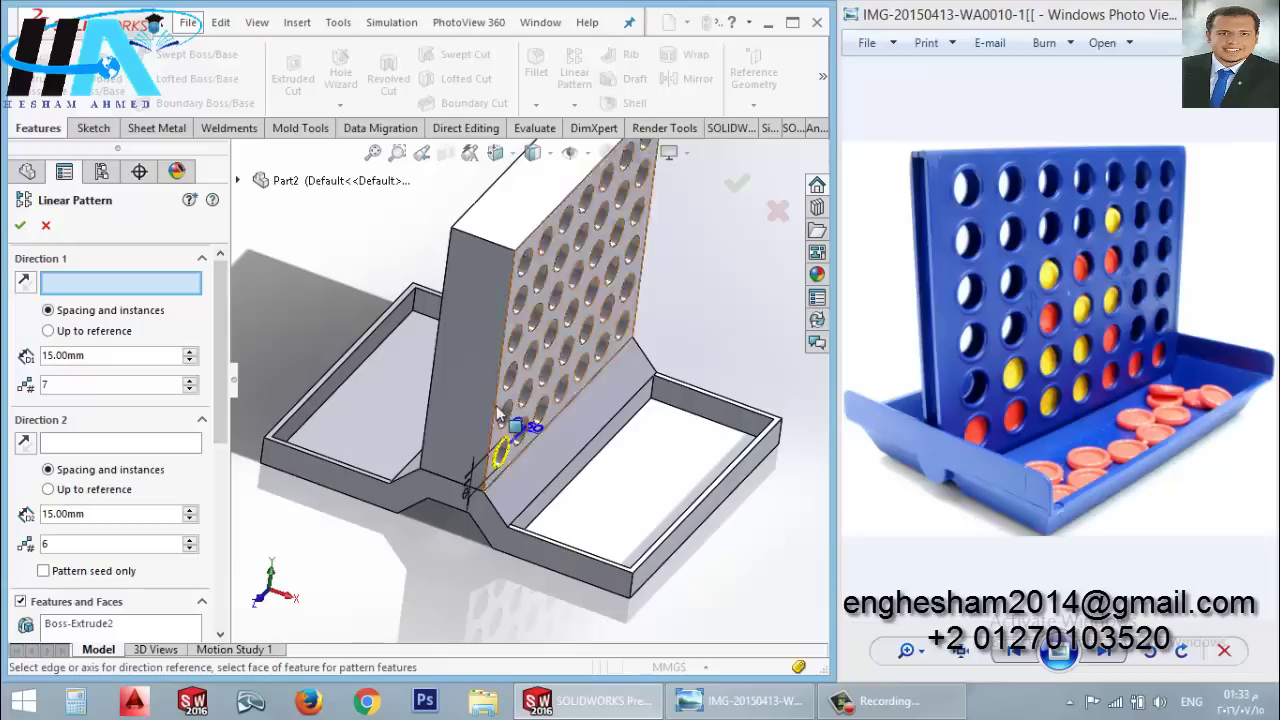
# Step: Pattern the ring 7 × 6 at 15 mm along a horizontal edge and a reversed vertical edge
pyautogui.click(557, 218)
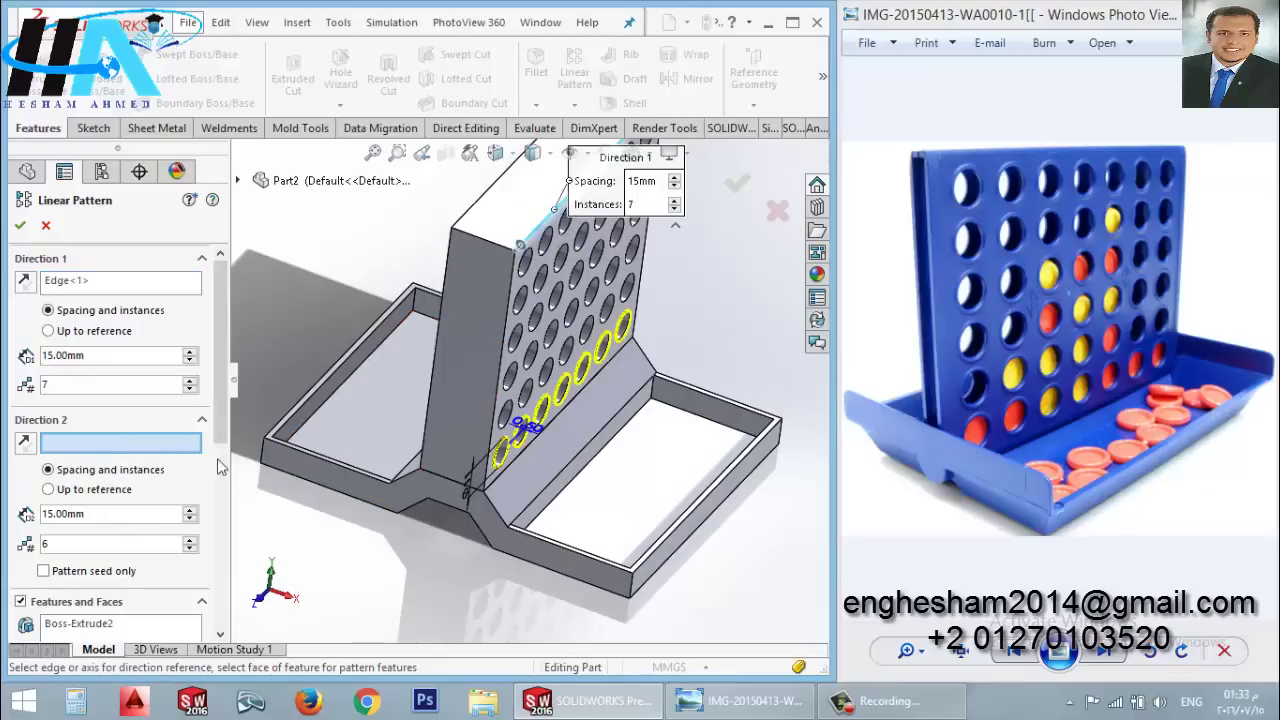
pyautogui.click(507, 350)
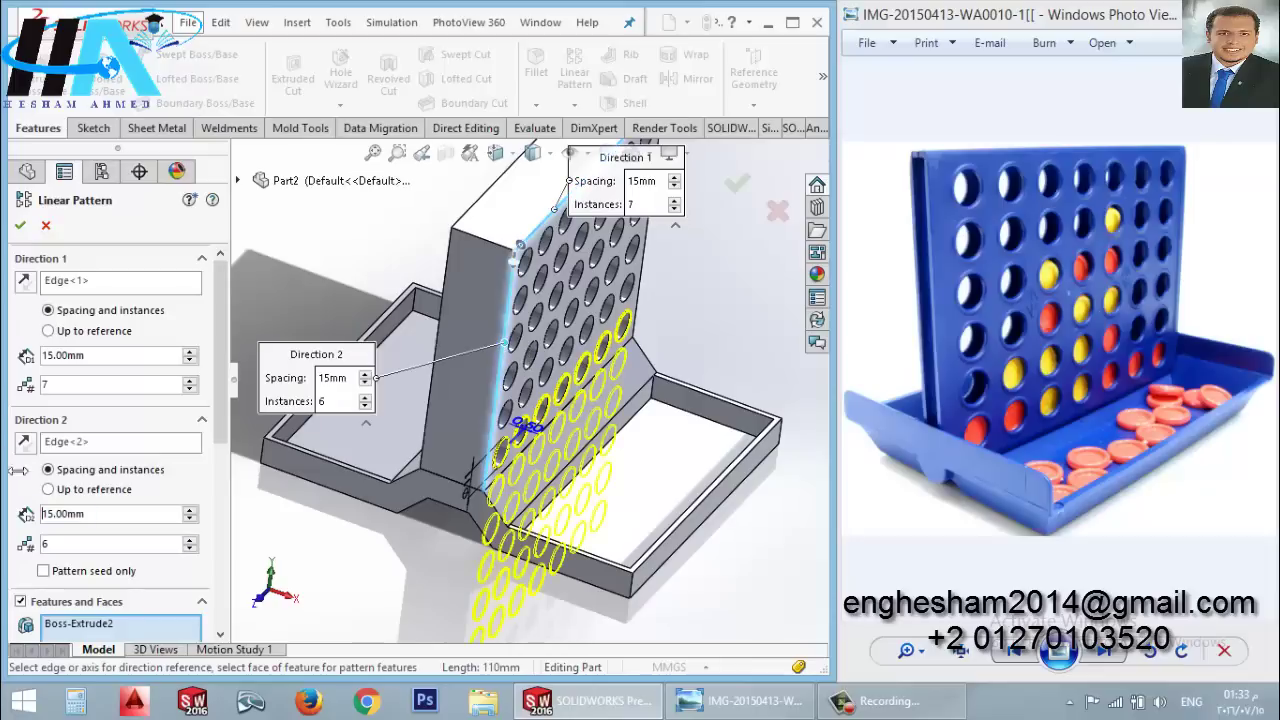
pyautogui.click(30, 443)
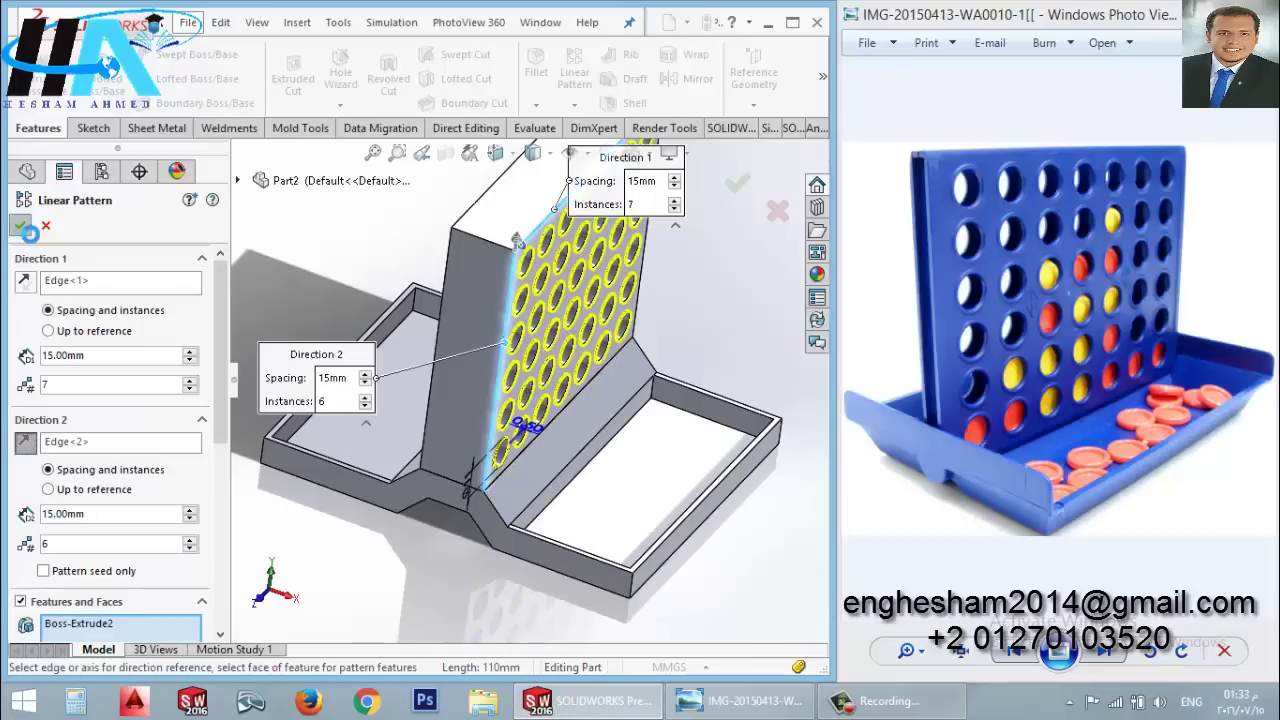
pyautogui.click(26, 229)
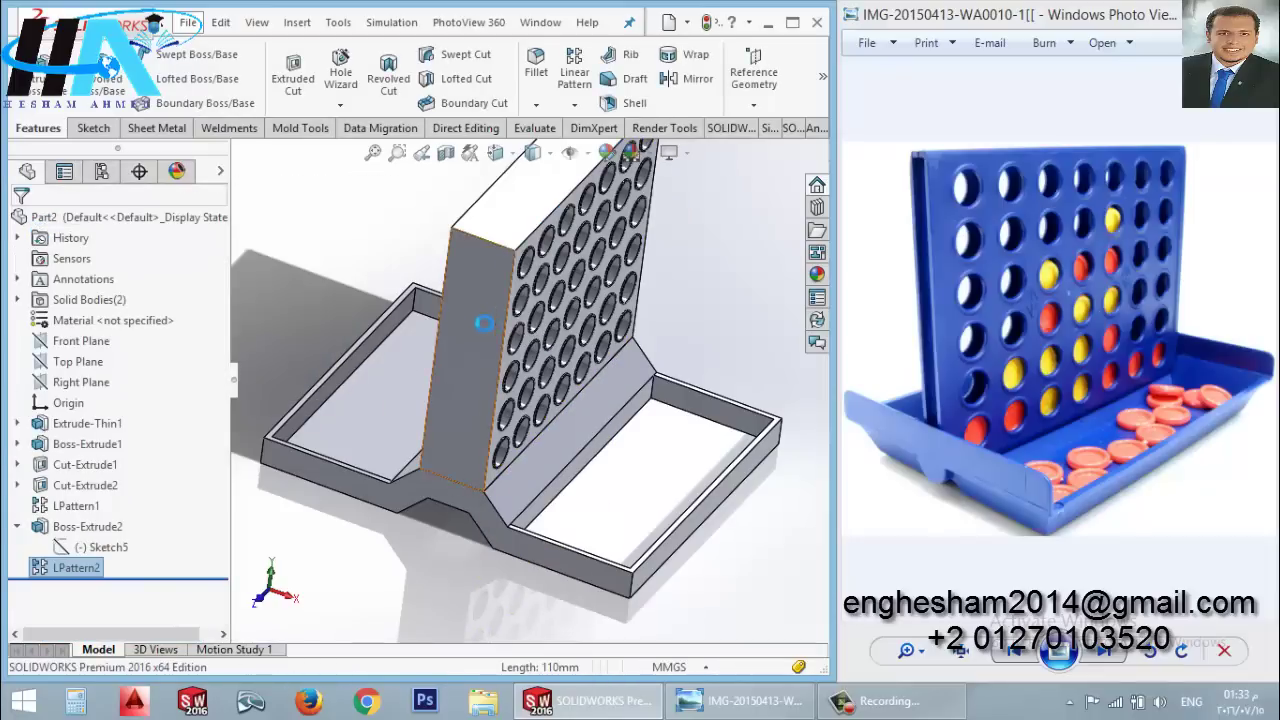
pyautogui.moveTo(427, 285); pyautogui.dragTo(492, 316, button='middle')
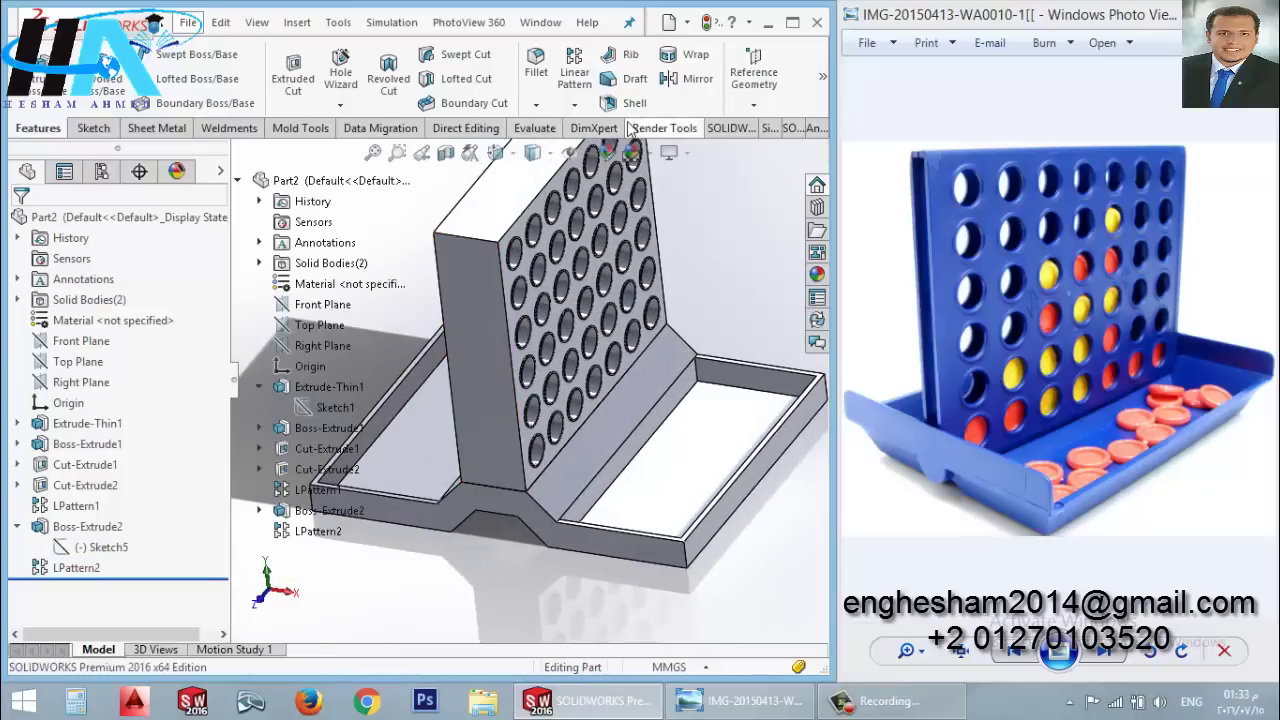
# Step: Create Plane1 midway between the board's perforated face and its opposite face
pyautogui.click(743, 105)
pyautogui.click(726, 152)
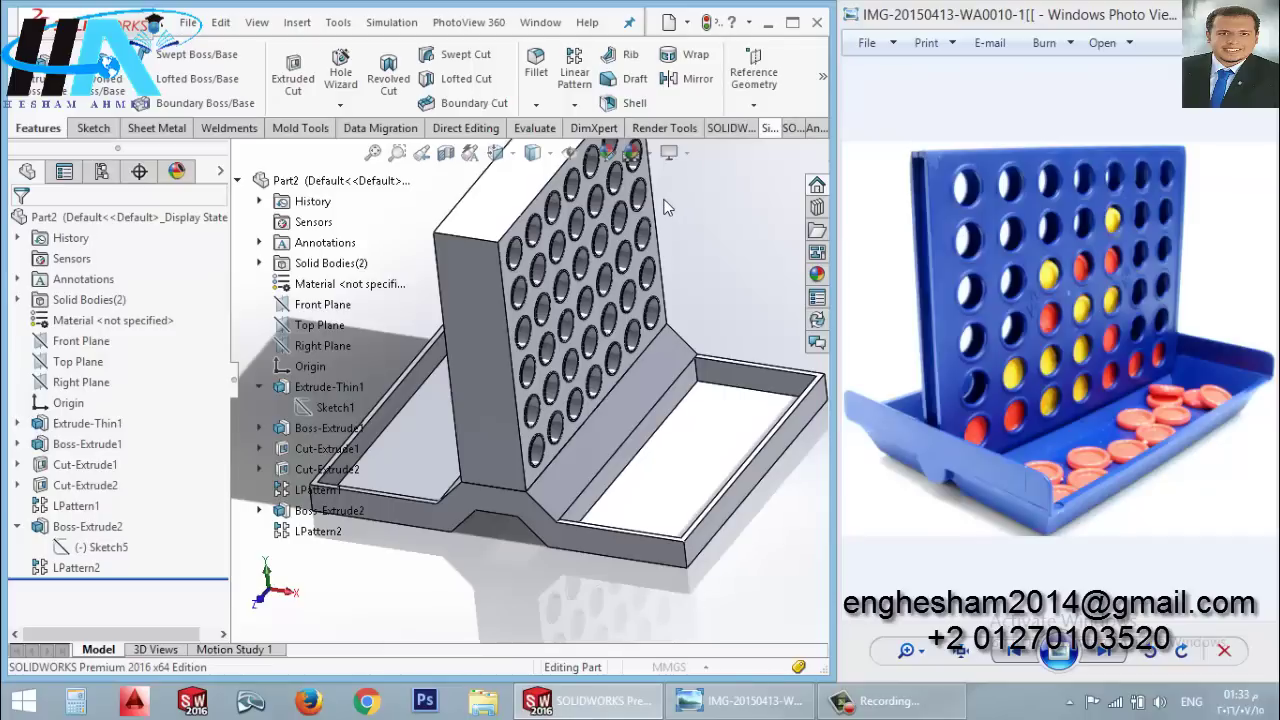
pyautogui.click(524, 236)
pyautogui.moveTo(492, 320); pyautogui.dragTo(438, 295, button='middle')
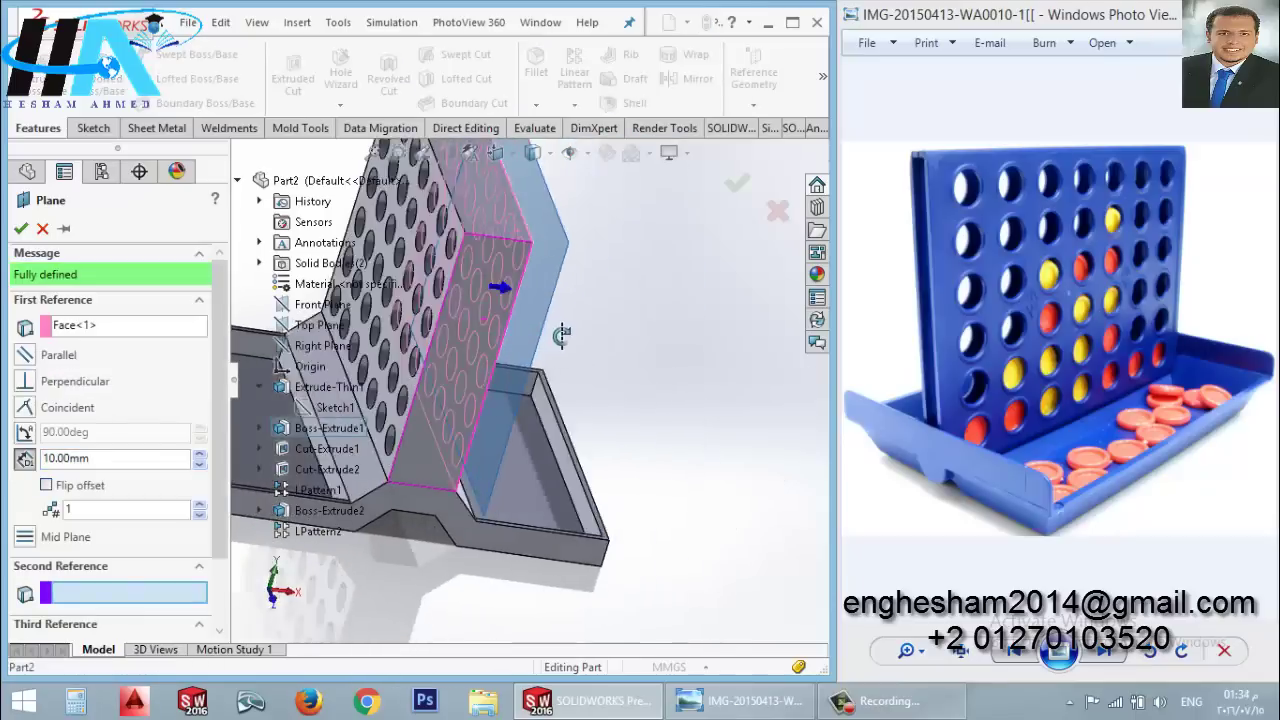
pyautogui.scroll(-2, 438, 294)
pyautogui.scroll(-2, 455, 280)
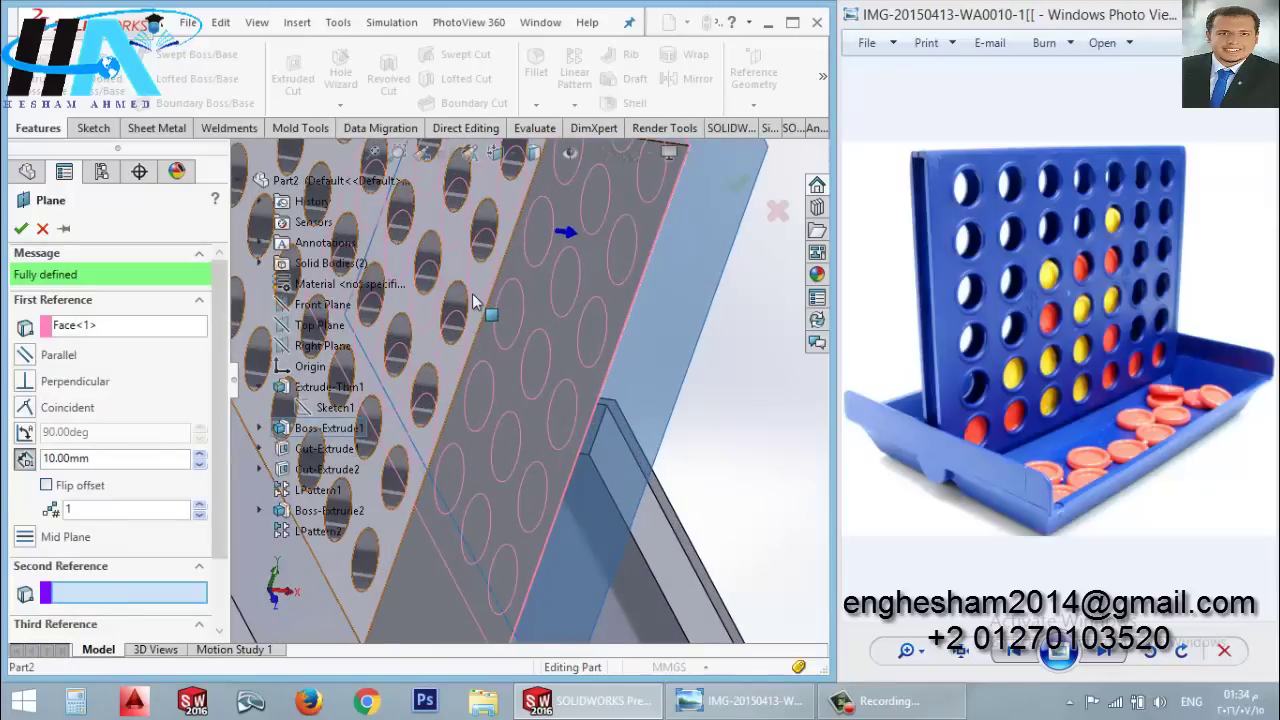
pyautogui.click(472, 293)
pyautogui.click(21, 230)
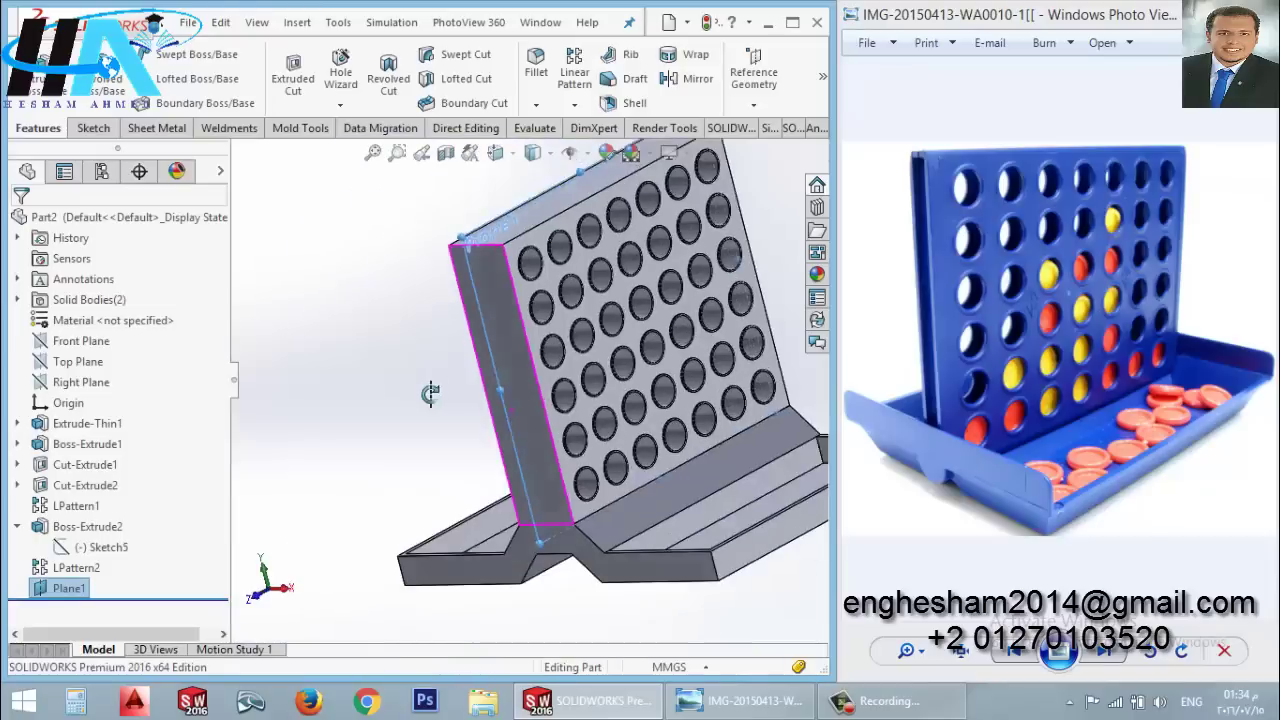
pyautogui.moveTo(510, 410); pyautogui.dragTo(471, 420, button='middle')
# Step: Select Boss-Extrude2 and LPattern2 as the features to mirror across Plane1
pyautogui.click(692, 79)
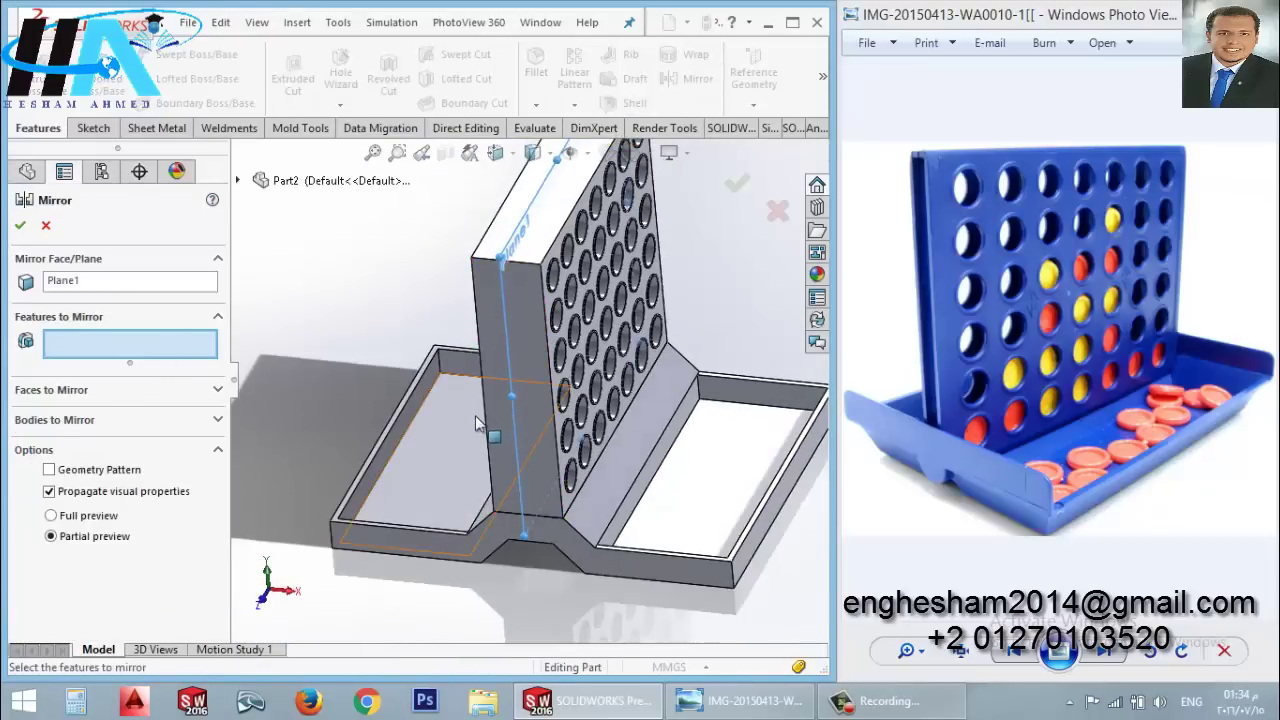
pyautogui.scroll(-3, 580, 490)
pyautogui.scroll(-2, 545, 485)
pyautogui.scroll(-2, 541, 482)
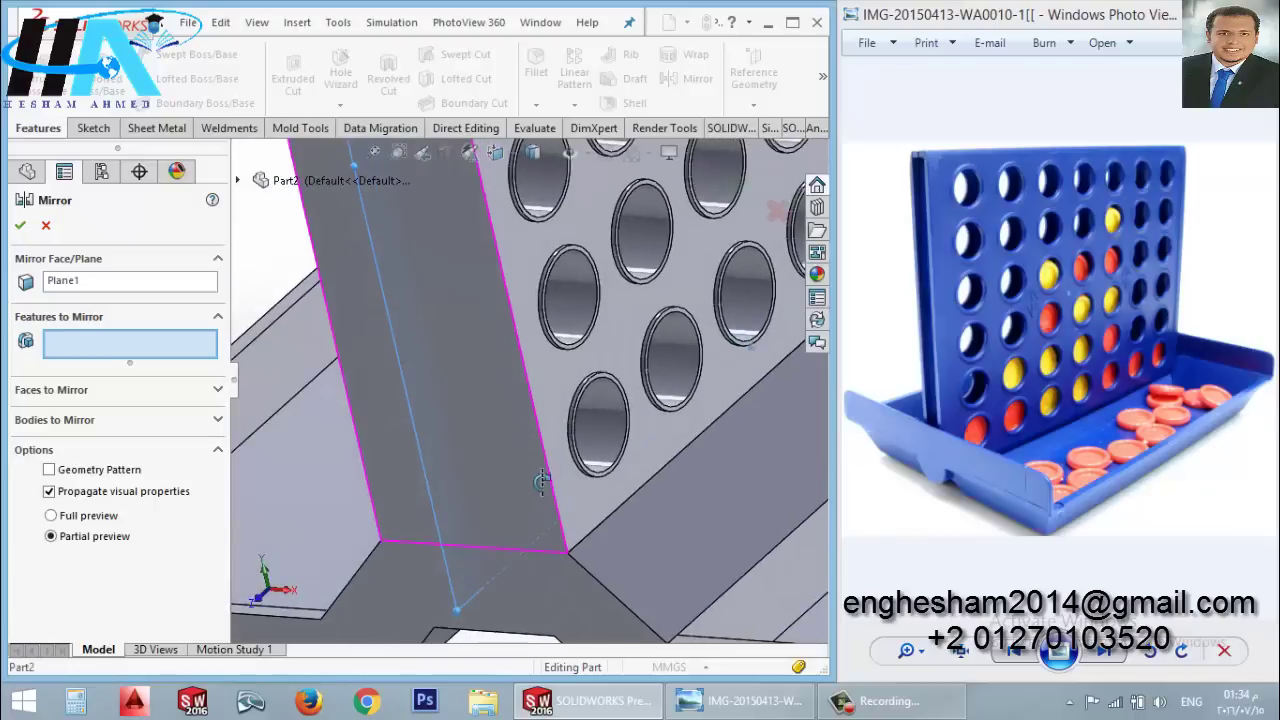
pyautogui.scroll(-3, 541, 482)
pyautogui.click(575, 441)
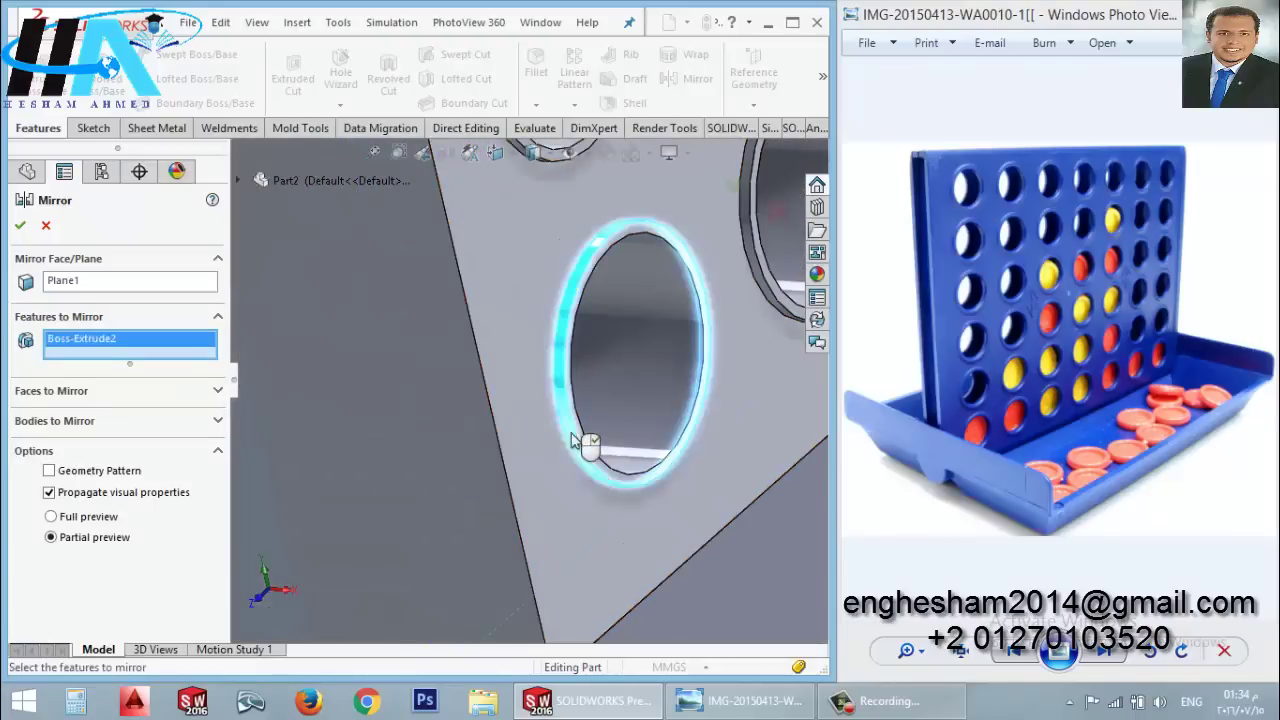
pyautogui.scroll(3, 575, 441)
pyautogui.scroll(2, 422, 297)
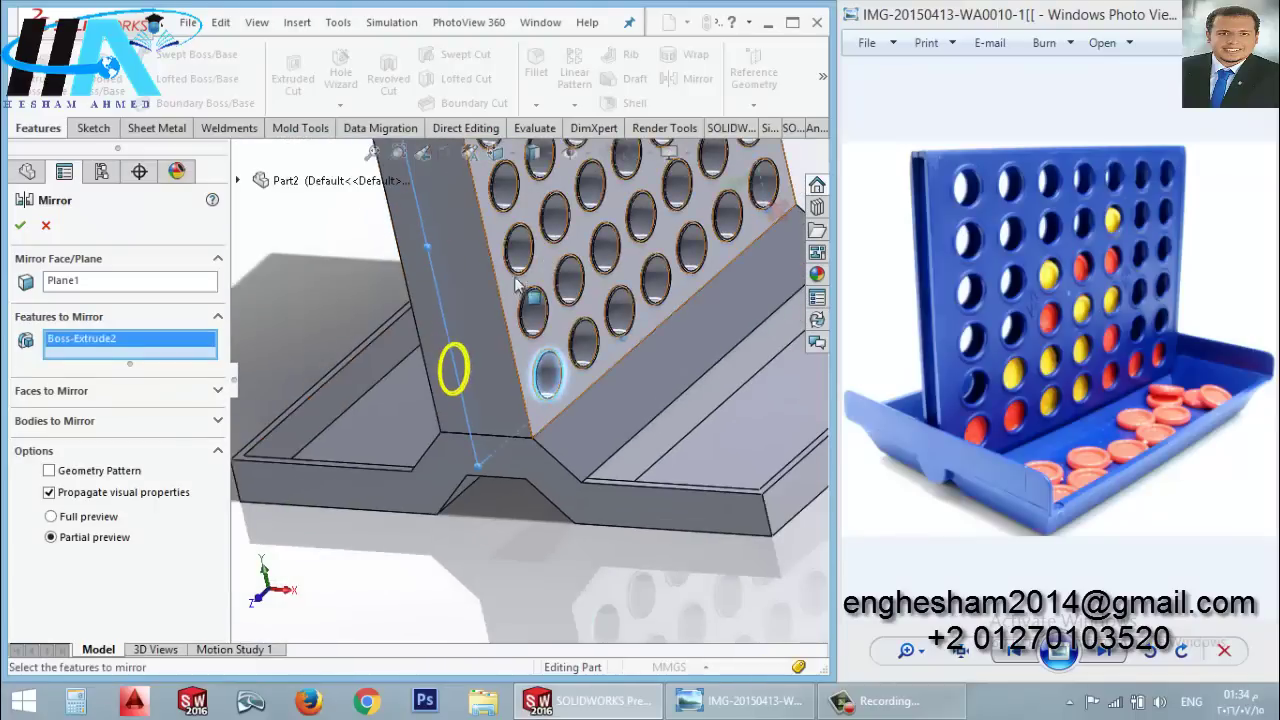
pyautogui.scroll(-2, 515, 287)
pyautogui.scroll(-2, 515, 287)
pyautogui.scroll(-2, 483, 280)
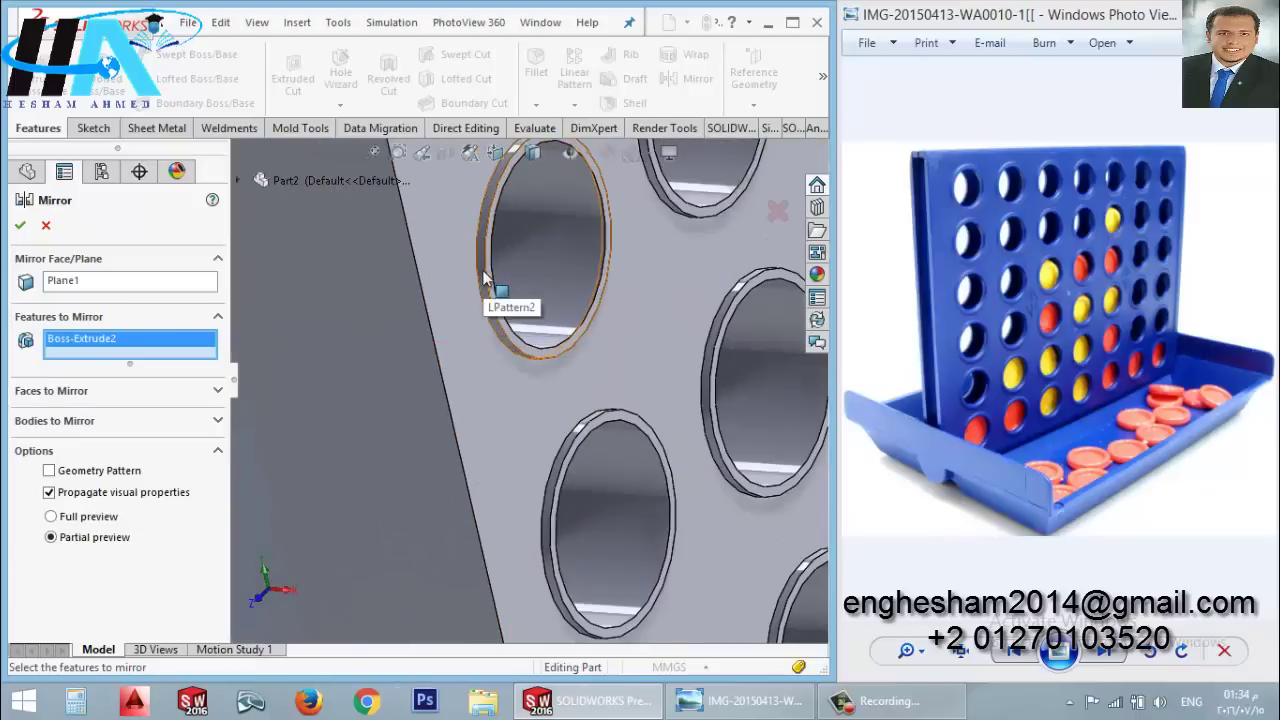
pyautogui.click(483, 280)
# Step: Orbit the model to inspect the mirrored rings on both board faces
pyautogui.scroll(2, 500, 280)
pyautogui.scroll(2, 605, 410)
pyautogui.scroll(2, 590, 405)
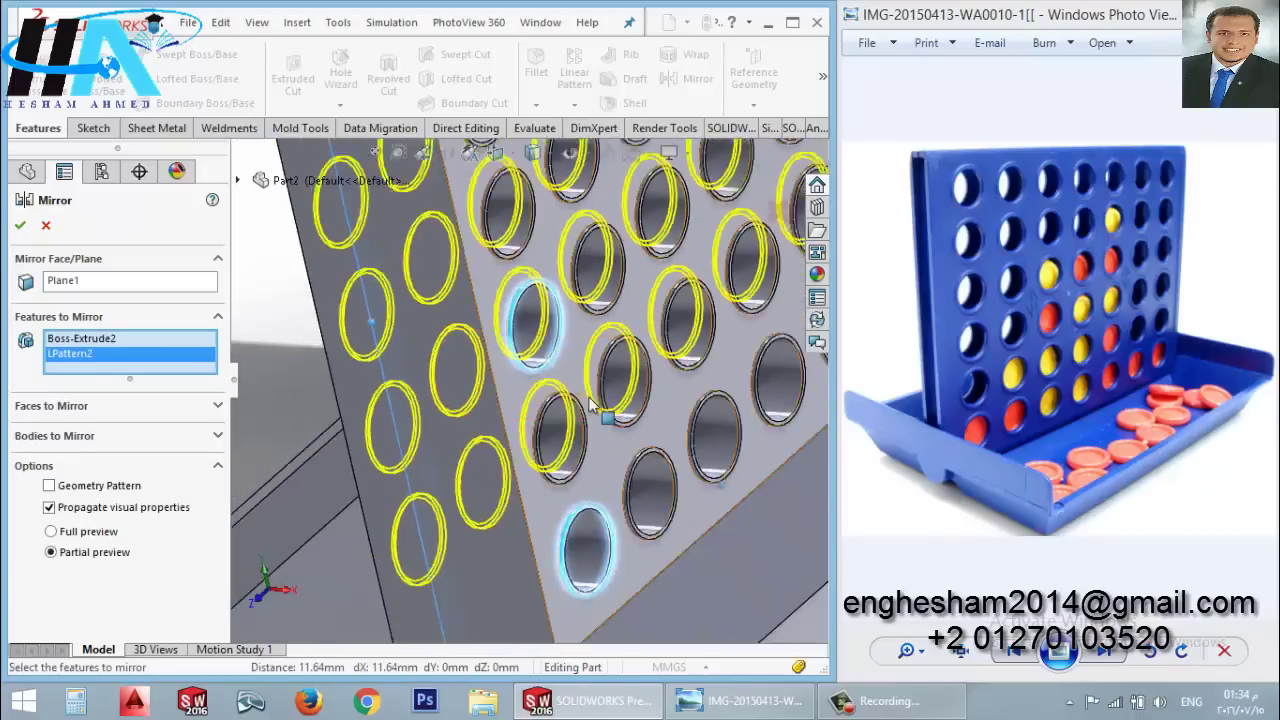
pyautogui.scroll(2, 590, 405)
pyautogui.scroll(3, 558, 425)
pyautogui.moveTo(558, 425); pyautogui.dragTo(480, 380, button='middle')
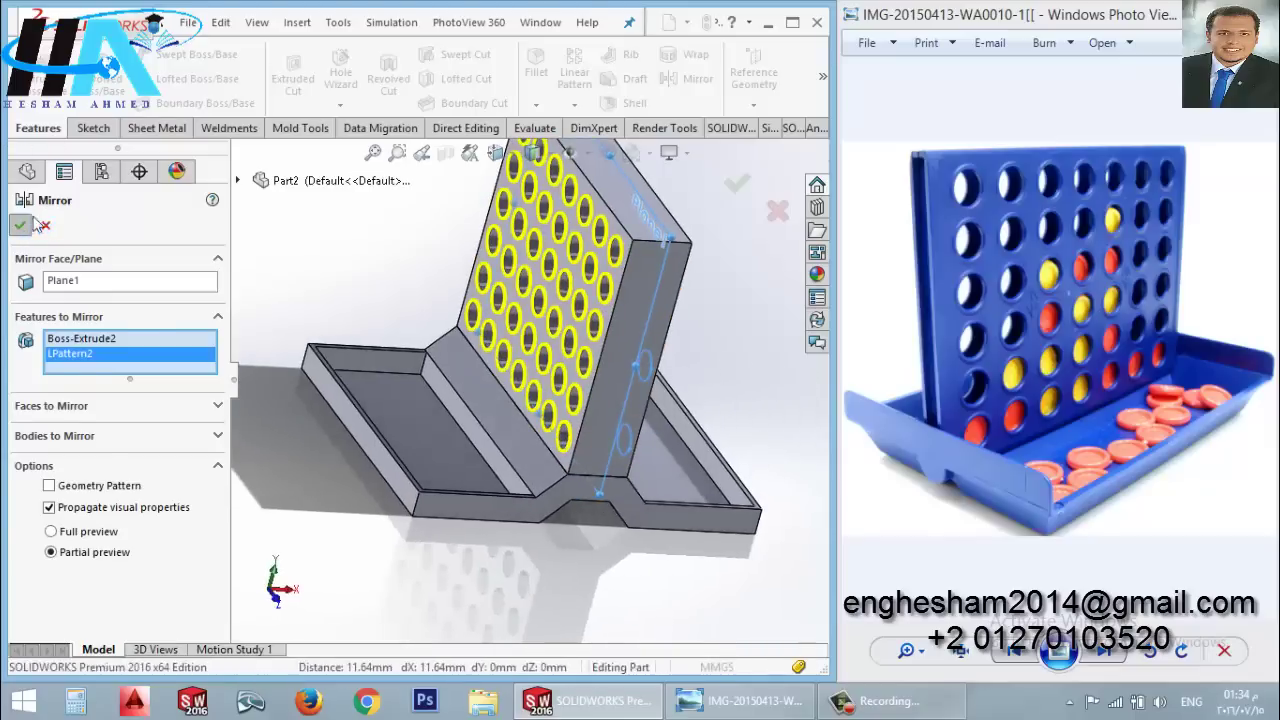
pyautogui.moveTo(451, 453); pyautogui.dragTo(967, 335, button='middle')
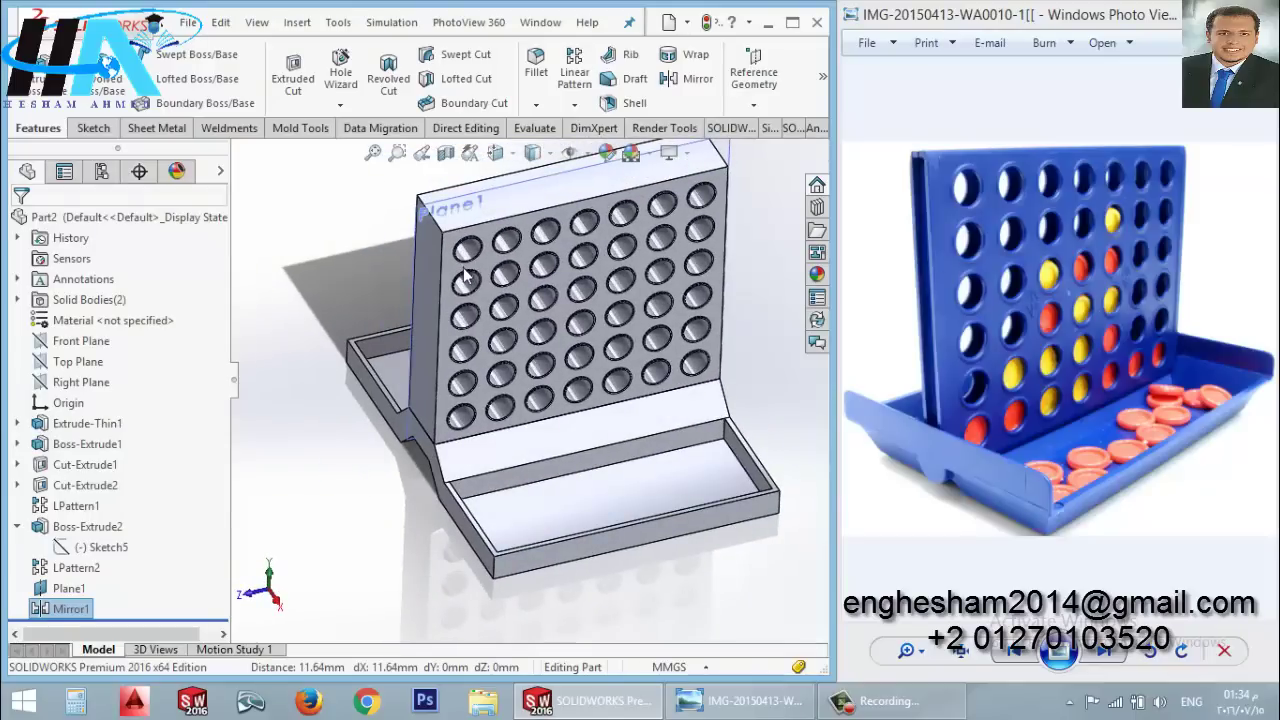
pyautogui.moveTo(470, 258); pyautogui.dragTo(698, 530, button='middle')
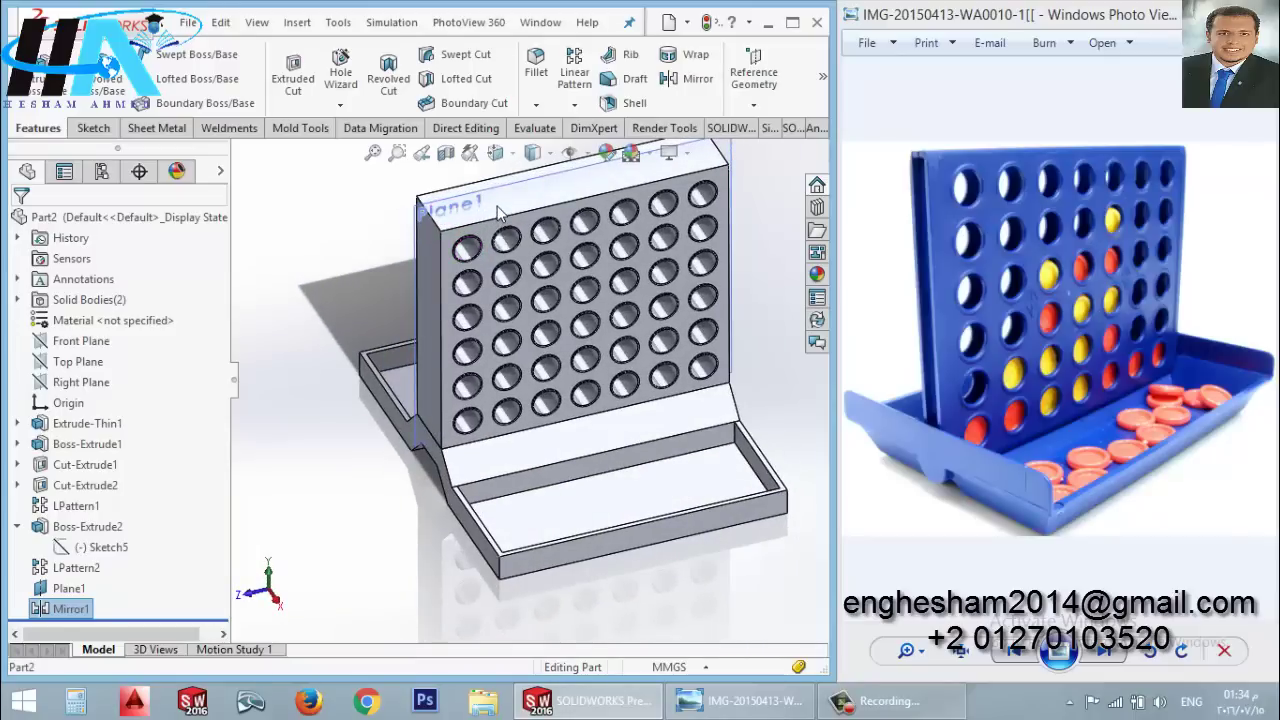
# Step: Start, then abandon, an empty sketch on the board's top face
pyautogui.click(498, 212)
pyautogui.click(576, 158)
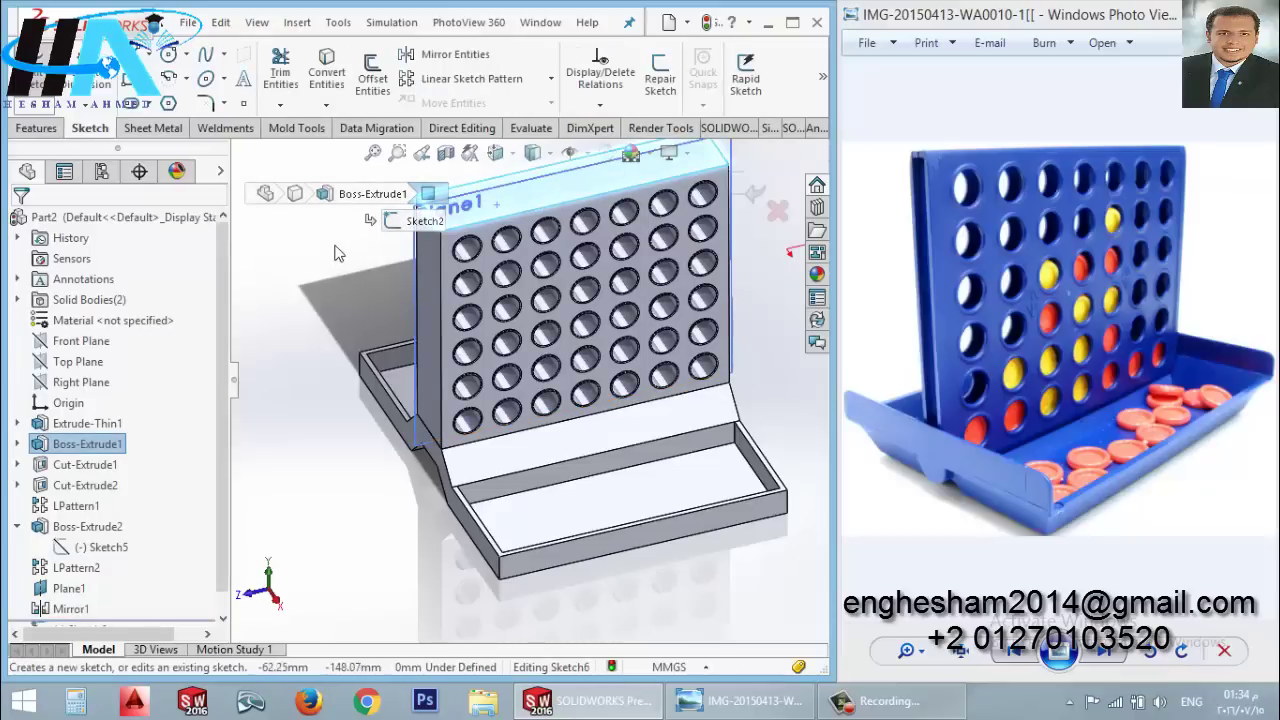
pyautogui.click(35, 88)
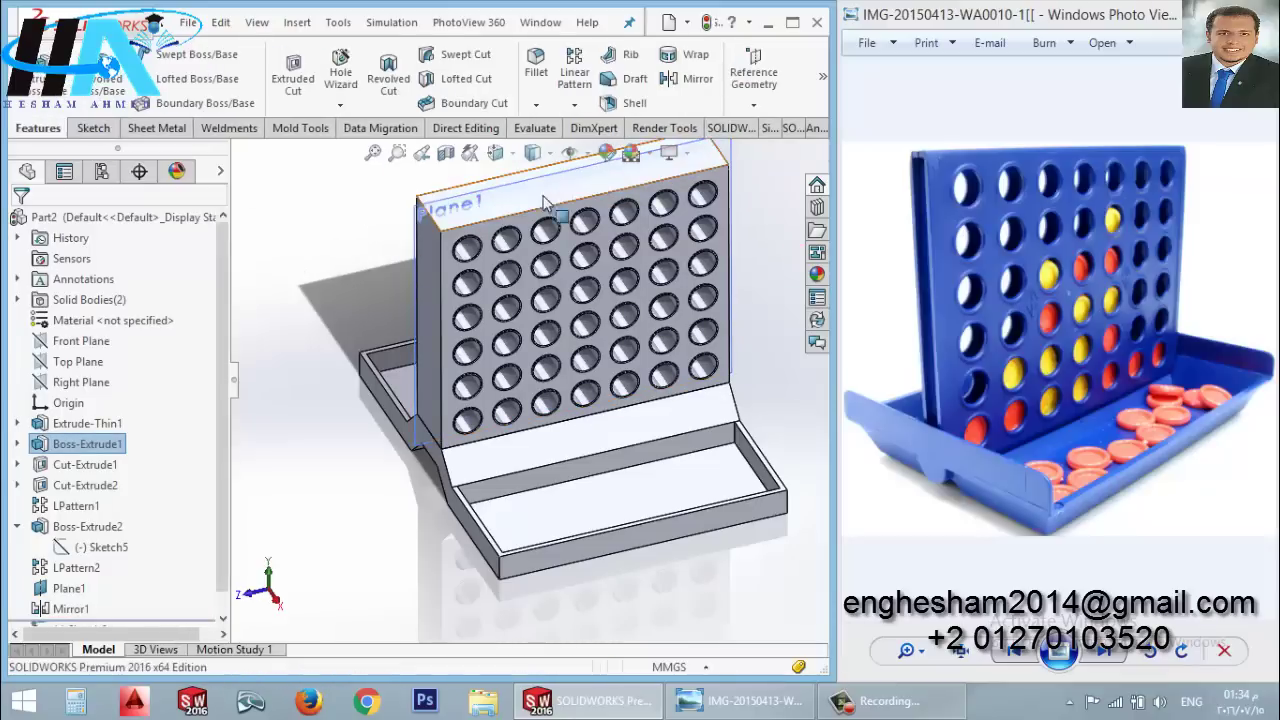
# Step: Hide Plane1 and select the board's top face
pyautogui.click(418, 298)
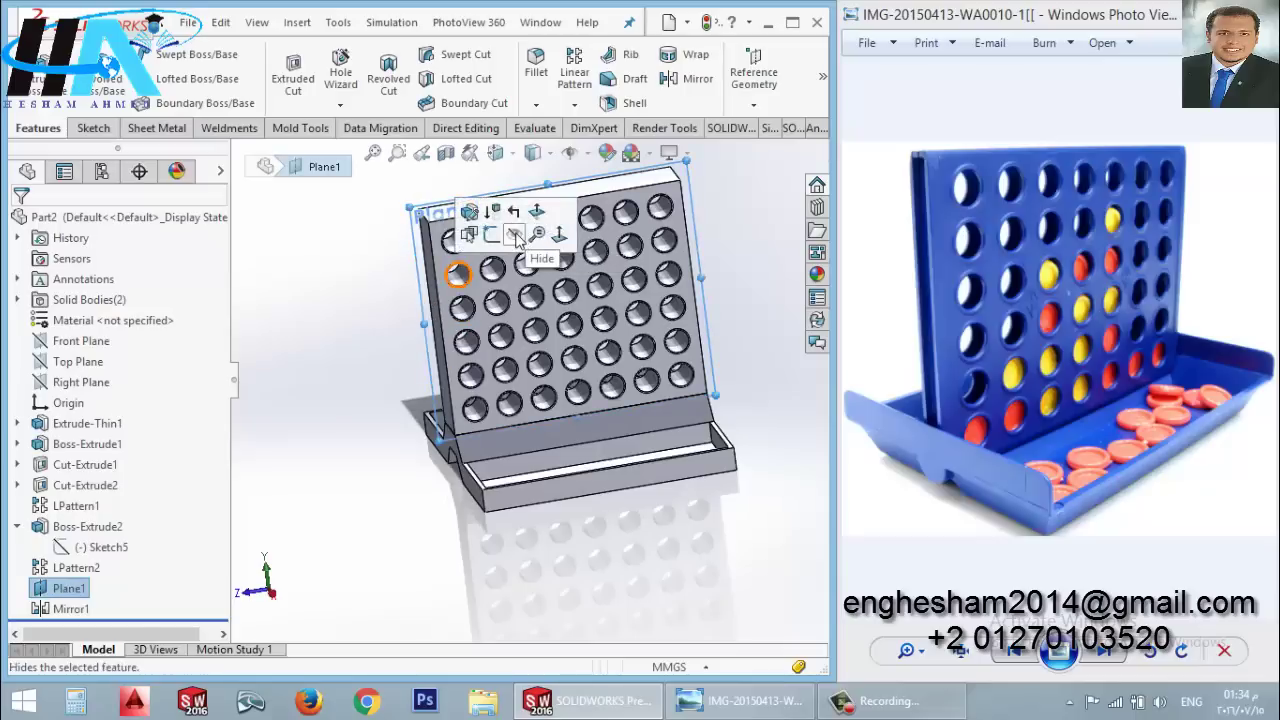
pyautogui.click(502, 226)
pyautogui.click(415, 258)
pyautogui.moveTo(478, 203); pyautogui.dragTo(510, 243, button='middle')
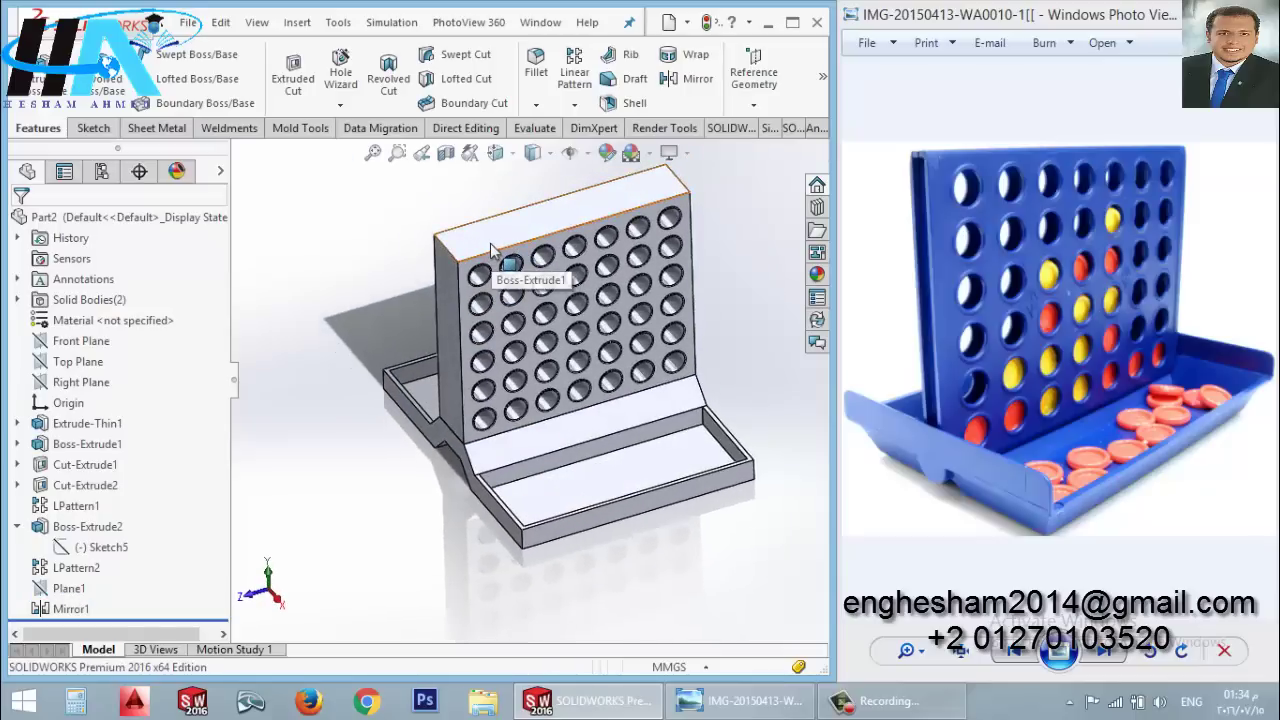
pyautogui.click(490, 242)
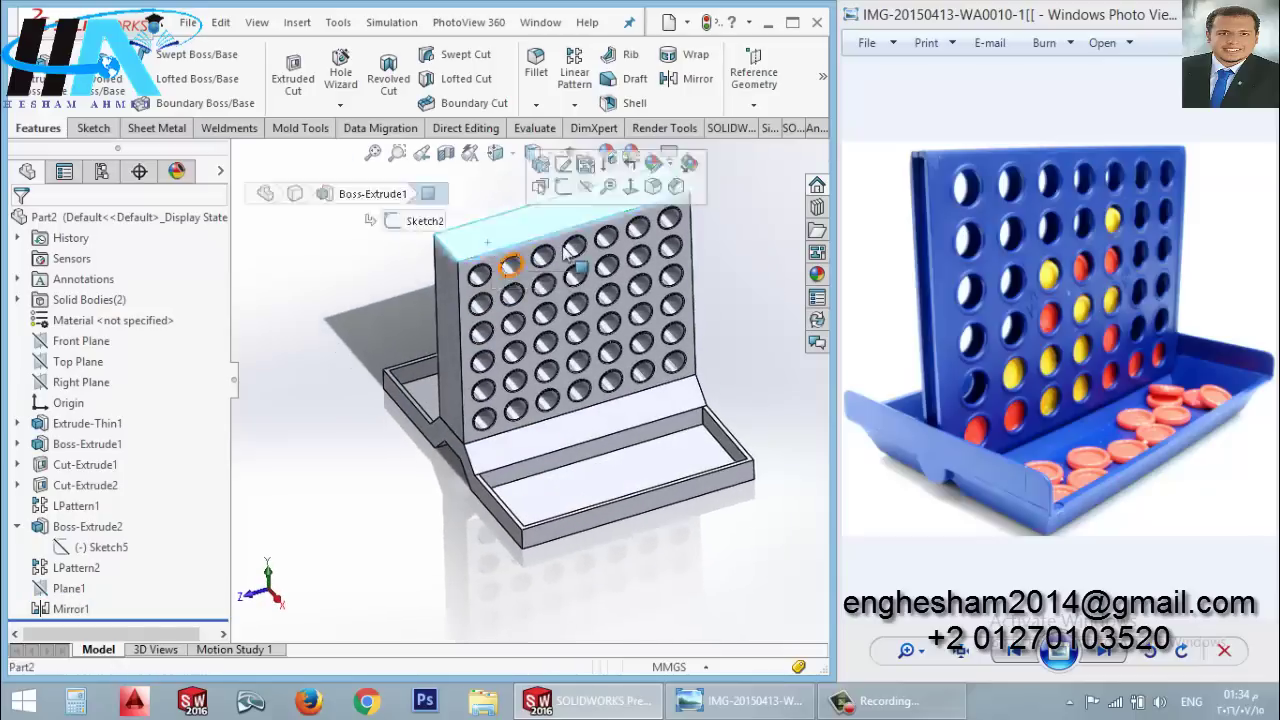
# Step: Start a sketch on the top face, view it normal, and draw a corner rectangle near the strip's top
pyautogui.click(566, 191)
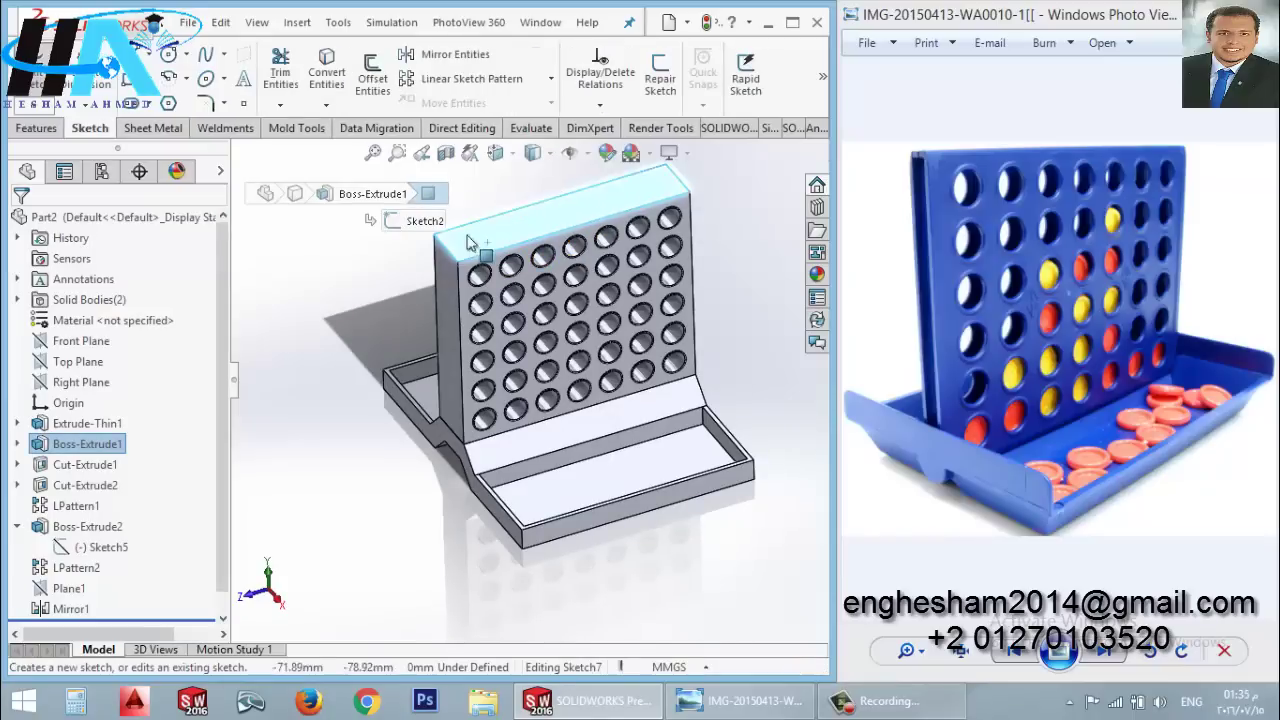
pyautogui.press('space')
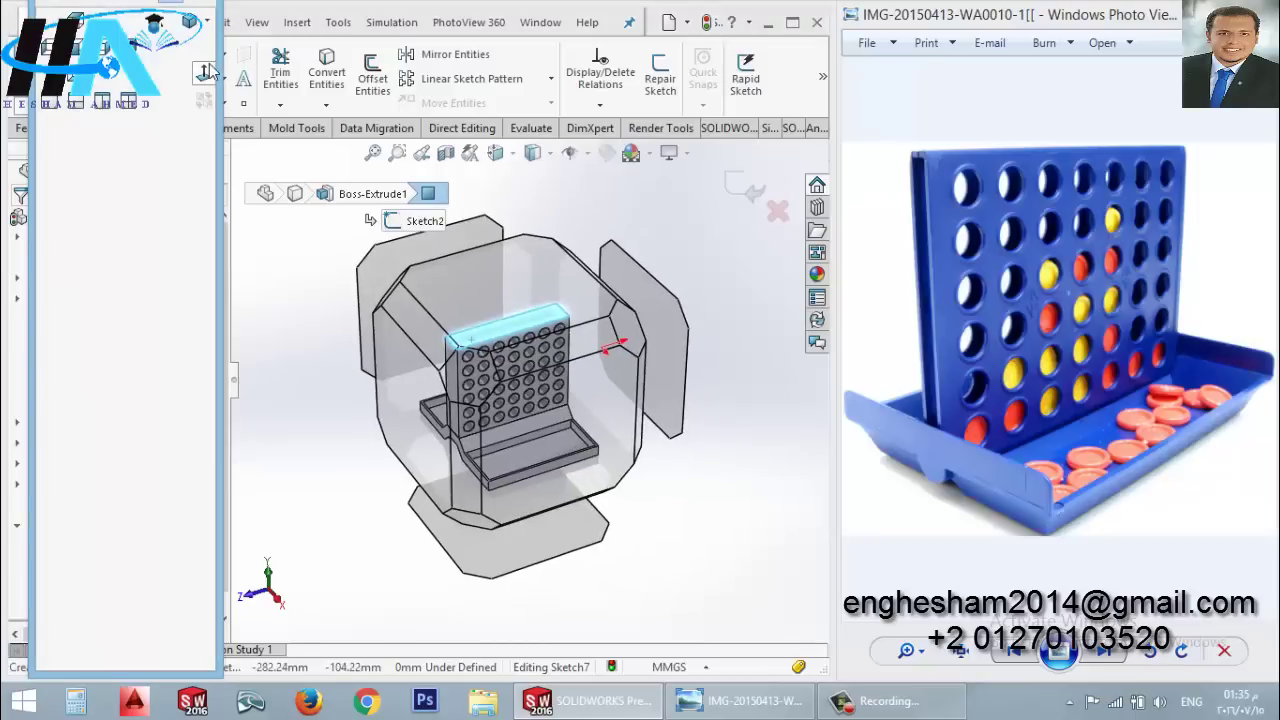
pyautogui.click(423, 259)
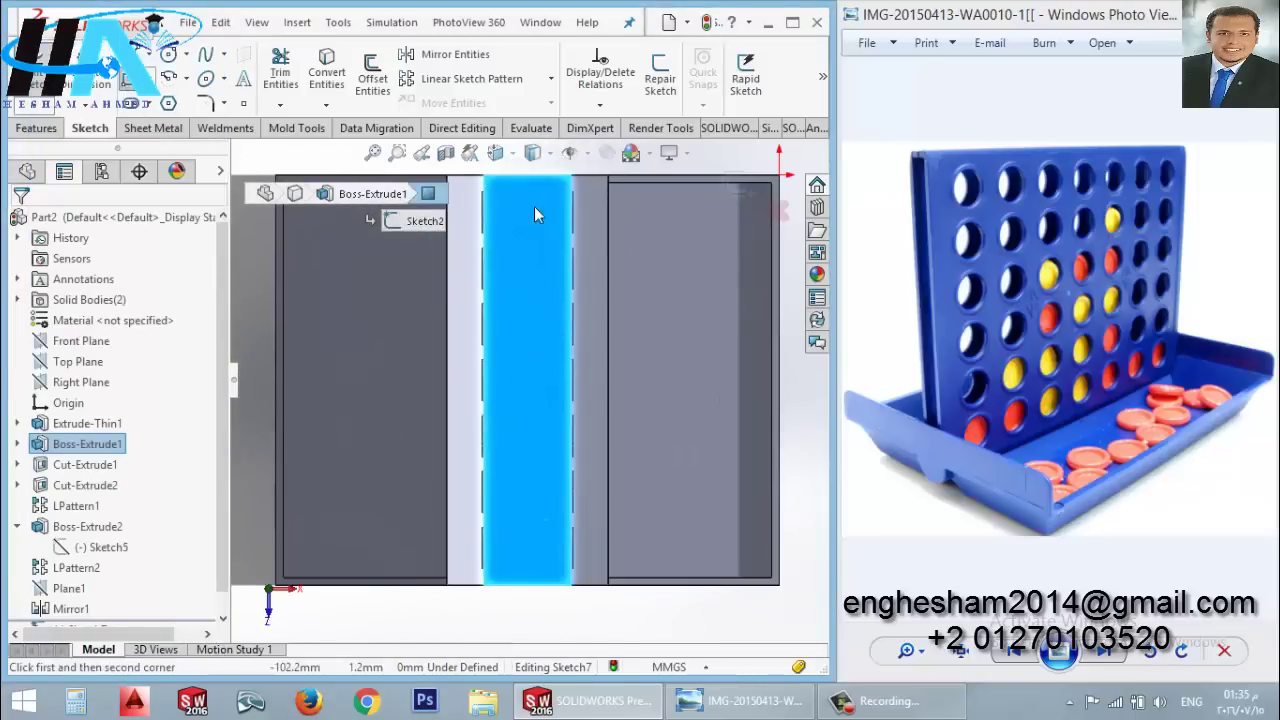
pyautogui.click(131, 78)
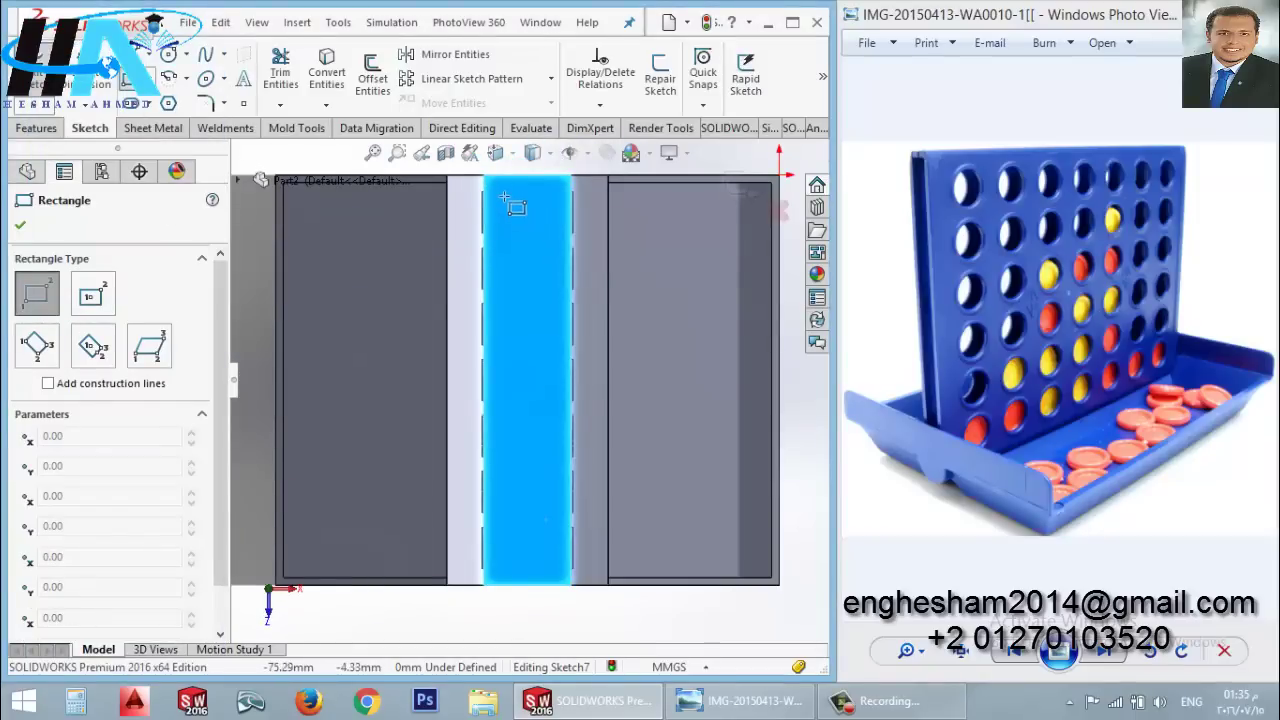
pyautogui.moveTo(494, 186); pyautogui.dragTo(558, 228)
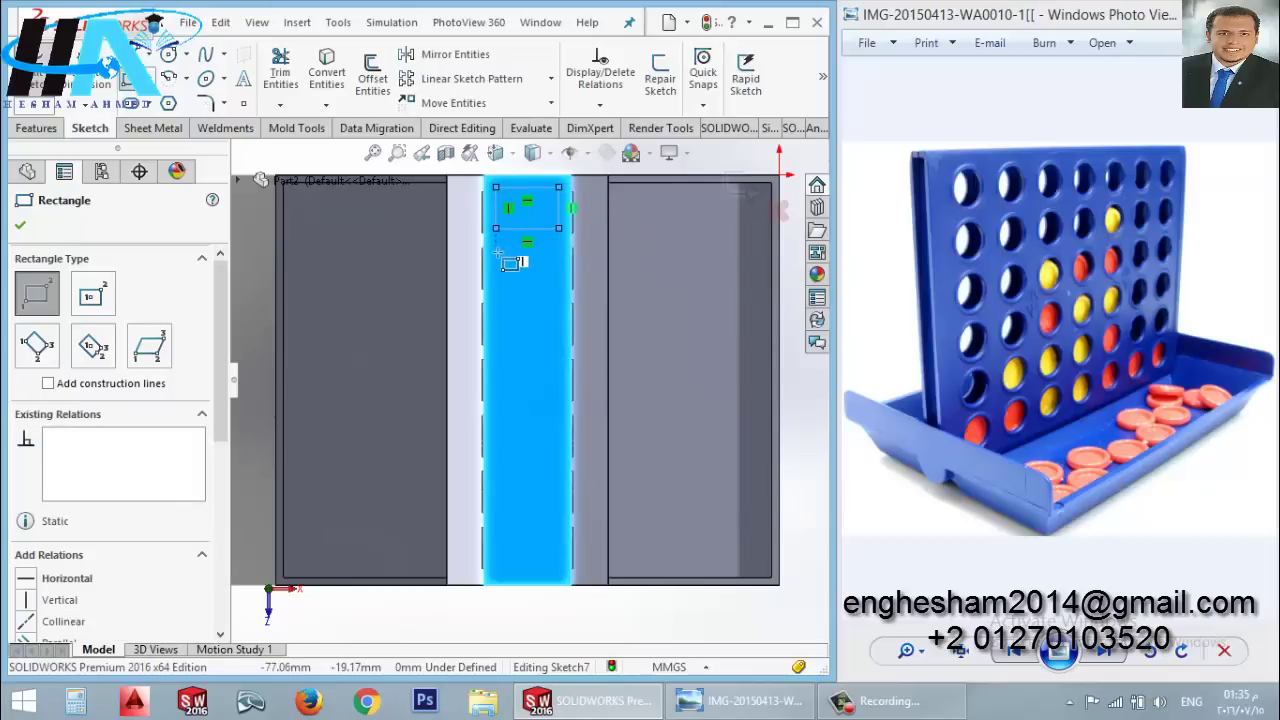
pyautogui.moveTo(495, 247); pyautogui.dragTo(552, 296)
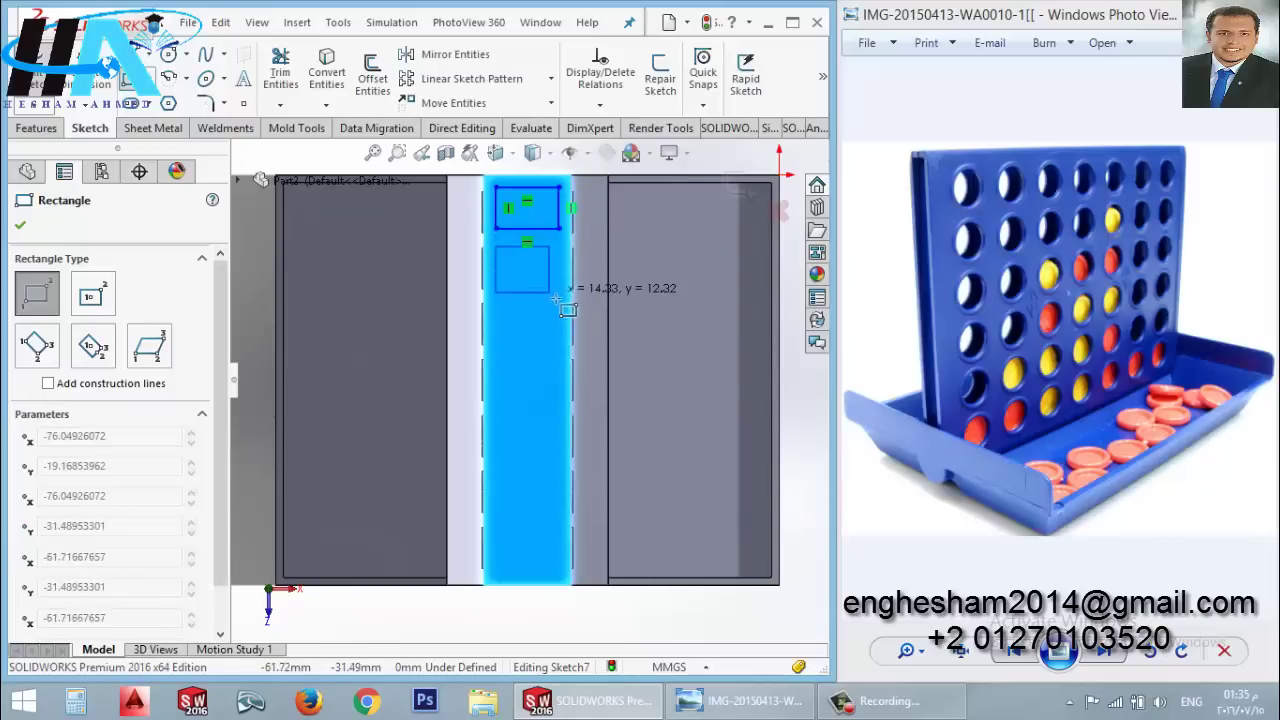
pyautogui.press('Escape')
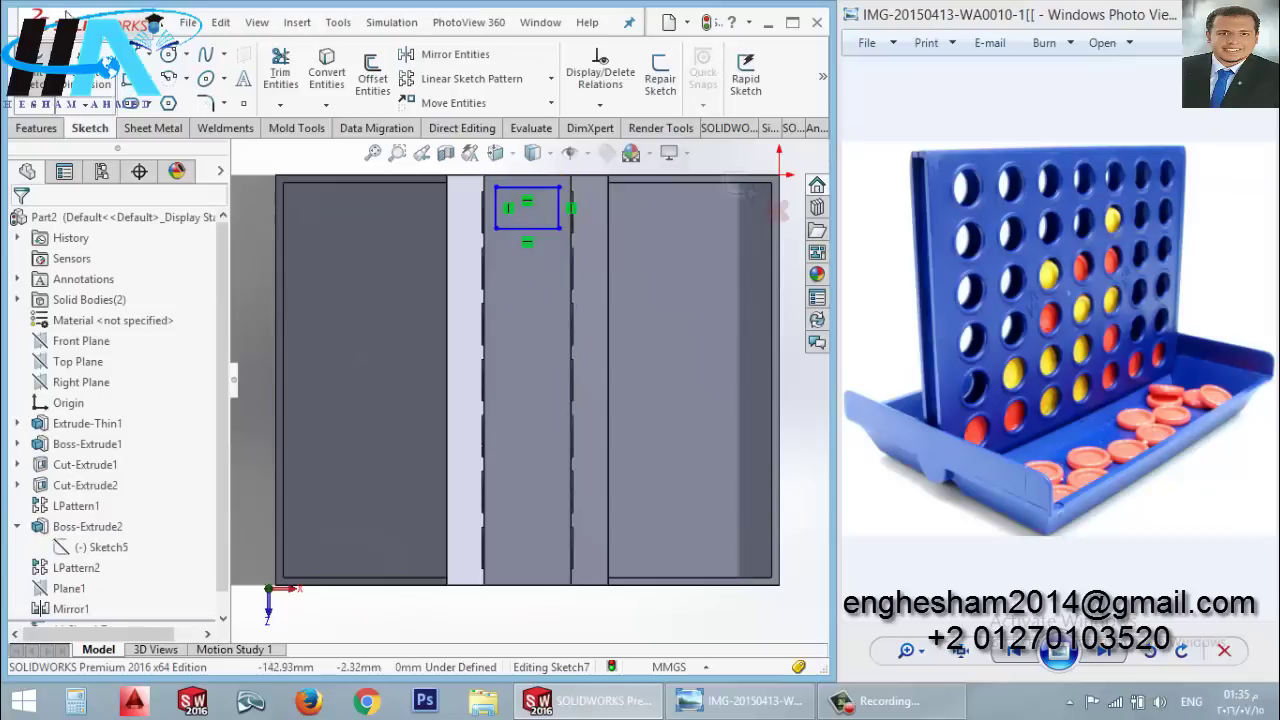
# Step: Dimension the rectangle 18 mm wide and 3 mm in from the strip's side edge
pyautogui.keyDown('ctrl'); pyautogui.moveTo(621, 250); pyautogui.dragTo(626, 343, button='middle'); pyautogui.keyUp('ctrl')
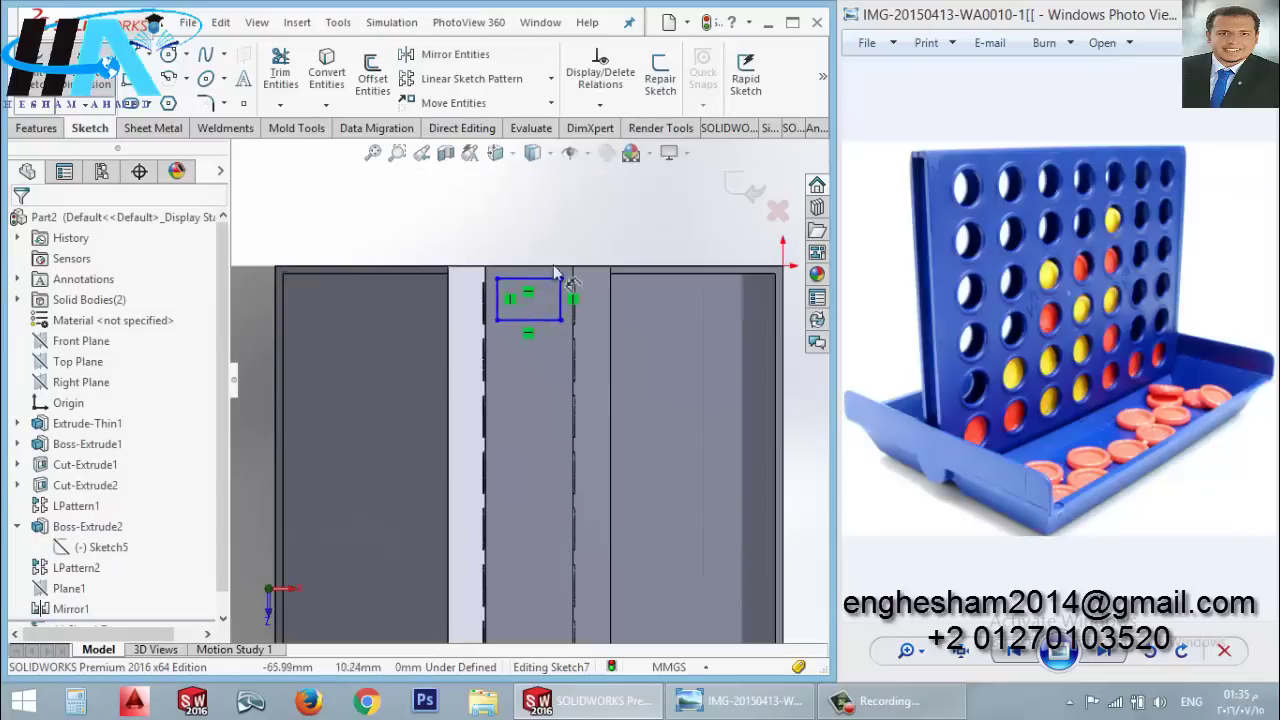
pyautogui.scroll(-3, 533, 328)
pyautogui.click(533, 321)
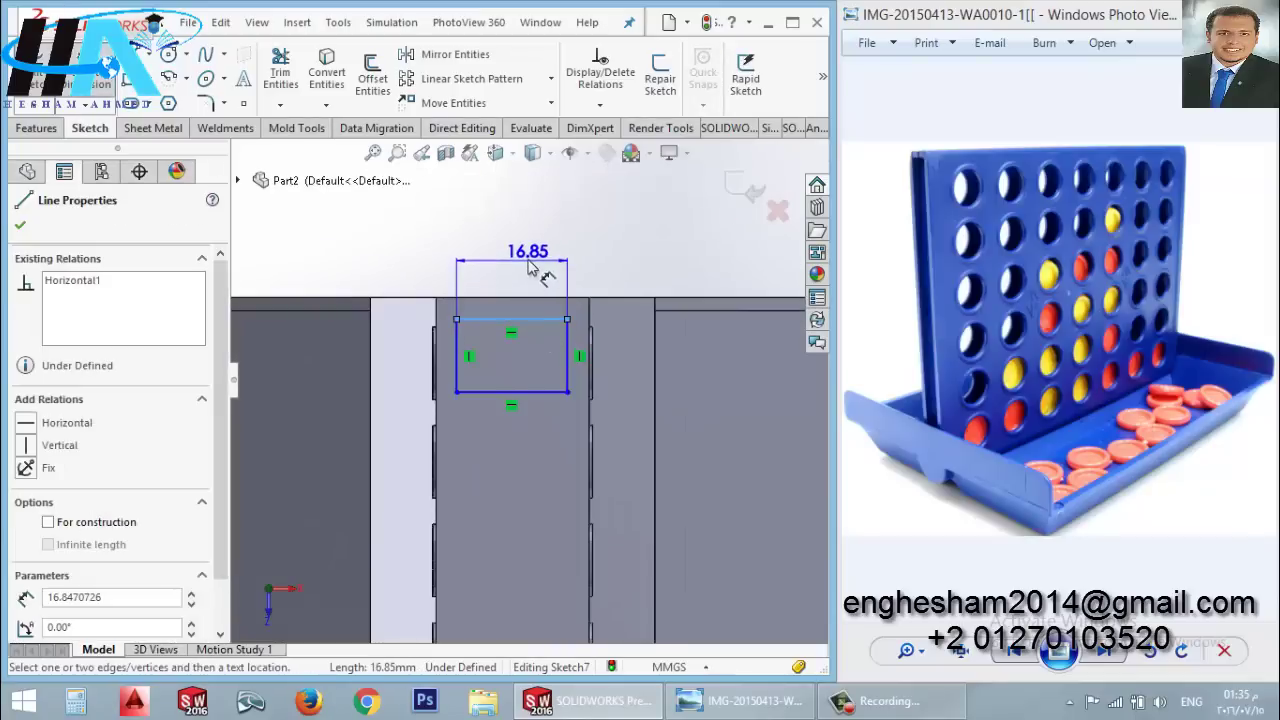
pyautogui.click(530, 252)
pyautogui.write('18')
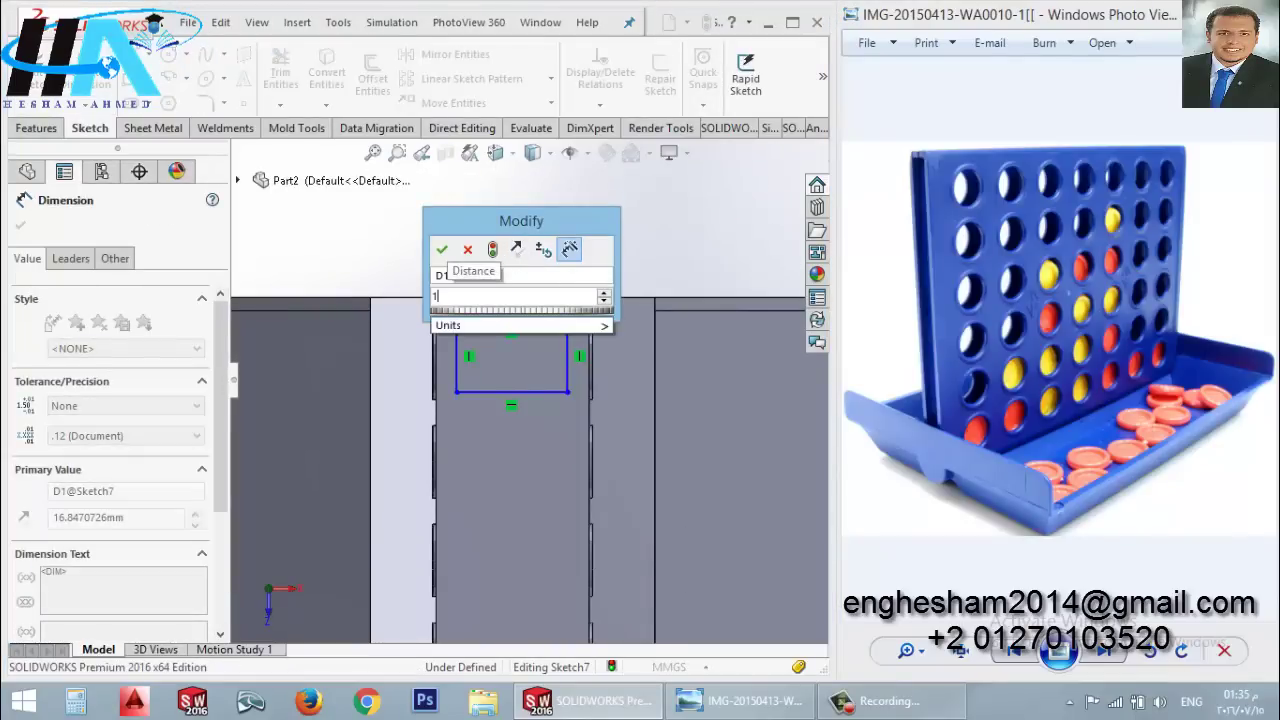
pyautogui.press('Return')
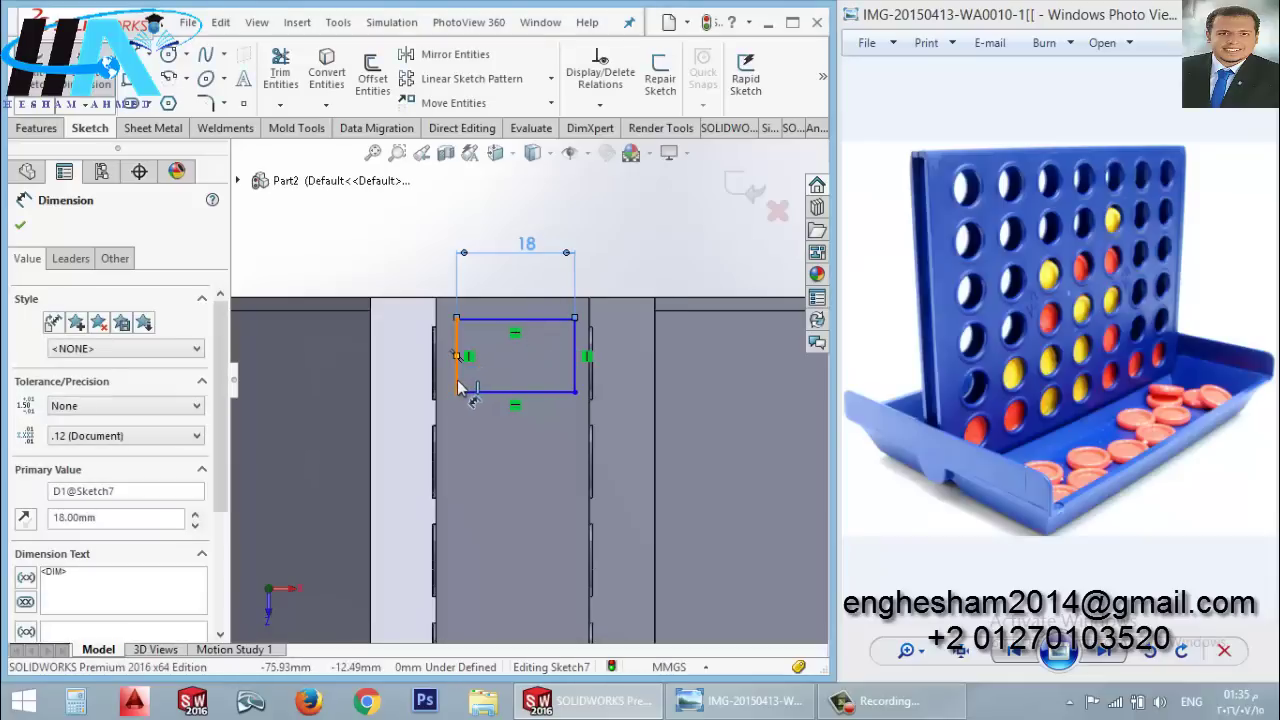
pyautogui.click(437, 400)
pyautogui.click(456, 370)
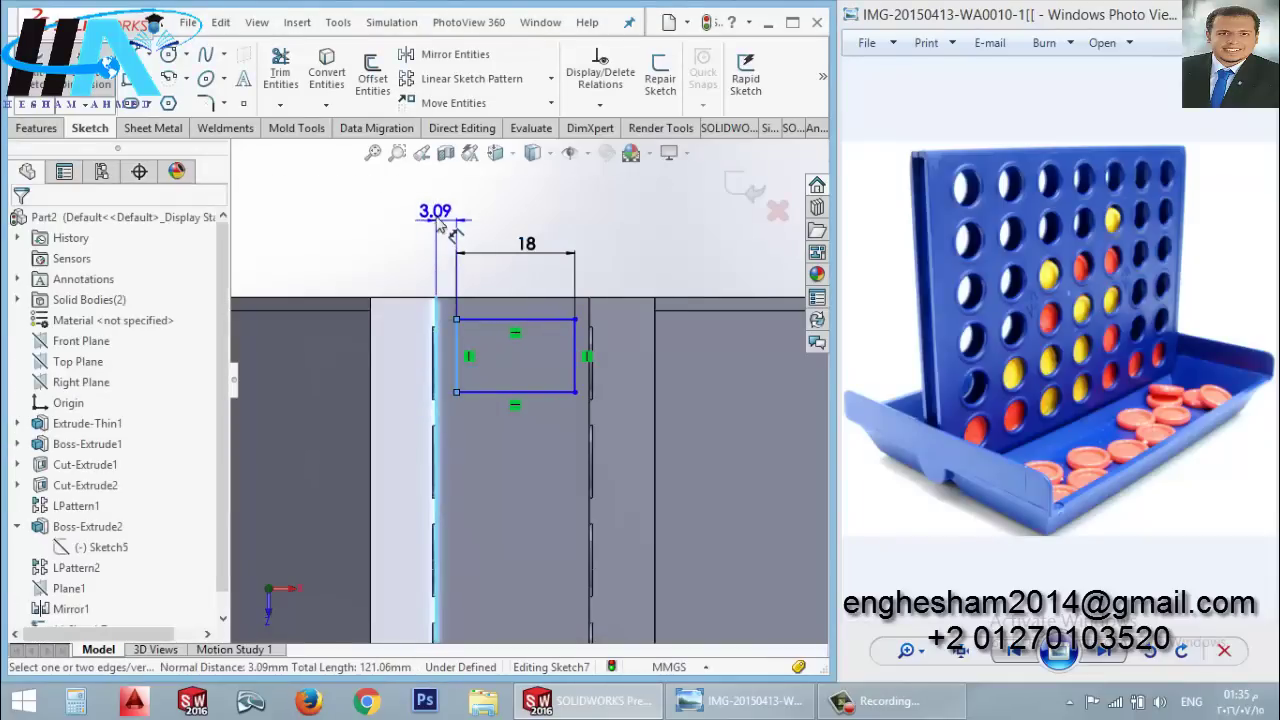
pyautogui.click(436, 222)
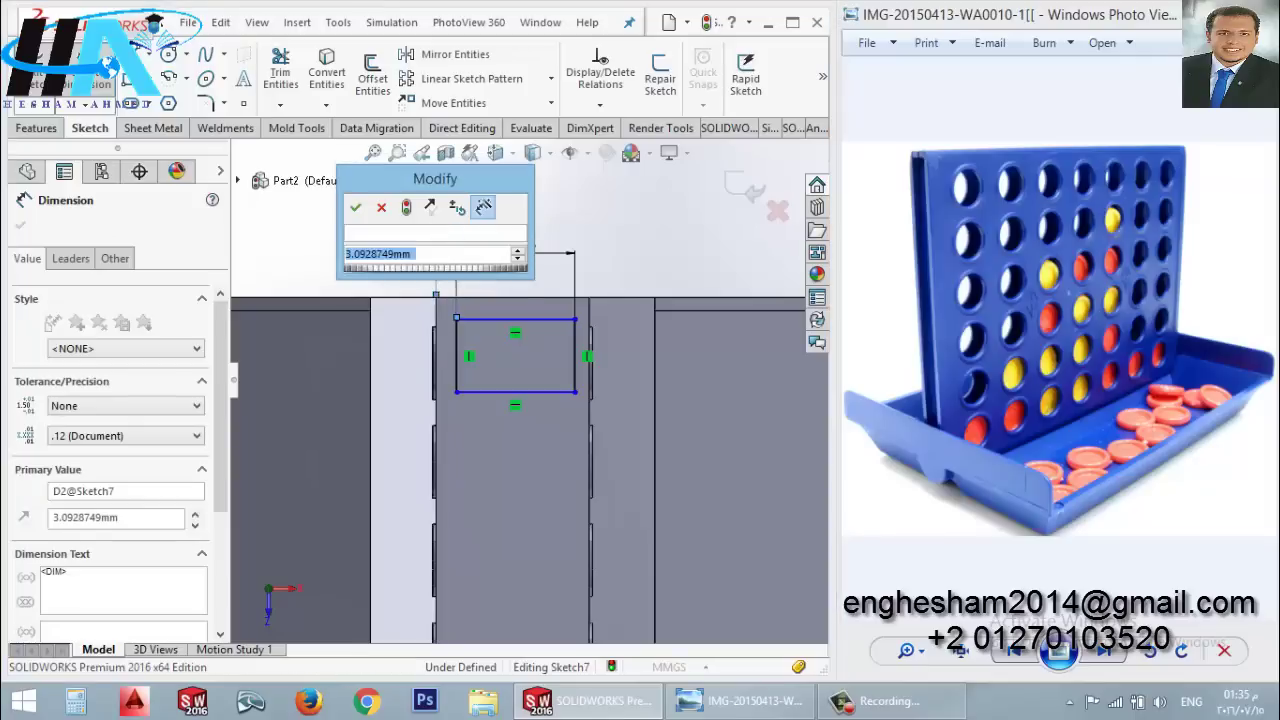
pyautogui.click(432, 204)
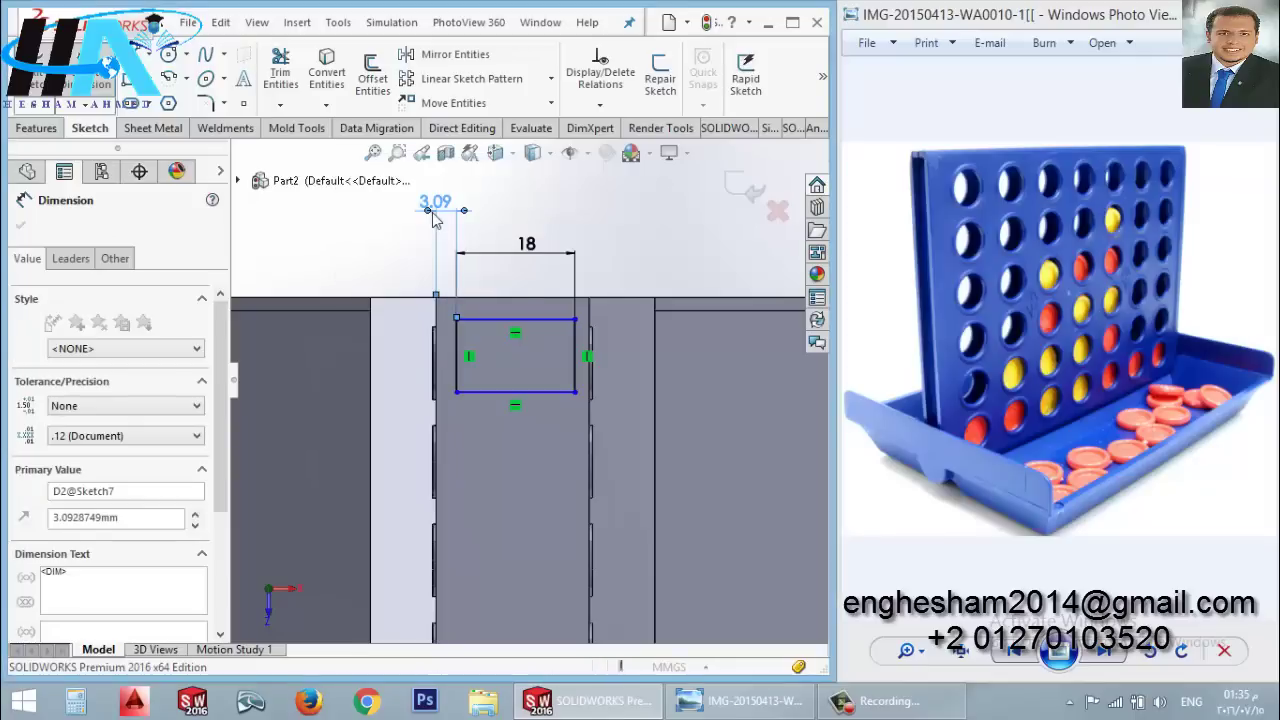
# Step: Place the rectangle 3 mm below the board's top edge and make it 14 mm tall
pyautogui.click(530, 320)
pyautogui.click(513, 298)
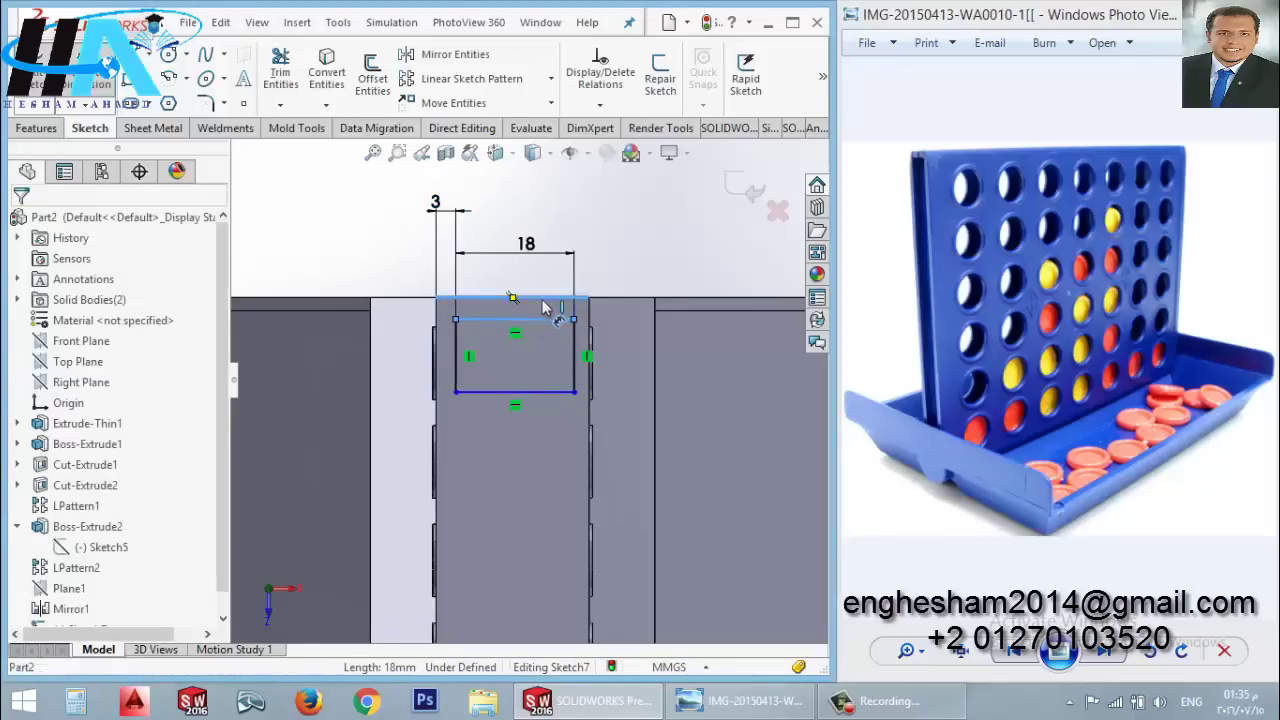
pyautogui.click(641, 323)
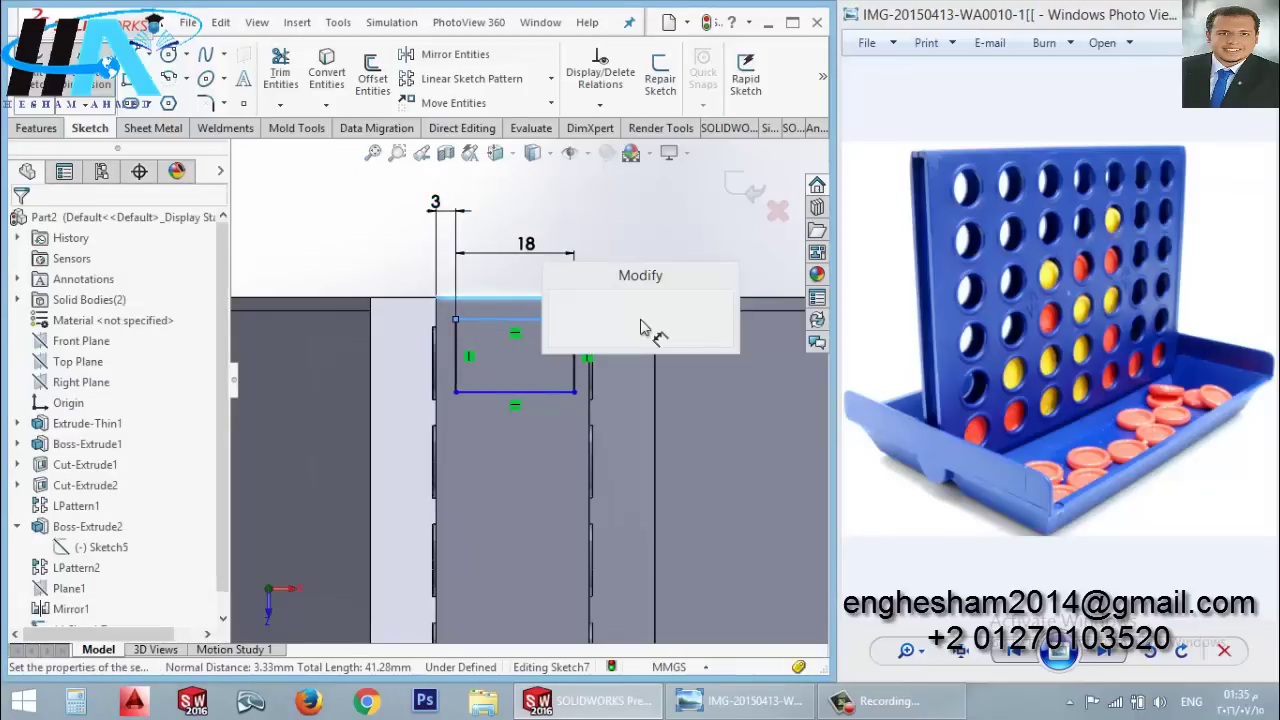
pyautogui.write('3.00mm')
pyautogui.press('Return')
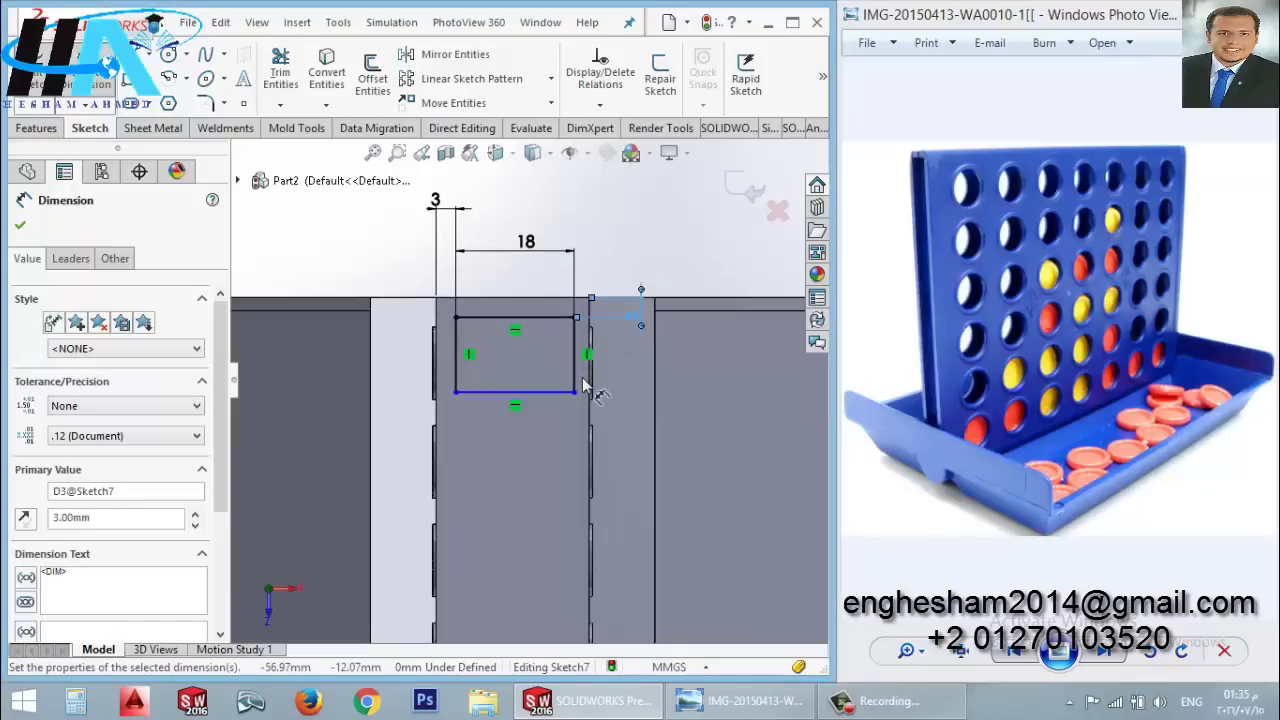
pyautogui.click(575, 383)
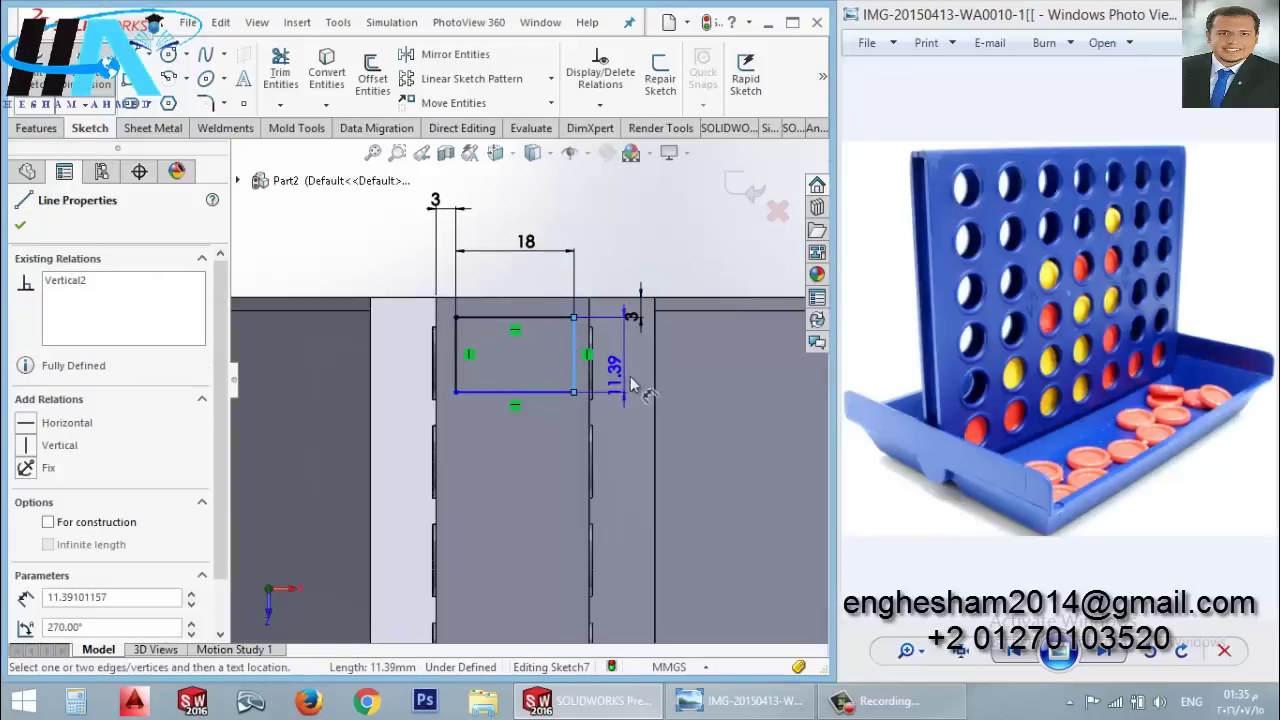
pyautogui.click(632, 377)
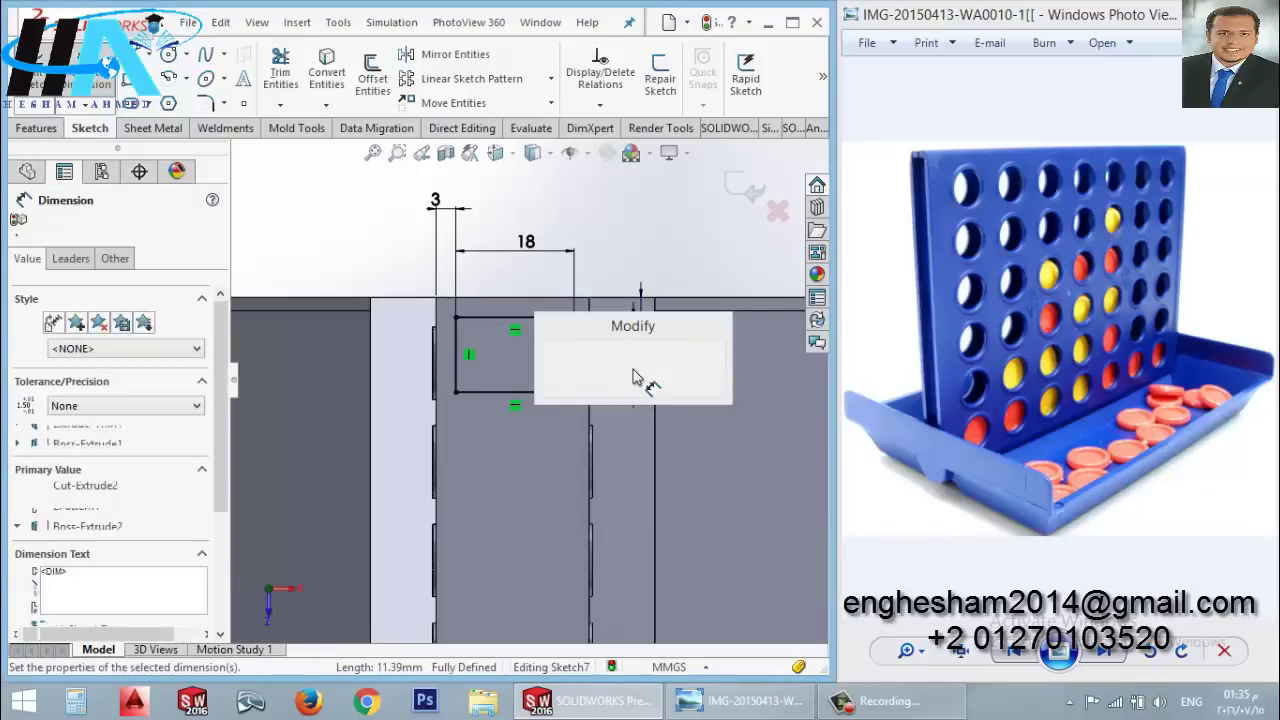
pyautogui.press('Escape')
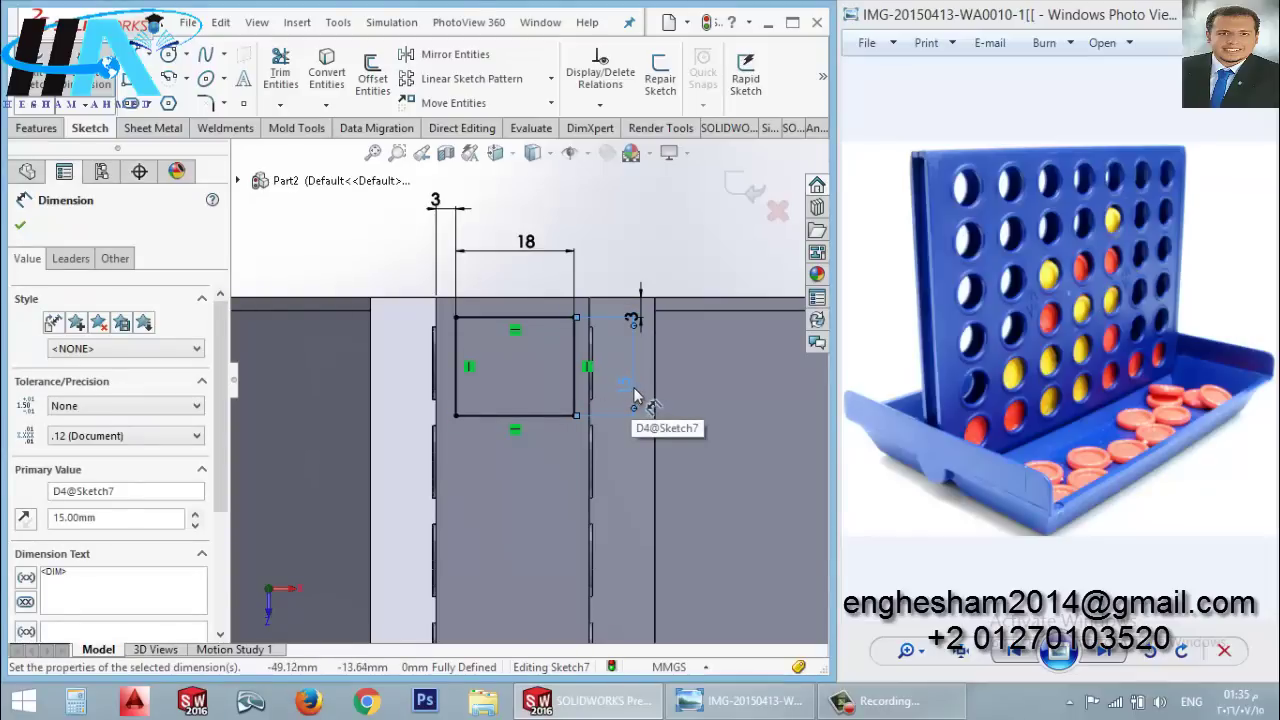
pyautogui.doubleClick(634, 395)
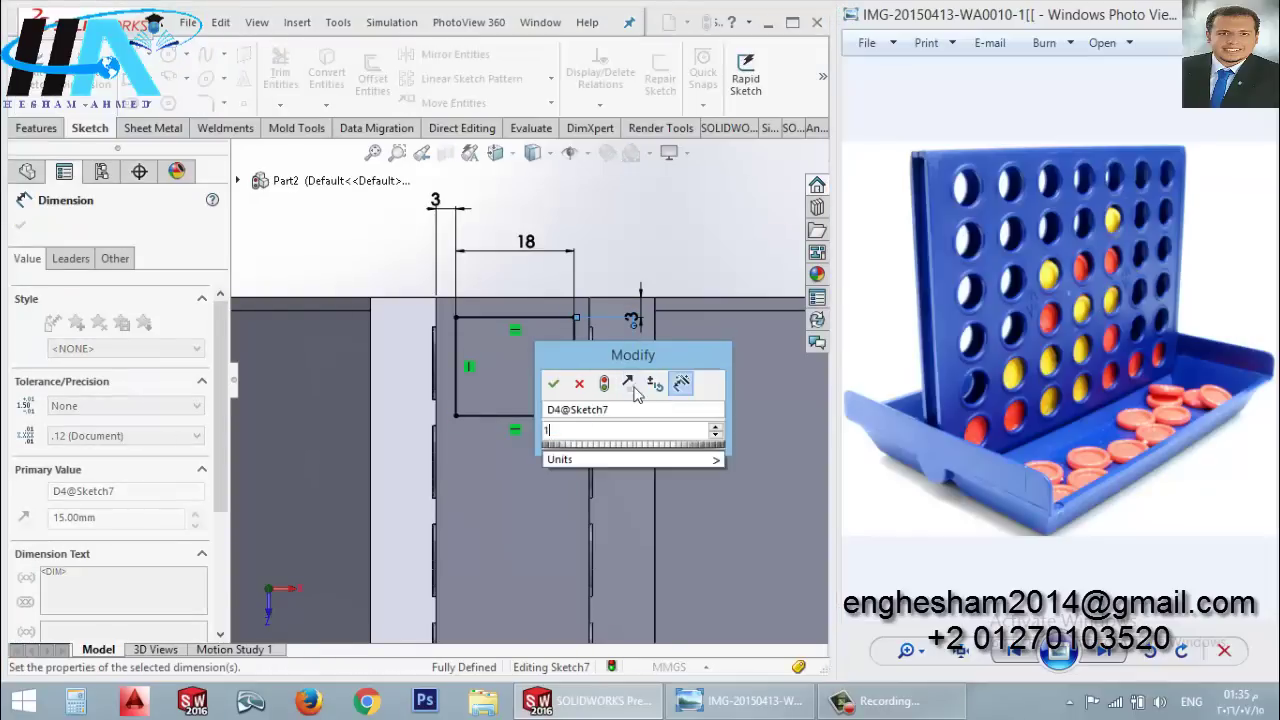
pyautogui.write('14')
pyautogui.press('Return')
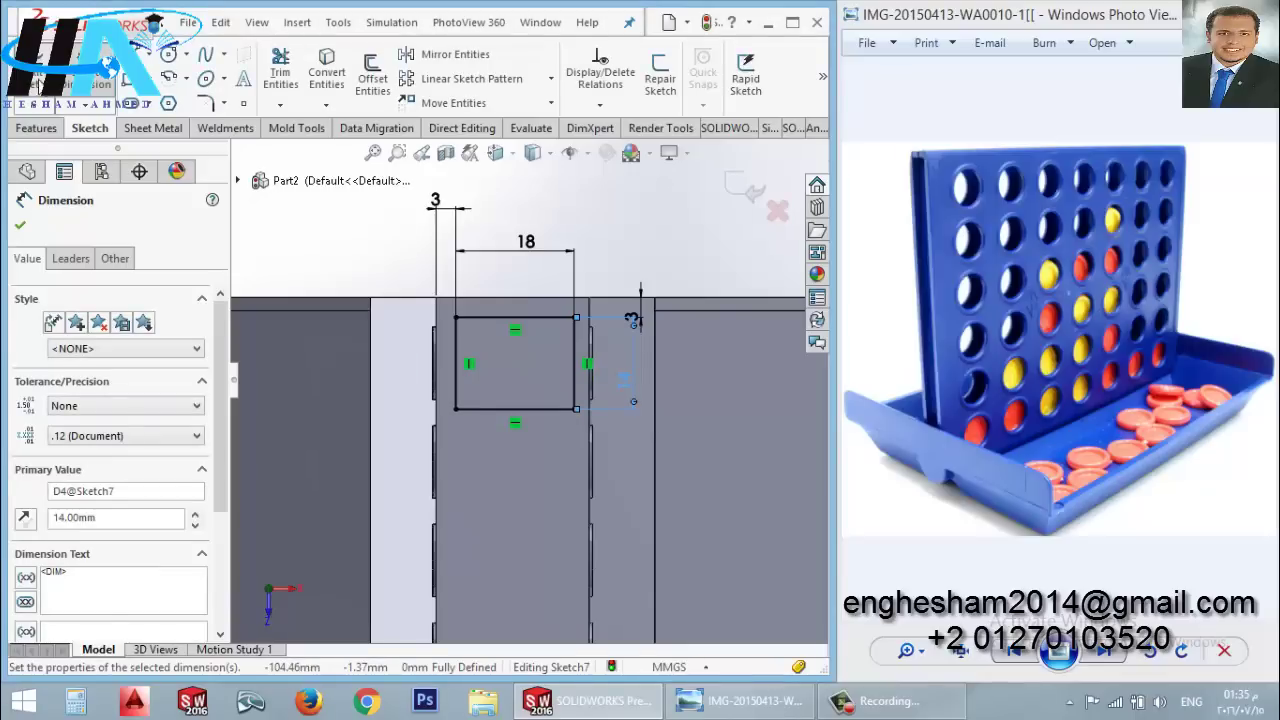
pyautogui.press('Escape')
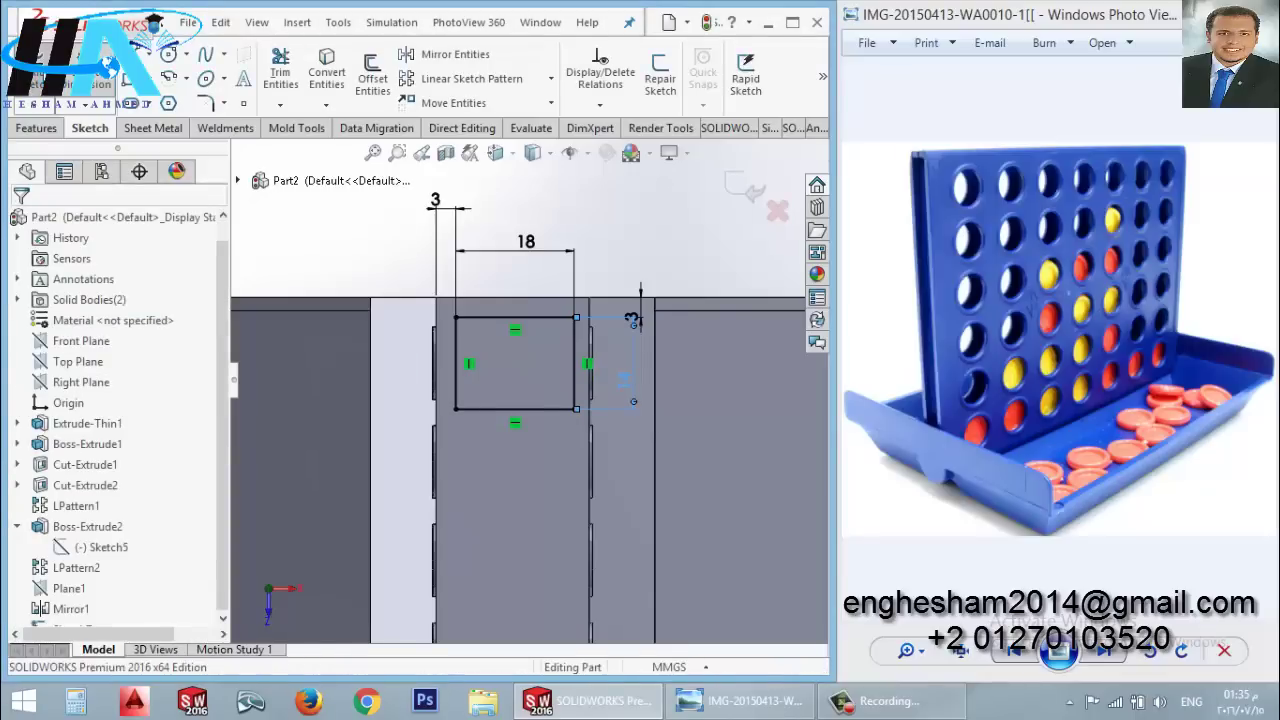
# Step: Extrude-cut the slot rectangle 95 mm blind into the board, then orbit to look down on it
pyautogui.click(292, 76)
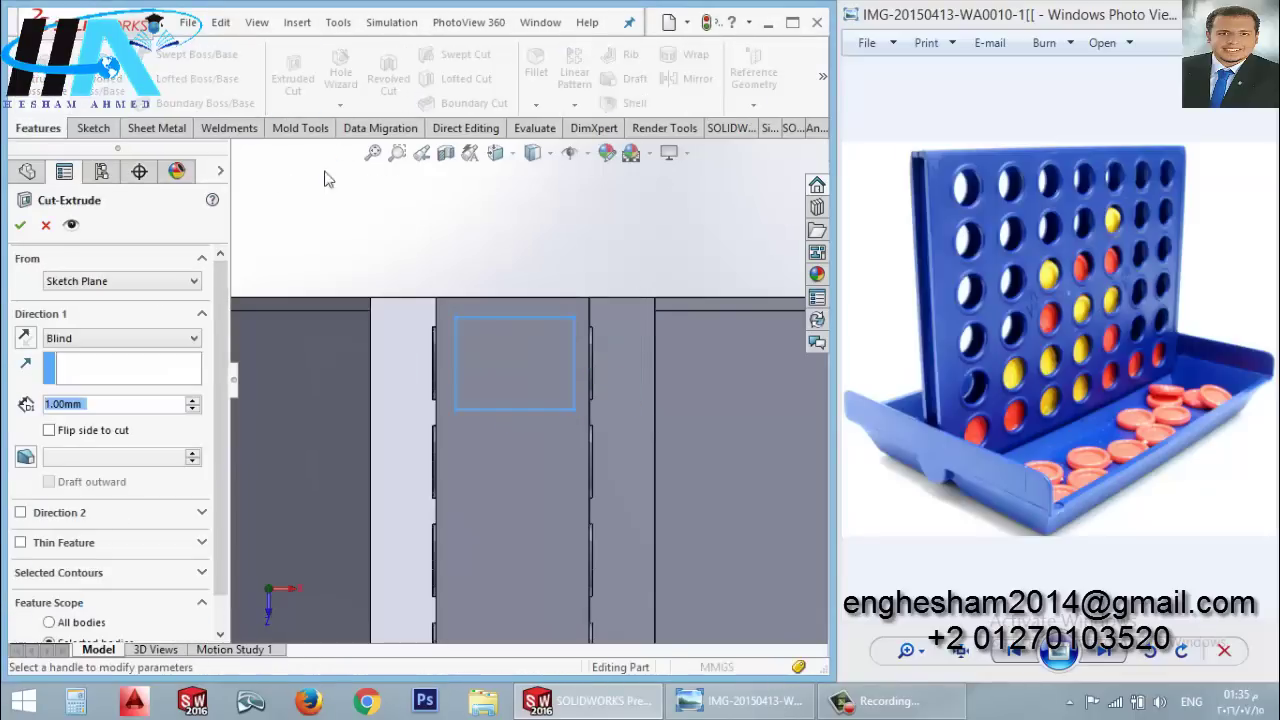
pyautogui.scroll(-3, 432, 414)
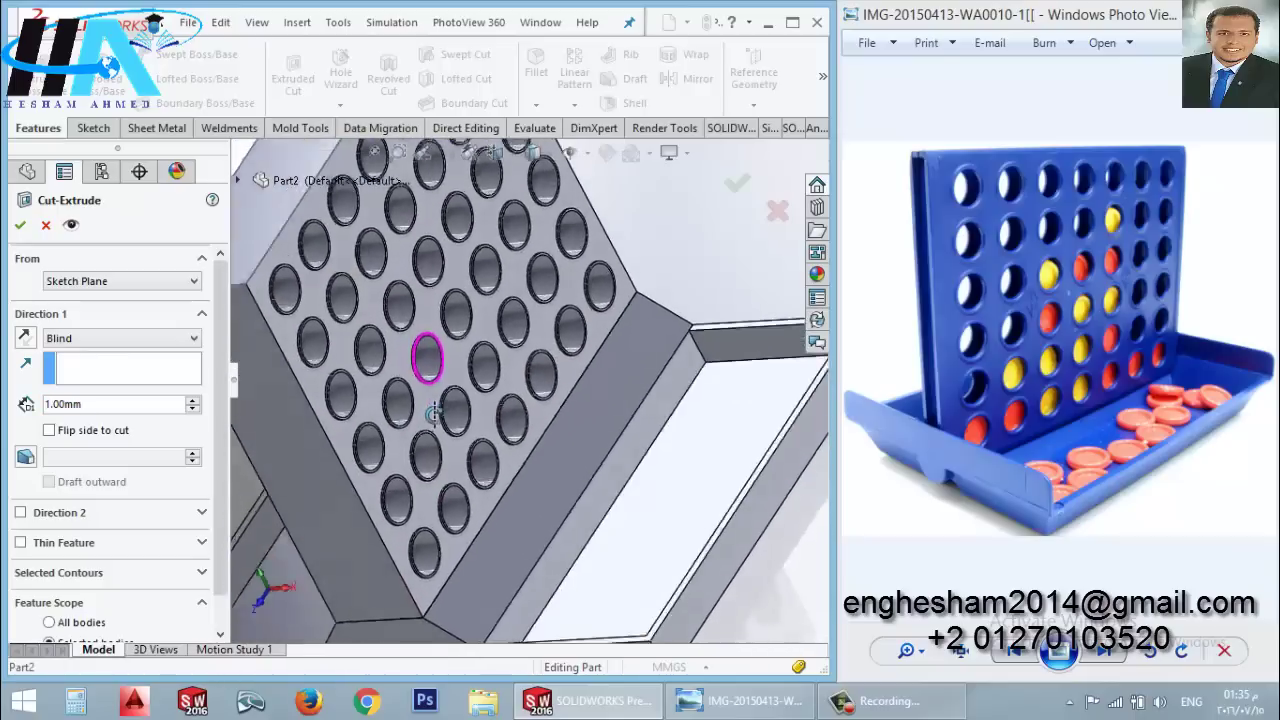
pyautogui.scroll(3, 432, 414)
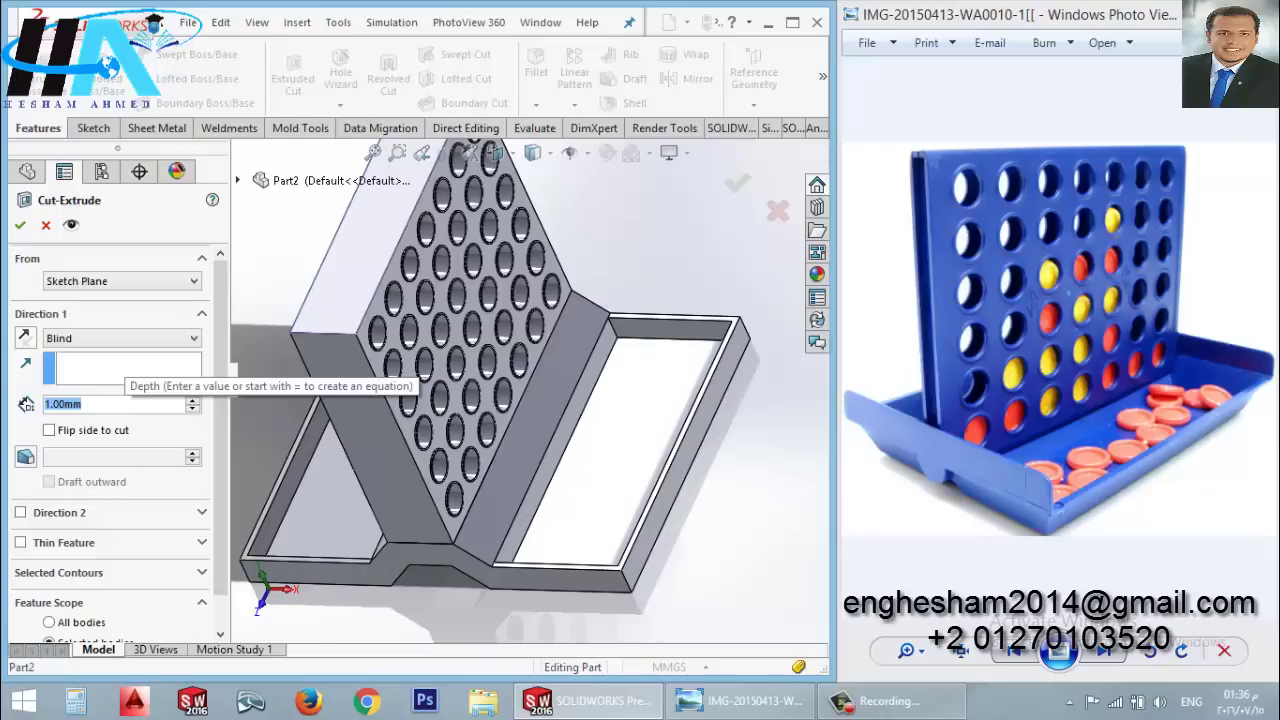
pyautogui.write('95')
pyautogui.press('Return')
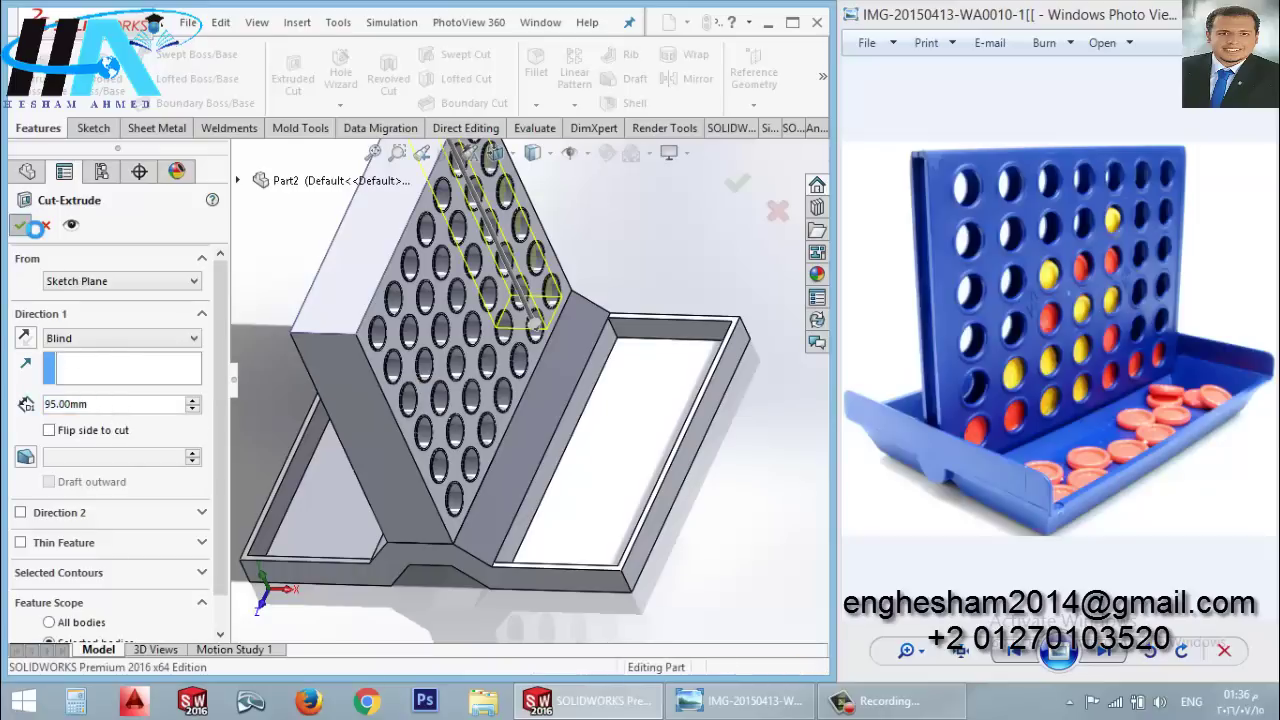
pyautogui.click(22, 224)
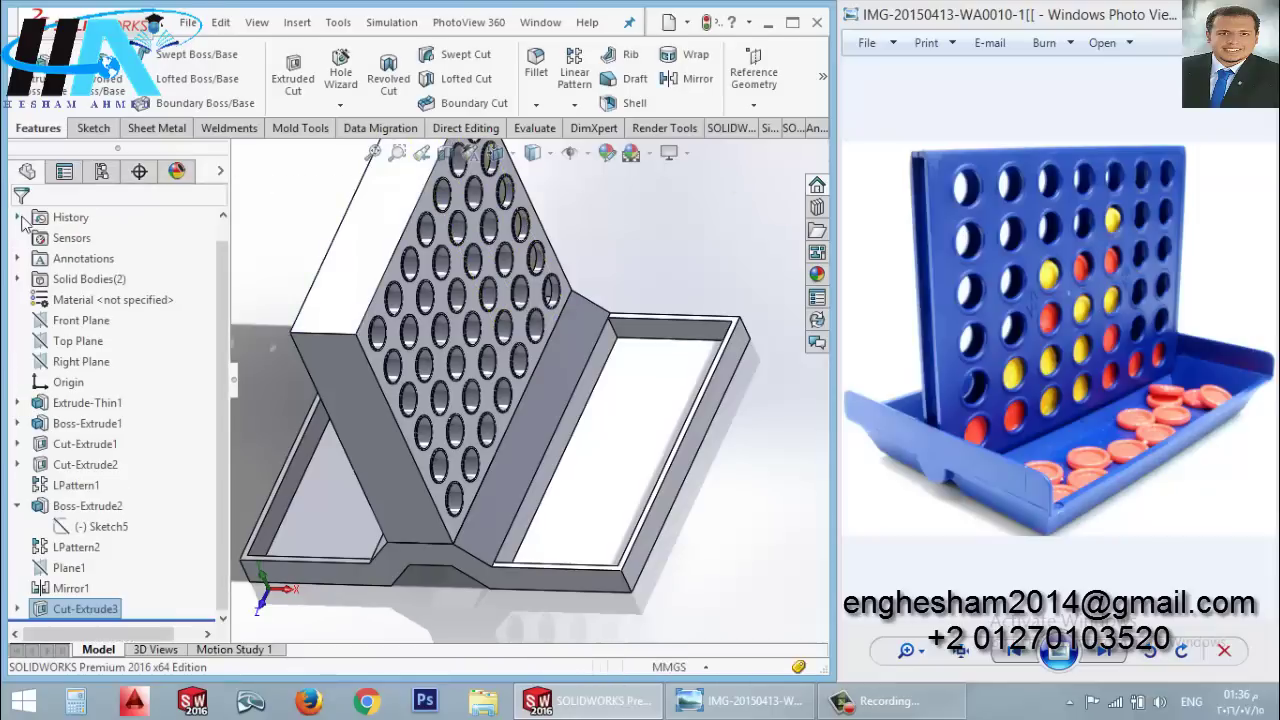
pyautogui.moveTo(480, 400)
pyautogui.mouseDown(button='middle')
pyautogui.moveTo(437, 472)
pyautogui.moveTo(491, 520)
pyautogui.moveTo(478, 510)
pyautogui.mouseUp(button='middle')
pyautogui.moveTo(484, 505); pyautogui.dragTo(497, 135, button='middle')
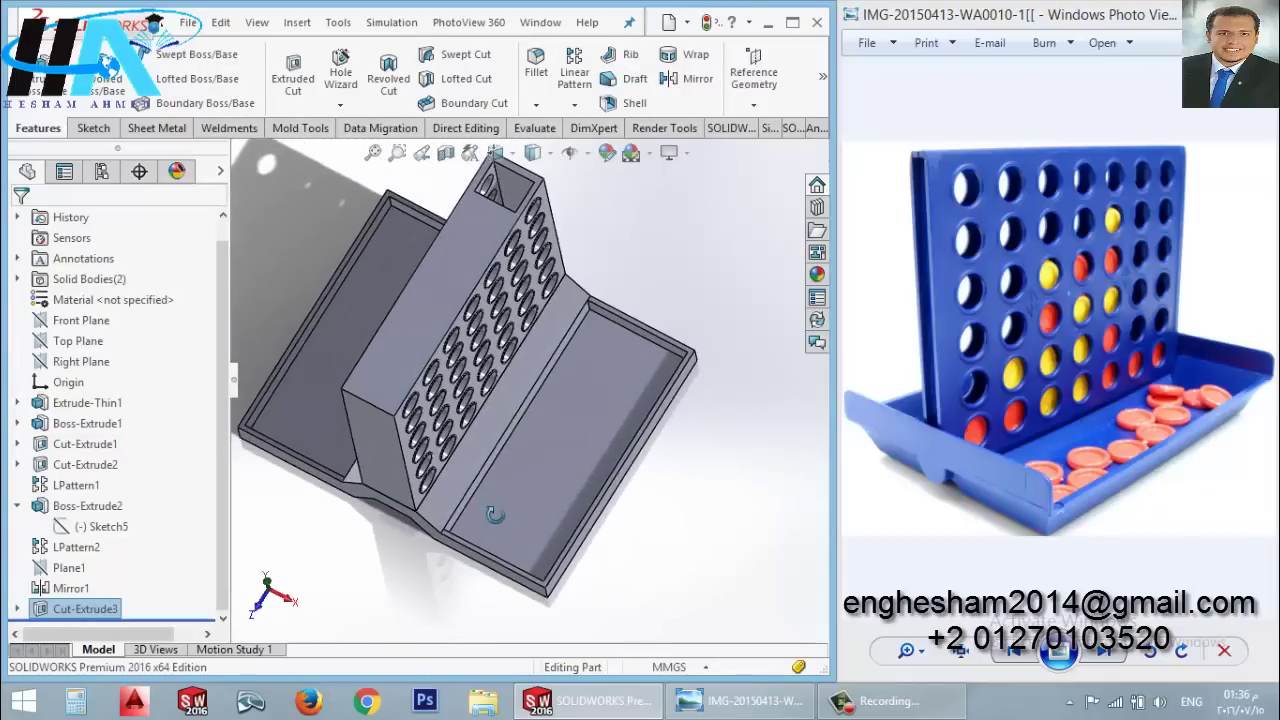
# Step: Linear-pattern the slot cut along the wall's top edge, reversed, 15 mm apart, 7 instances
pyautogui.click(574, 72)
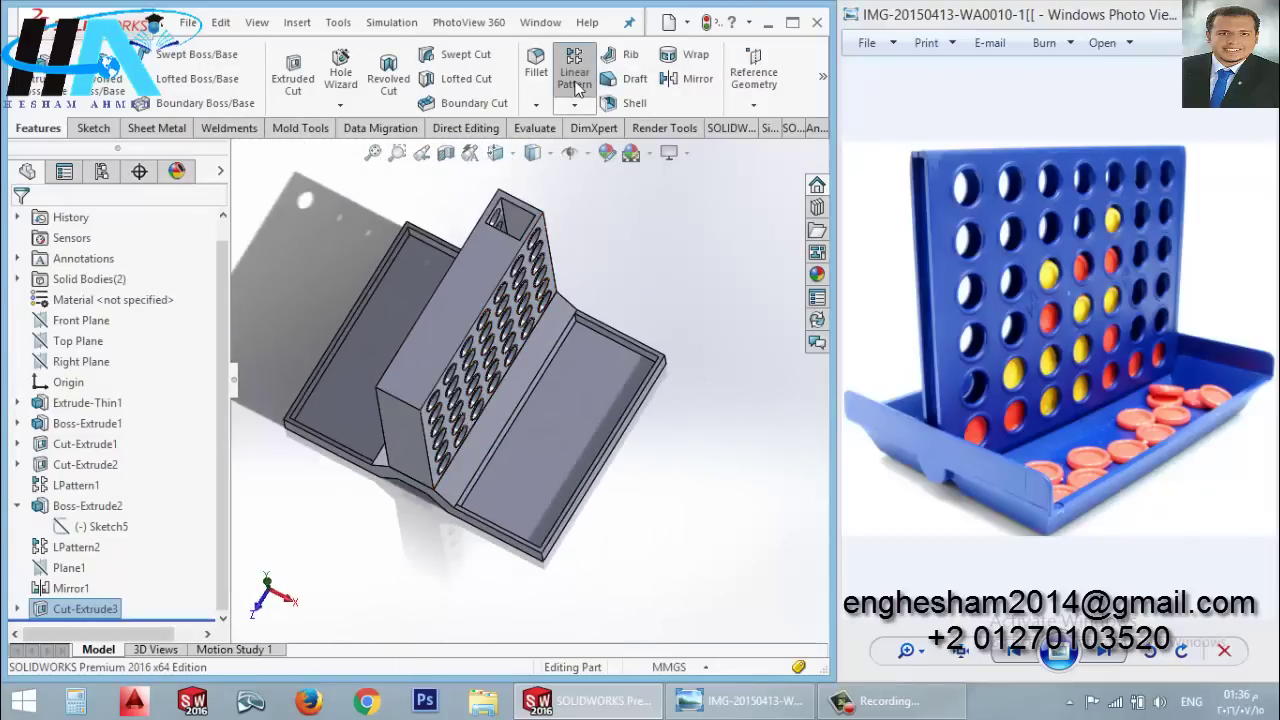
pyautogui.moveTo(486, 251); pyautogui.dragTo(500, 237, button='middle')
pyautogui.scroll(-2, 500, 235)
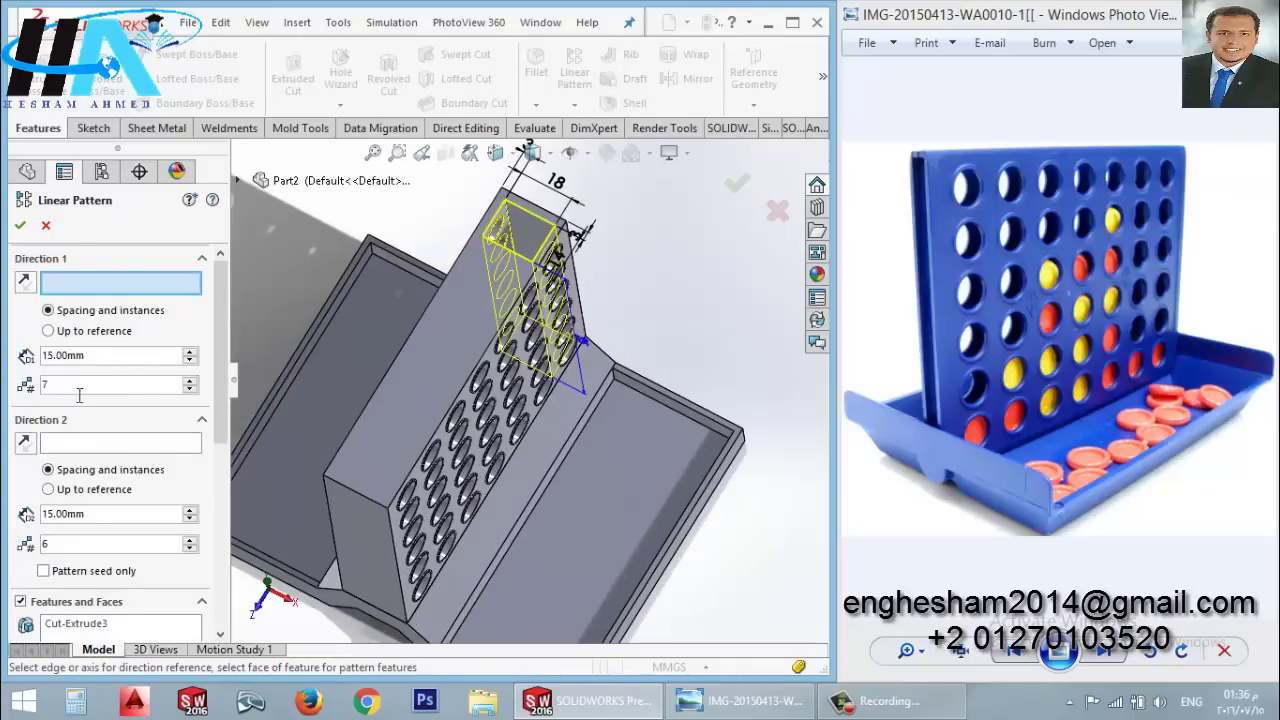
pyautogui.click(408, 340)
pyautogui.click(26, 282)
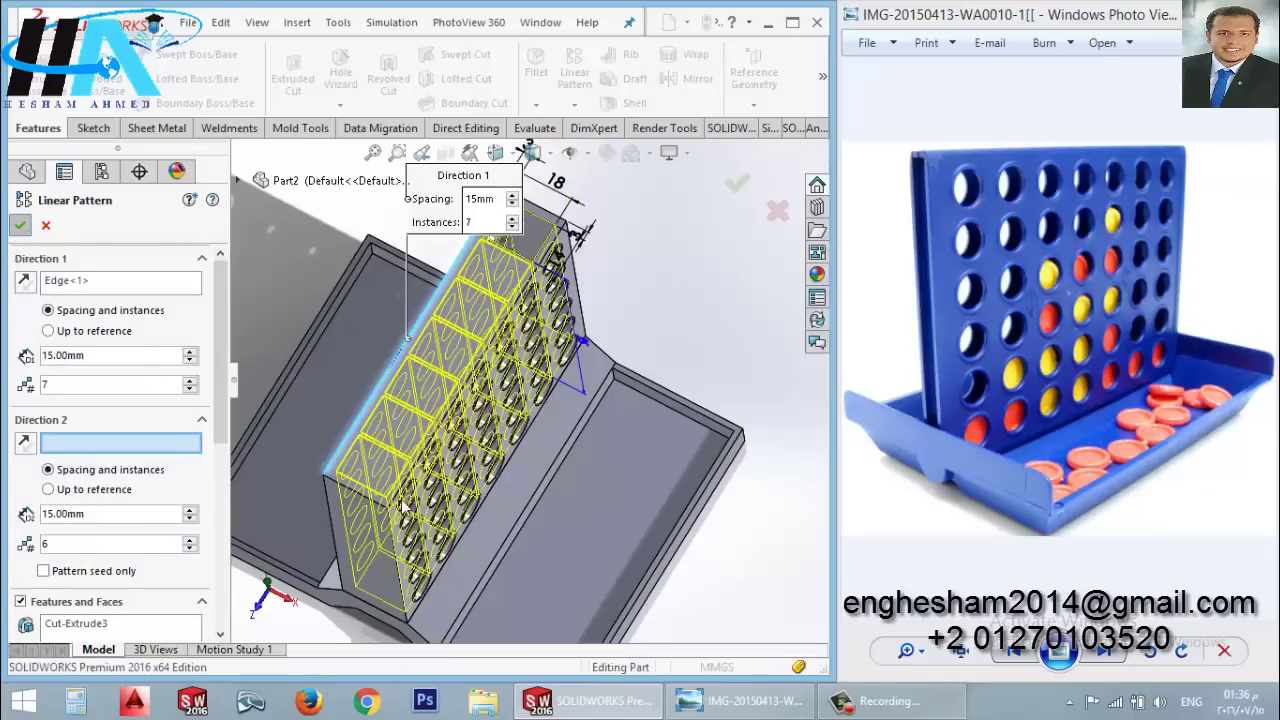
# Step: Orbit to inspect the seven slots and select the wall's left side face
pyautogui.moveTo(432, 540)
pyautogui.mouseDown(button='middle')
pyautogui.moveTo(437, 577)
pyautogui.moveTo(440, 453)
pyautogui.moveTo(395, 485)
pyautogui.mouseUp(button='middle')
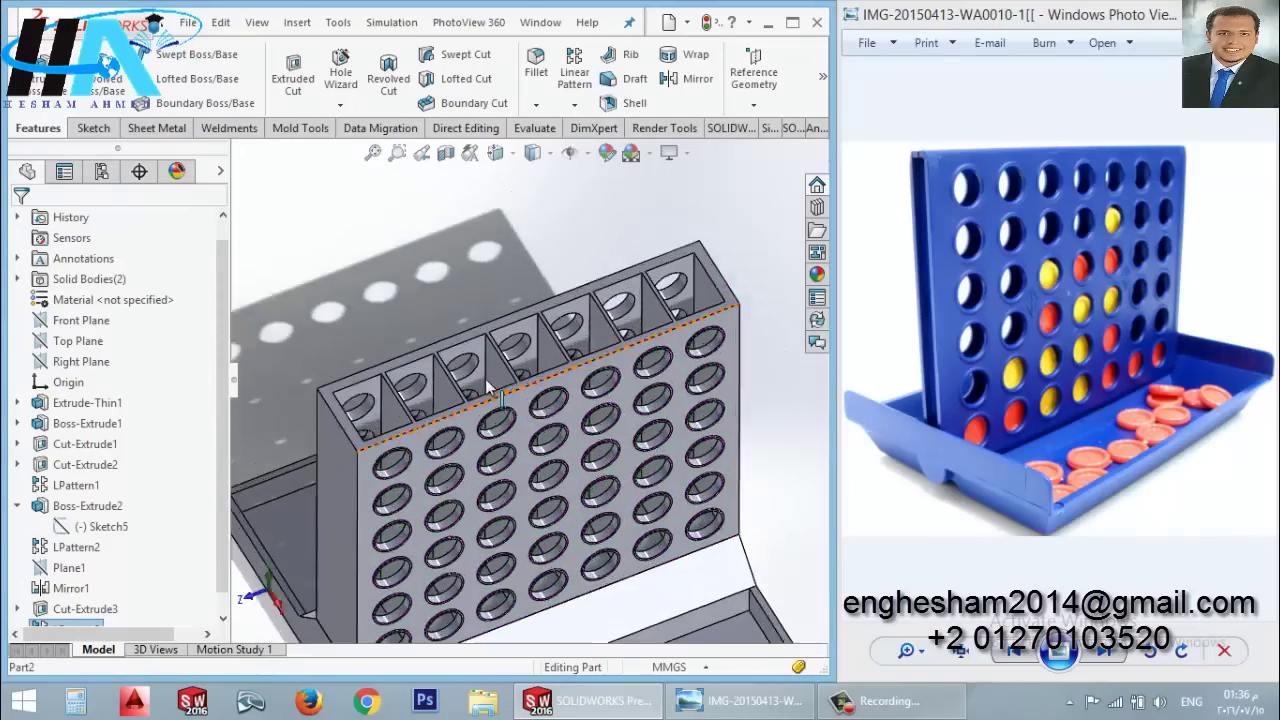
pyautogui.moveTo(394, 485); pyautogui.dragTo(517, 485, button='middle')
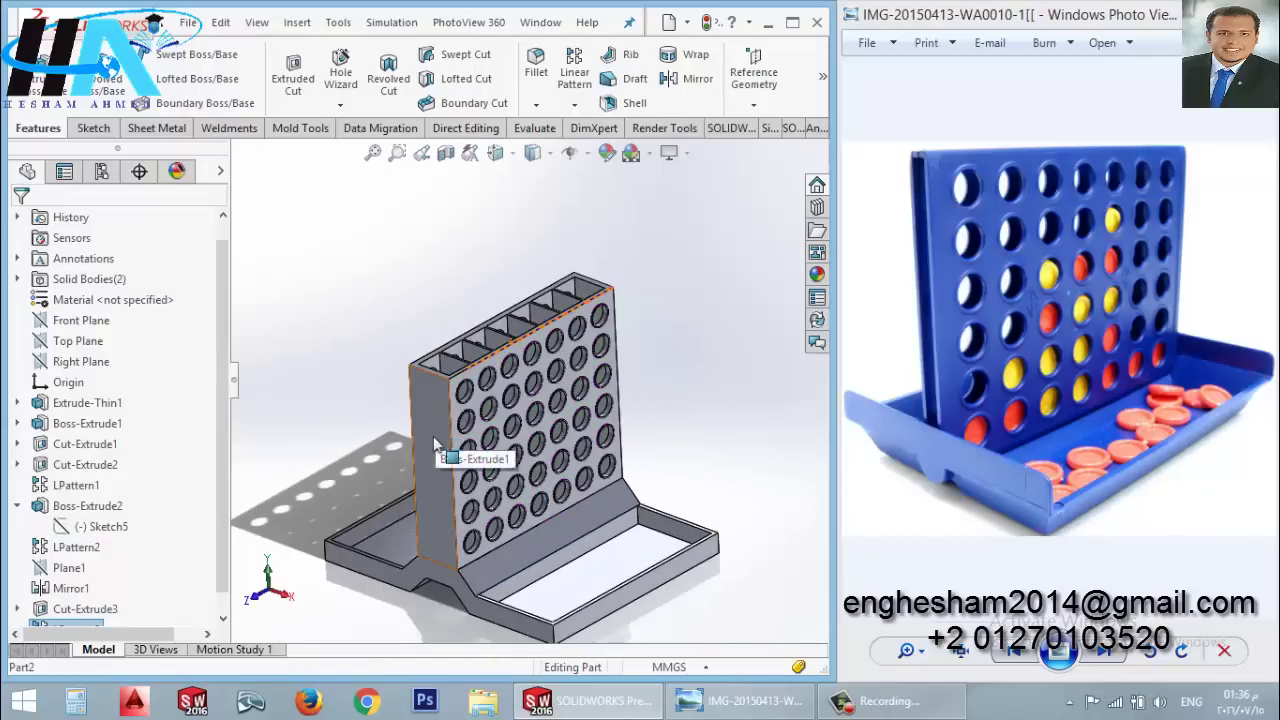
pyautogui.moveTo(432, 438); pyautogui.dragTo(443, 435, button='middle')
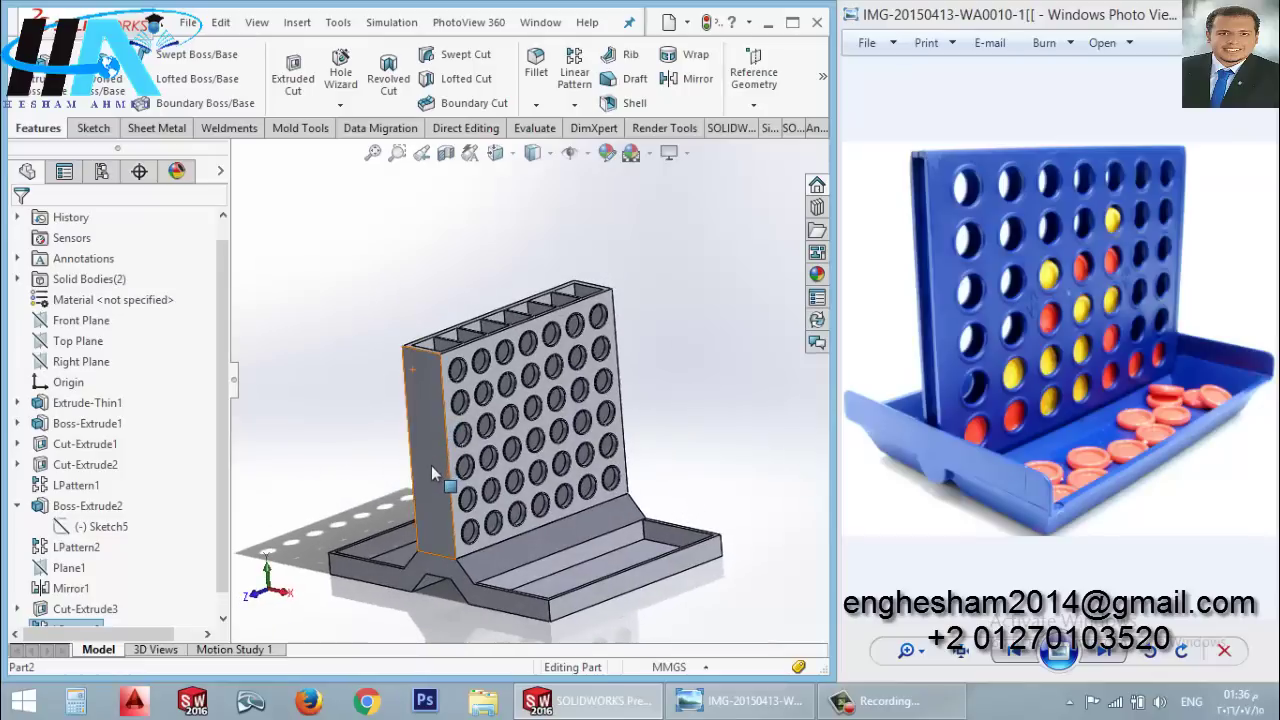
pyautogui.click(431, 465)
# Step: Sketch a tall rectangle on the side face, viewed normal, spanning from column top to base
pyautogui.click(512, 398)
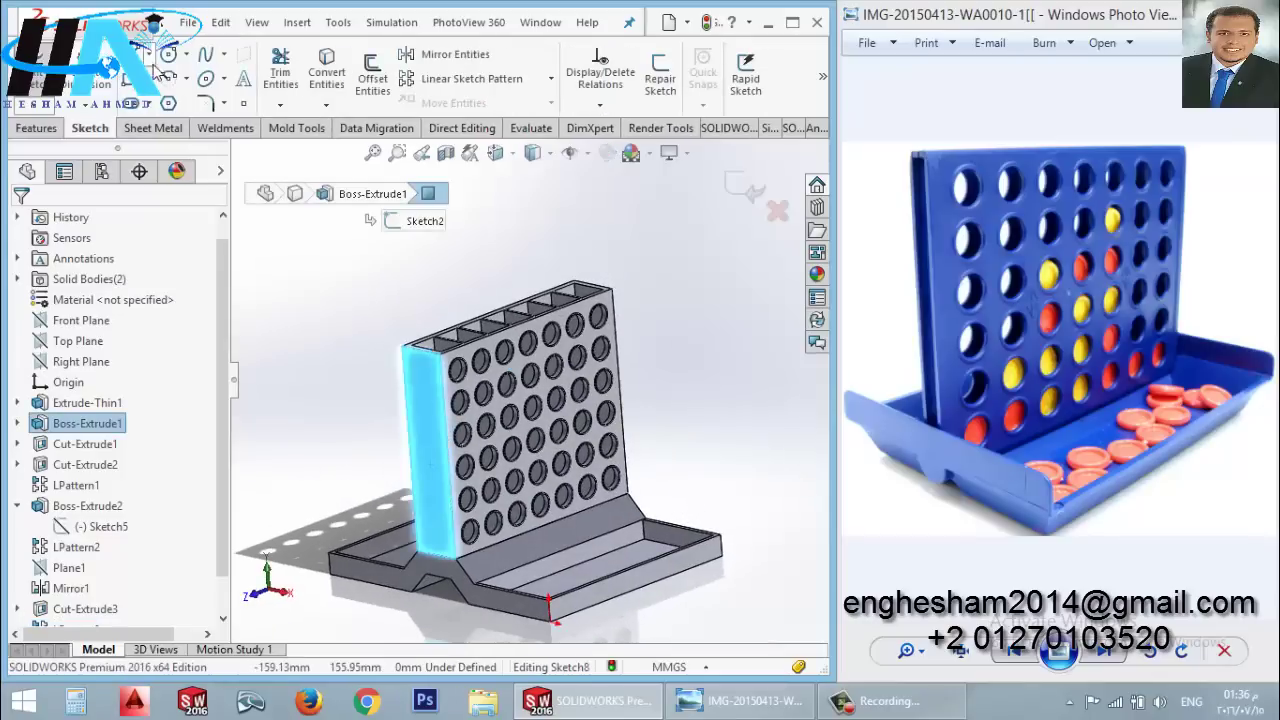
pyautogui.press('space')
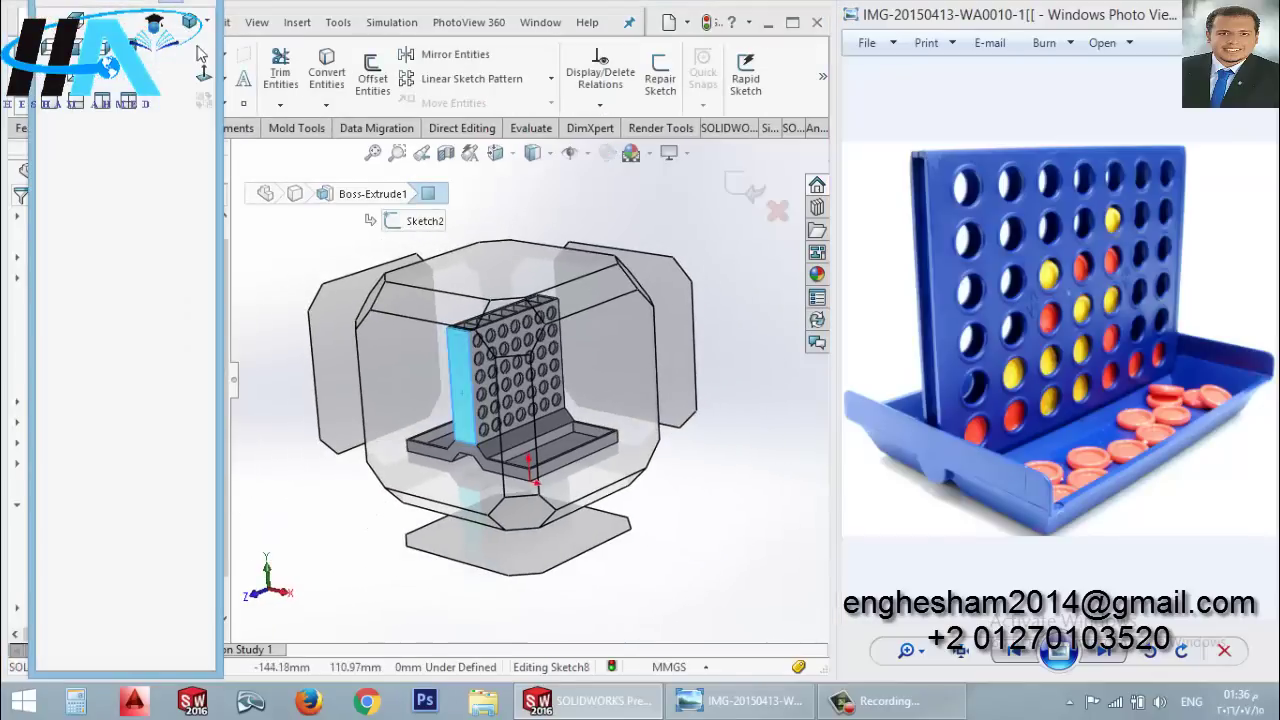
pyautogui.click(400, 356)
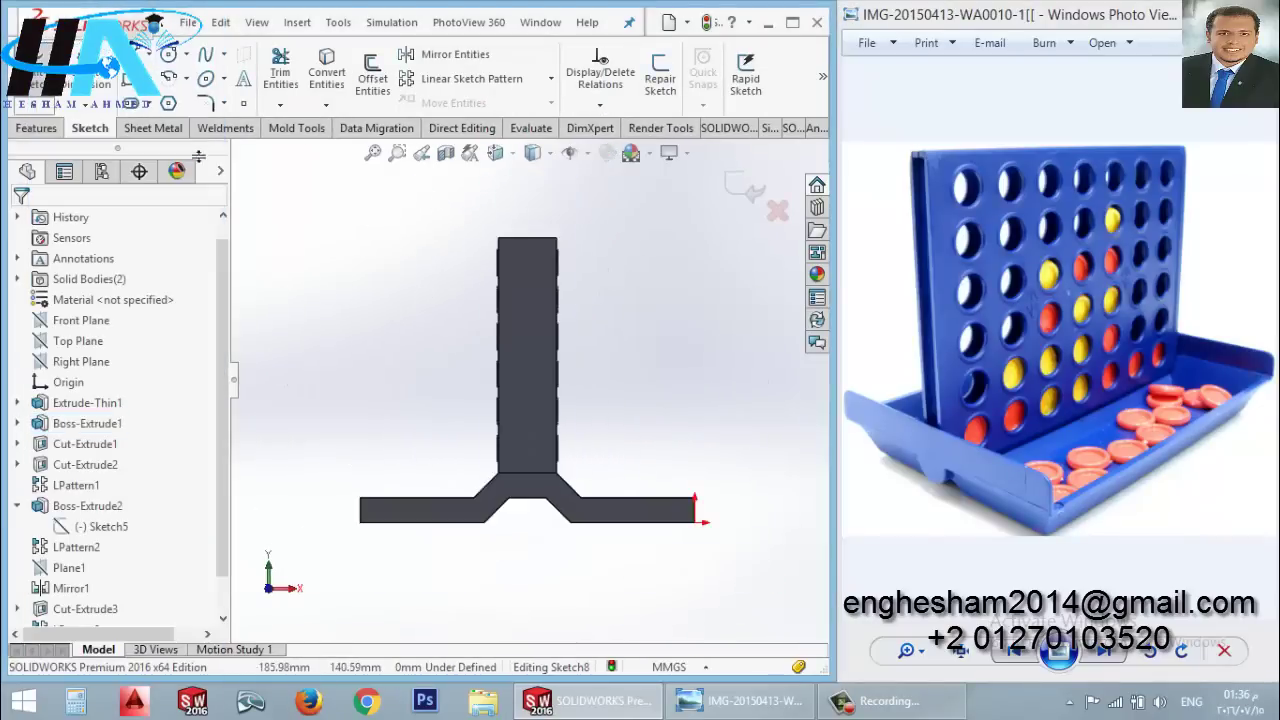
pyautogui.click(125, 85)
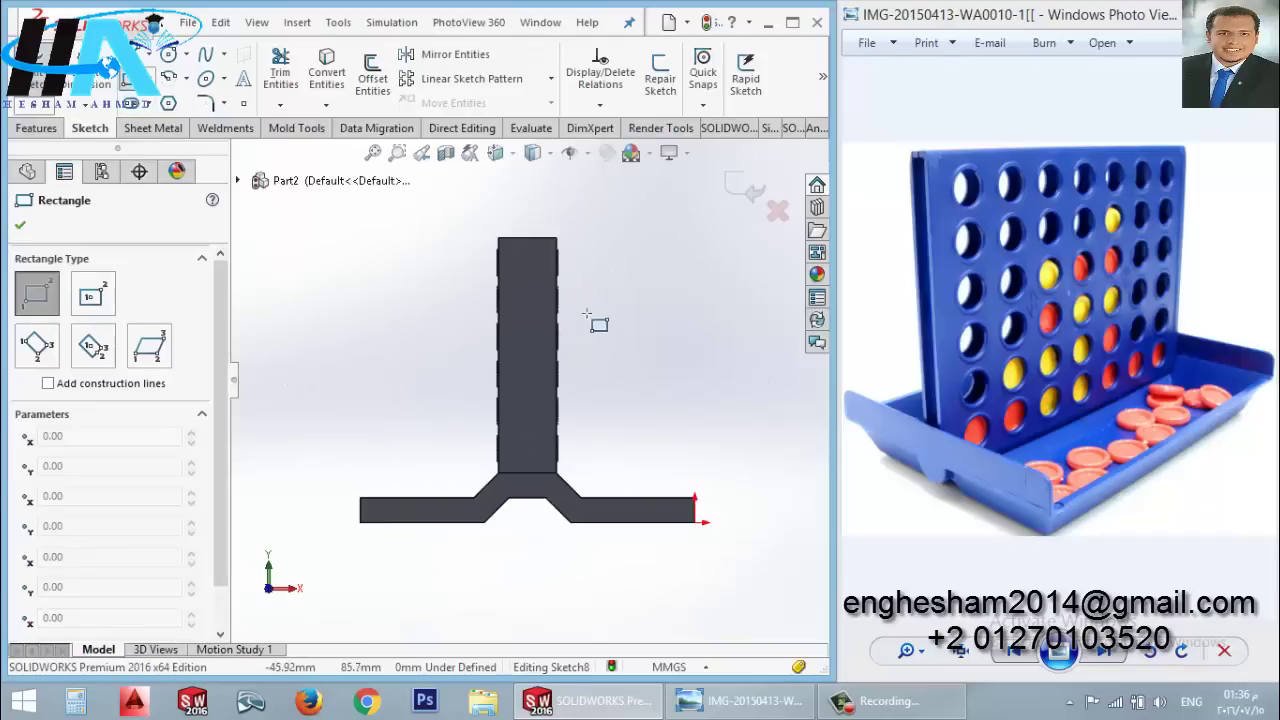
pyautogui.scroll(-3, 540, 250)
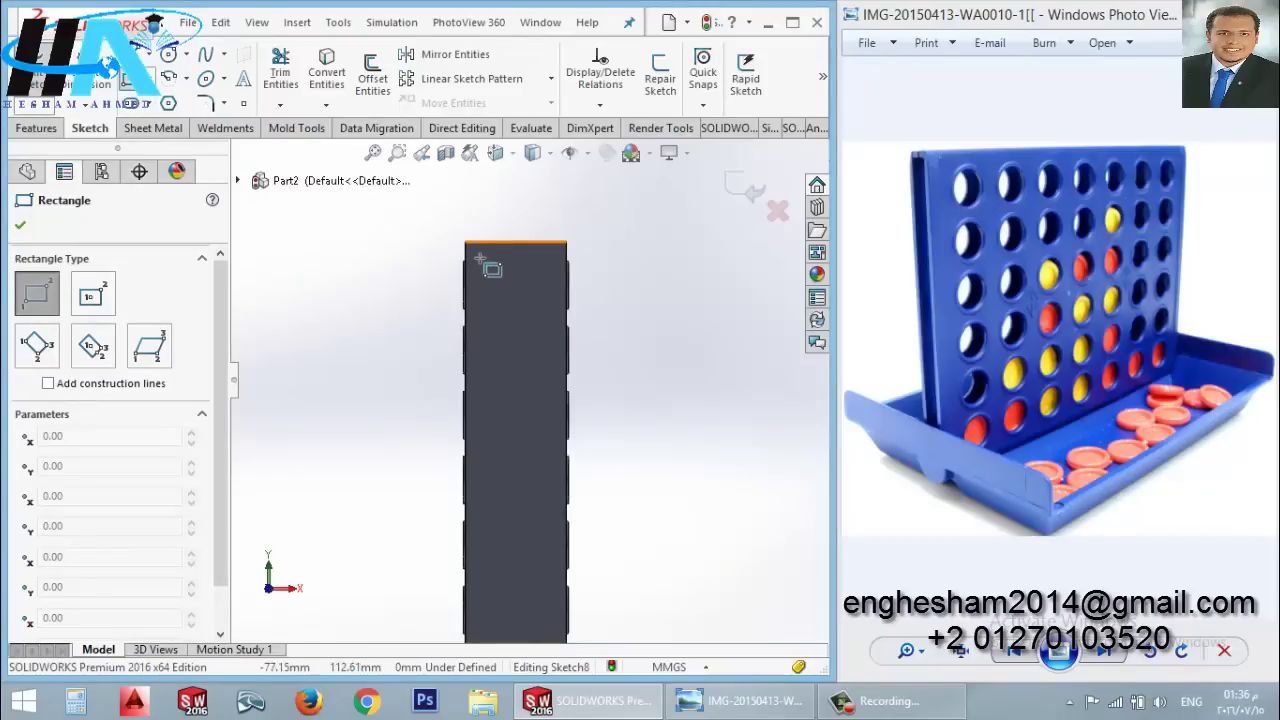
pyautogui.click(482, 262)
pyautogui.scroll(2, 550, 560)
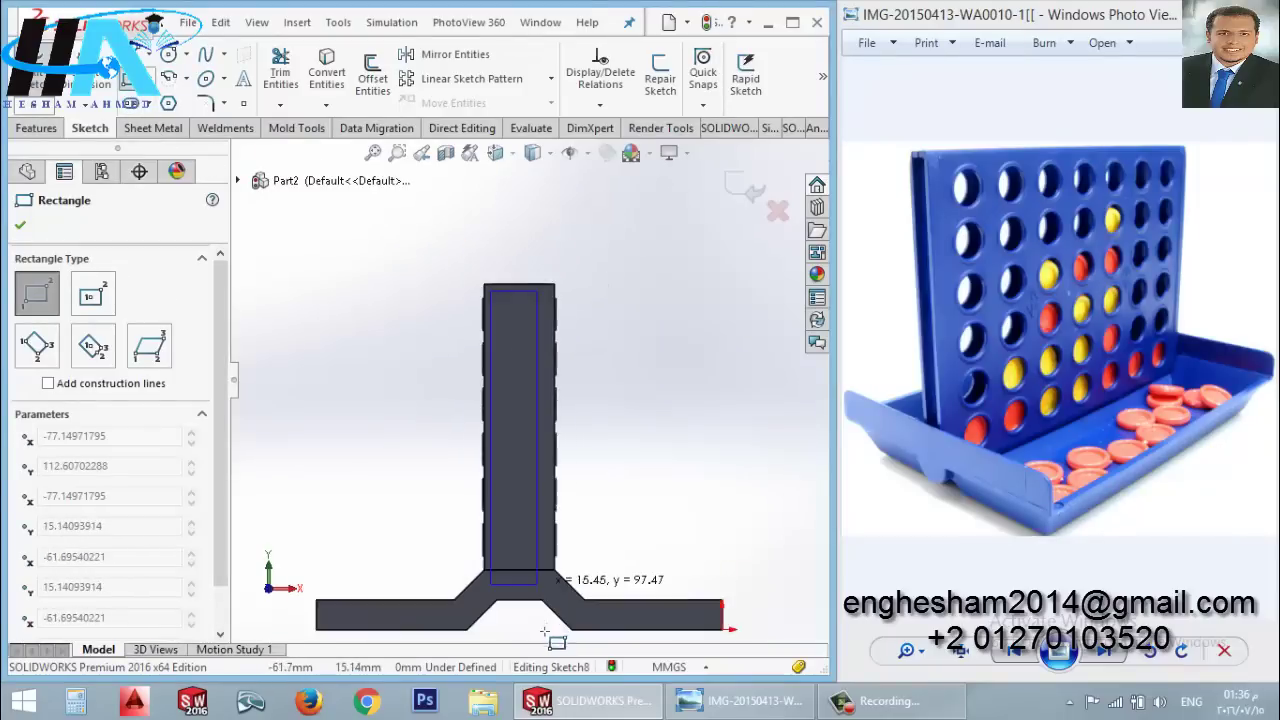
pyautogui.click(553, 558)
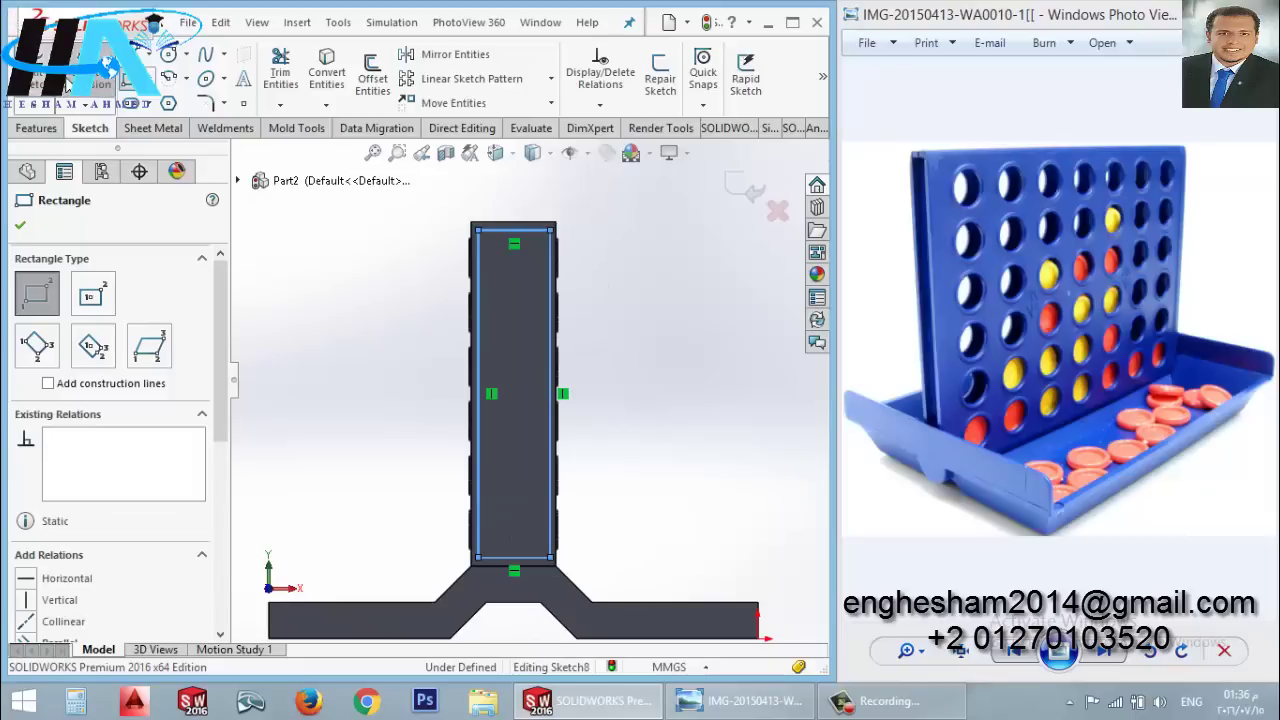
pyautogui.press('Escape')
# Step: Dimension the rectangle's top and left edges 2 mm from the face edges
pyautogui.click(538, 230)
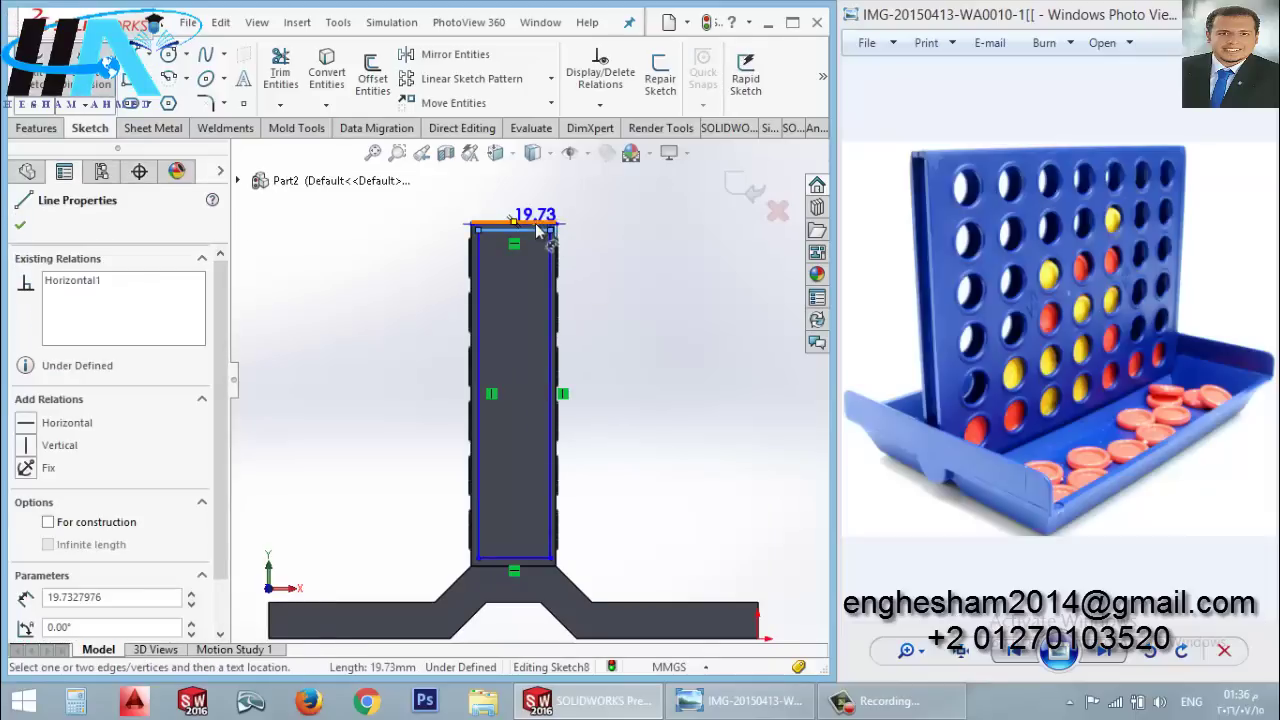
pyautogui.click(537, 224)
pyautogui.click(619, 231)
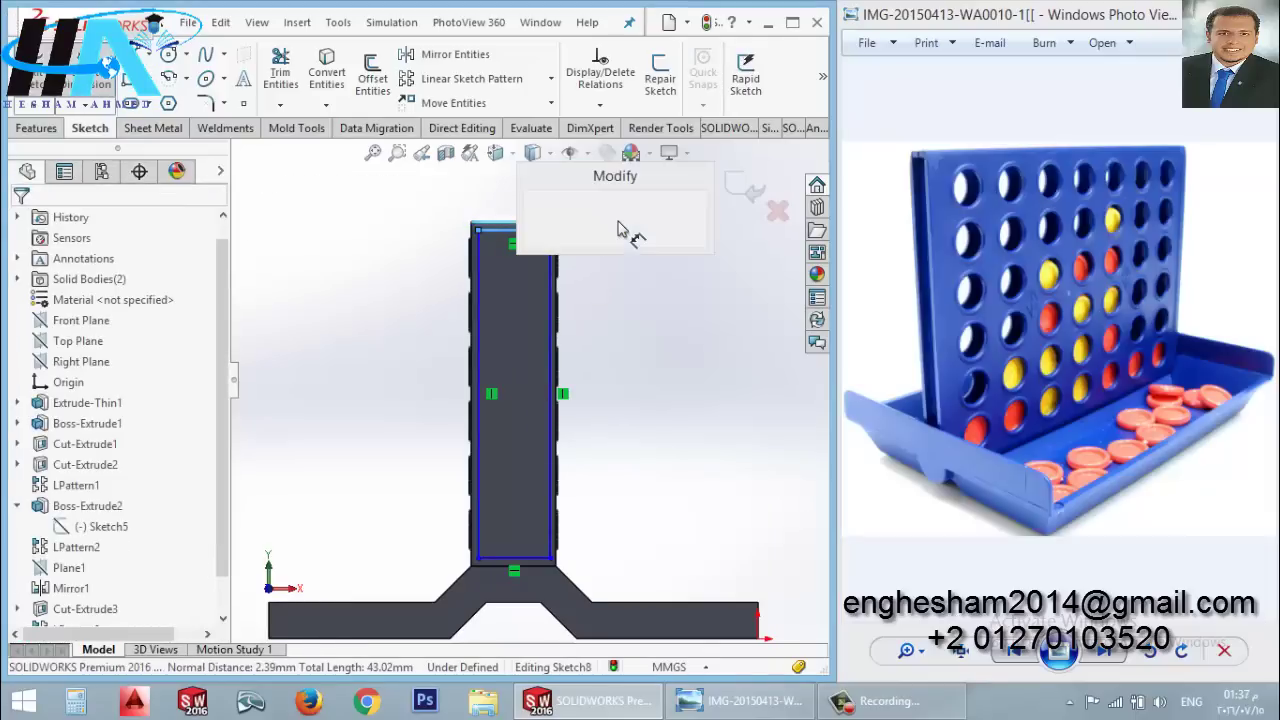
pyautogui.press('Return')
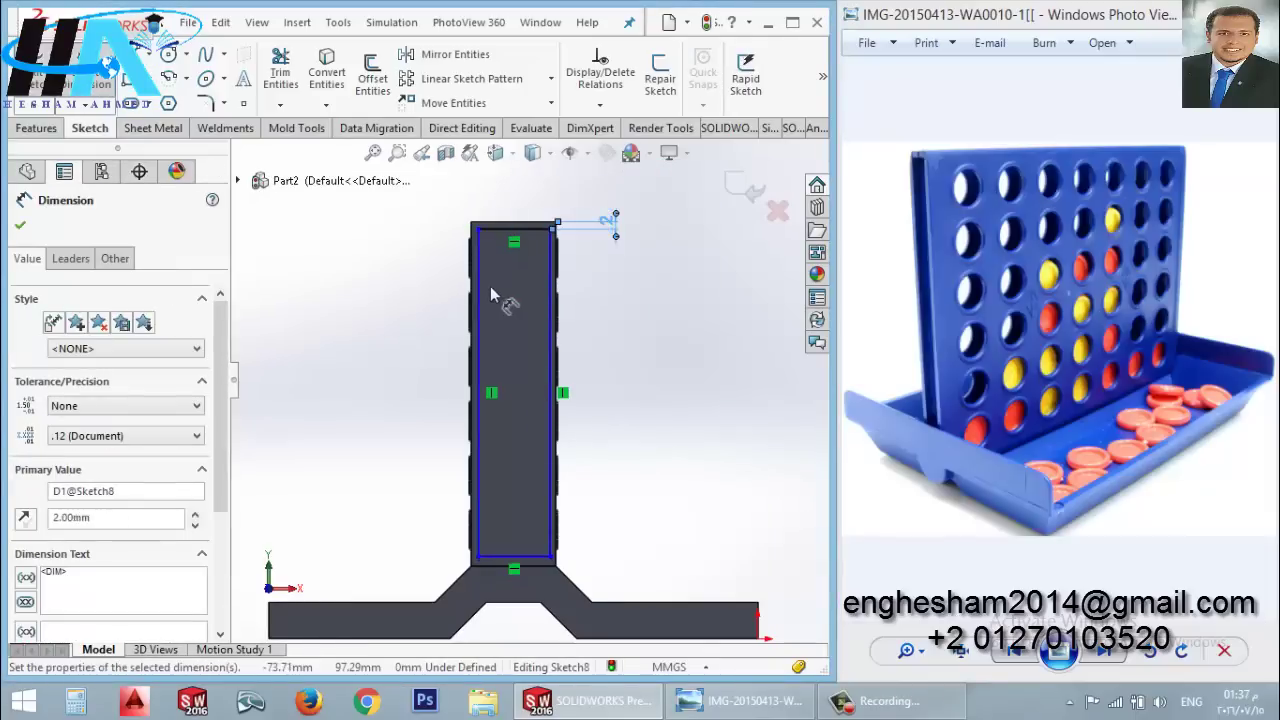
pyautogui.click(481, 291)
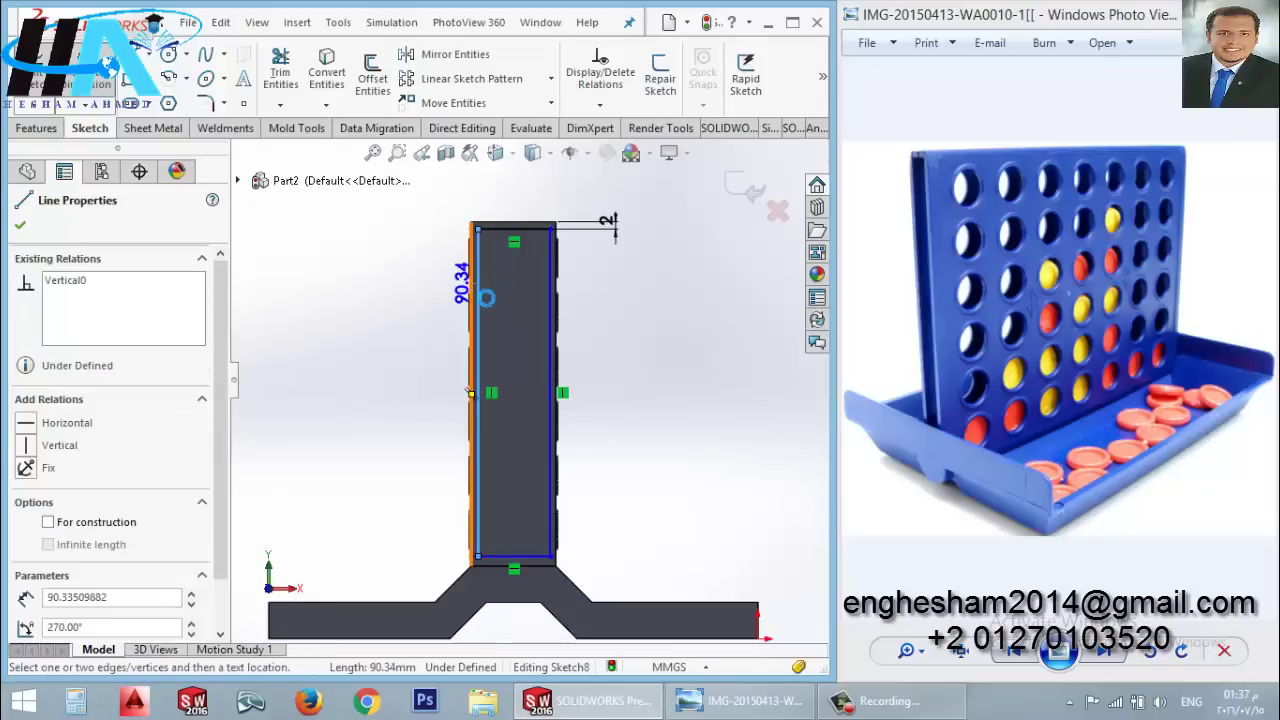
pyautogui.click(477, 292)
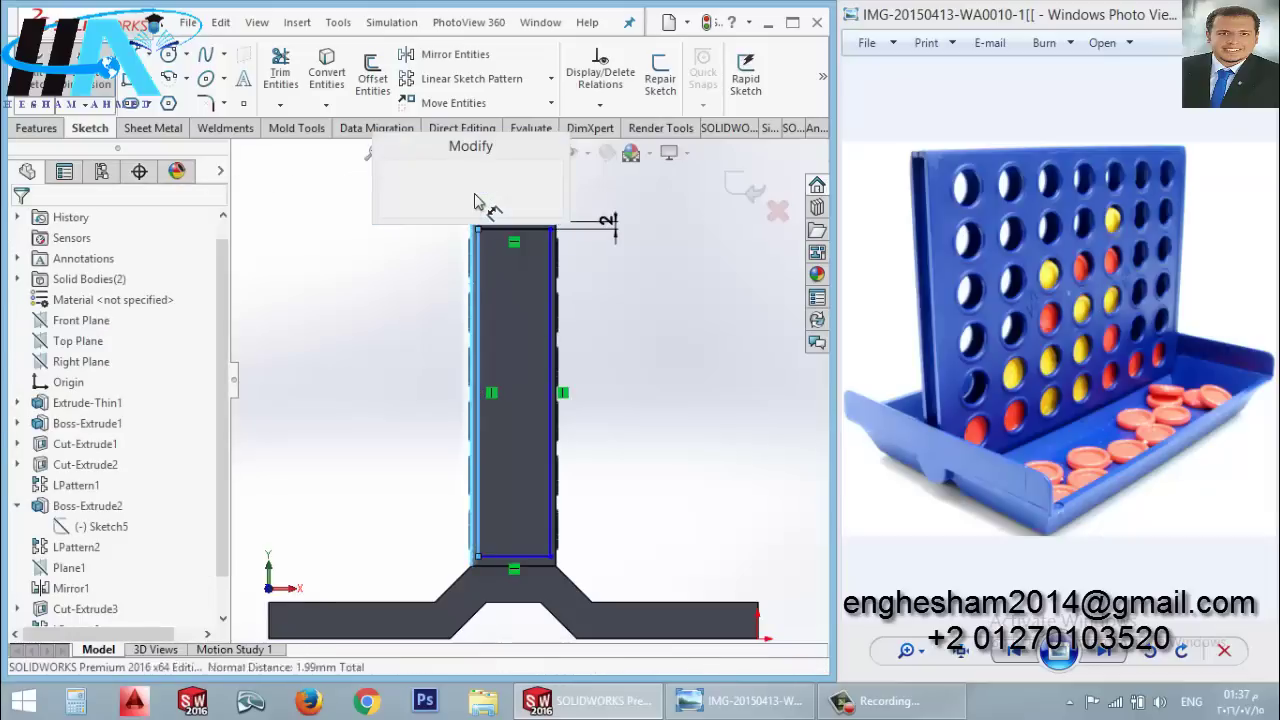
pyautogui.click(473, 192)
pyautogui.press('Return')
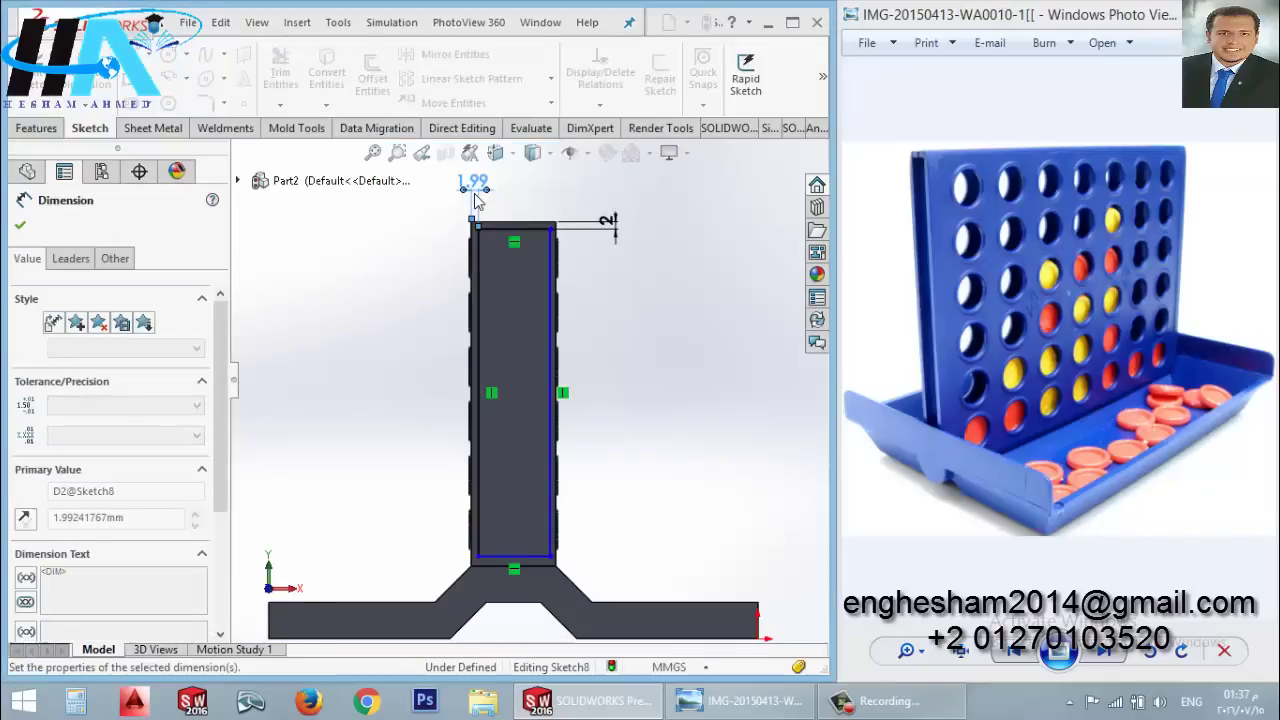
# Step: Dimension the rectangle's right edge 2 mm from the face's side edge
pyautogui.click(550, 328)
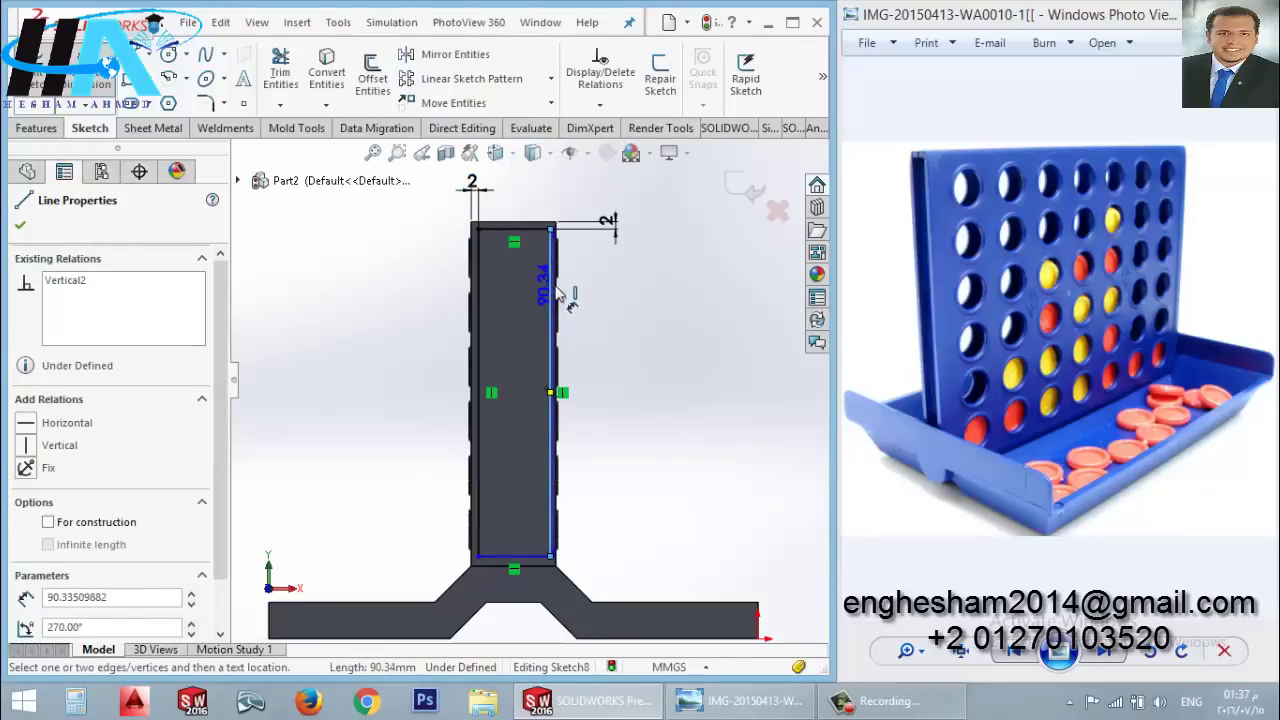
pyautogui.scroll(-2, 557, 302)
pyautogui.scroll(-2, 557, 302)
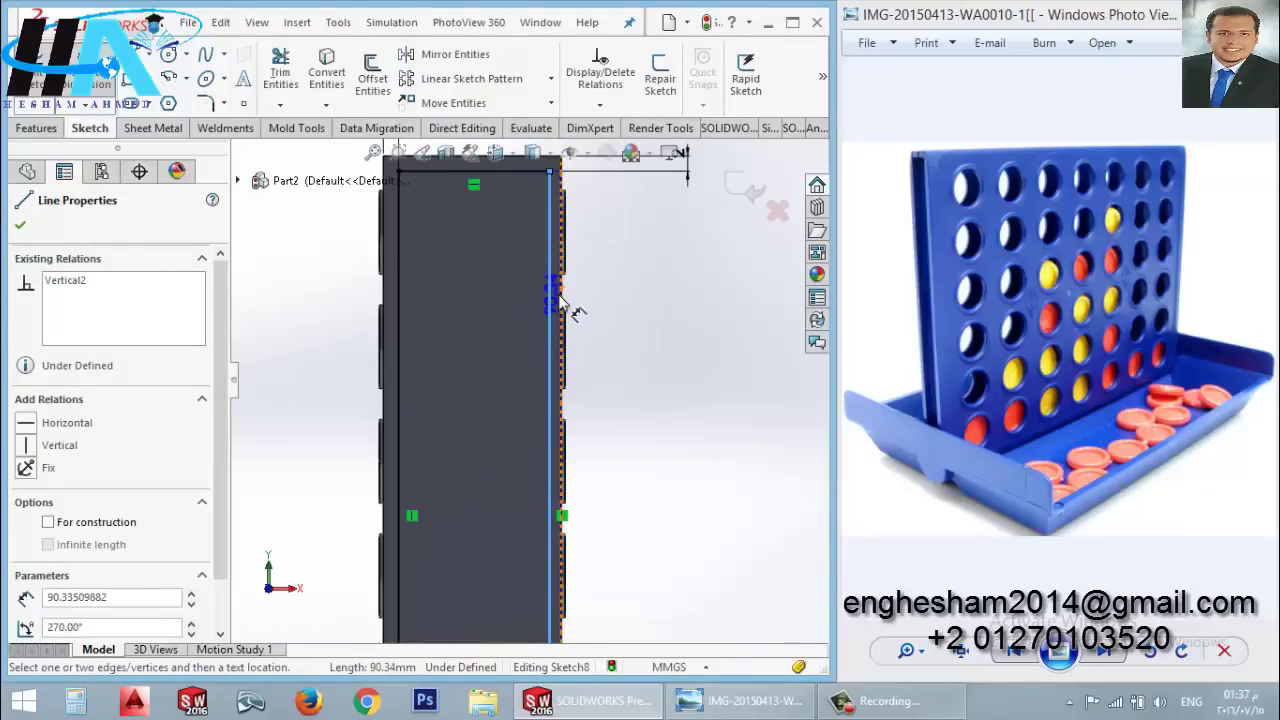
pyautogui.press('Escape')
pyautogui.click(560, 302)
pyautogui.click(622, 293)
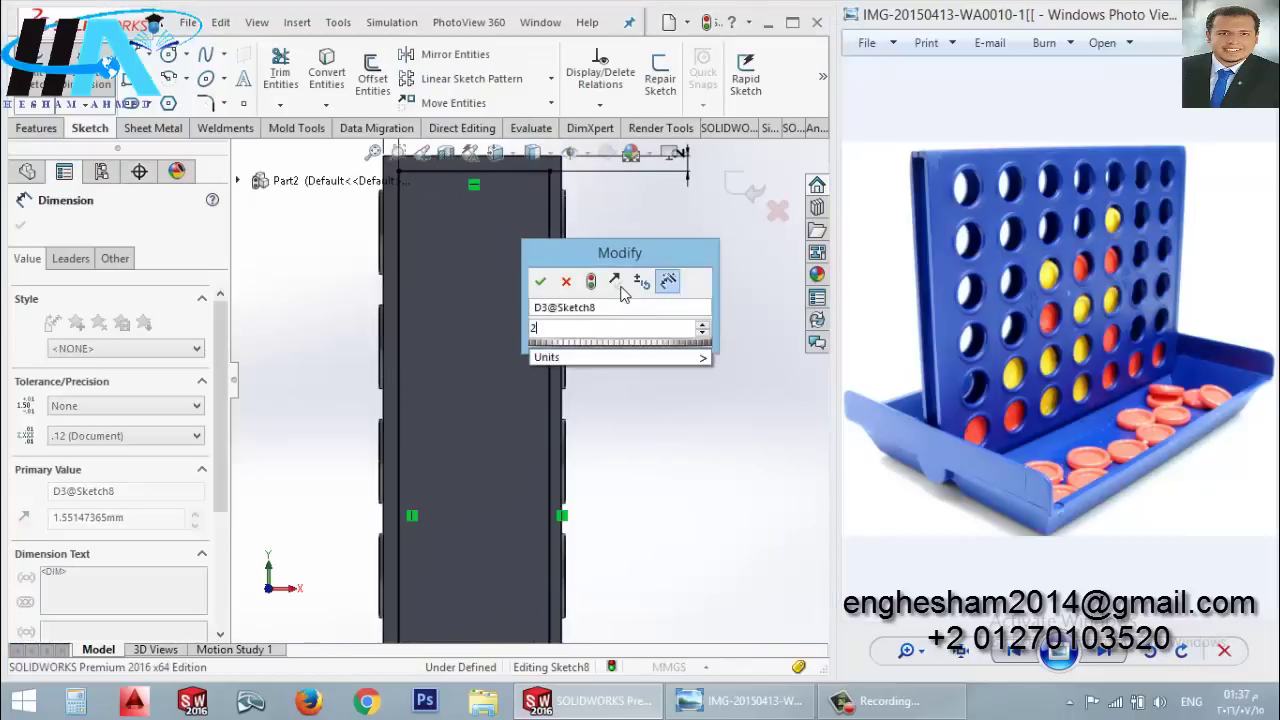
pyautogui.write('2')
pyautogui.press('Return')
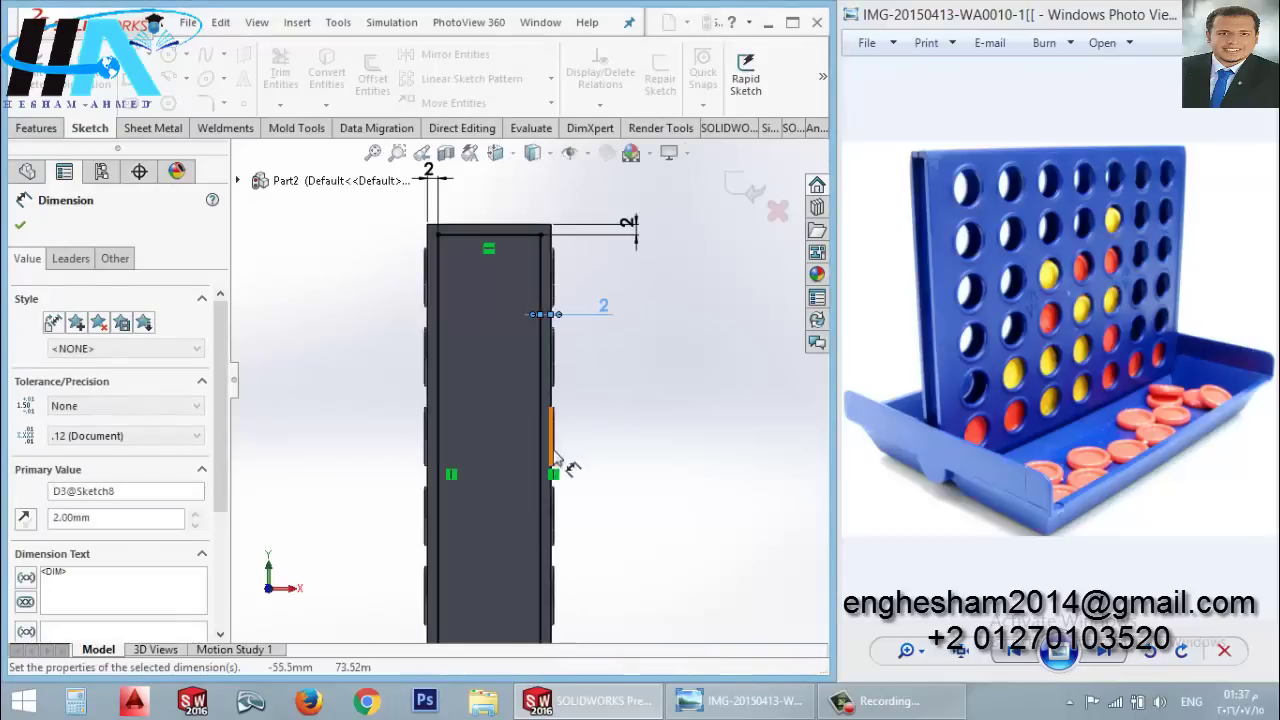
pyautogui.scroll(1, 488, 600)
pyautogui.scroll(1, 488, 574)
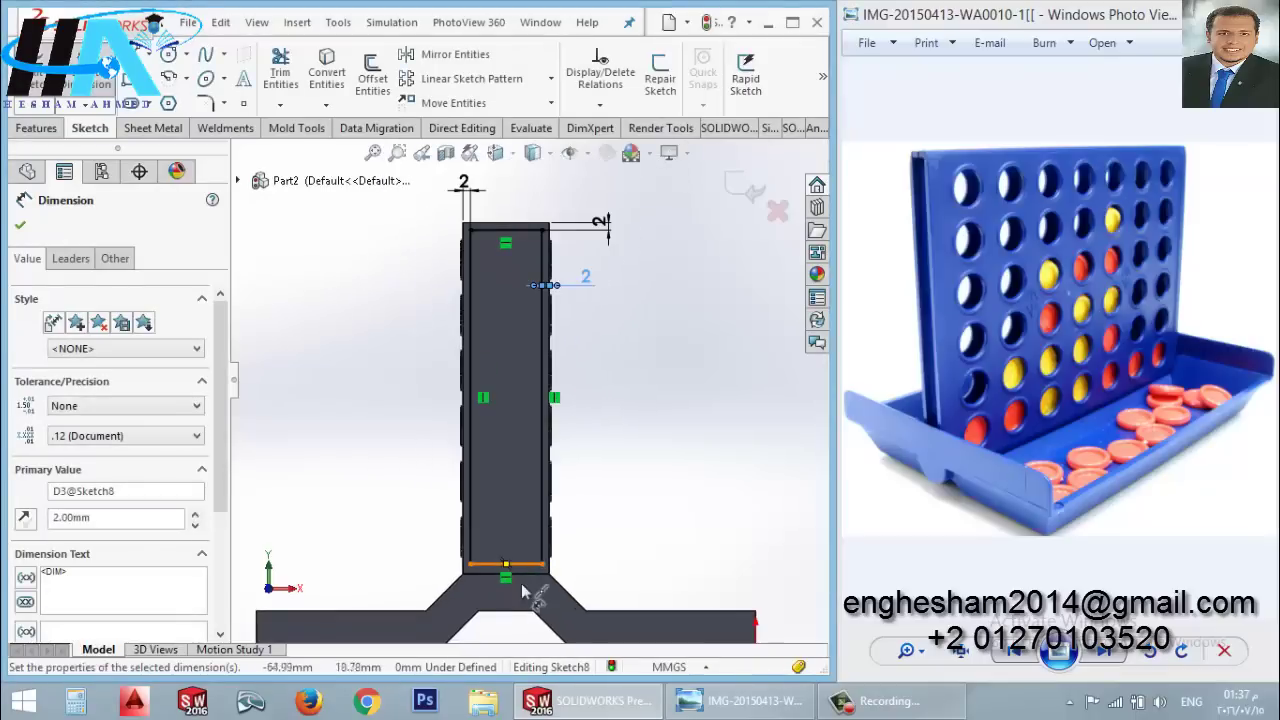
# Step: Dimension the bottom edge 2 mm from the face edge and exit the sketch for a cut
pyautogui.click(532, 578)
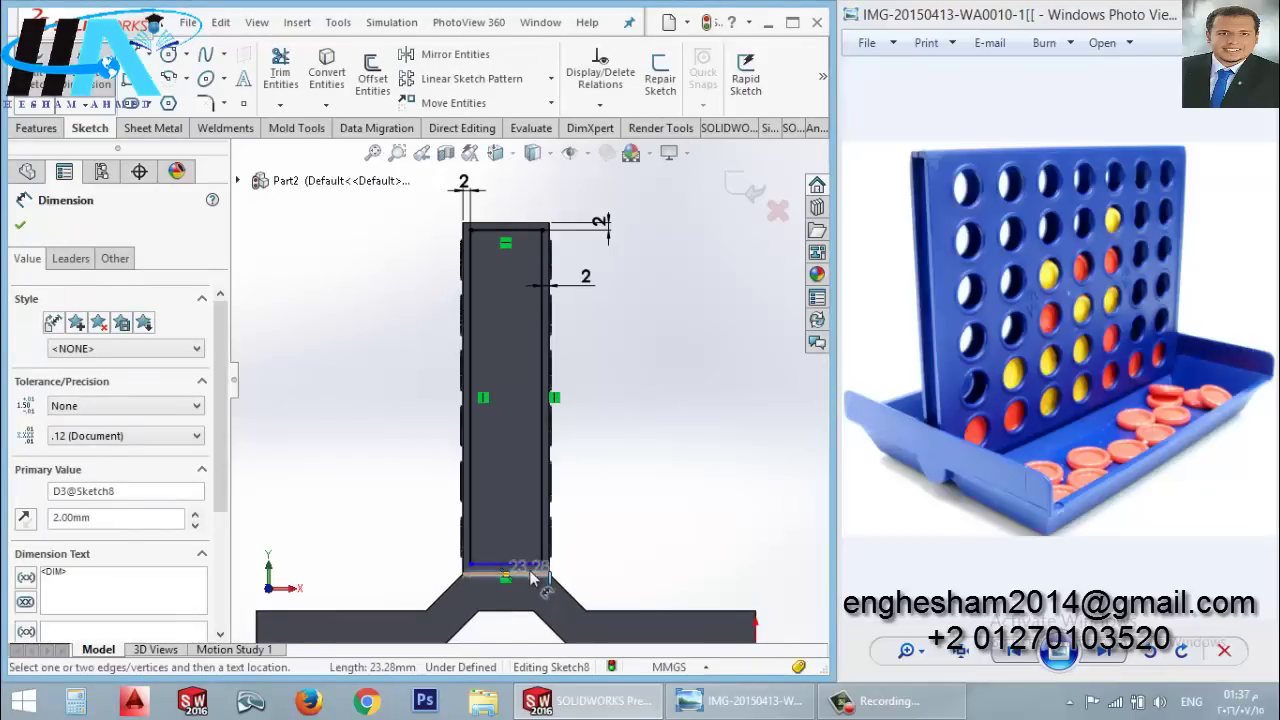
pyautogui.click(608, 571)
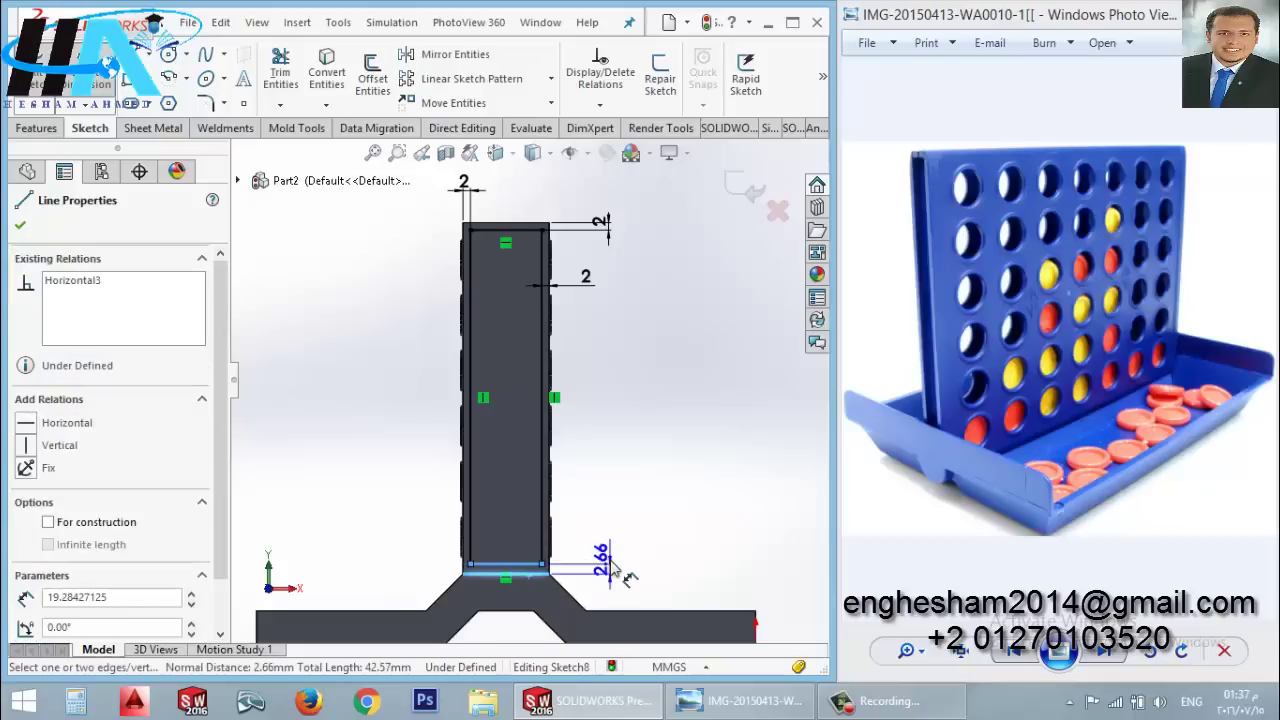
pyautogui.click(612, 568)
pyautogui.write('2')
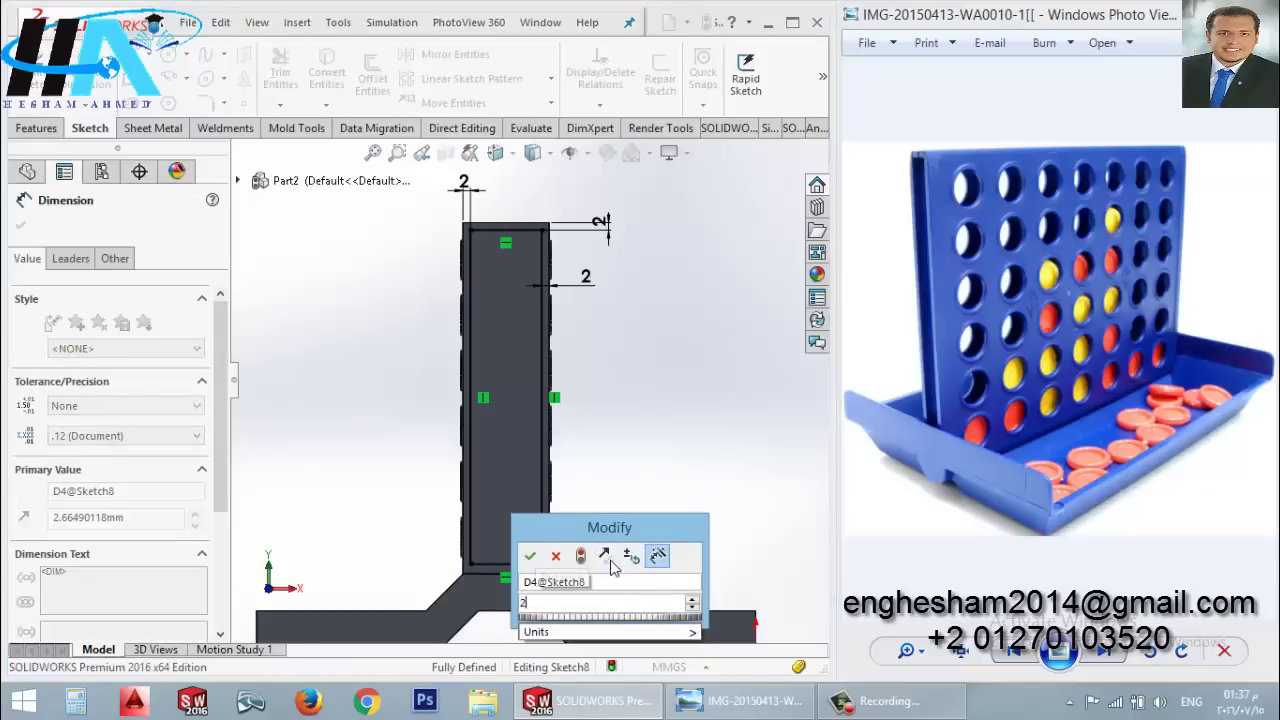
pyautogui.press('Return')
pyautogui.press('Escape')
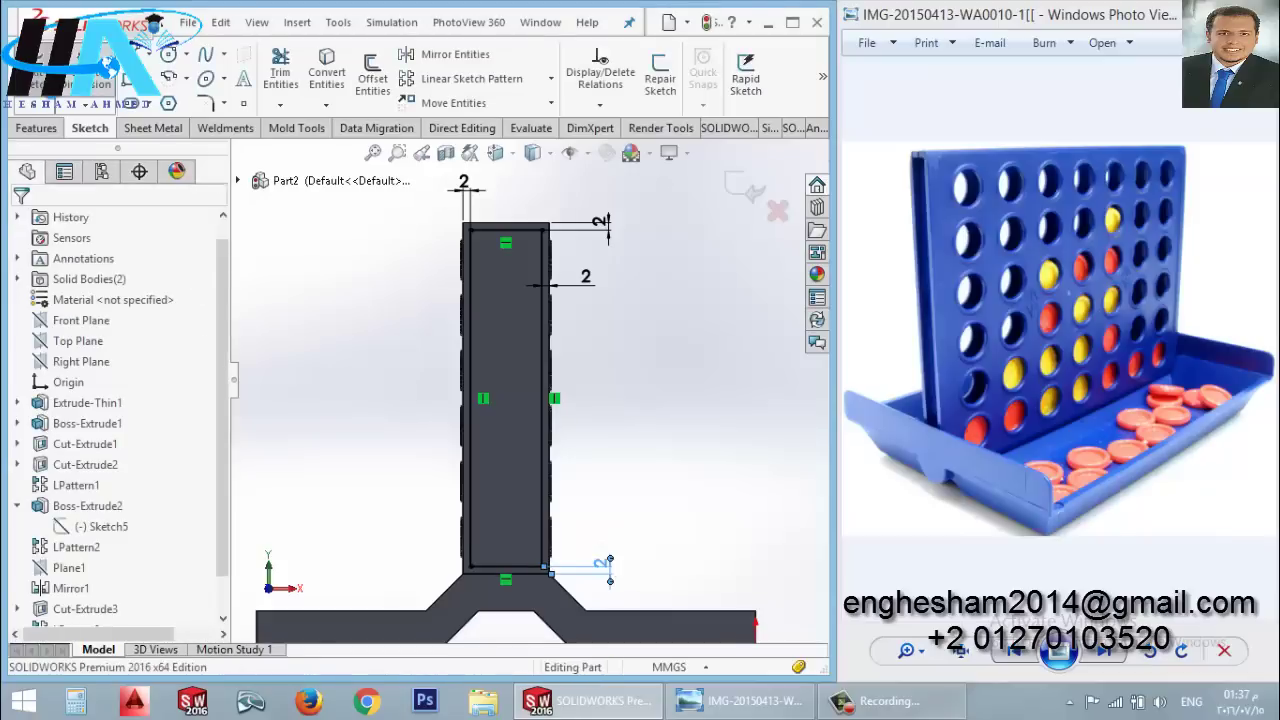
pyautogui.click(36, 128)
pyautogui.click(306, 95)
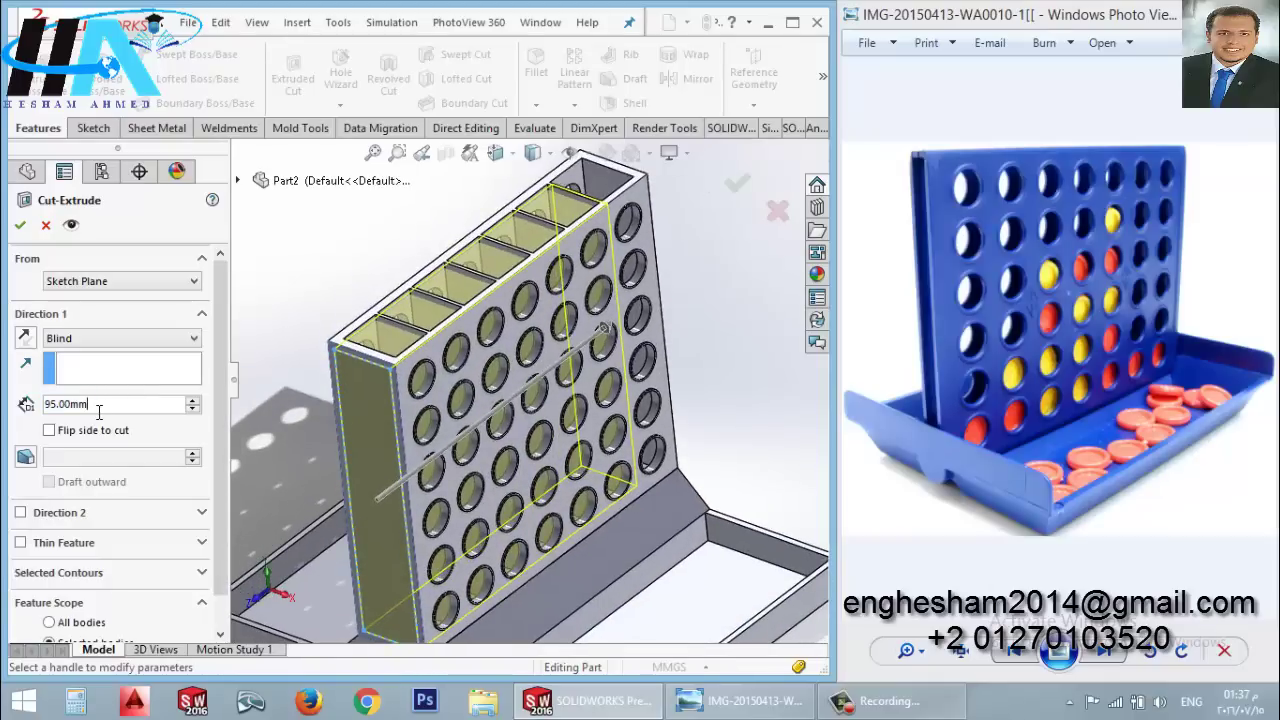
# Step: Set the cut depth to 2 mm and accept it, creating Cut-Extrude4
pyautogui.write('1')
pyautogui.press('Return')
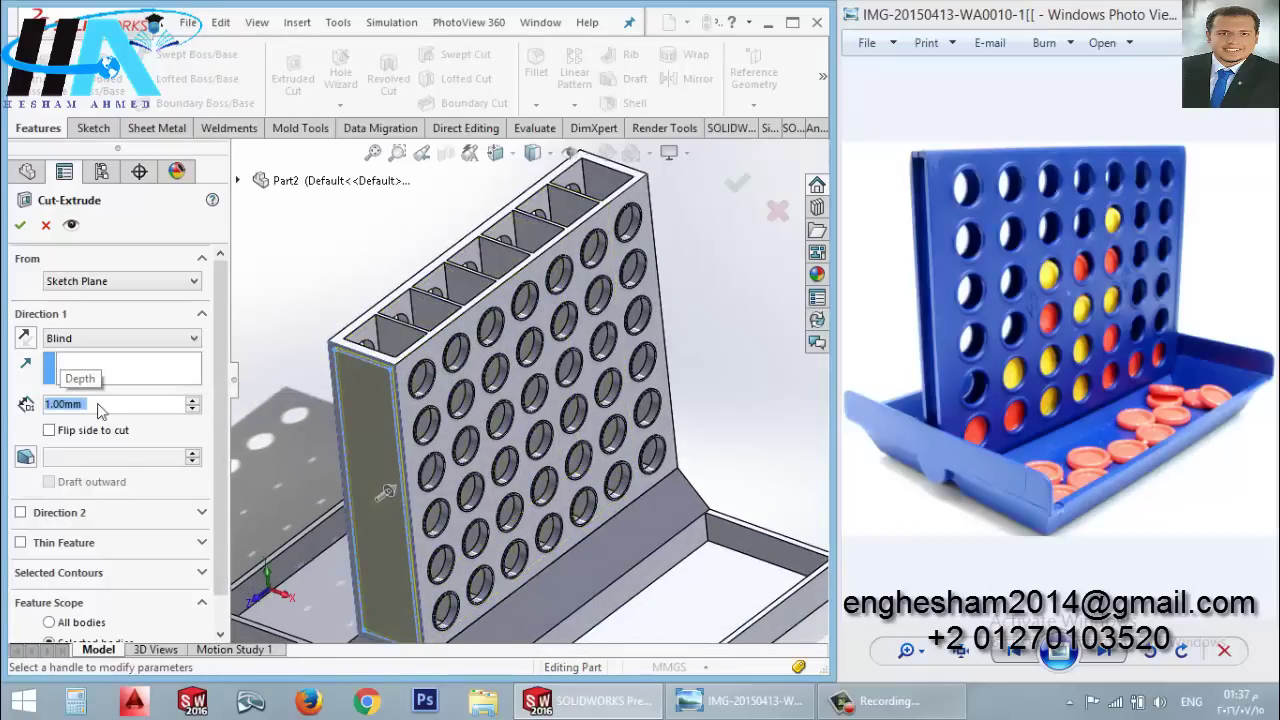
pyautogui.write('2')
pyautogui.press('Return')
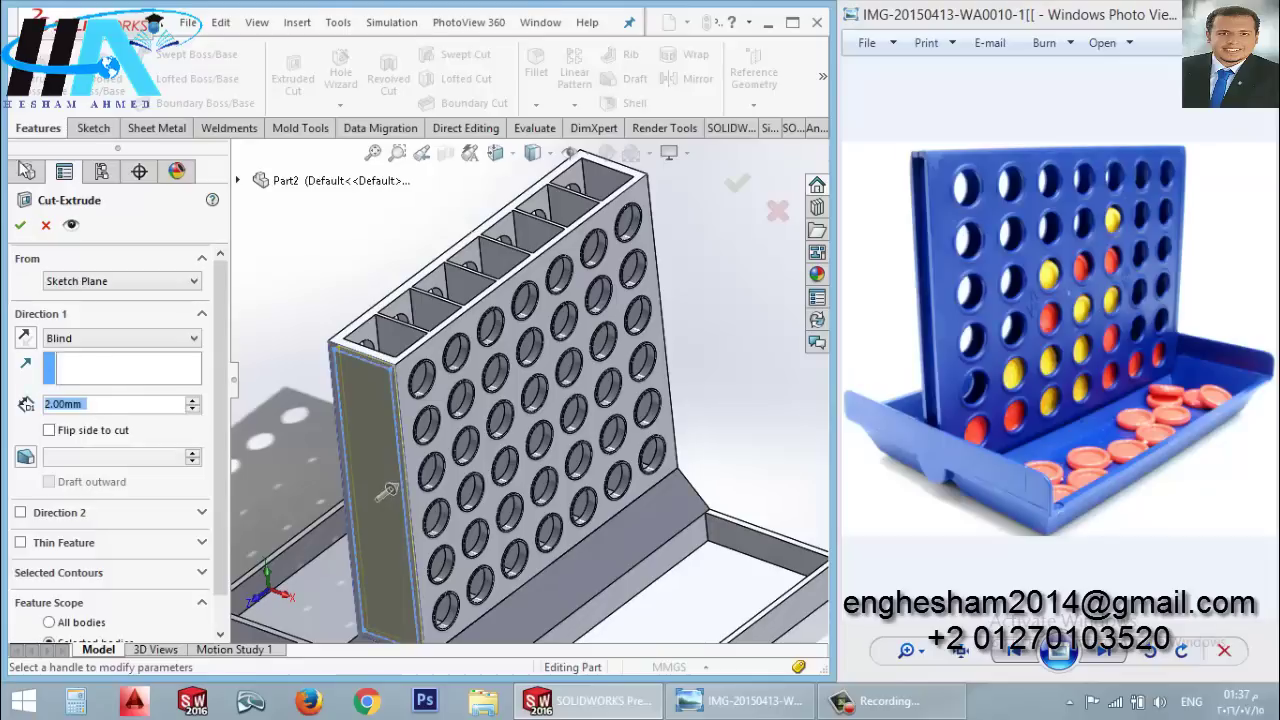
pyautogui.click(19, 226)
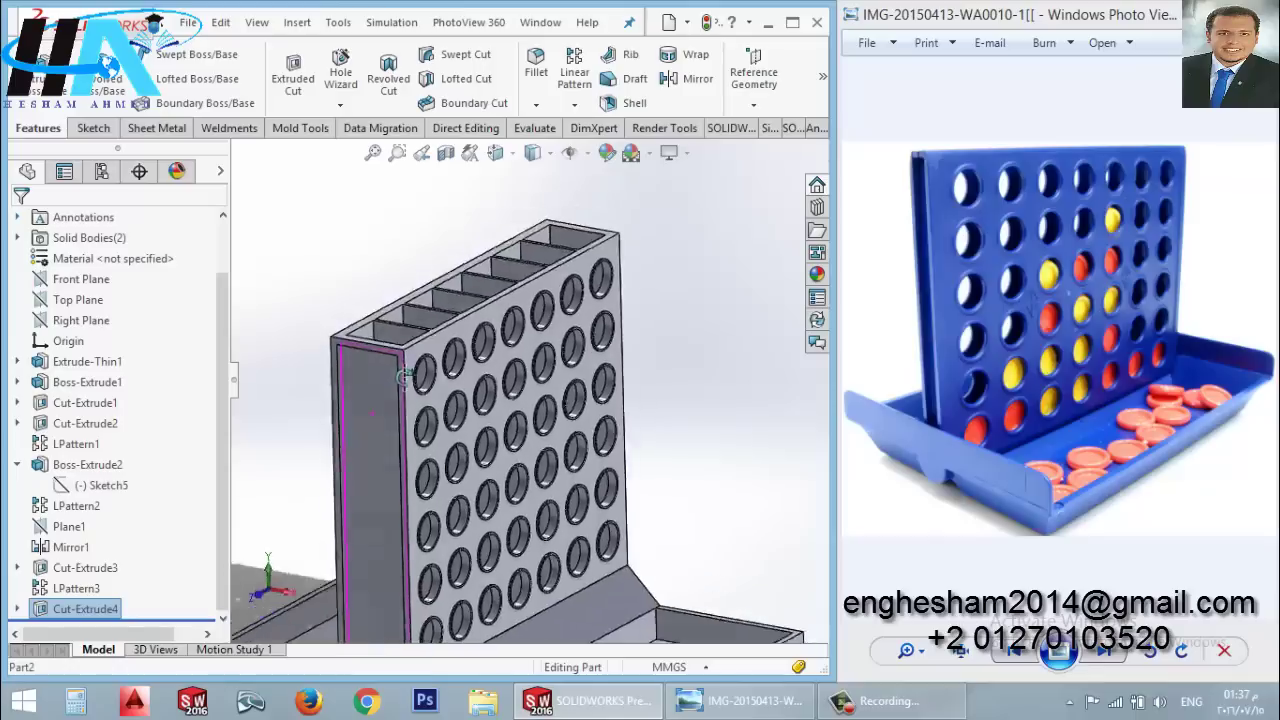
# Step: Orbit the model and start defining a new reference plane
pyautogui.scroll(3, 403, 376)
pyautogui.moveTo(420, 400)
pyautogui.mouseDown(button='middle')
pyautogui.moveTo(429, 409)
pyautogui.moveTo(351, 460)
pyautogui.moveTo(311, 370)
pyautogui.moveTo(380, 300)
pyautogui.mouseUp(button='middle')
pyautogui.click(753, 104)
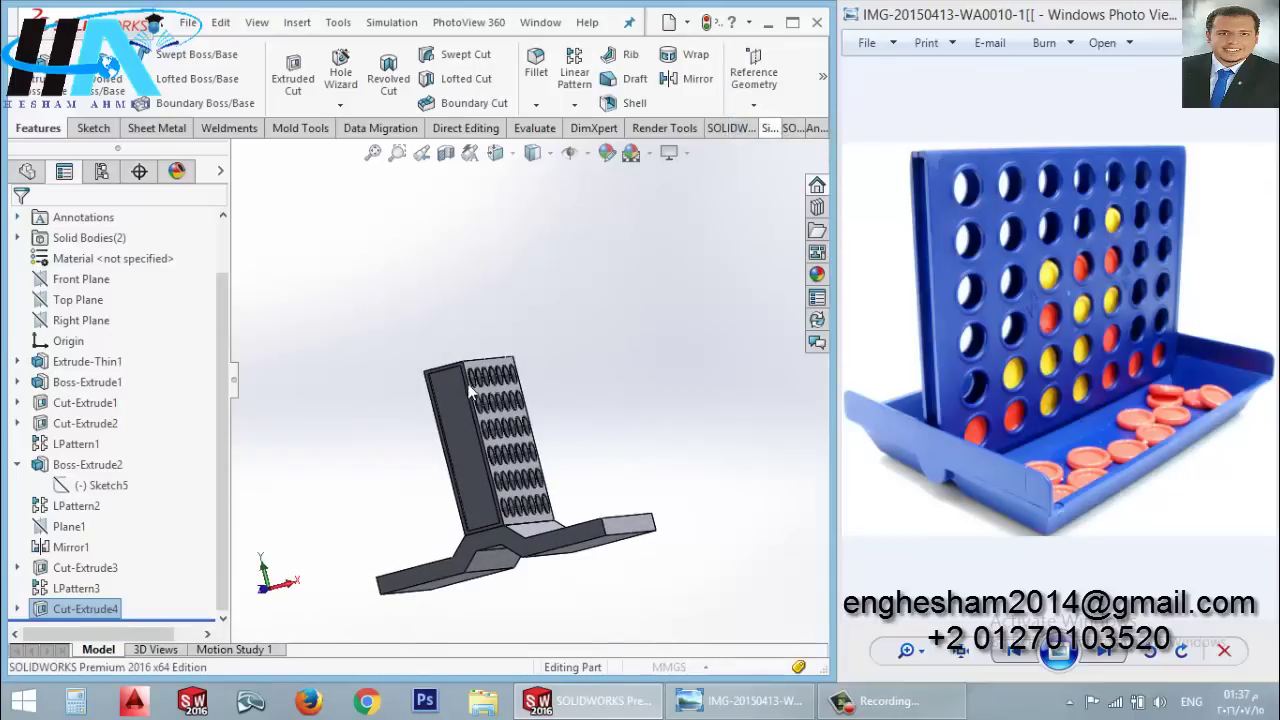
pyautogui.scroll(-3, 434, 405)
pyautogui.scroll(-2, 500, 405)
# Step: Create Plane2 midway between the grid's two opposite side faces
pyautogui.scroll(-2, 509, 367)
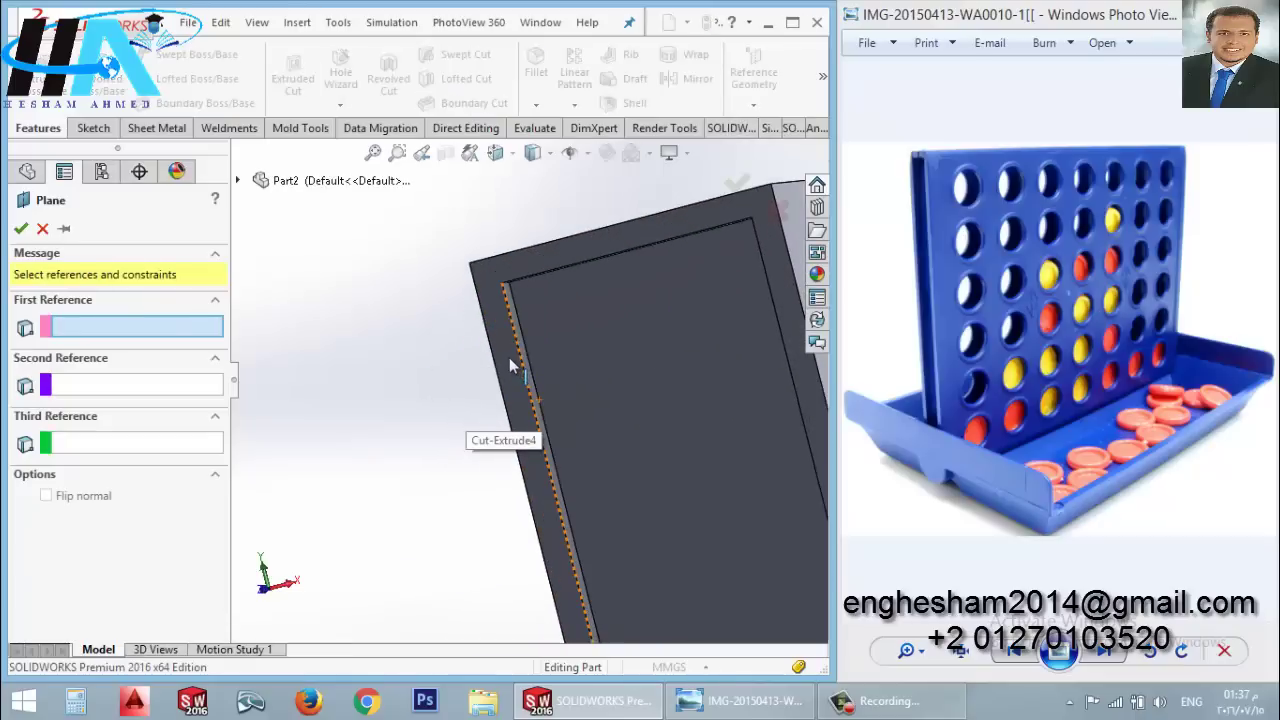
pyautogui.click(509, 367)
pyautogui.scroll(4, 506, 370)
pyautogui.moveTo(504, 372)
pyautogui.mouseDown(button='middle')
pyautogui.moveTo(371, 363)
pyautogui.moveTo(301, 517)
pyautogui.moveTo(523, 491)
pyautogui.mouseUp(button='middle')
pyautogui.click(663, 486)
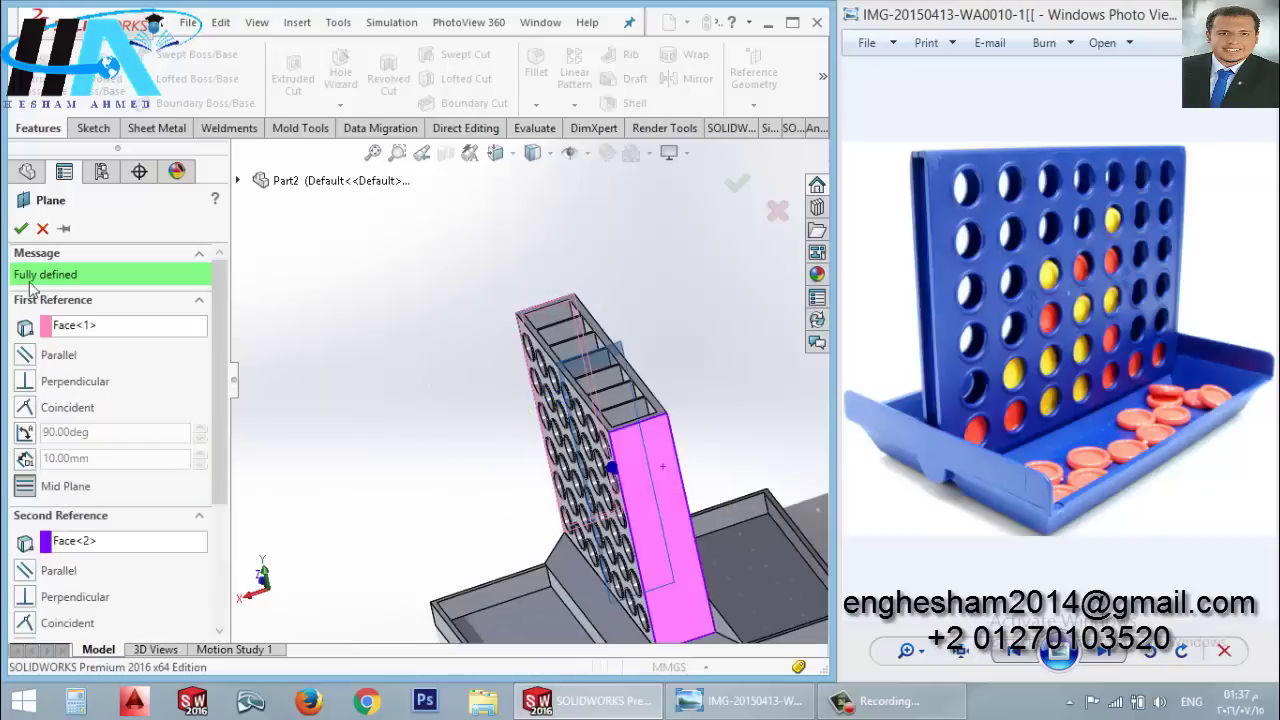
pyautogui.click(18, 229)
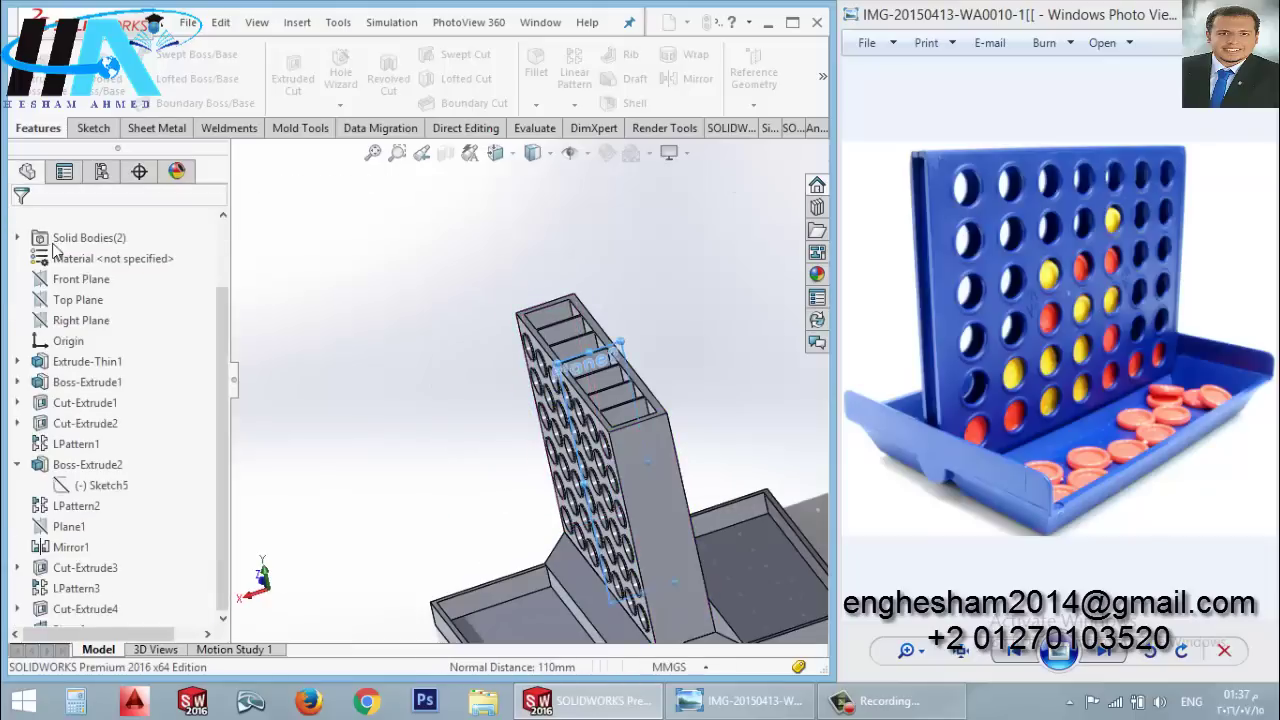
# Step: Mirror Cut-Extrude4 across Plane2 to recess the opposite end face
pyautogui.click(676, 81)
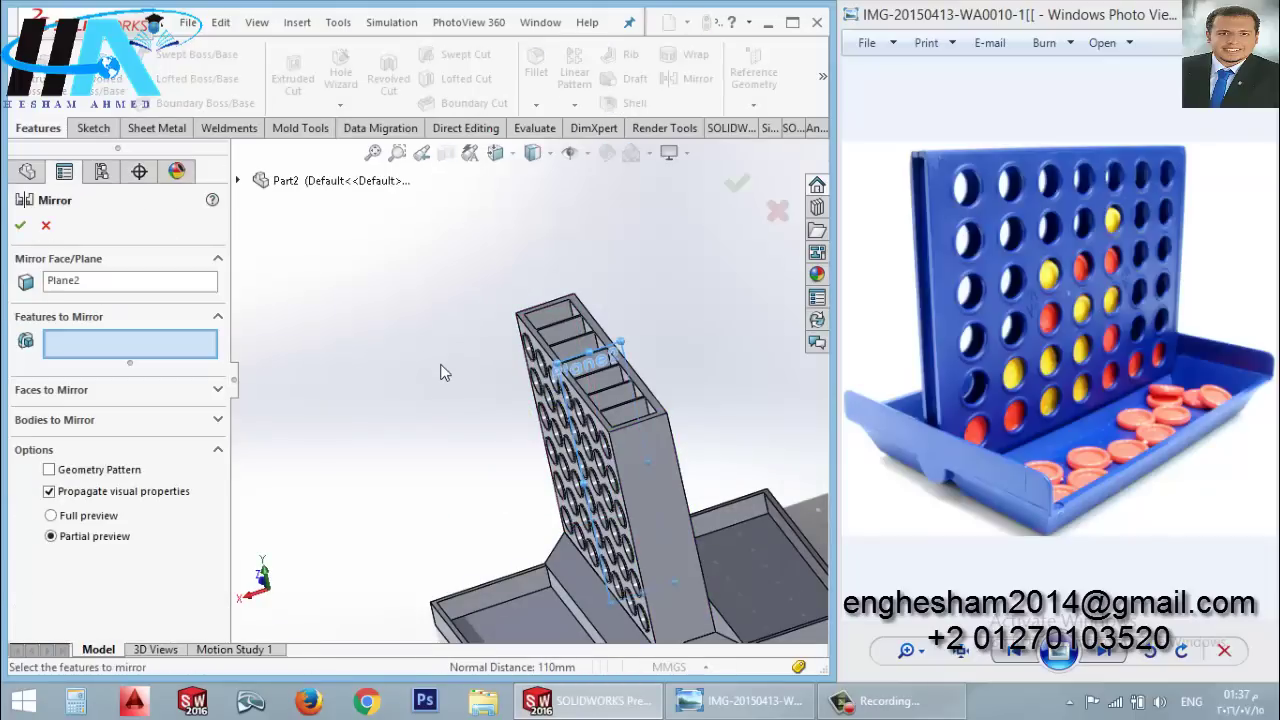
pyautogui.moveTo(443, 369)
pyautogui.mouseDown(button='middle')
pyautogui.moveTo(607, 378)
pyautogui.moveTo(435, 320)
pyautogui.mouseUp(button='middle')
pyautogui.scroll(-3, 522, 408)
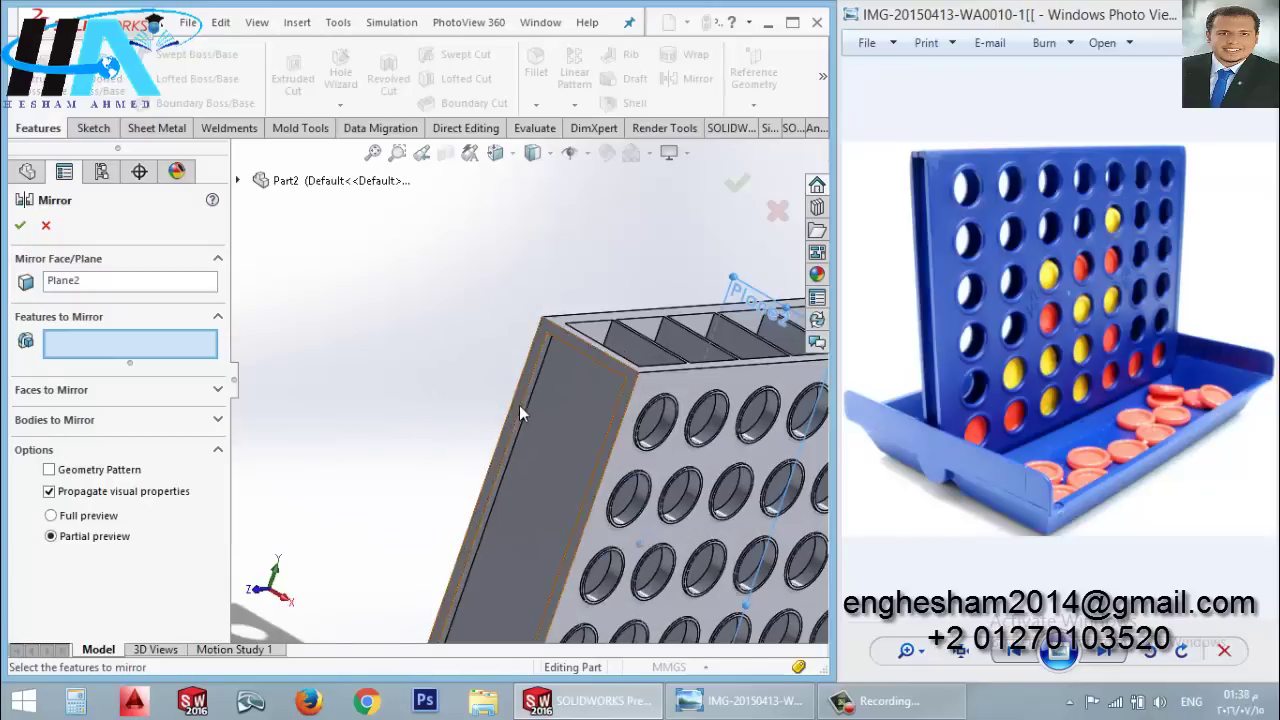
pyautogui.scroll(-2, 529, 420)
pyautogui.scroll(-2, 532, 400)
pyautogui.click(531, 397)
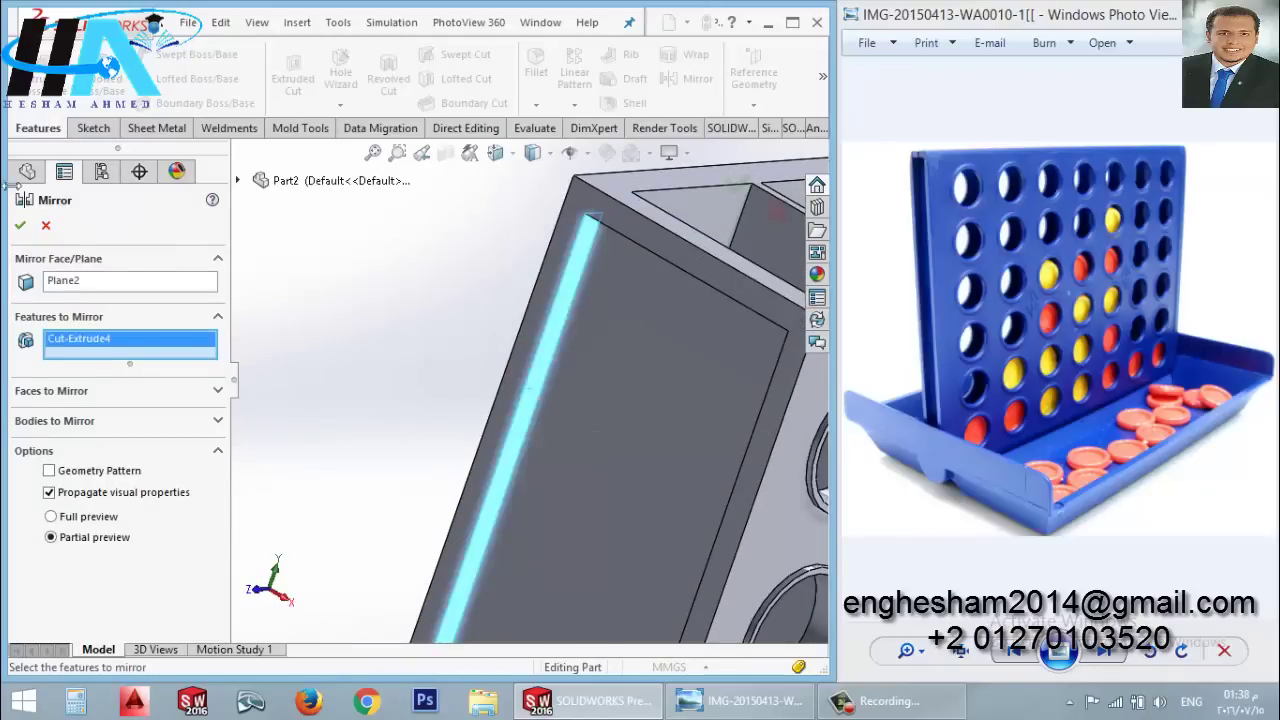
pyautogui.click(20, 226)
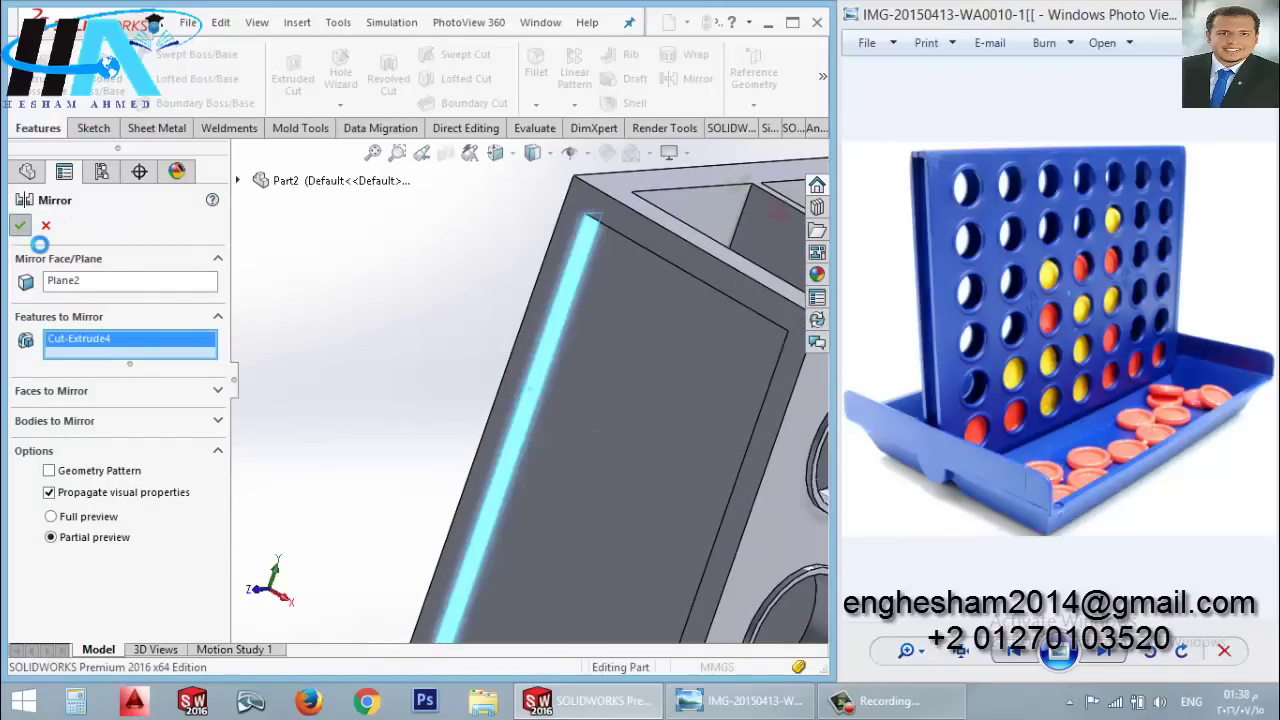
# Step: Orbit and zoom to inspect the board from the front
pyautogui.scroll(2, 582, 372)
pyautogui.scroll(2, 582, 372)
pyautogui.scroll(2, 538, 375)
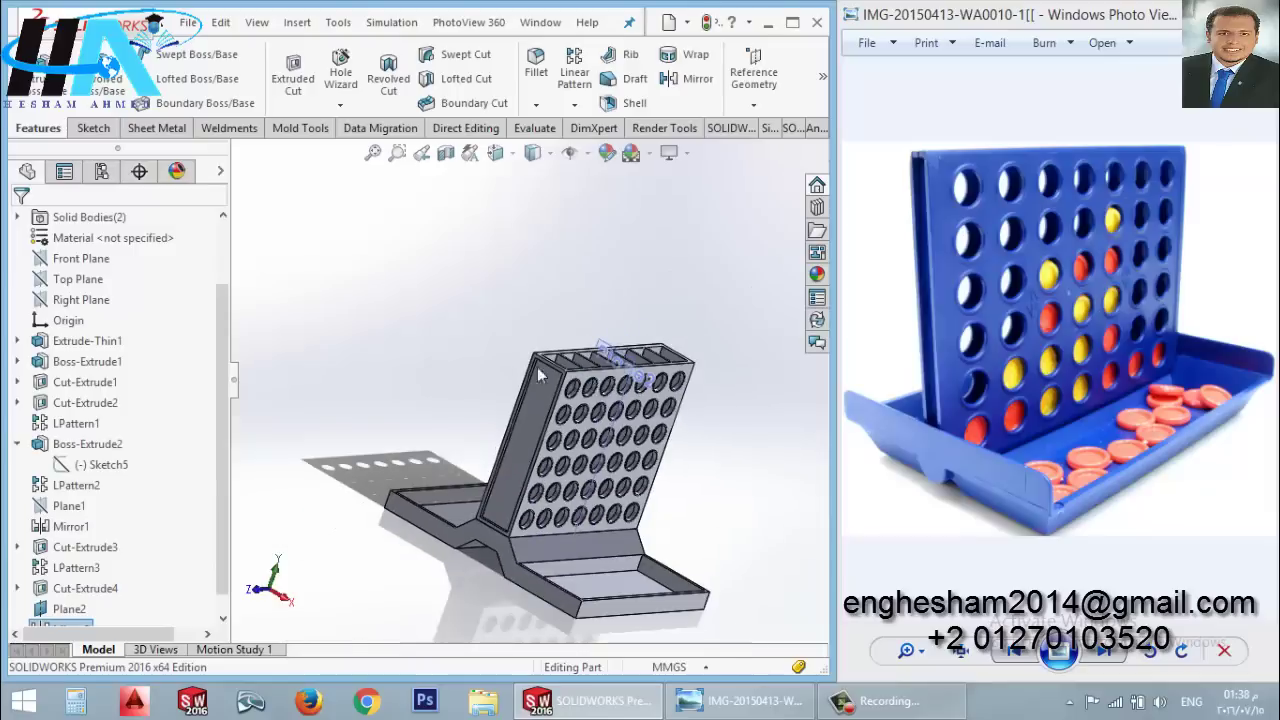
pyautogui.moveTo(538, 375)
pyautogui.mouseDown(button='middle')
pyautogui.moveTo(423, 363)
pyautogui.moveTo(694, 430)
pyautogui.mouseUp(button='middle')
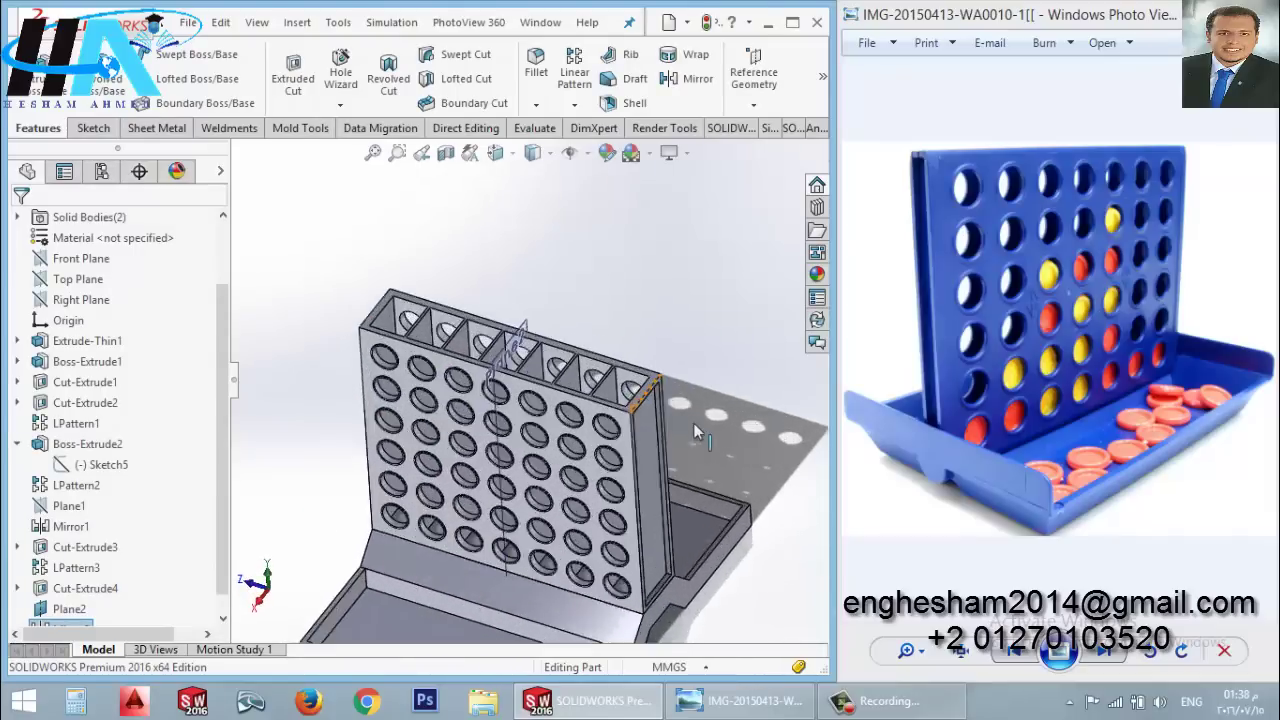
pyautogui.scroll(-2, 601, 449)
pyautogui.scroll(3, 601, 449)
pyautogui.scroll(-2, 583, 470)
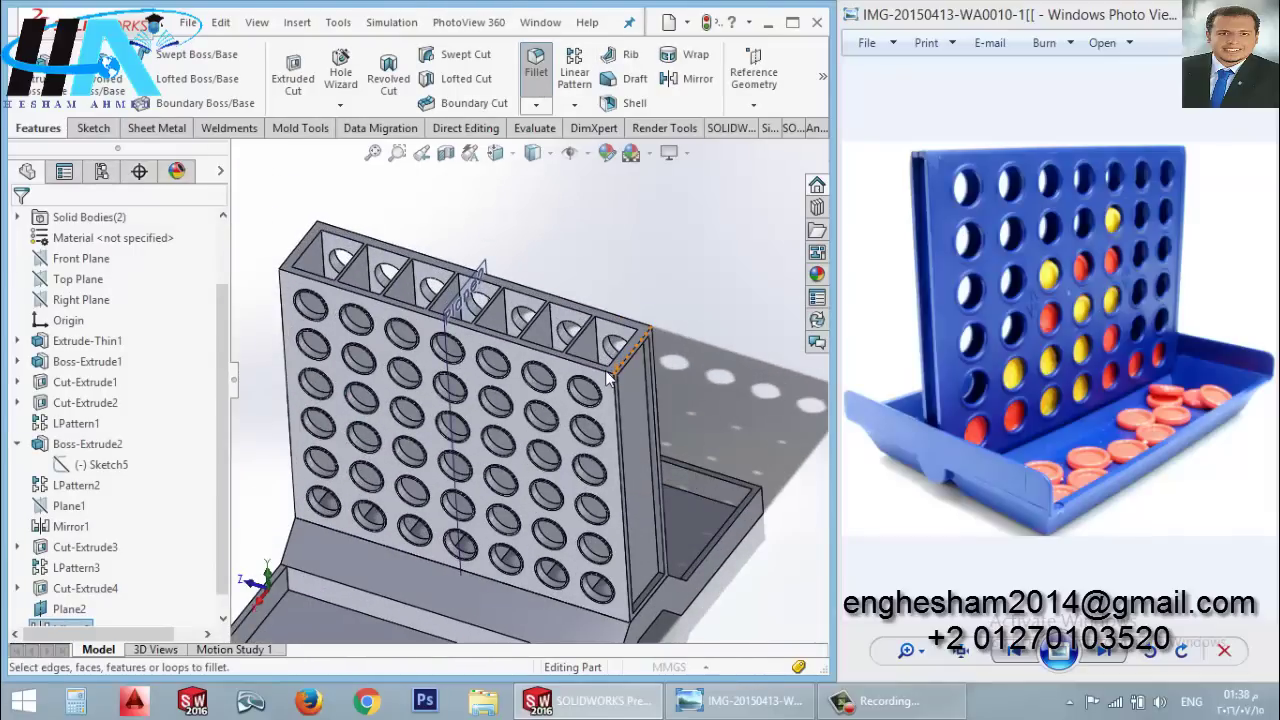
# Step: Fillet the board's slotted top face edges with a 0.5 mm constant radius
pyautogui.scroll(-3, 608, 372)
pyautogui.scroll(-2, 612, 365)
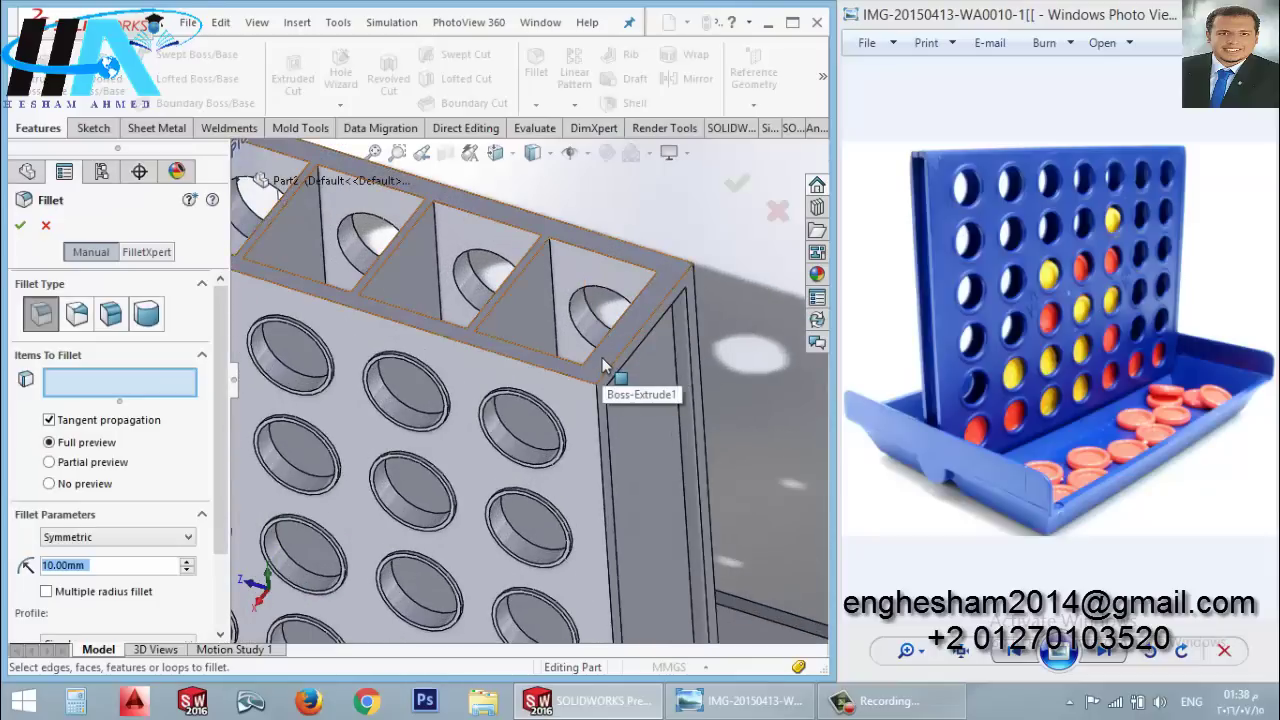
pyautogui.click(604, 366)
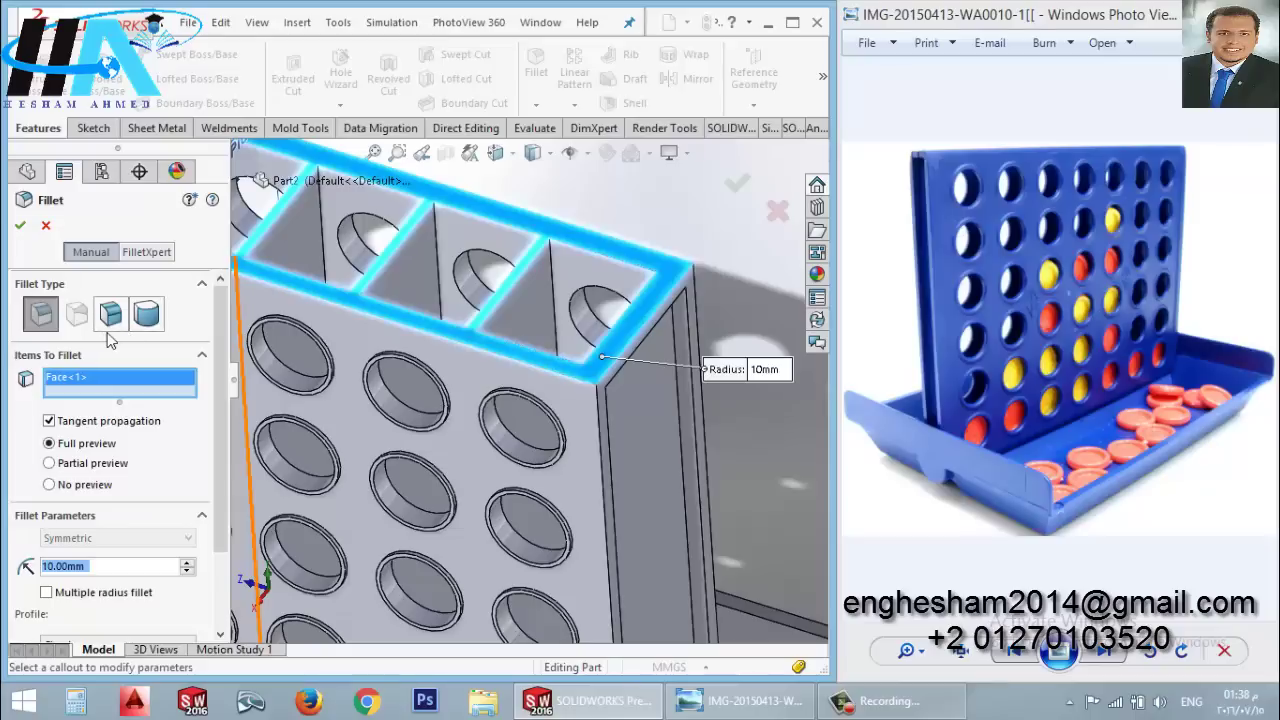
pyautogui.click(110, 314)
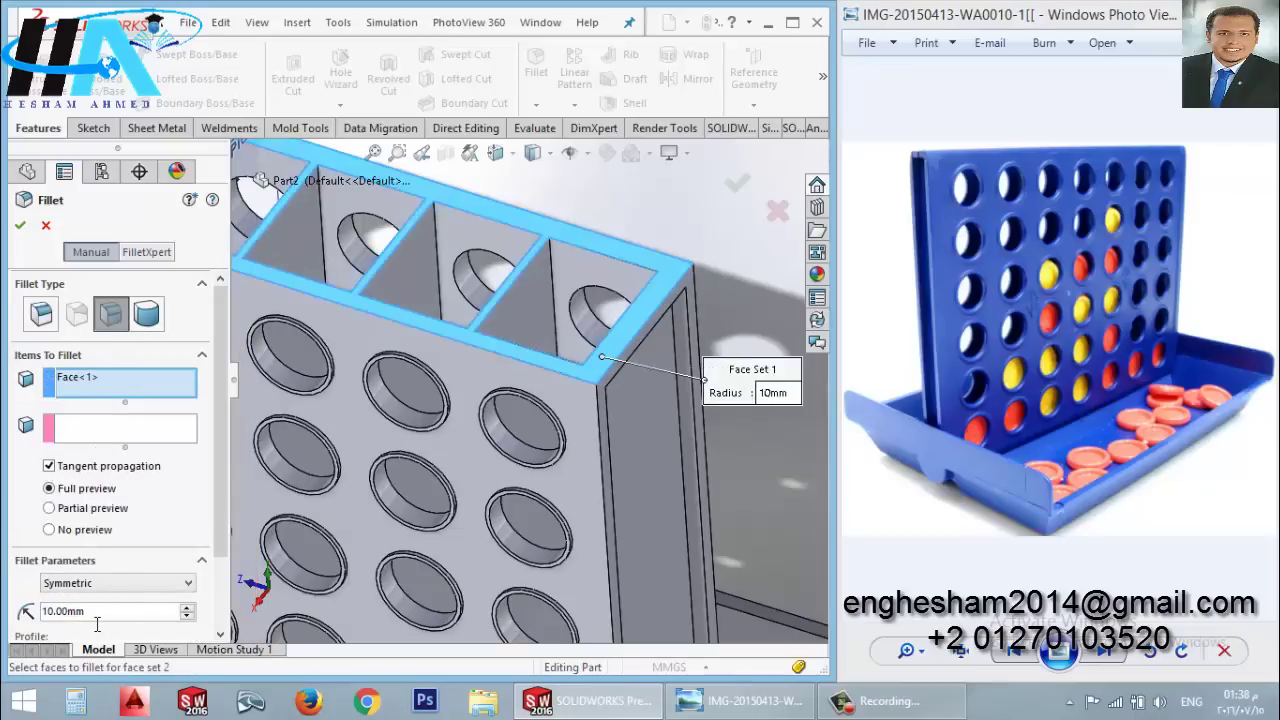
pyautogui.write('0.5')
pyautogui.press('Return')
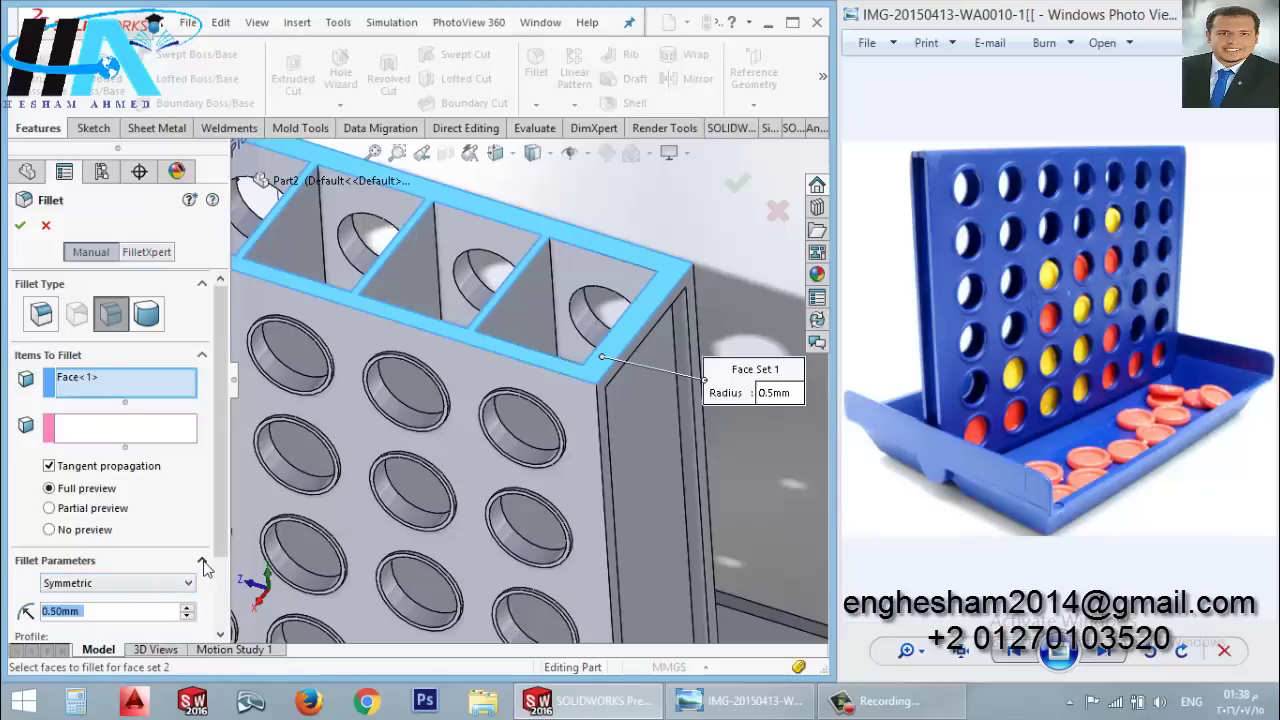
pyautogui.press('f')
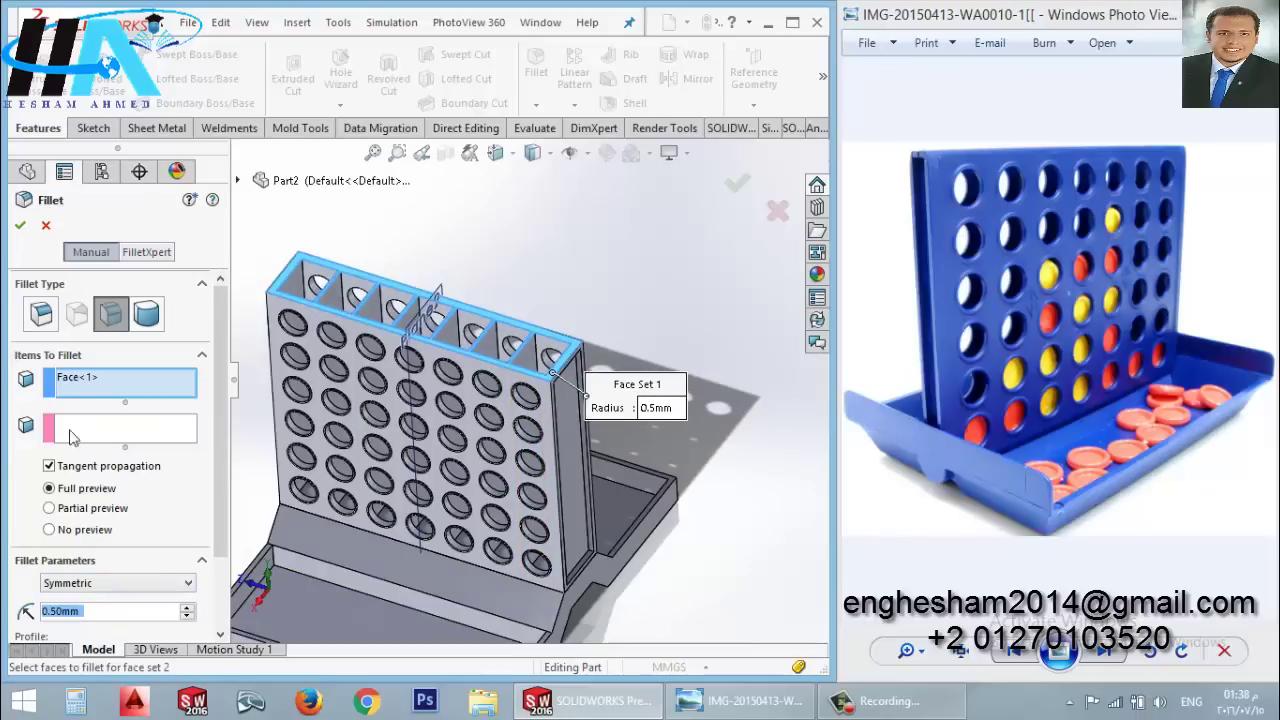
pyautogui.click(41, 314)
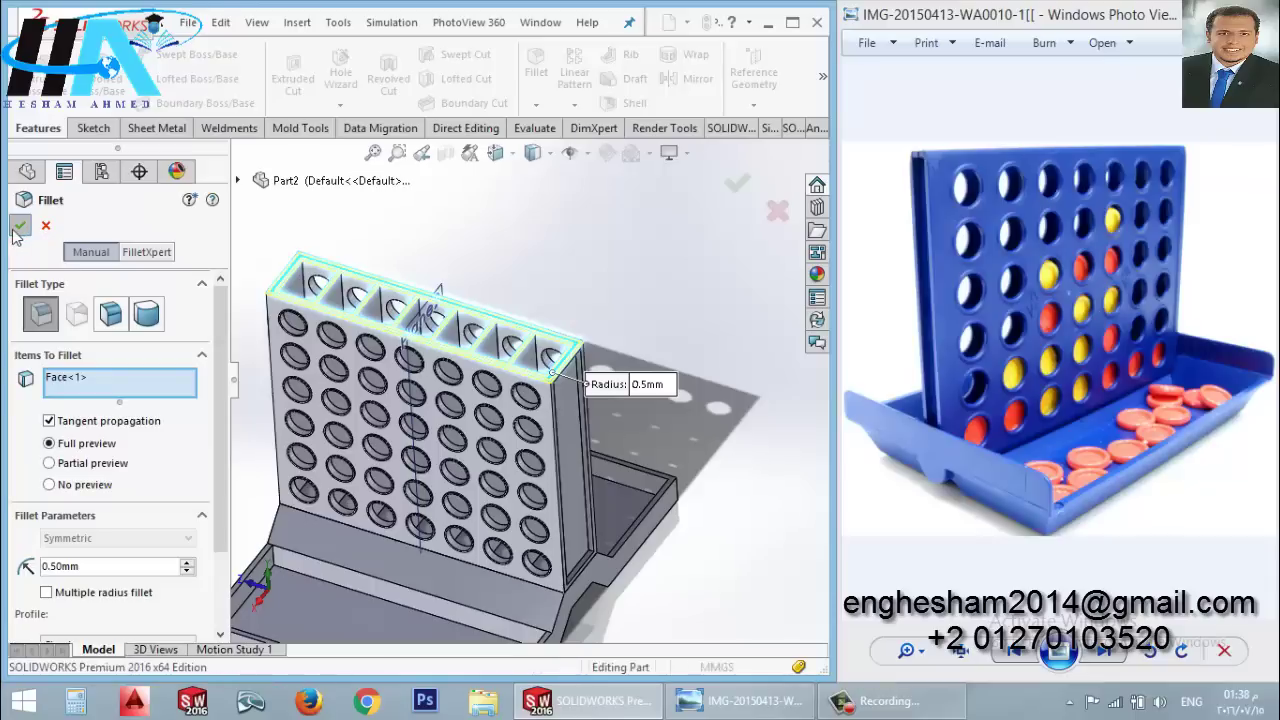
pyautogui.click(20, 227)
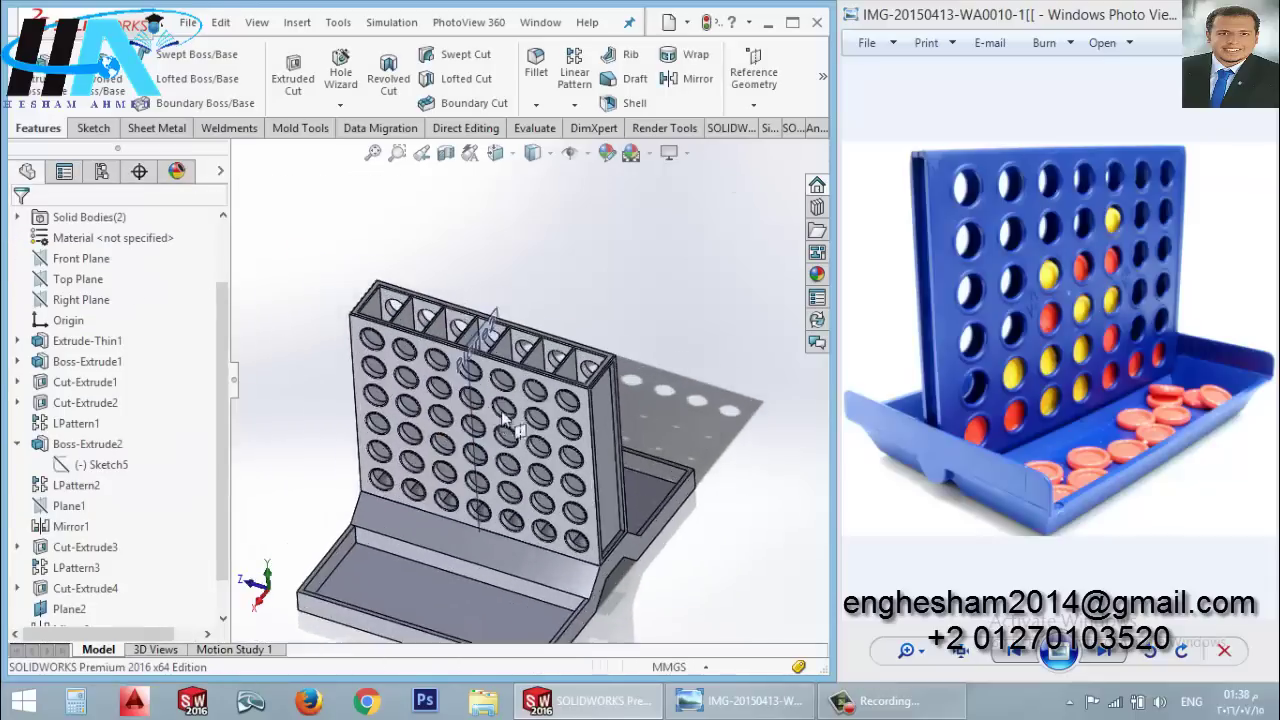
# Step: Save the stand as part1 on the Desktop and start a new document
pyautogui.scroll(-5, 505, 420)
pyautogui.scroll(5, 535, 425)
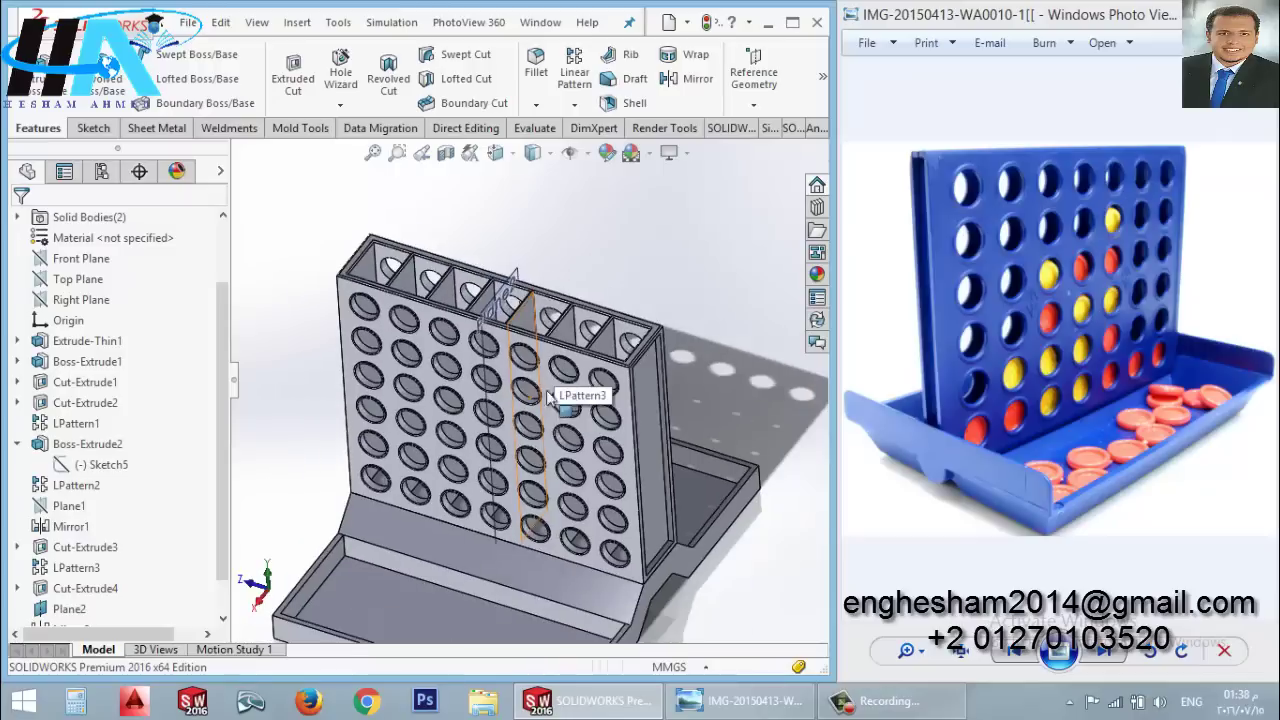
pyautogui.moveTo(487, 428)
pyautogui.mouseDown(button='middle')
pyautogui.moveTo(520, 487)
pyautogui.moveTo(545, 425)
pyautogui.moveTo(350, 470)
pyautogui.mouseUp(button='middle')
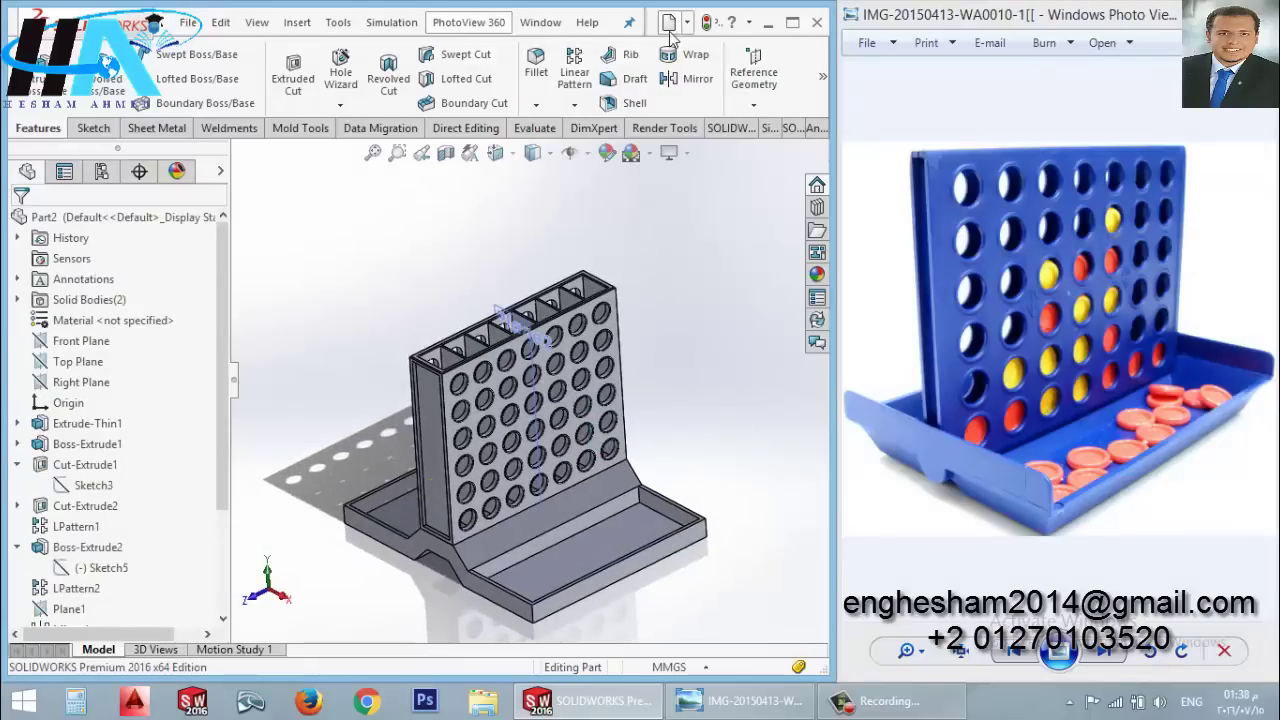
pyautogui.click(192, 24)
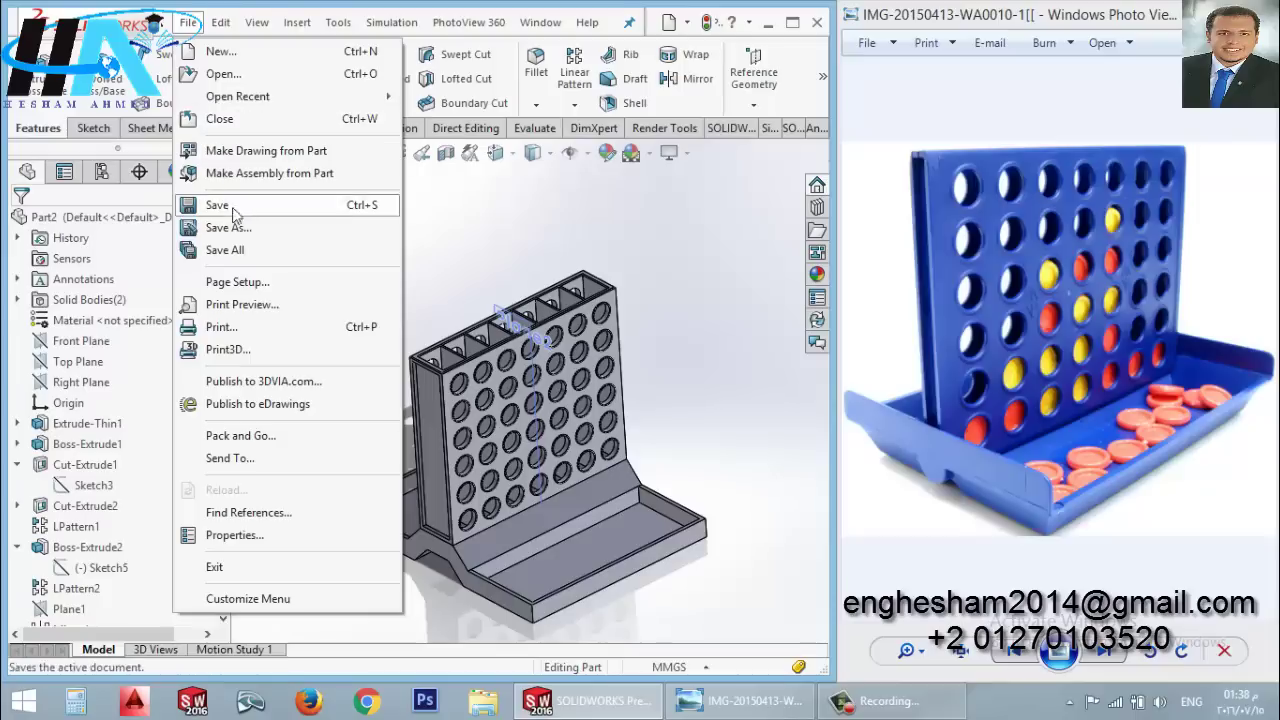
pyautogui.click(255, 228)
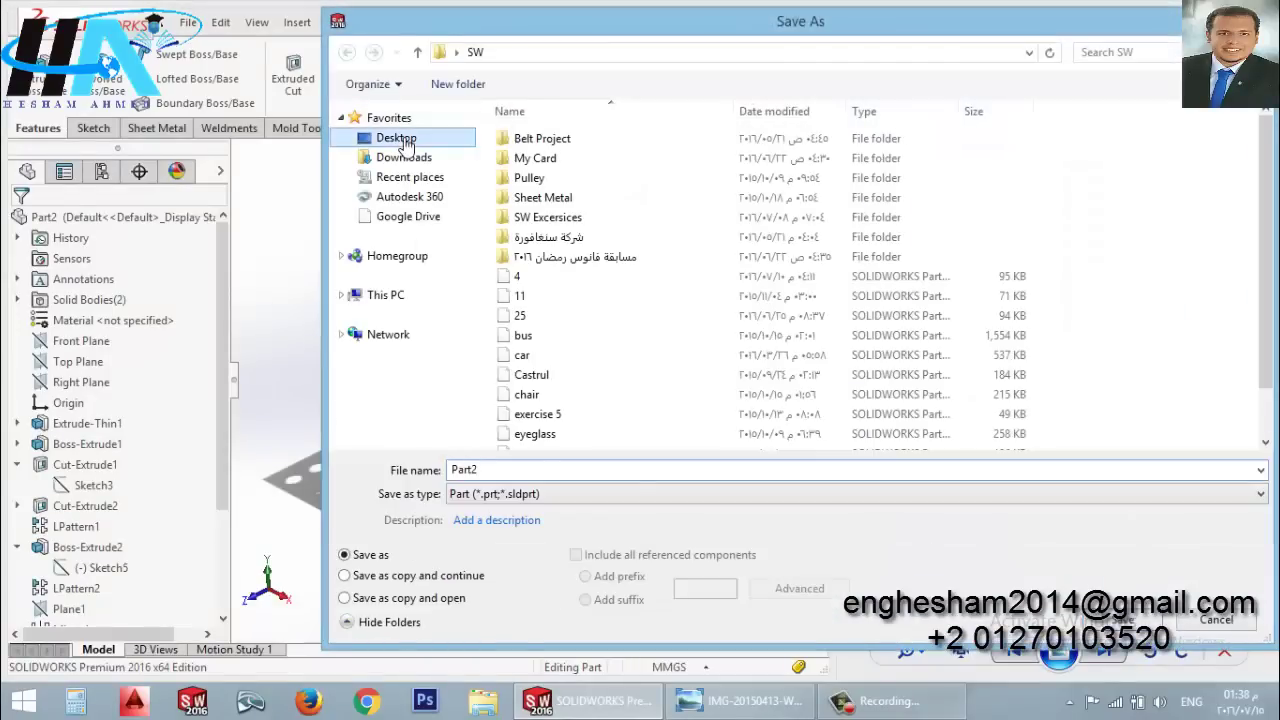
pyautogui.click(405, 145)
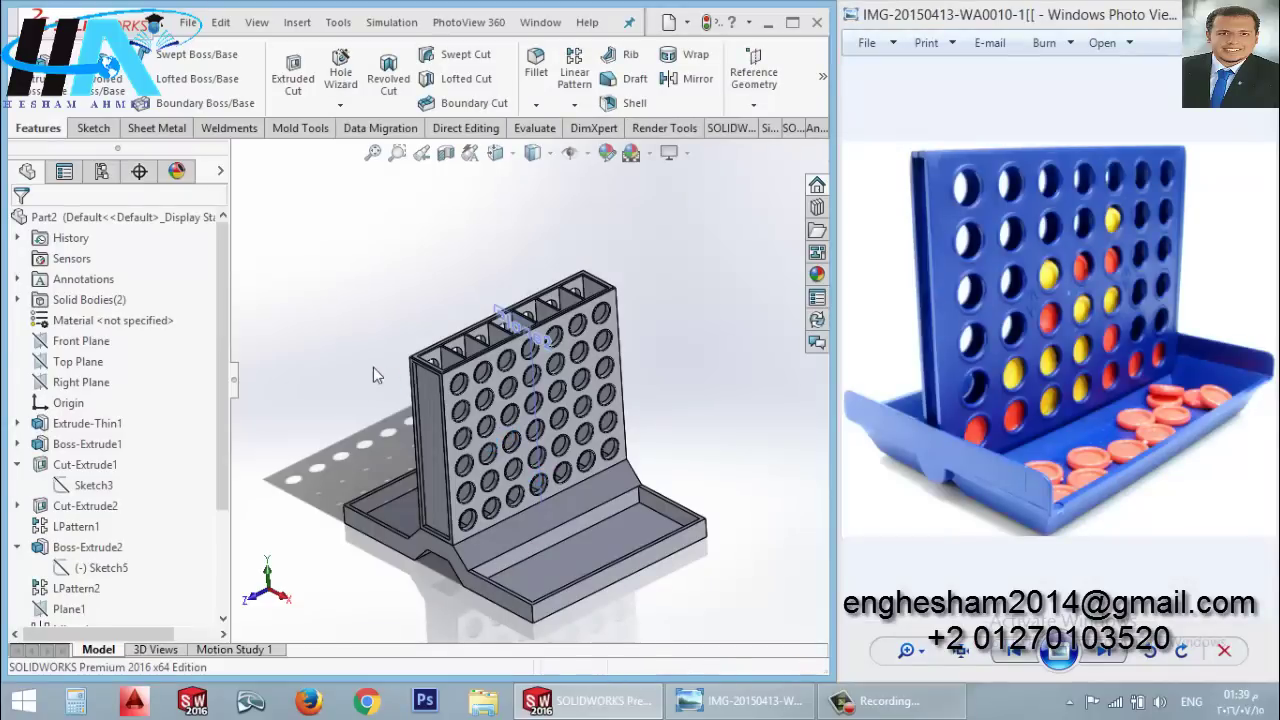
pyautogui.hotkey('ctrl', 'n')
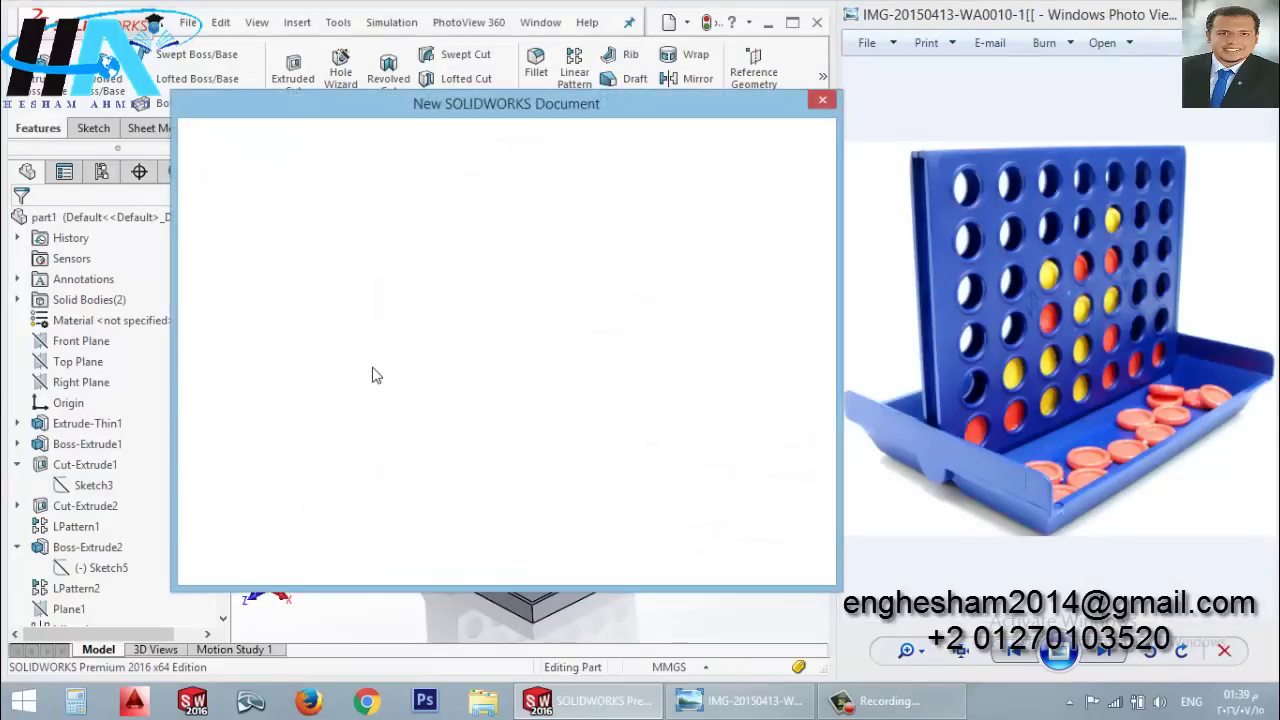
# Step: Create a new part and sketch a circle centred at the origin on the Front Plane
pyautogui.press('Return')
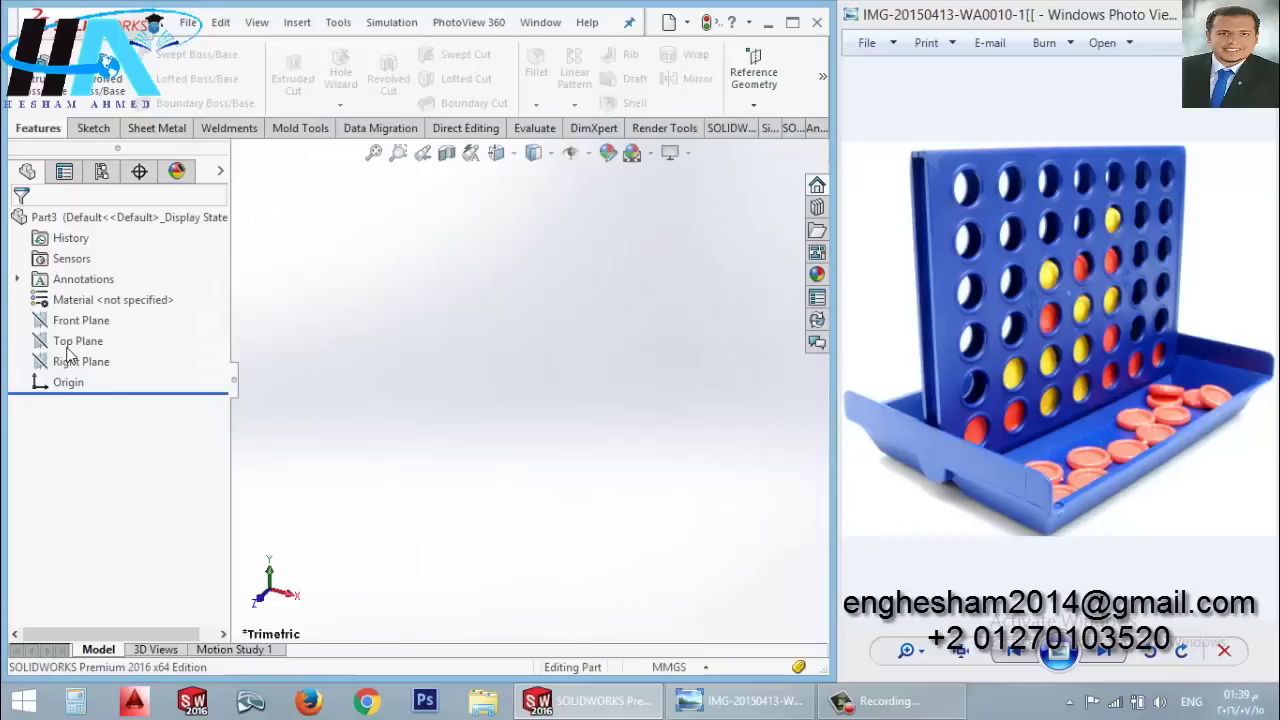
pyautogui.click(70, 343)
pyautogui.click(60, 320)
pyautogui.click(72, 288)
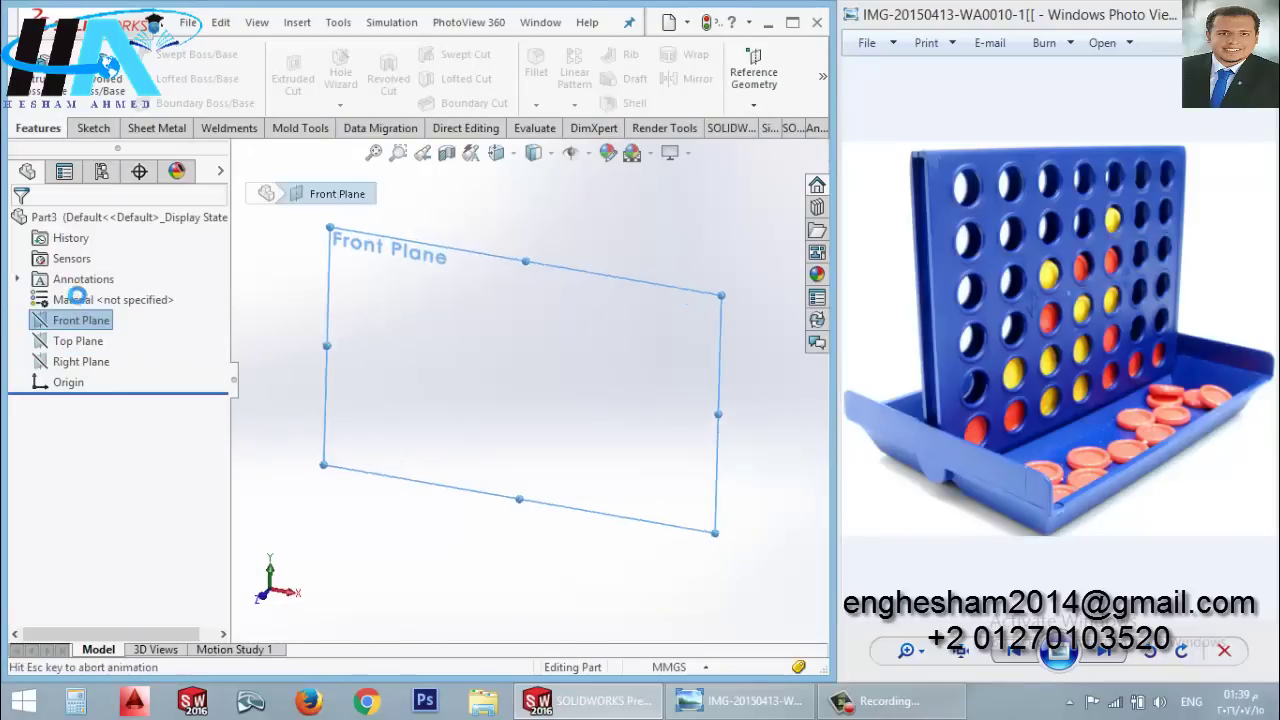
pyautogui.click(168, 54)
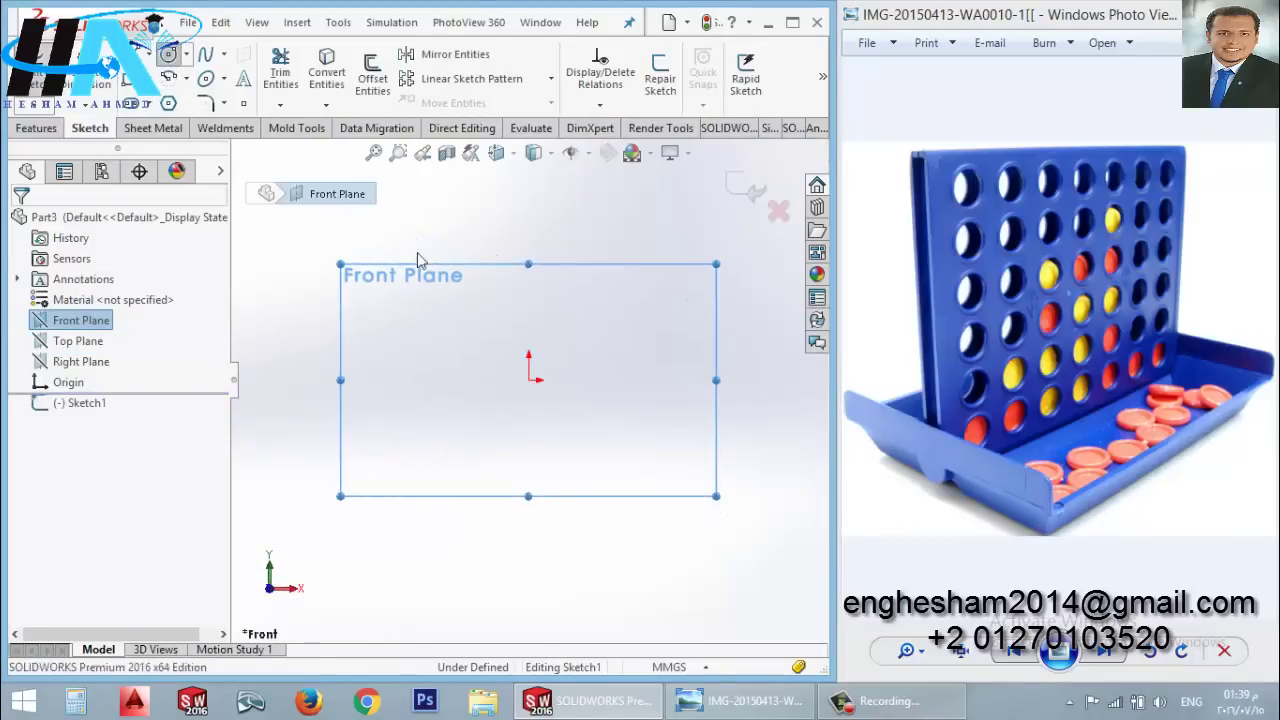
pyautogui.click(528, 380)
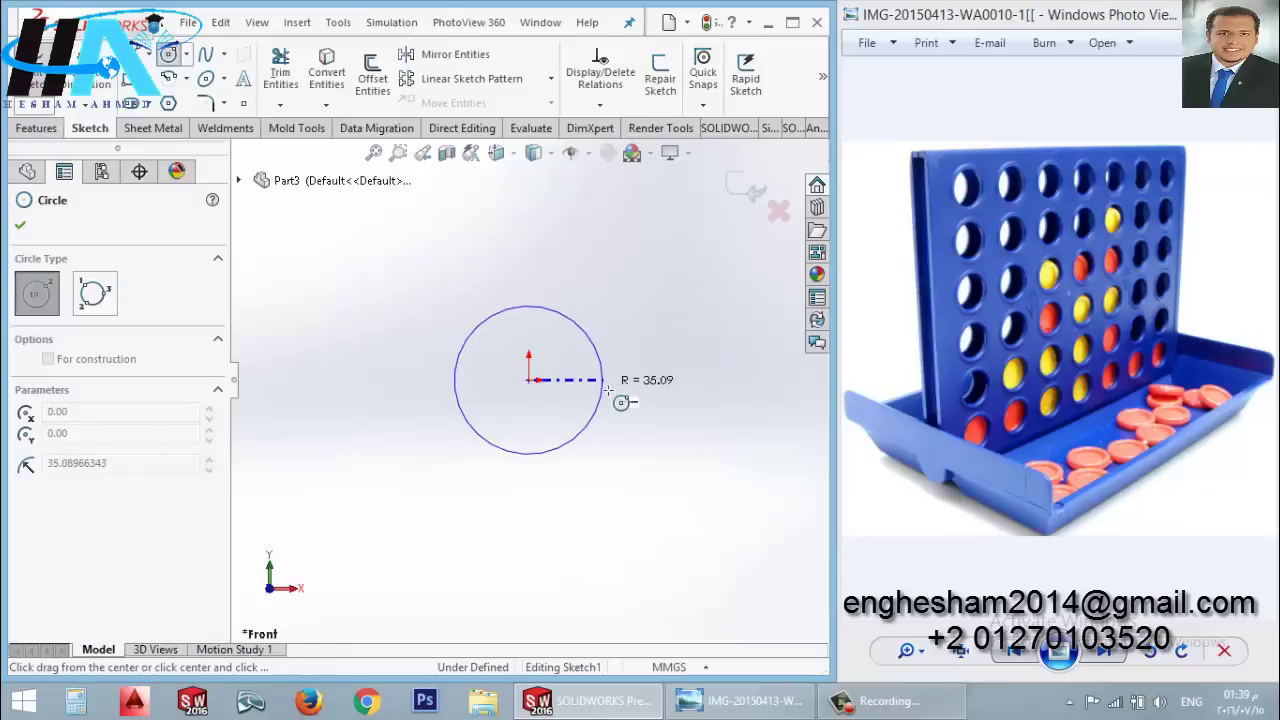
pyautogui.click(601, 396)
pyautogui.press('Escape')
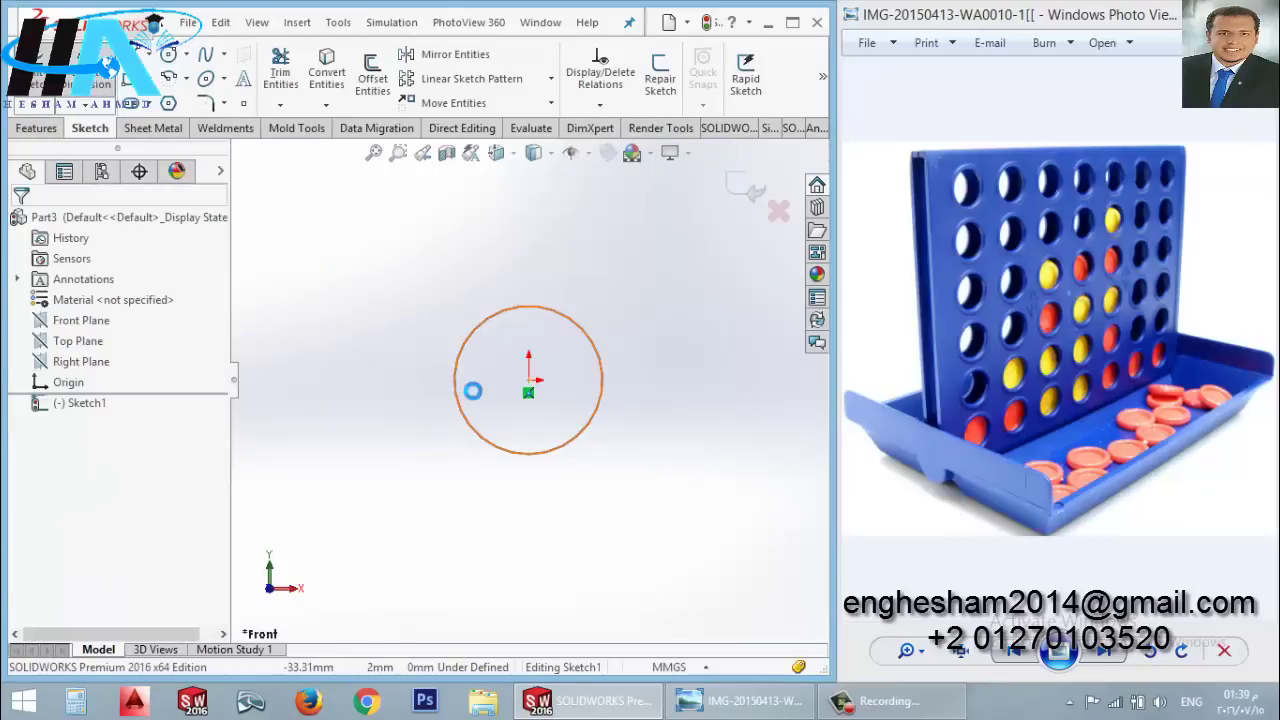
# Step: Dimension the circle to a 15 mm diameter
pyautogui.click(459, 383)
pyautogui.click(397, 388)
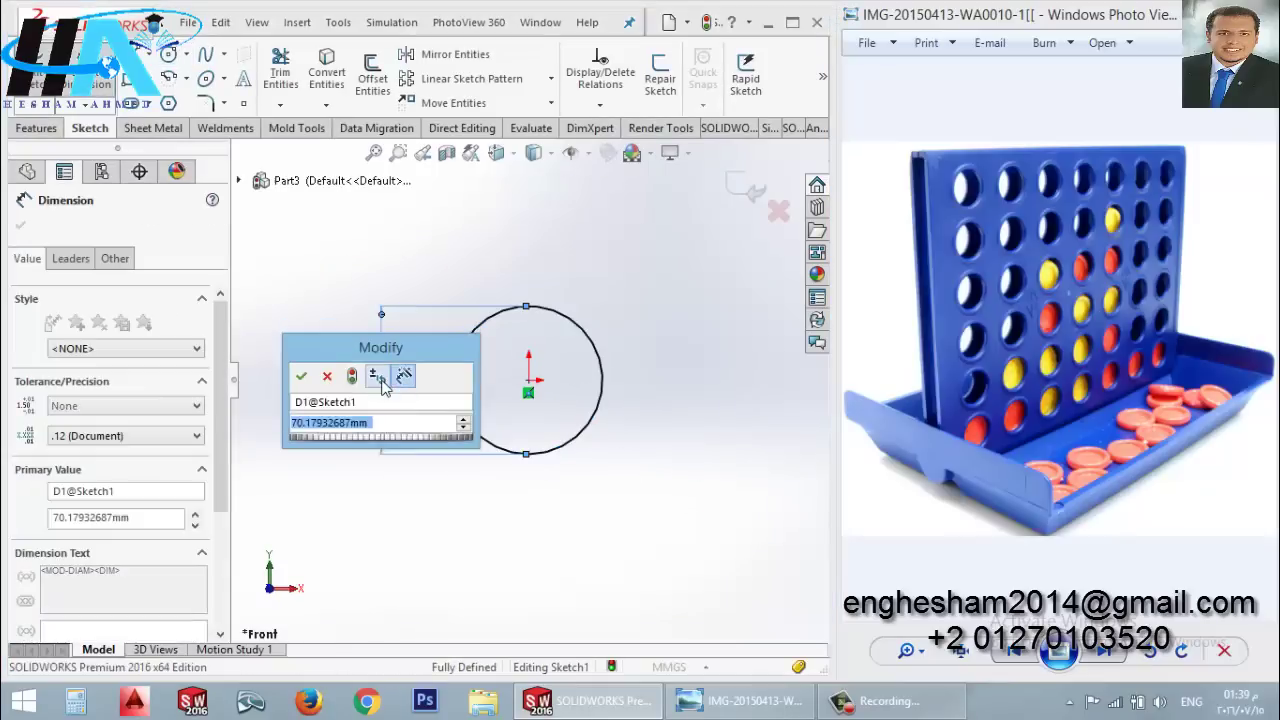
pyautogui.write('15')
pyautogui.press('Return')
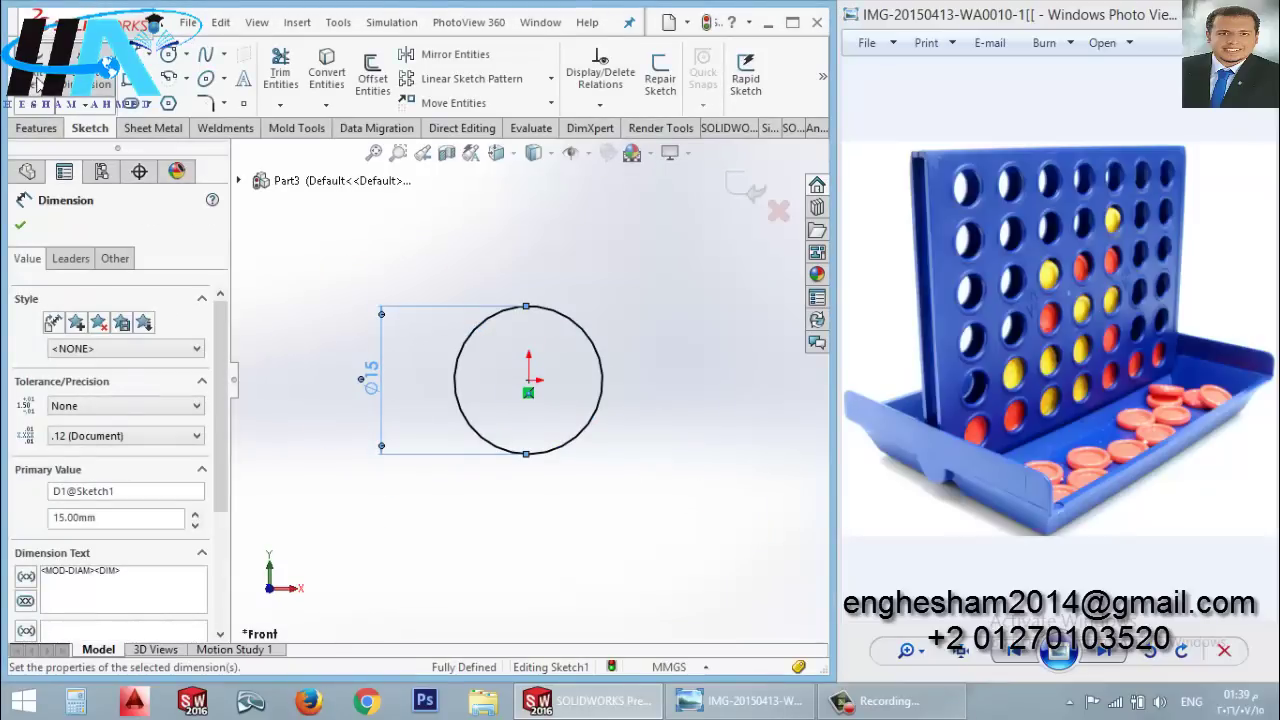
pyautogui.press('Escape')
# Step: Exit the sketch and extrude the circle 10 mm into a cylinder
pyautogui.click(35, 85)
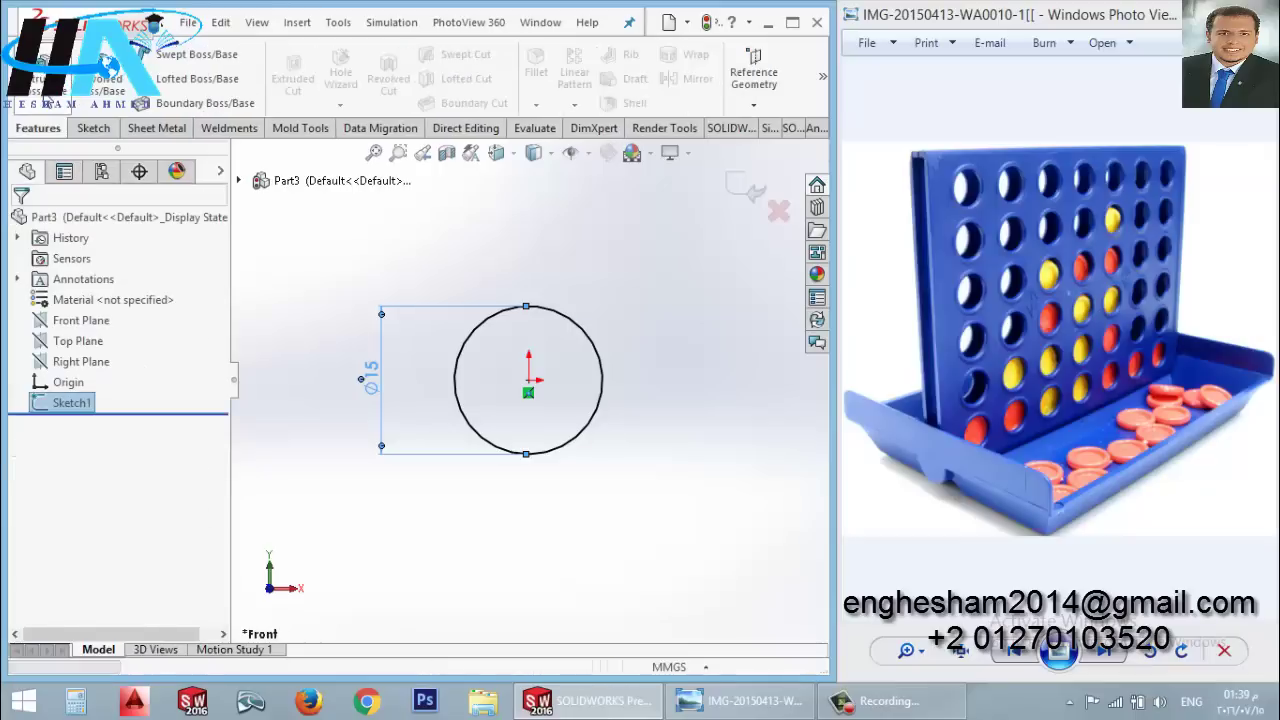
pyautogui.click(35, 78)
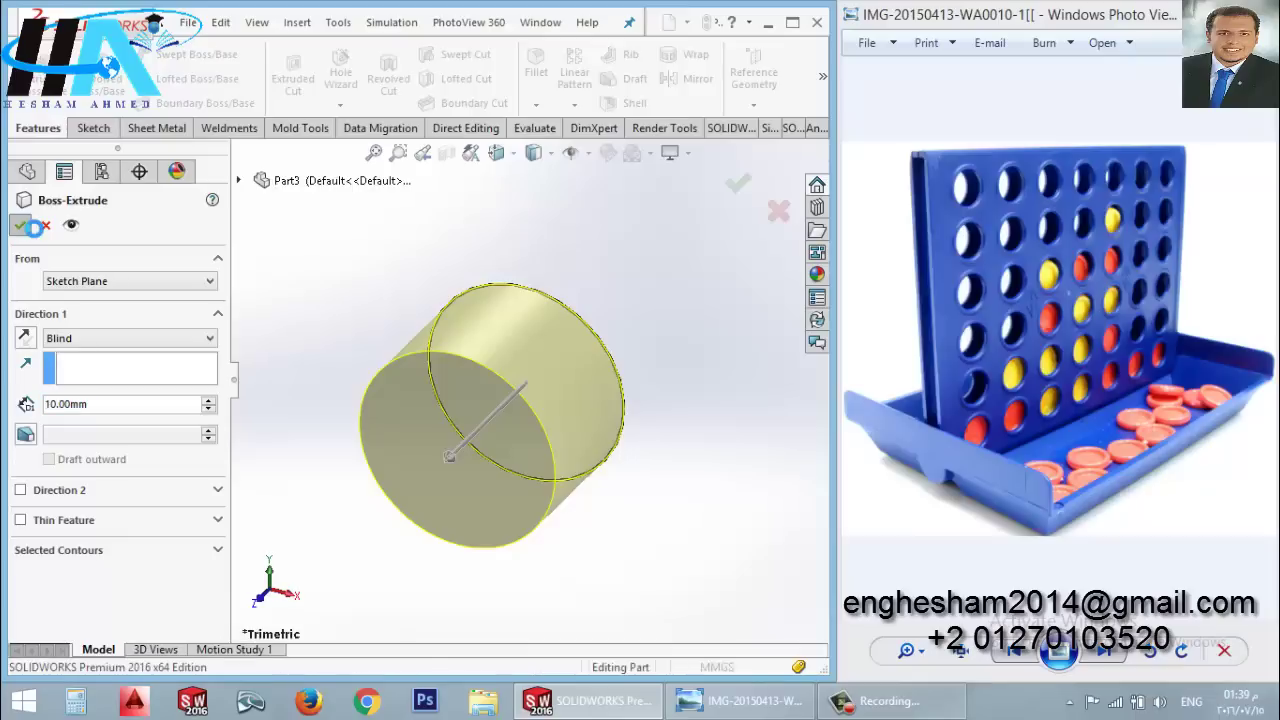
pyautogui.click(22, 223)
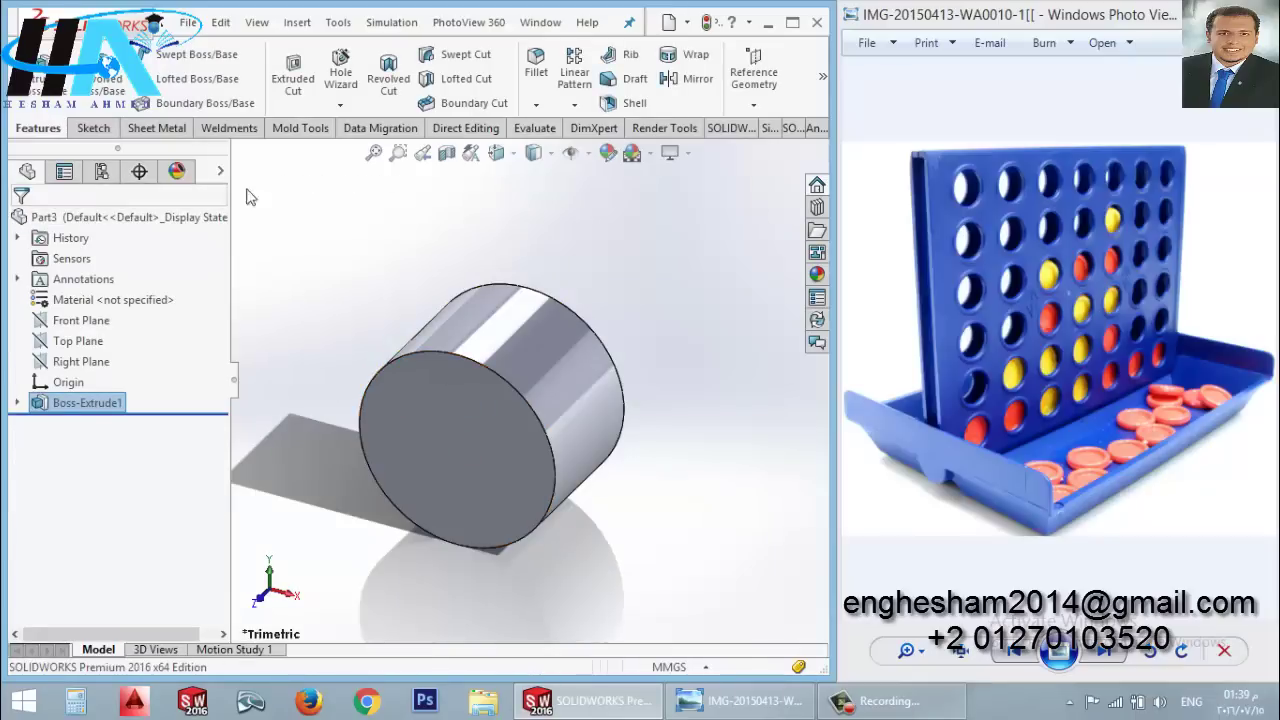
# Step: Give the disc a yellow appearance
pyautogui.click(318, 262)
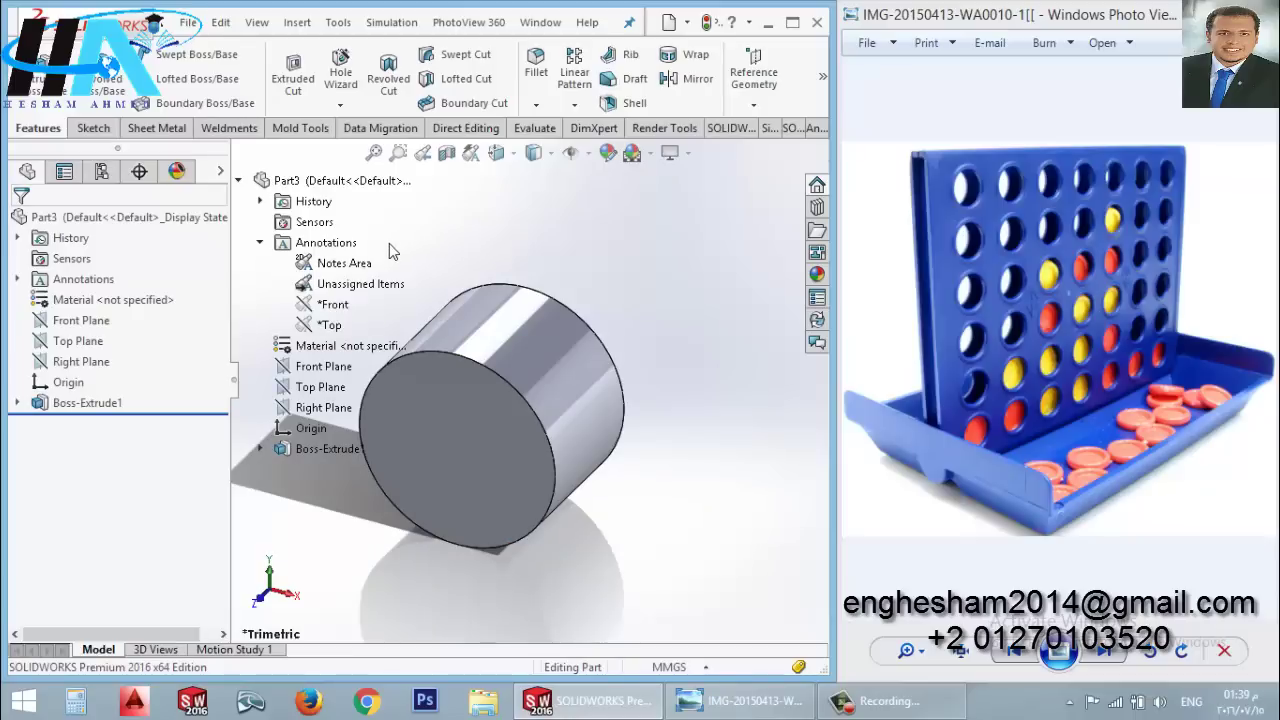
pyautogui.click(612, 163)
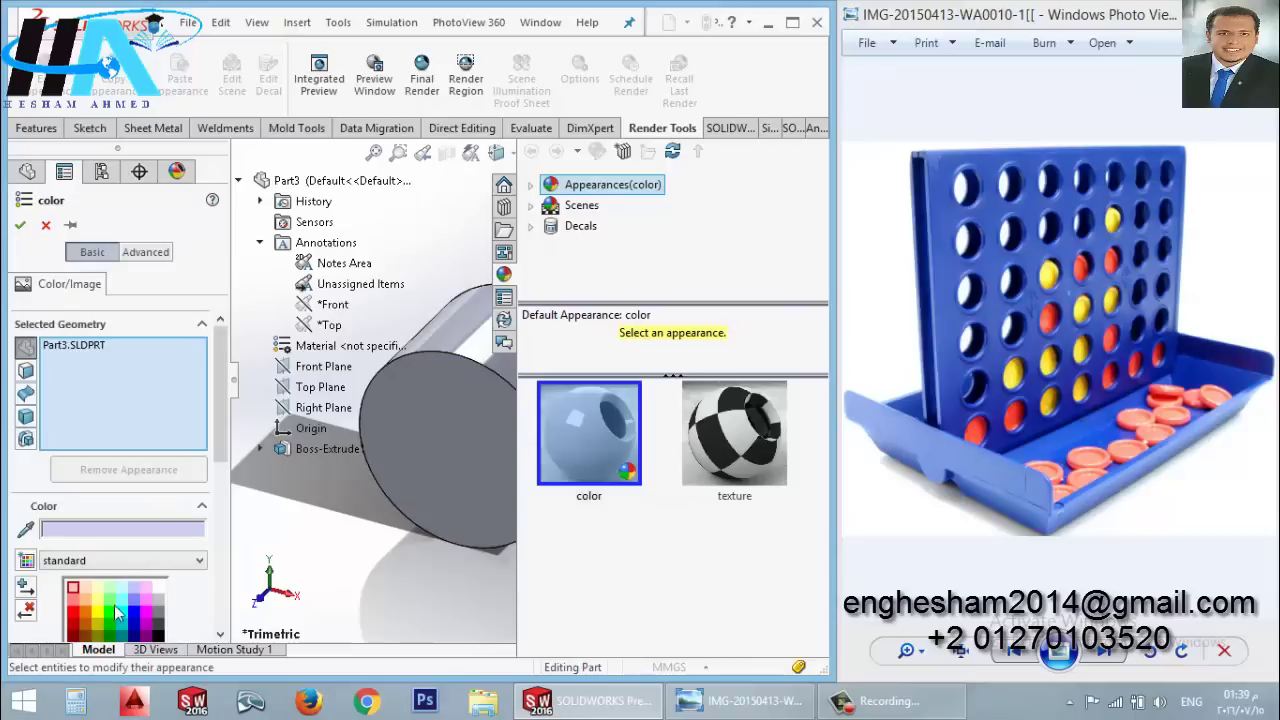
pyautogui.click(98, 613)
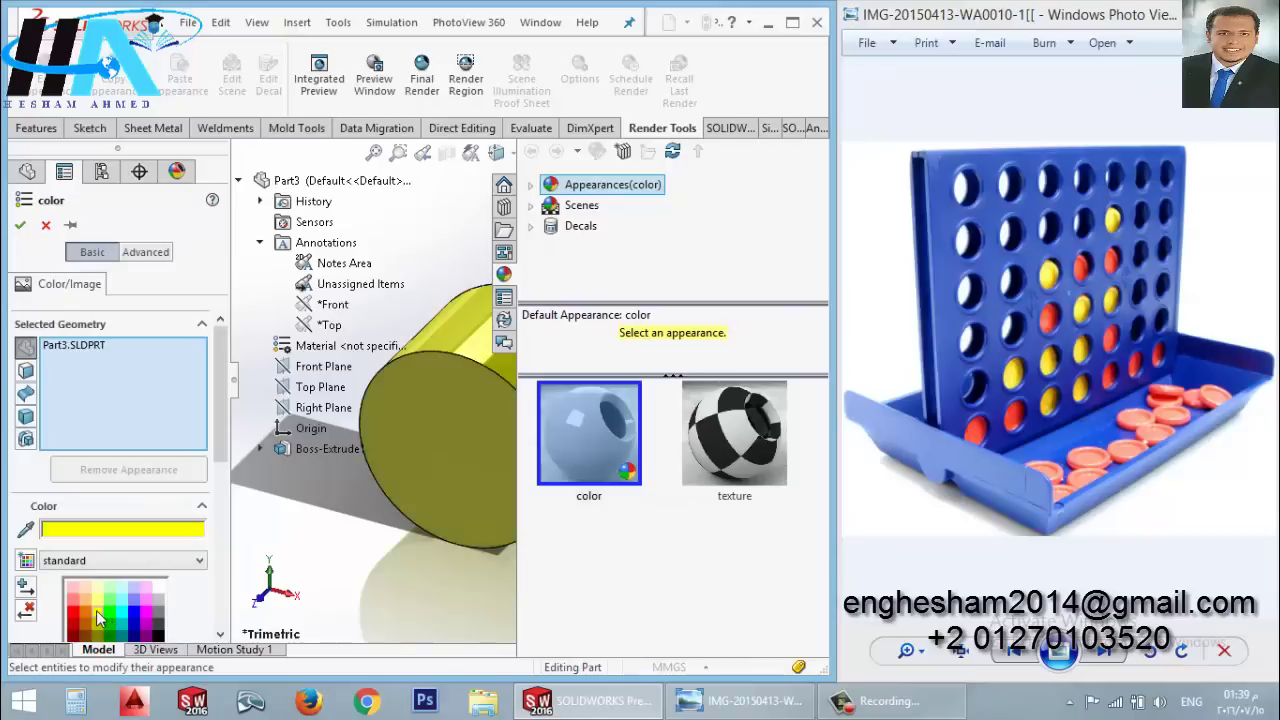
pyautogui.click(18, 226)
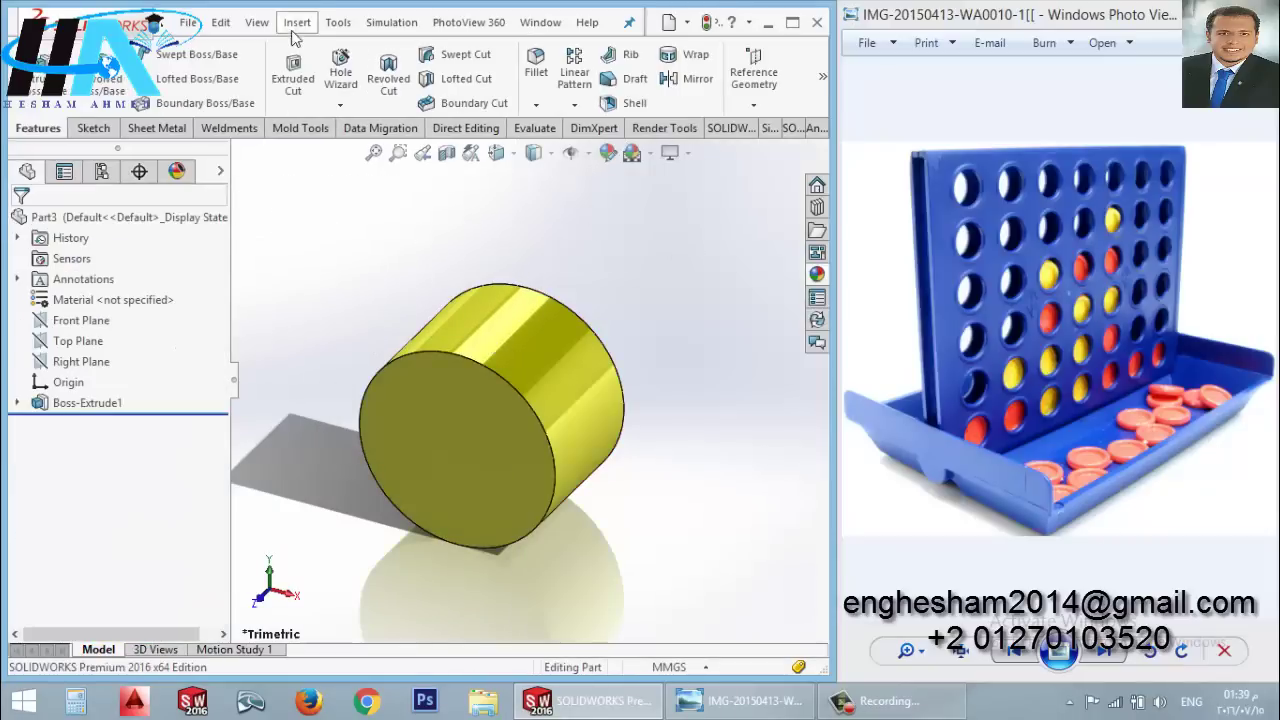
# Step: Save the part to the Desktop under the name 'yellow'
pyautogui.click(188, 22)
pyautogui.click(211, 253)
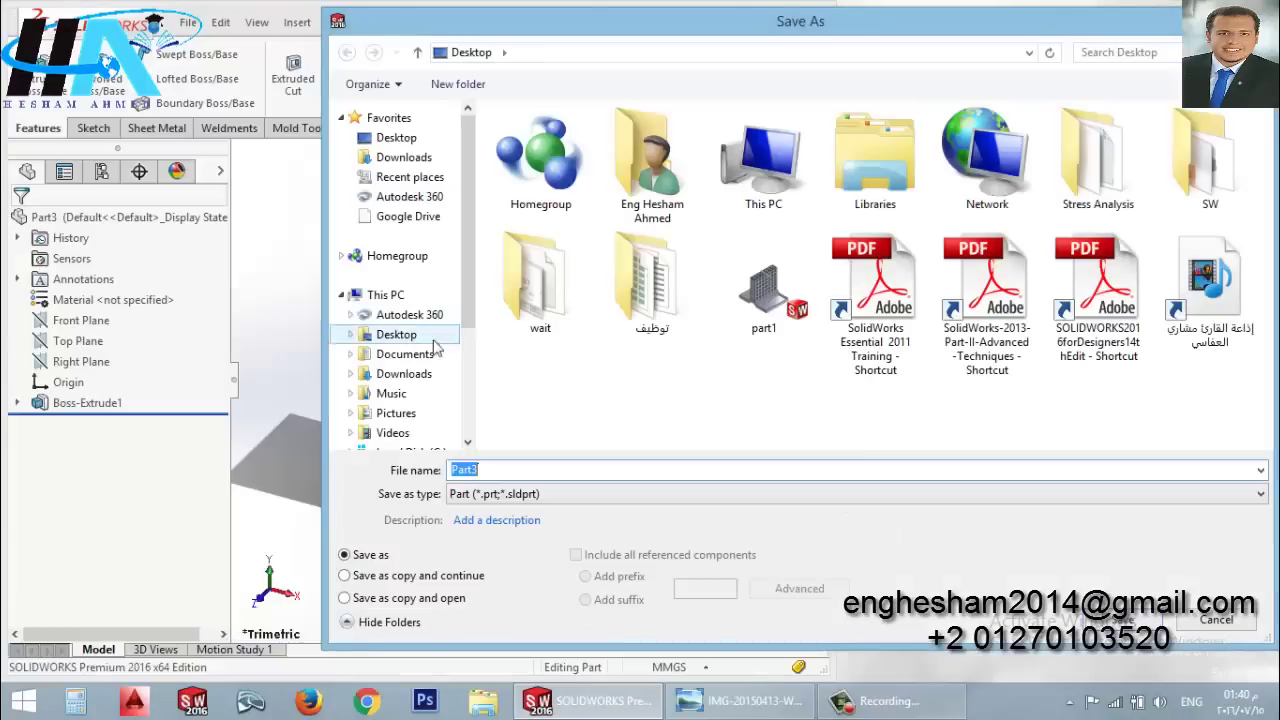
pyautogui.click(397, 141)
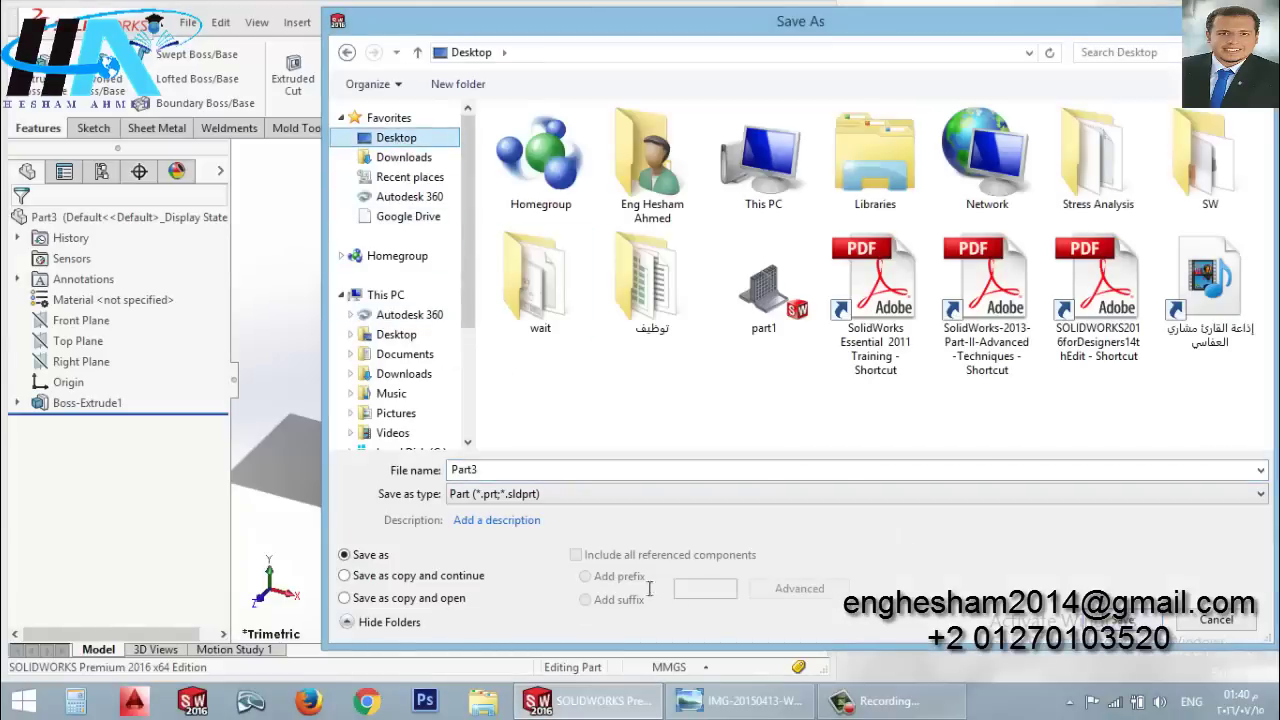
pyautogui.doubleClick(548, 476)
pyautogui.write('y')
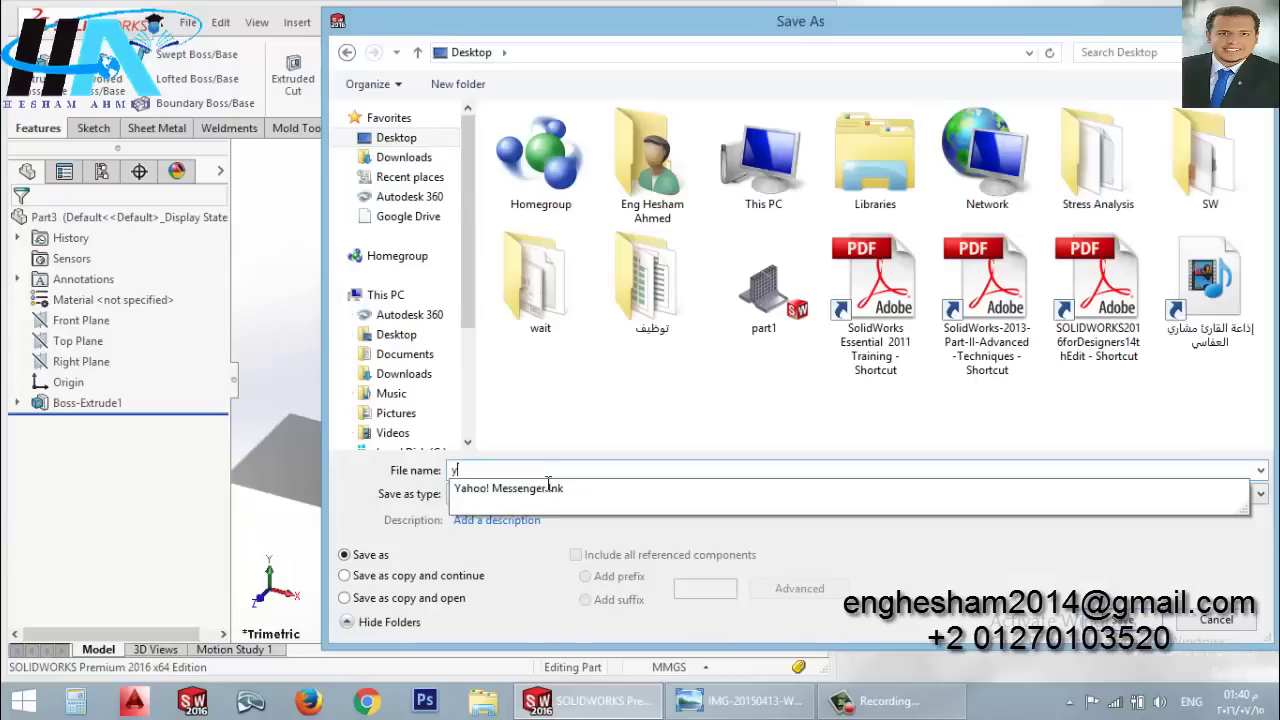
pyautogui.write('ell')
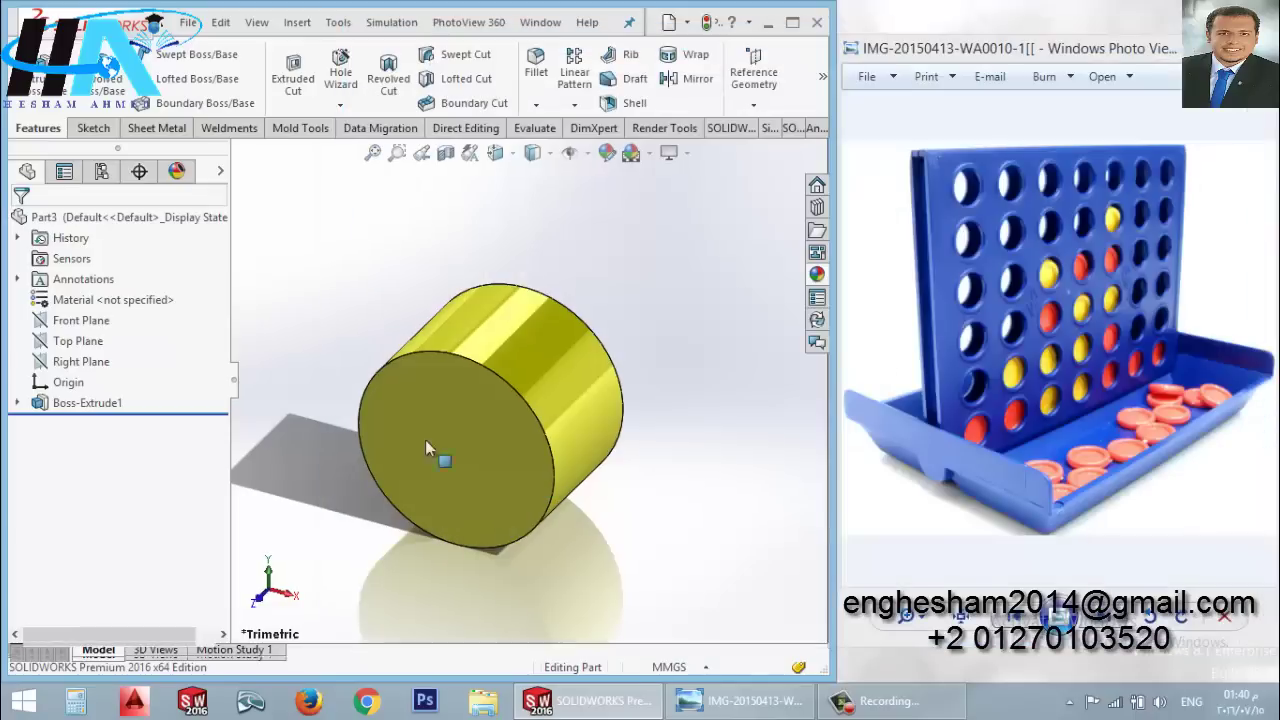
# Step: Change the disc's appearance to red
pyautogui.click(607, 152)
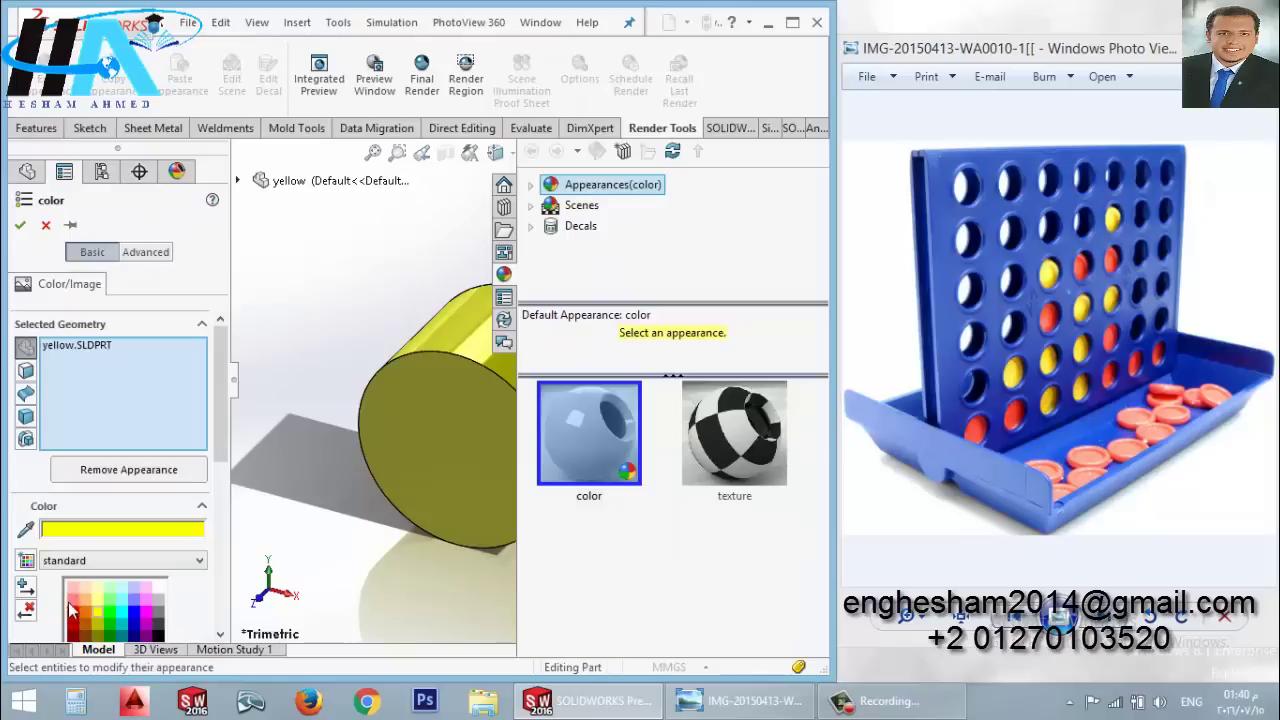
pyautogui.click(71, 613)
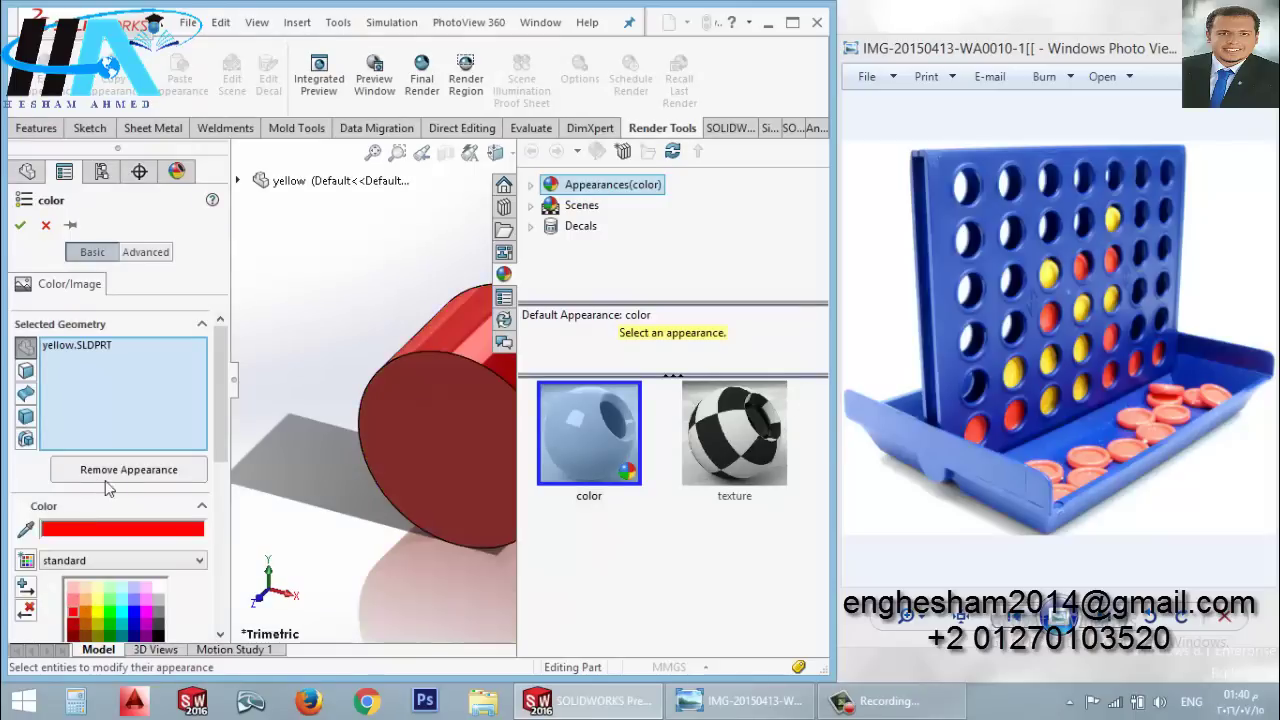
pyautogui.click(19, 224)
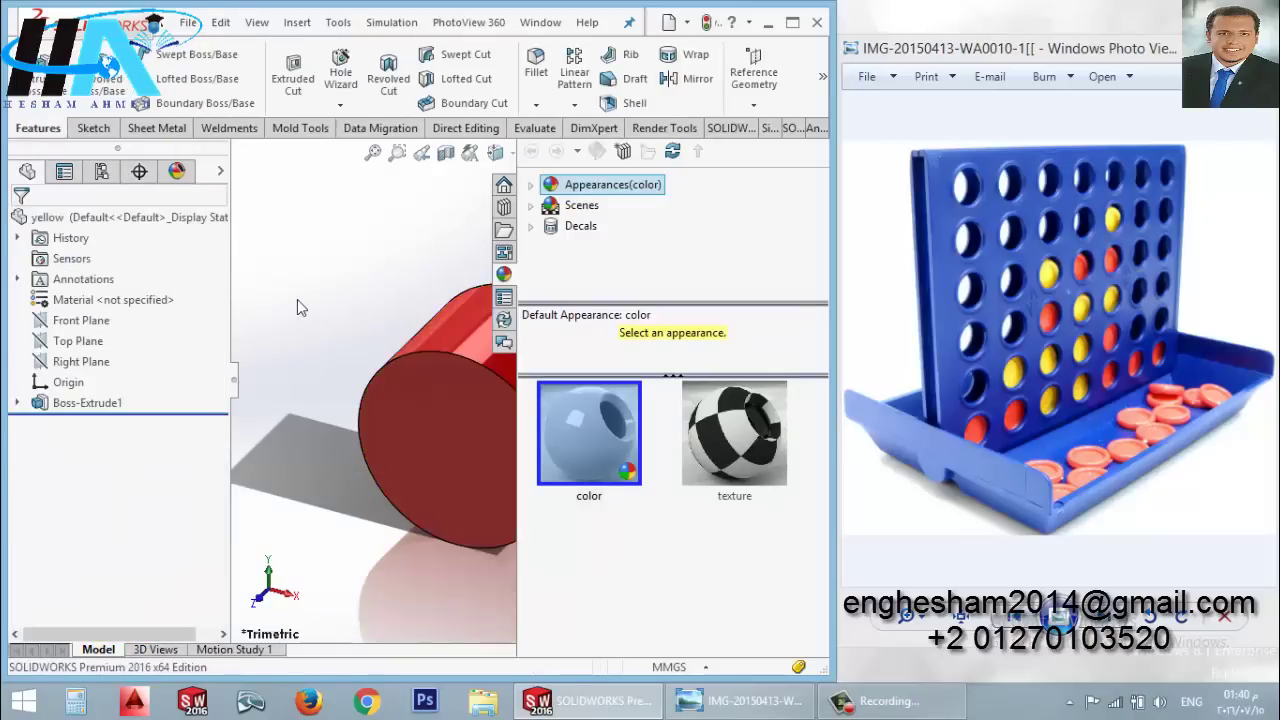
# Step: Save the recoloured disc as a new part named 'red'
pyautogui.click(190, 24)
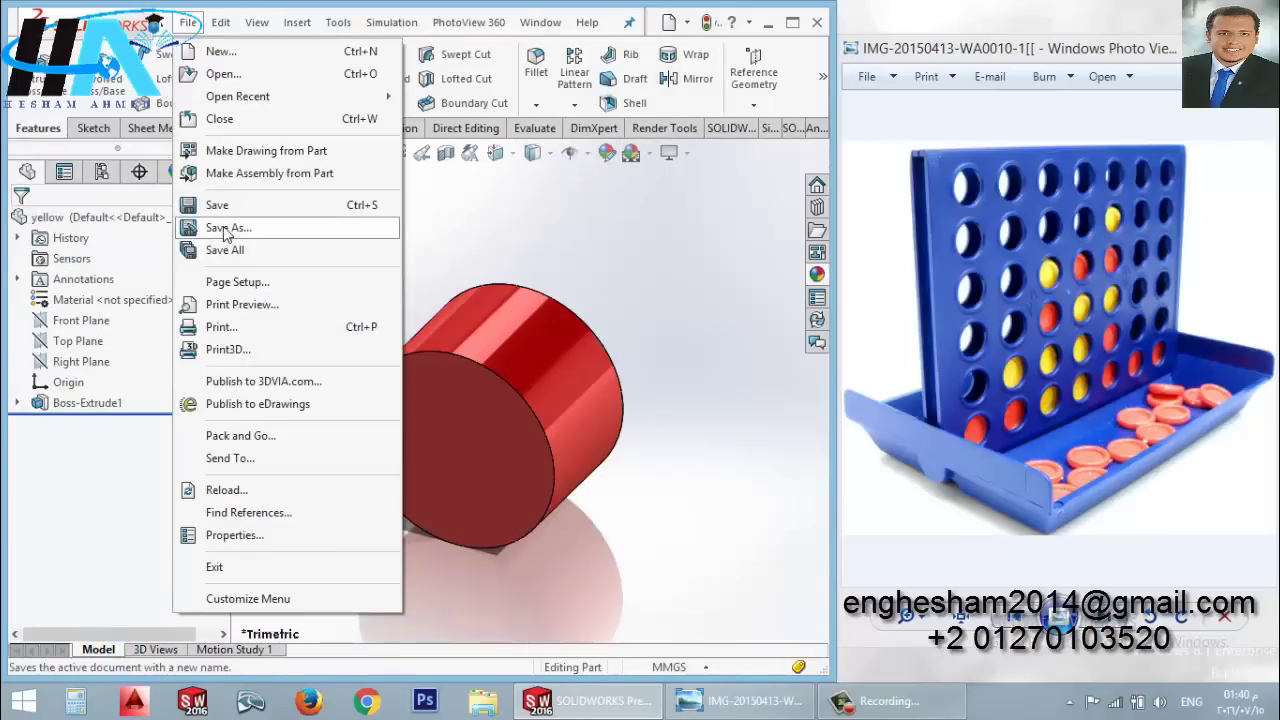
pyautogui.click(215, 227)
pyautogui.write('red')
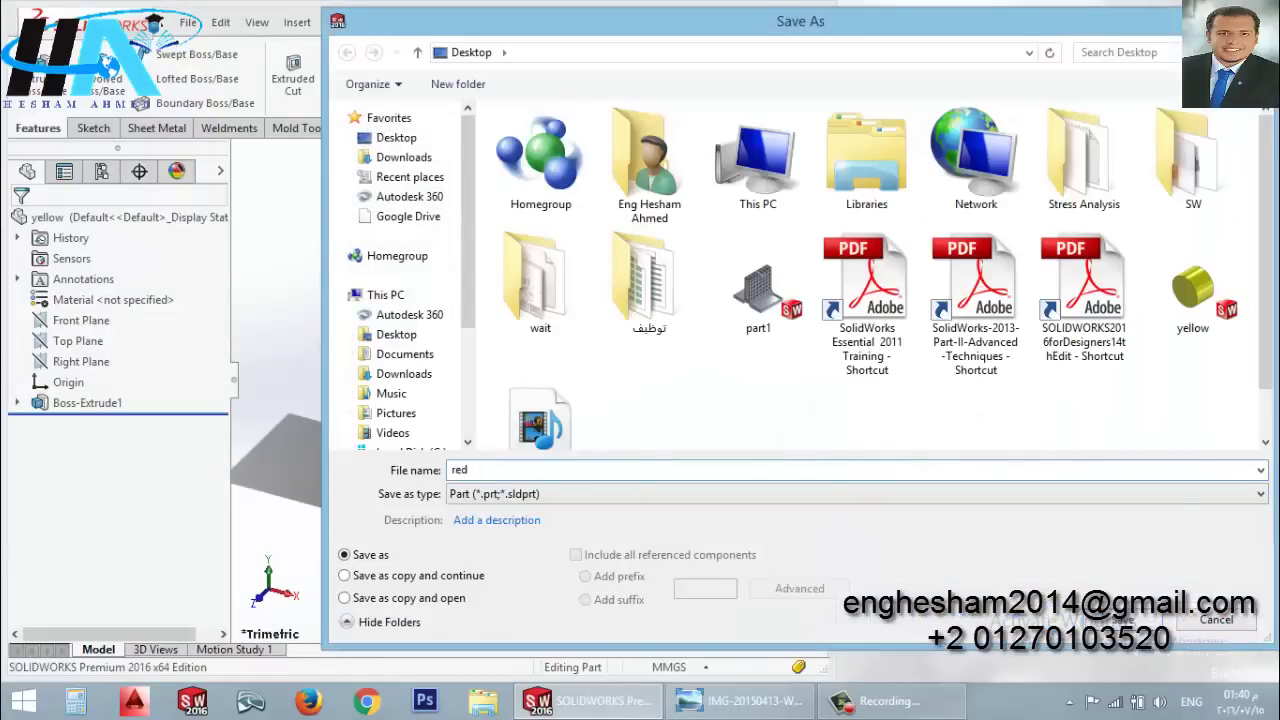
pyautogui.press('Return')
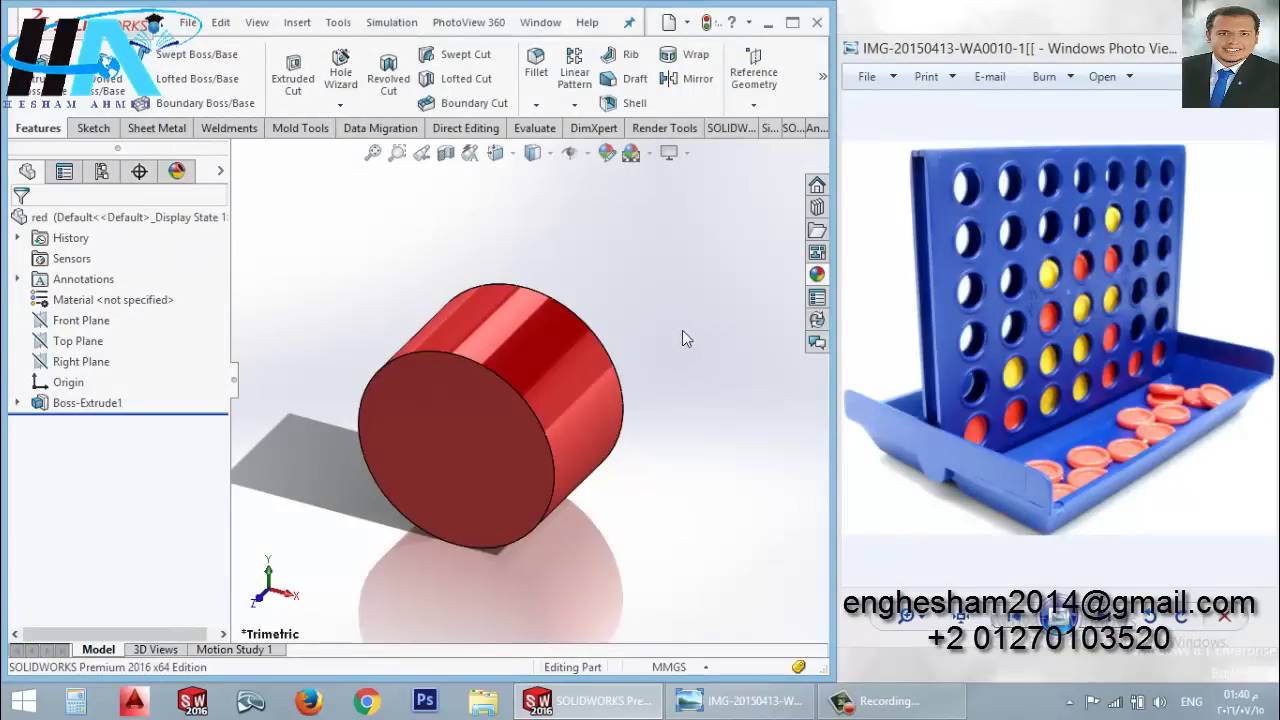
# Step: Create a new Assembly document with Ctrl+N
pyautogui.hotkey('ctrl', 'n')
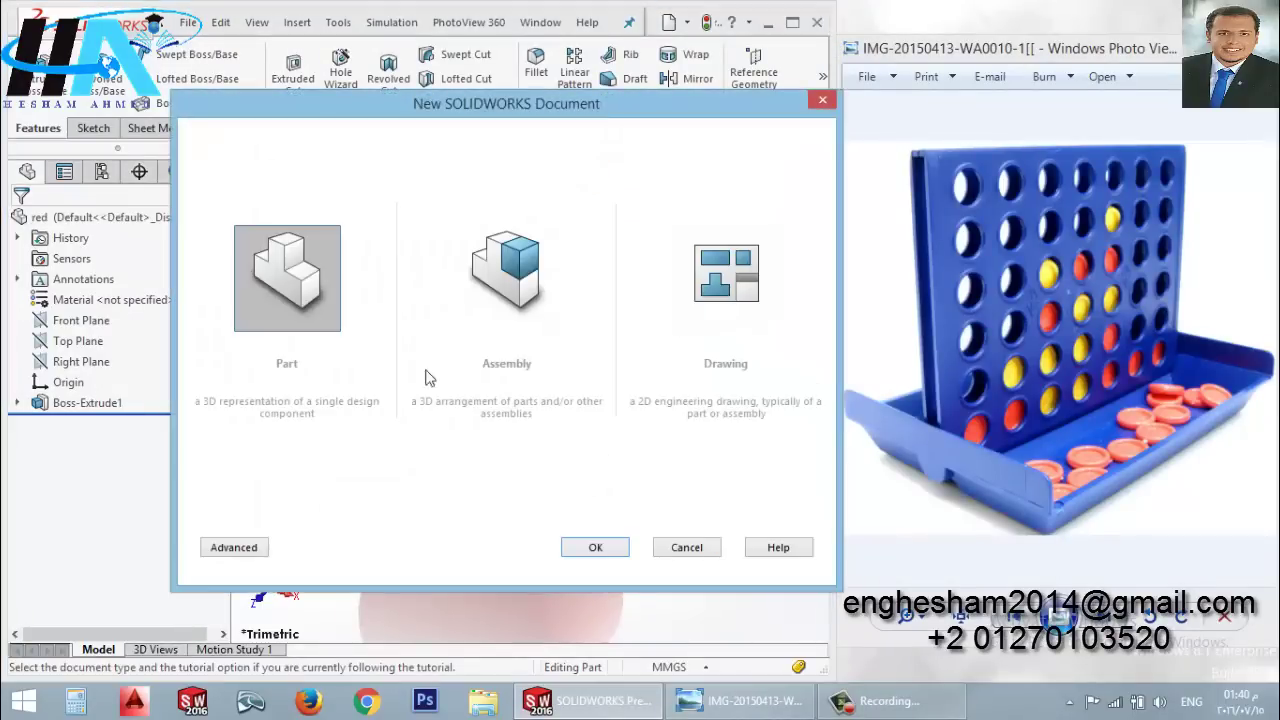
pyautogui.click(535, 300)
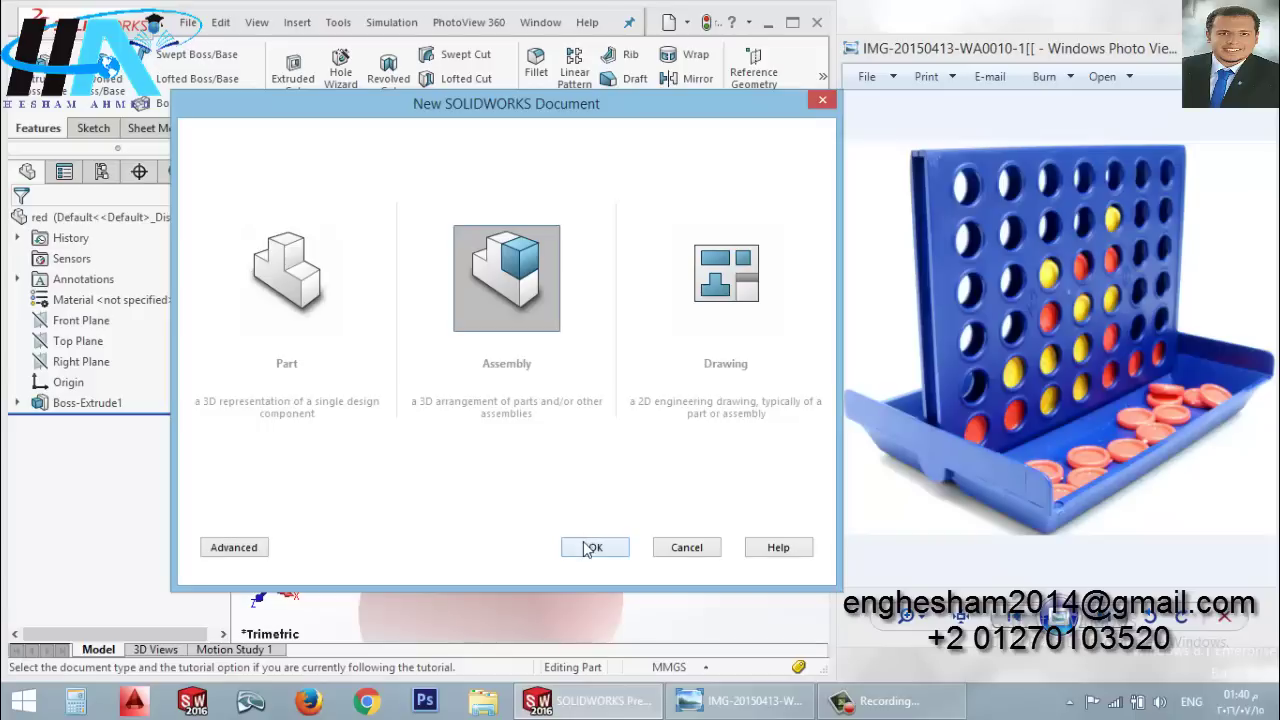
pyautogui.click(594, 552)
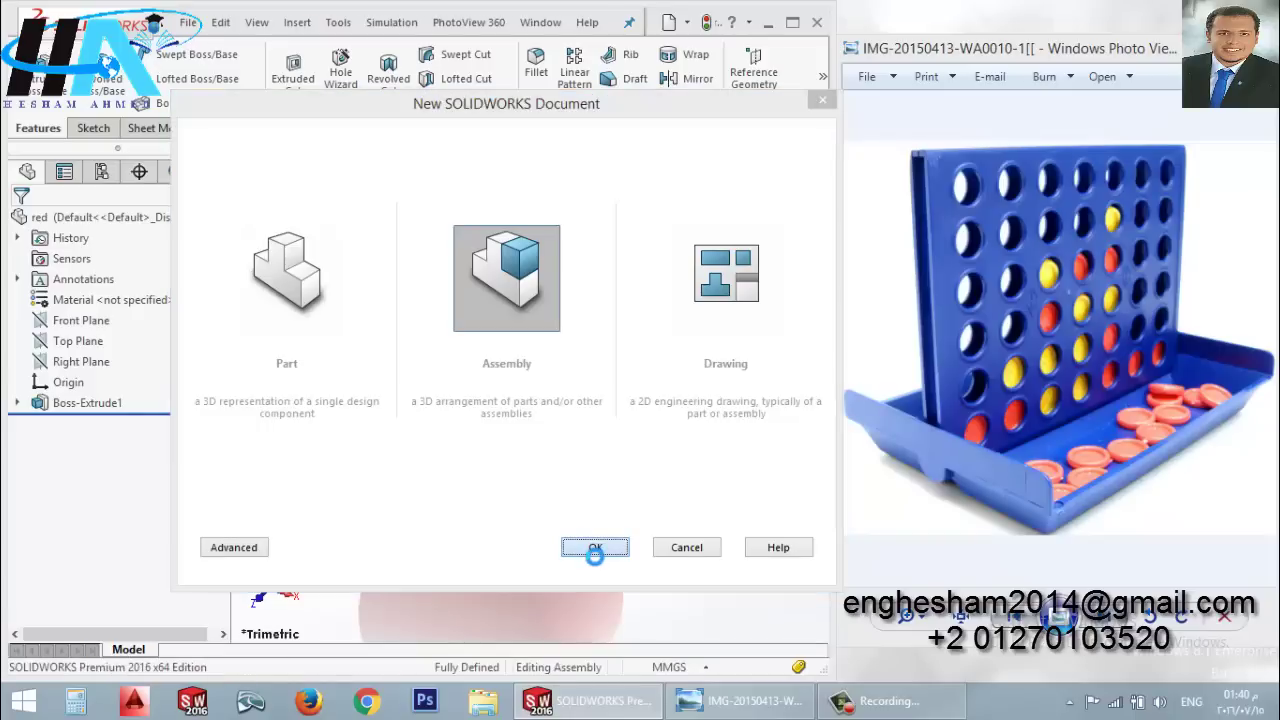
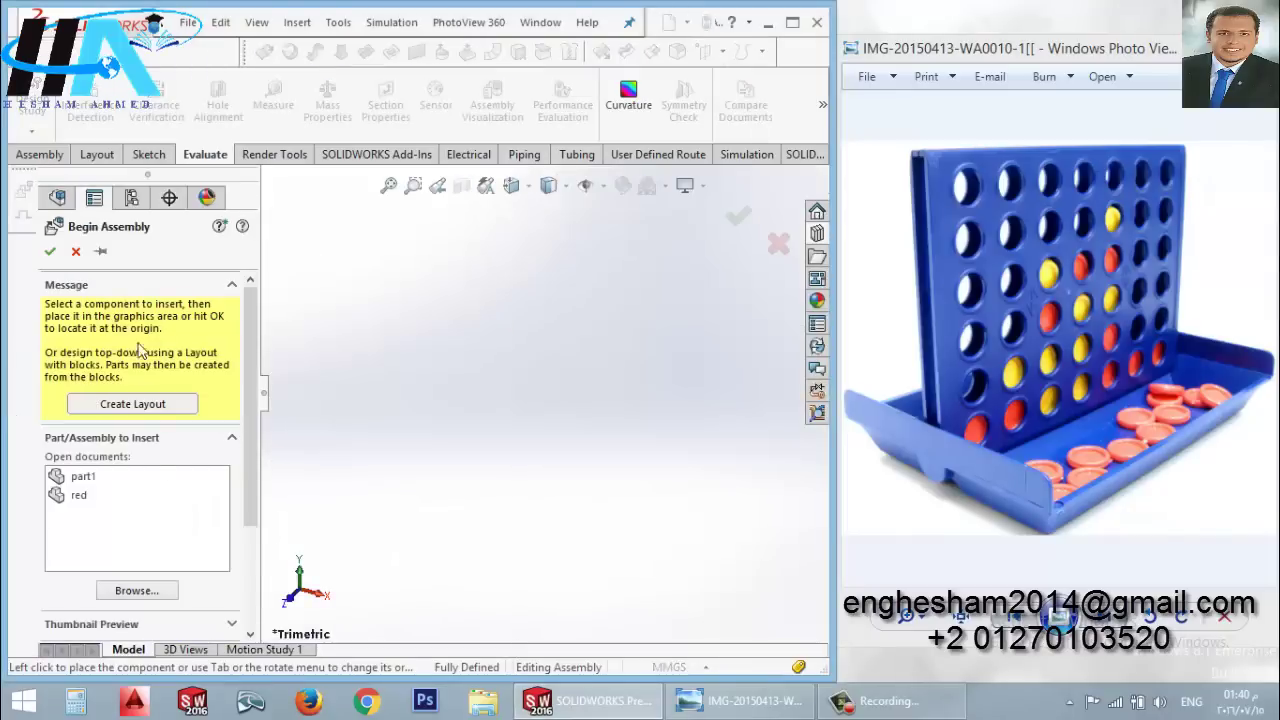
# Step: Insert part1, the Connect Four board frame, fixed at the assembly origin
pyautogui.click(77, 478)
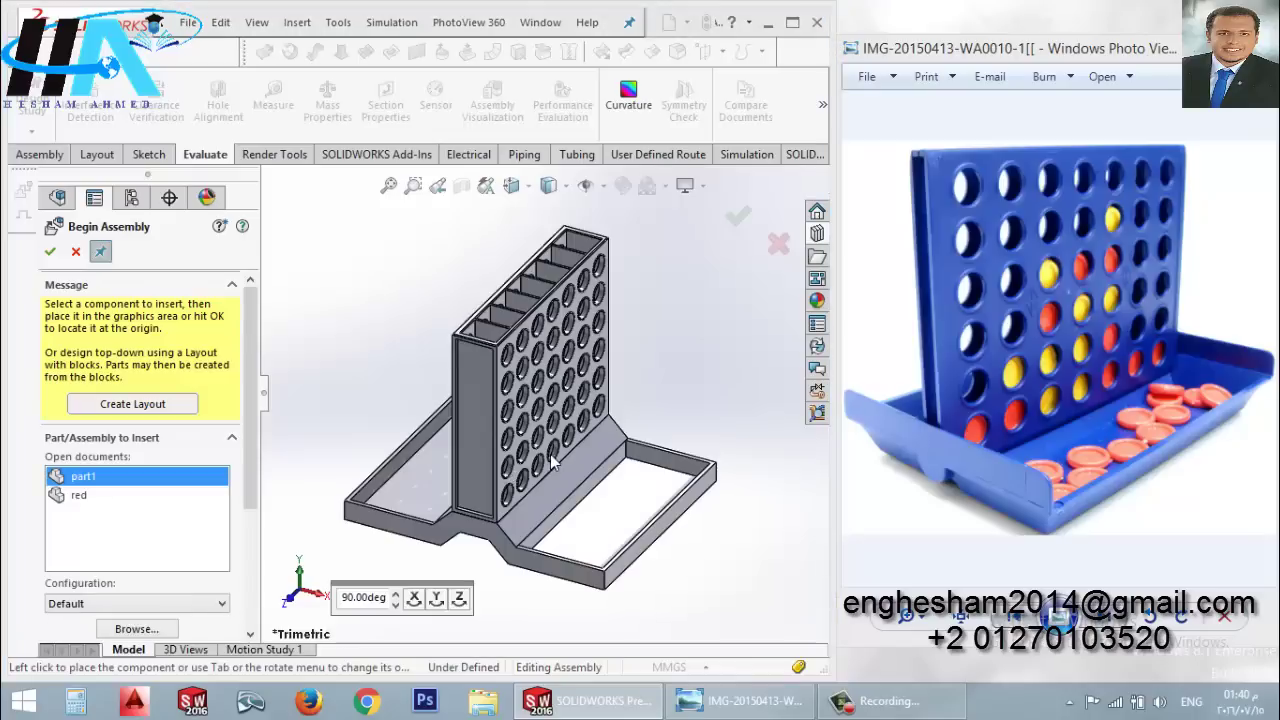
pyautogui.click(518, 488)
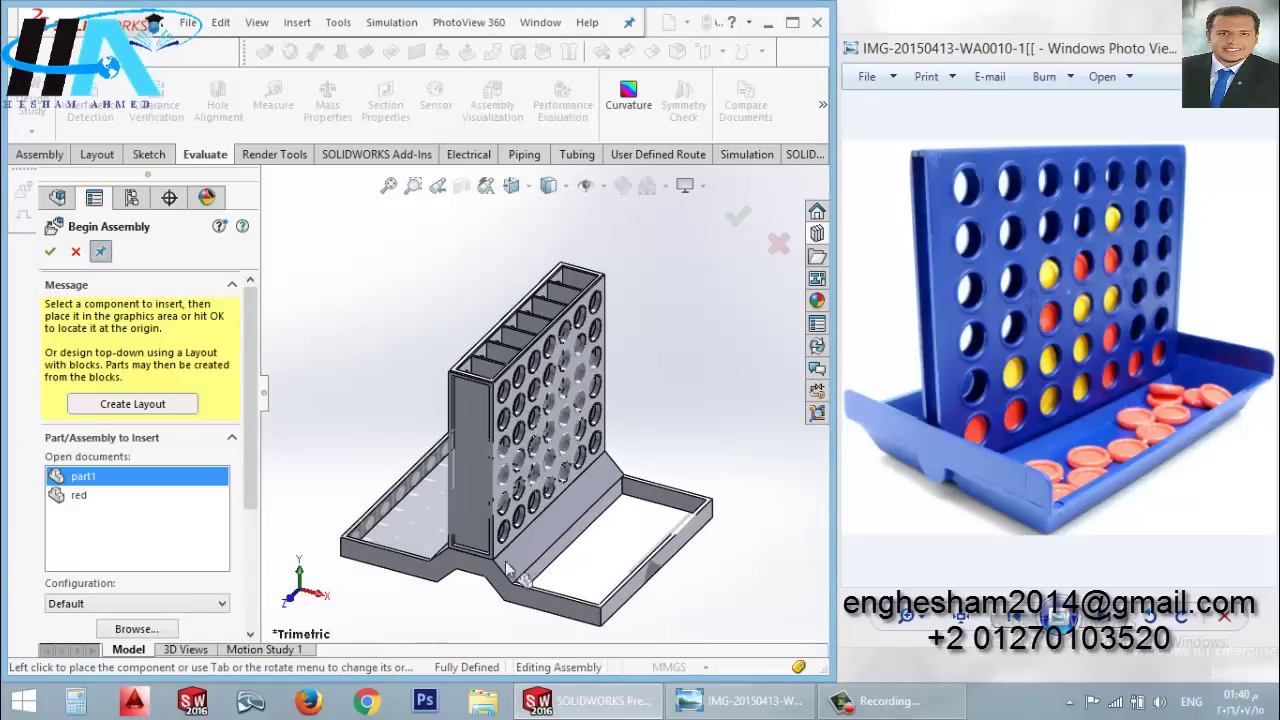
pyautogui.click(535, 445)
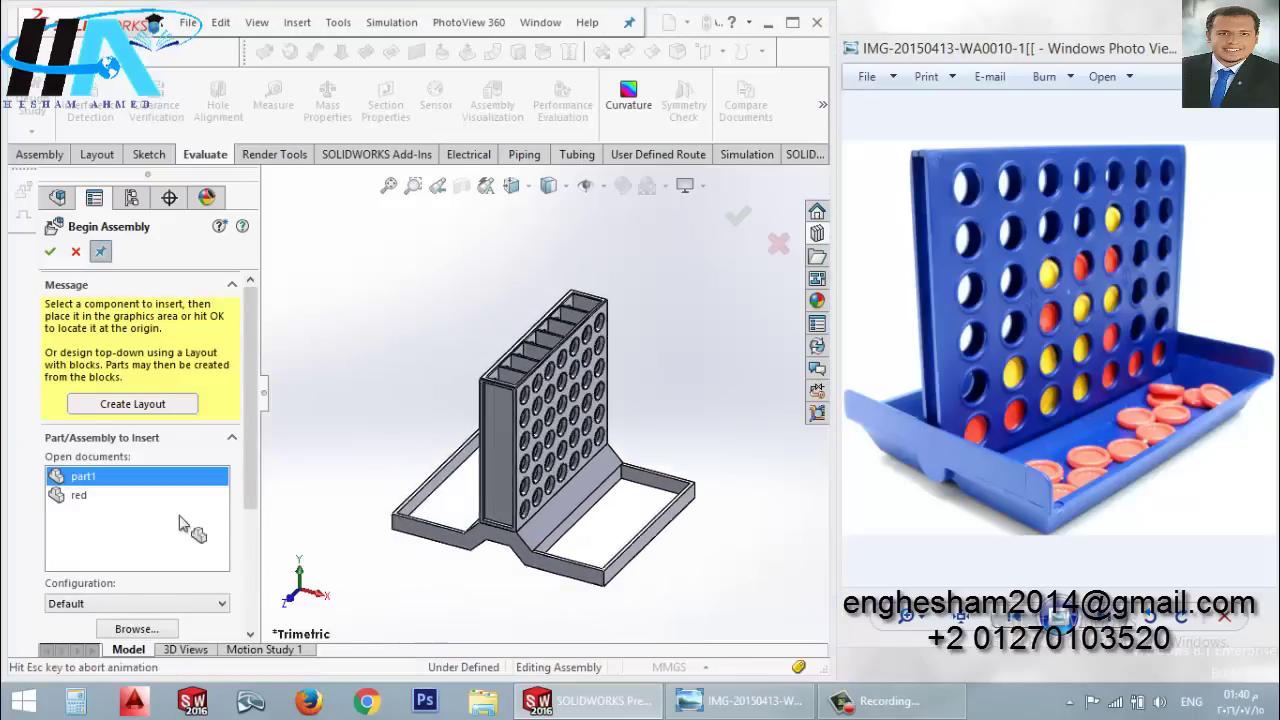
# Step: Insert the red disc part and scatter copies of it around the board
pyautogui.click(78, 500)
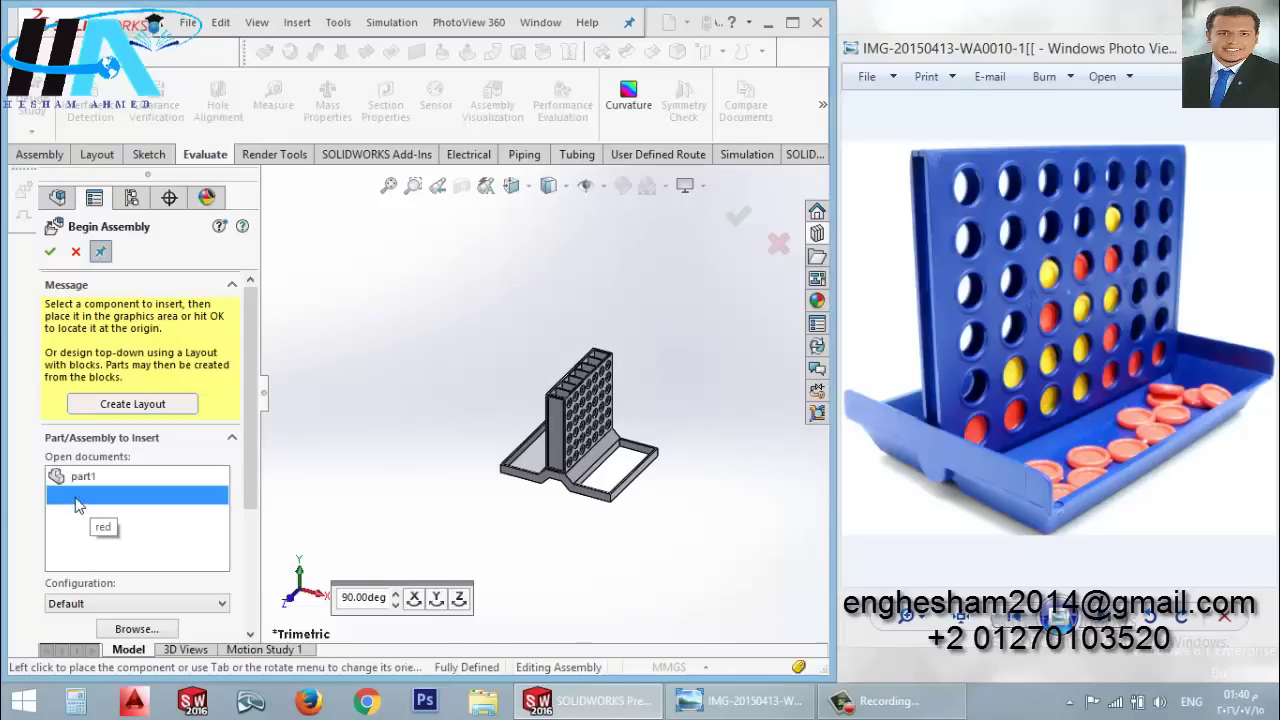
pyautogui.click(412, 412)
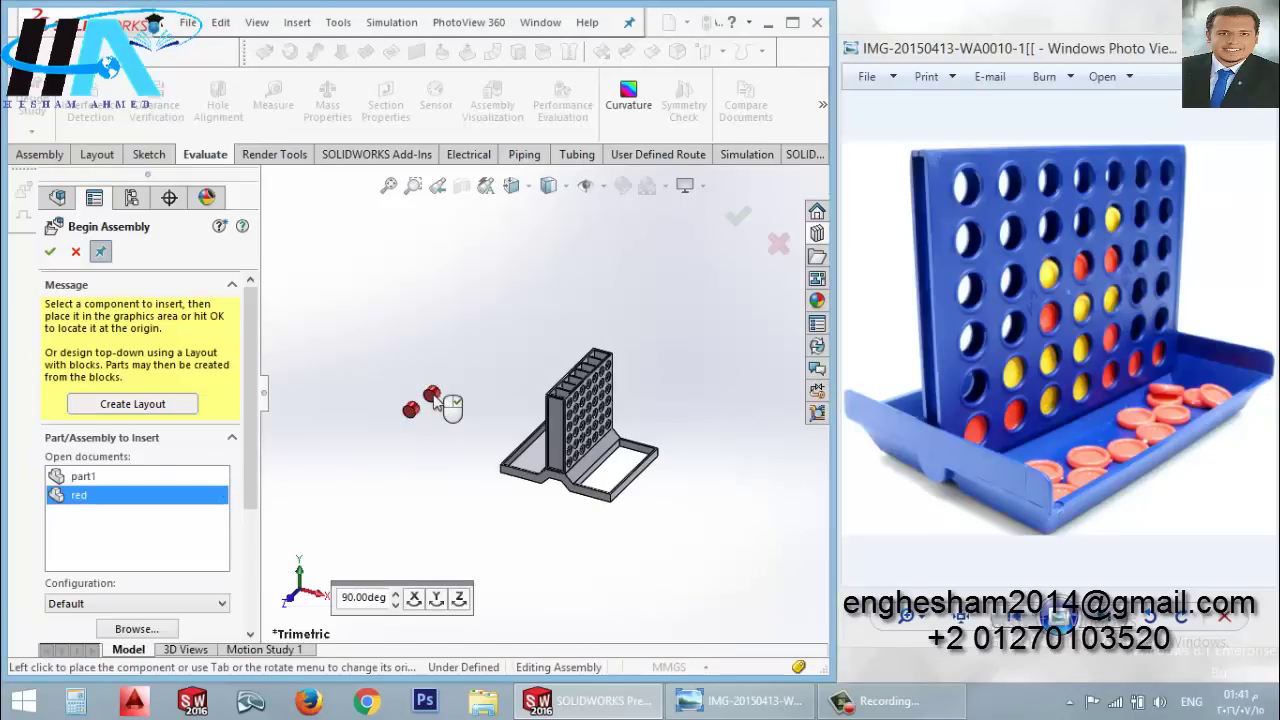
pyautogui.click(431, 394)
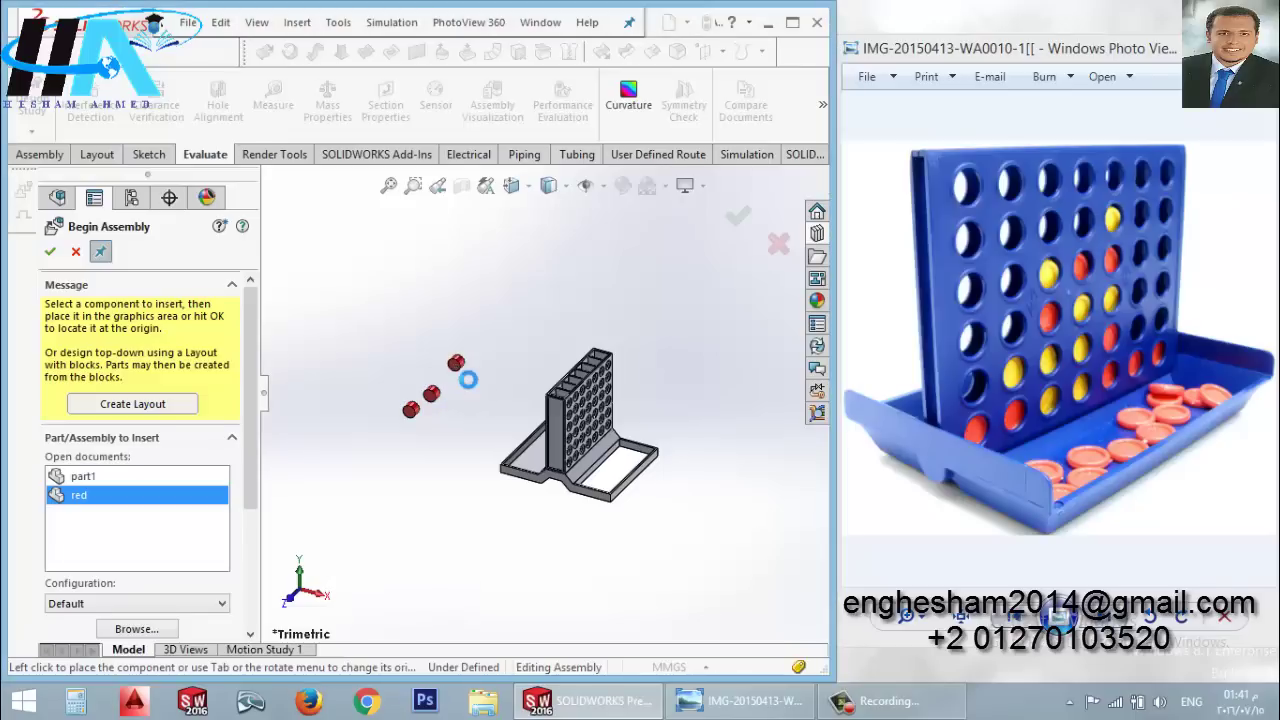
pyautogui.click(456, 366)
pyautogui.click(428, 313)
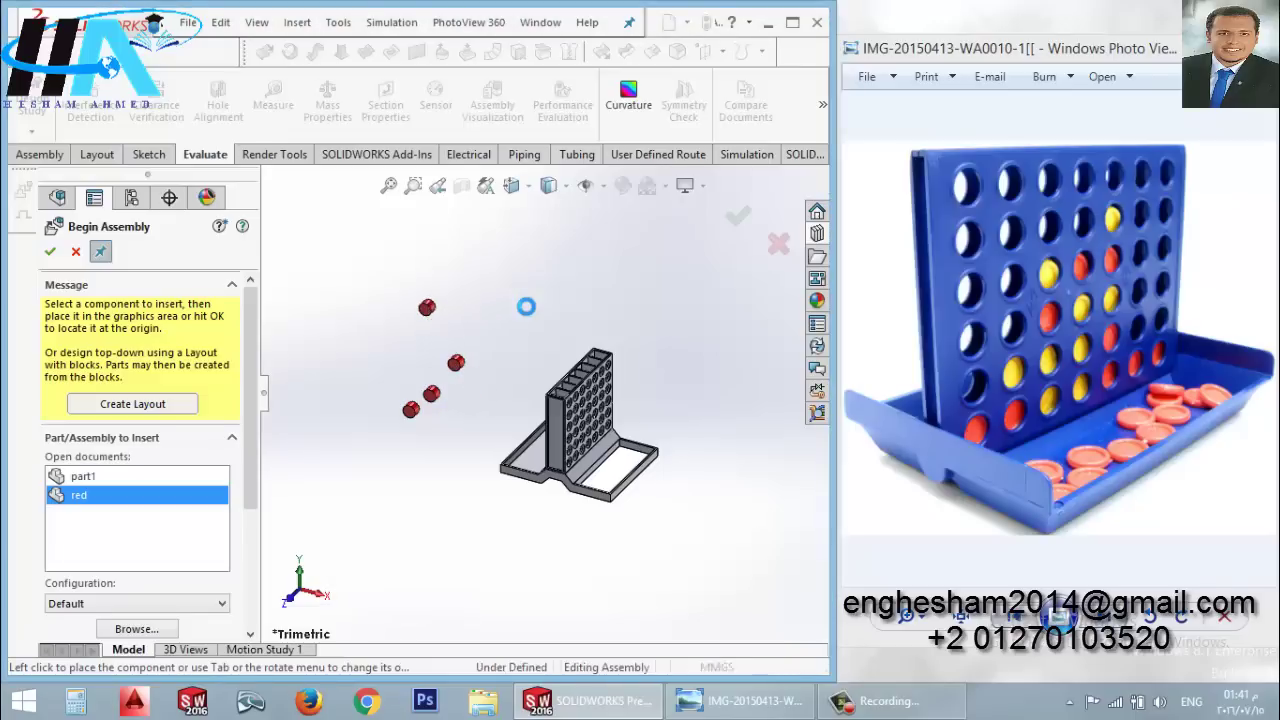
pyautogui.click(483, 340)
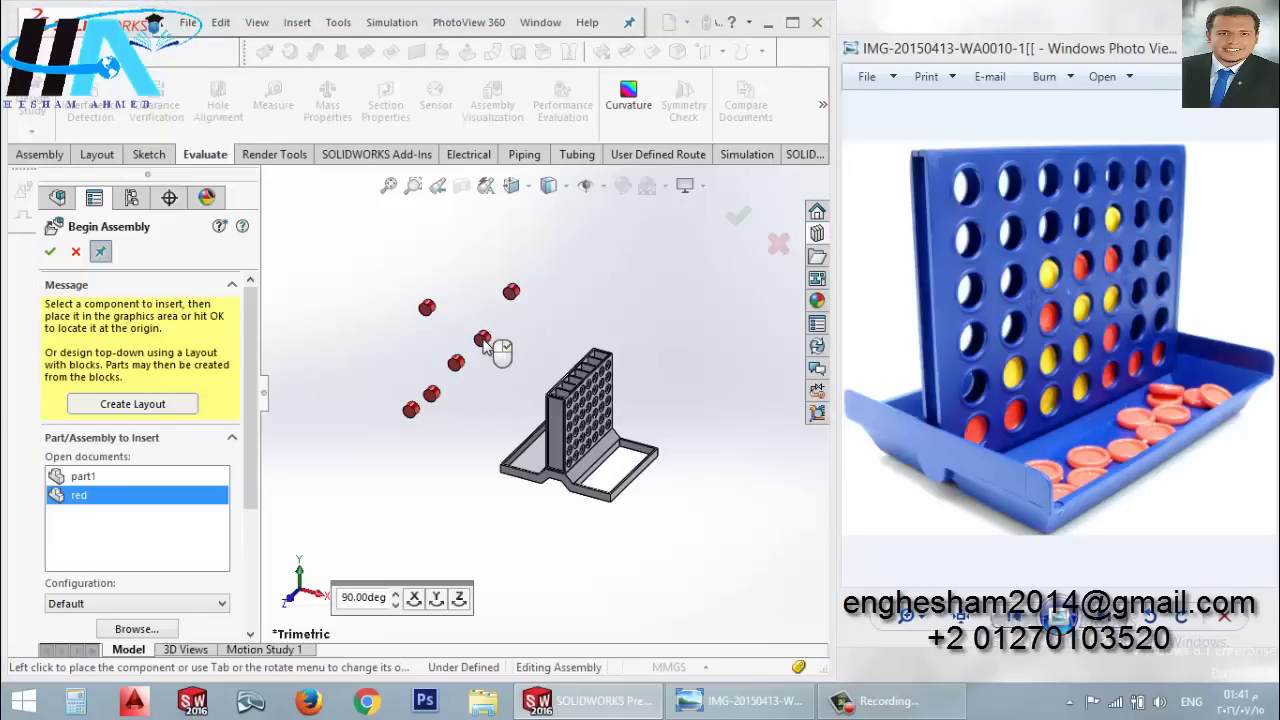
pyautogui.click(483, 345)
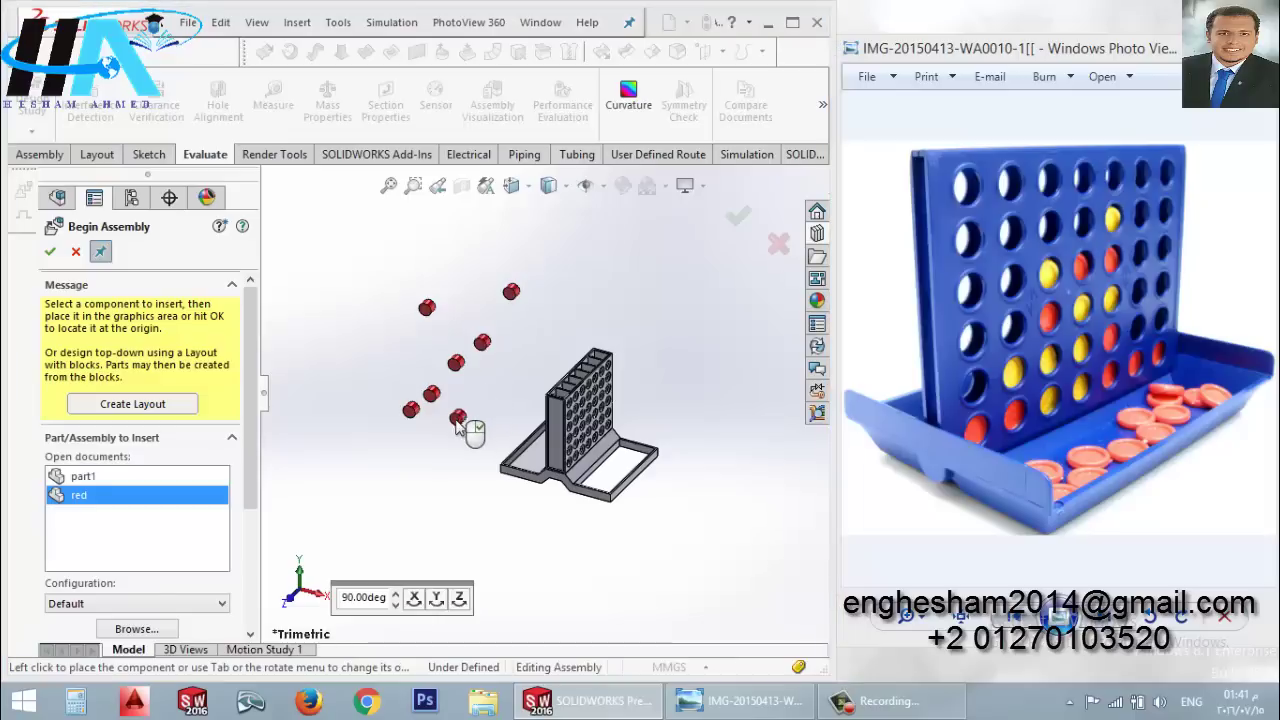
pyautogui.click(456, 424)
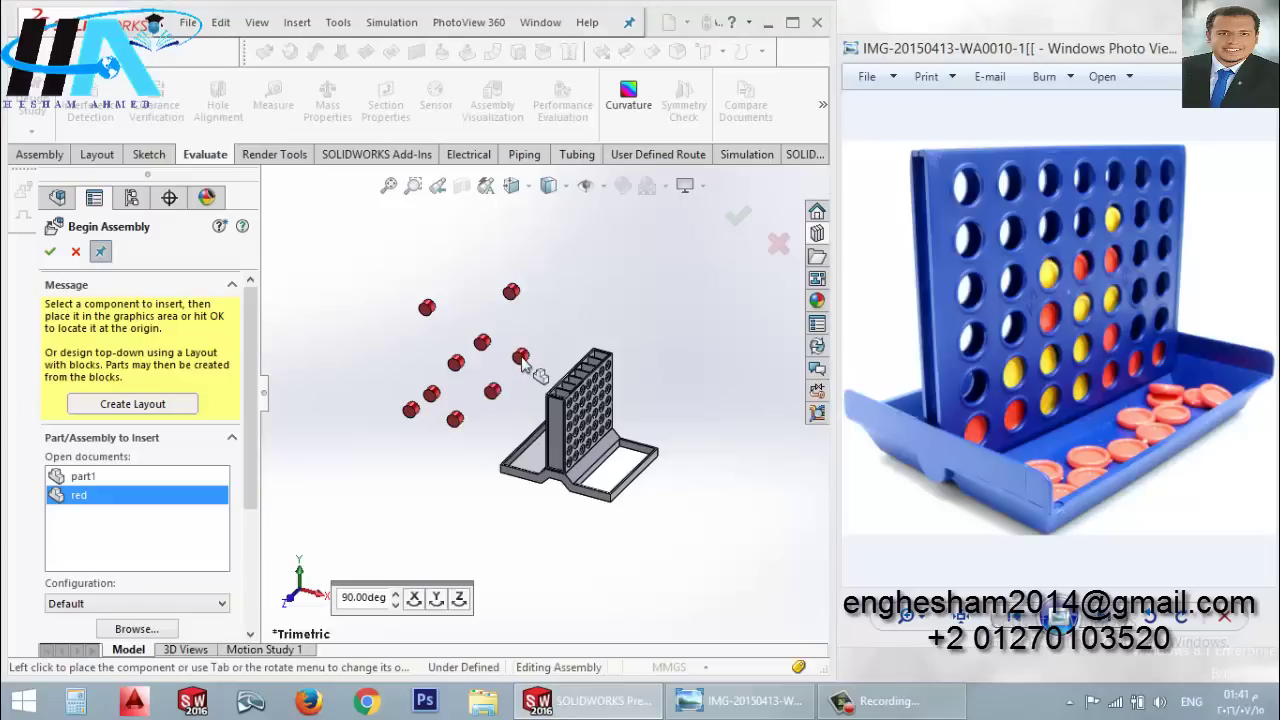
pyautogui.click(521, 359)
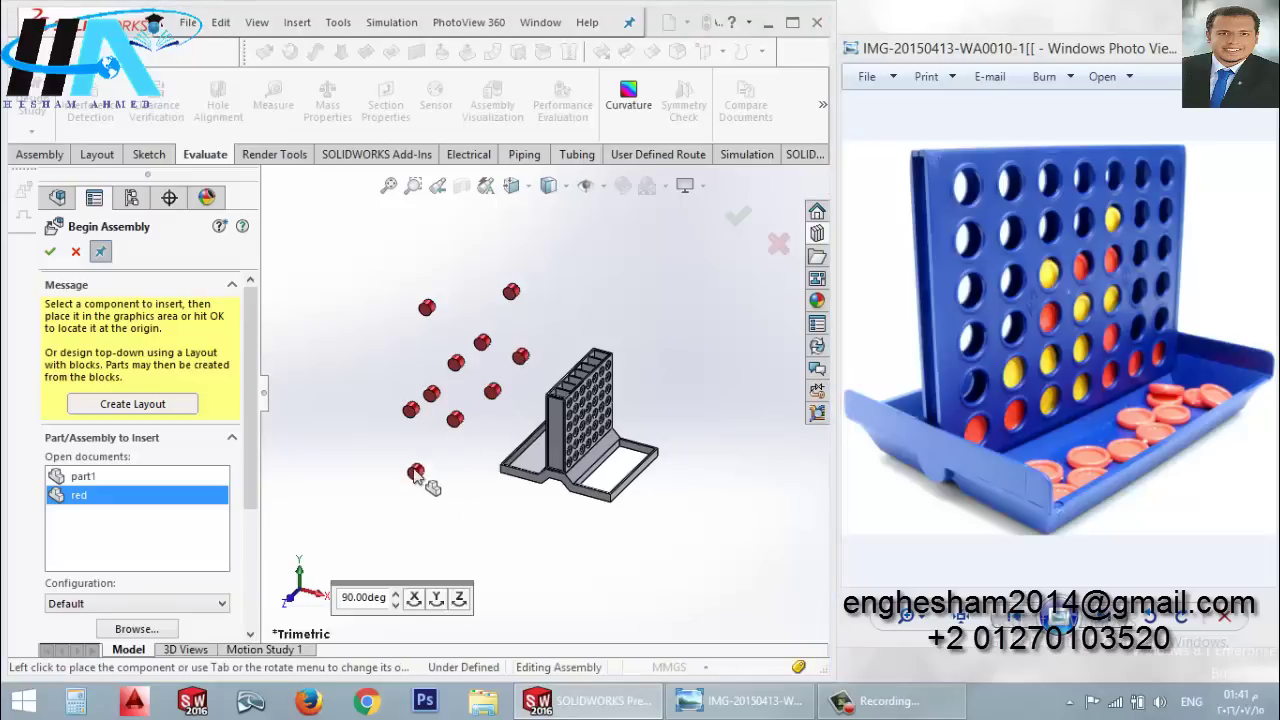
pyautogui.click(382, 455)
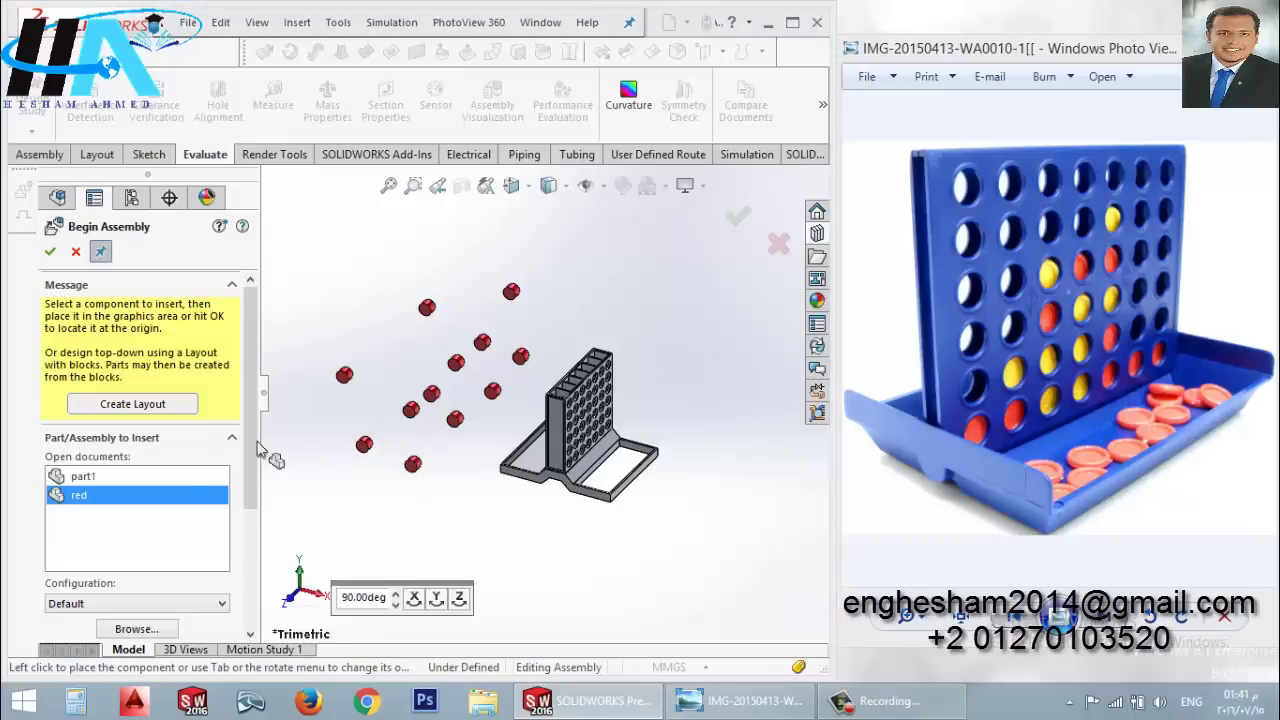
# Step: Open the yellow disc part from file and place the first yellow discs
pyautogui.click(135, 629)
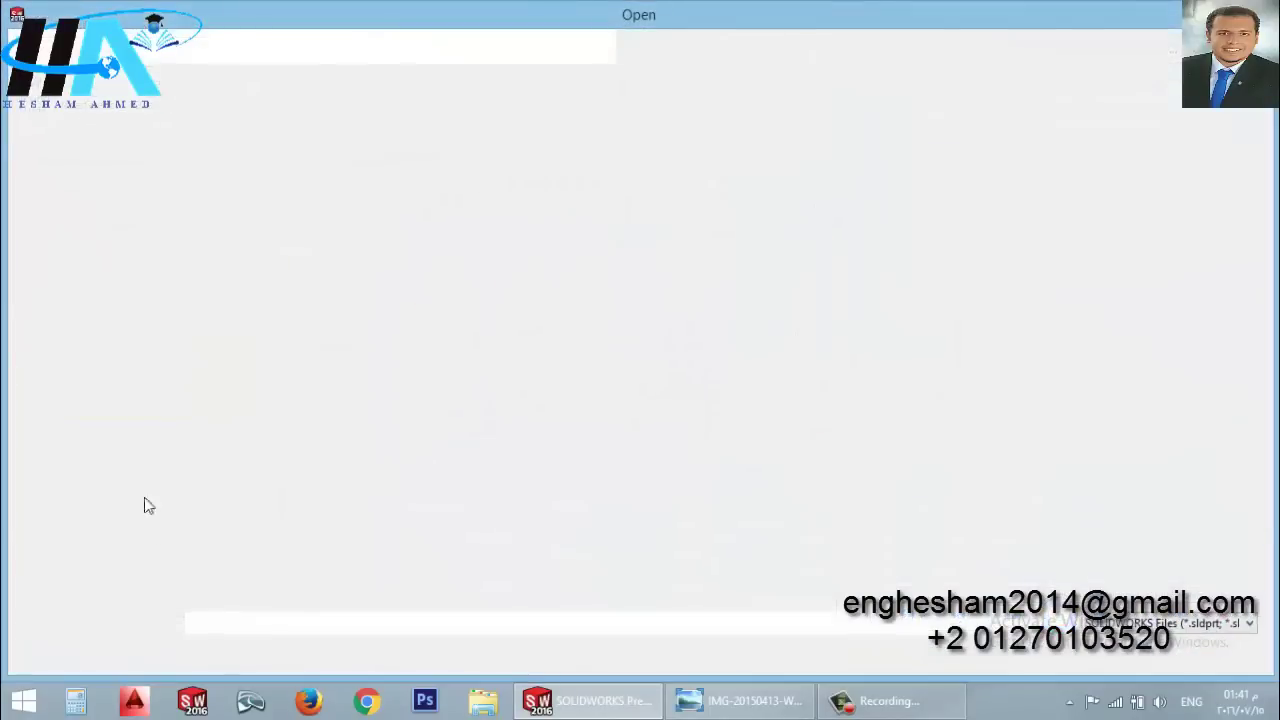
pyautogui.doubleClick(513, 290)
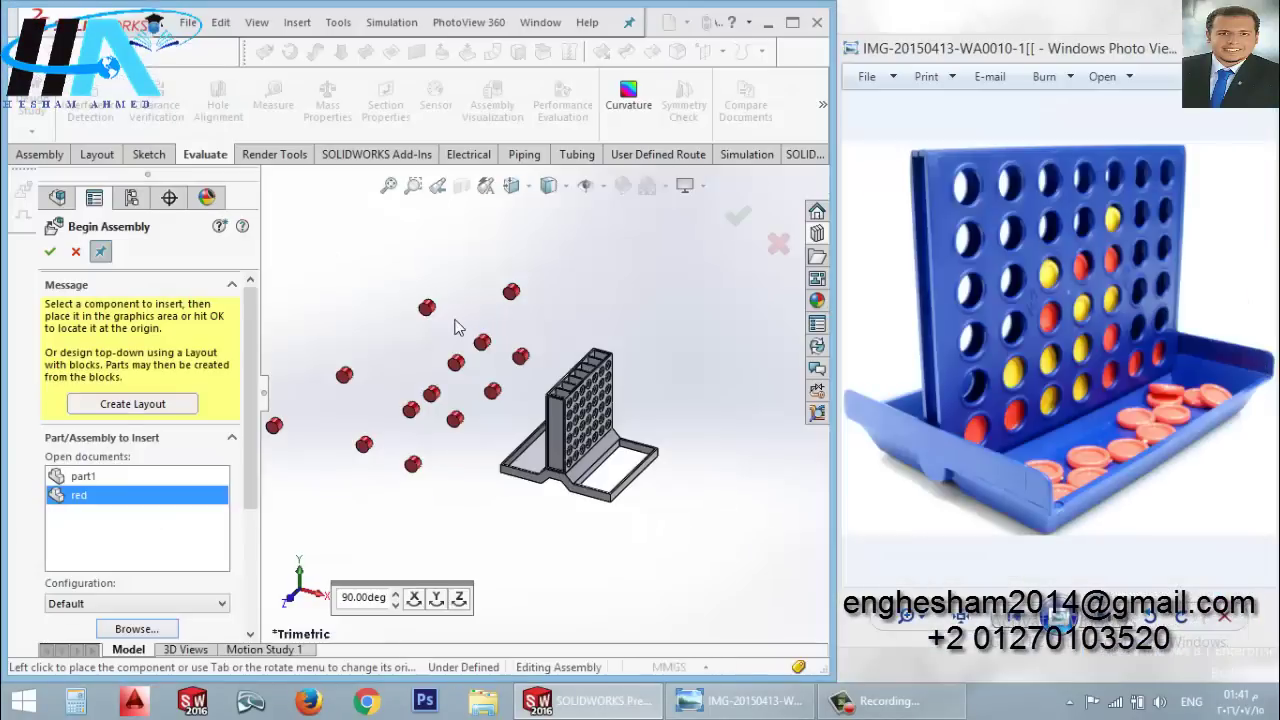
pyautogui.click(85, 518)
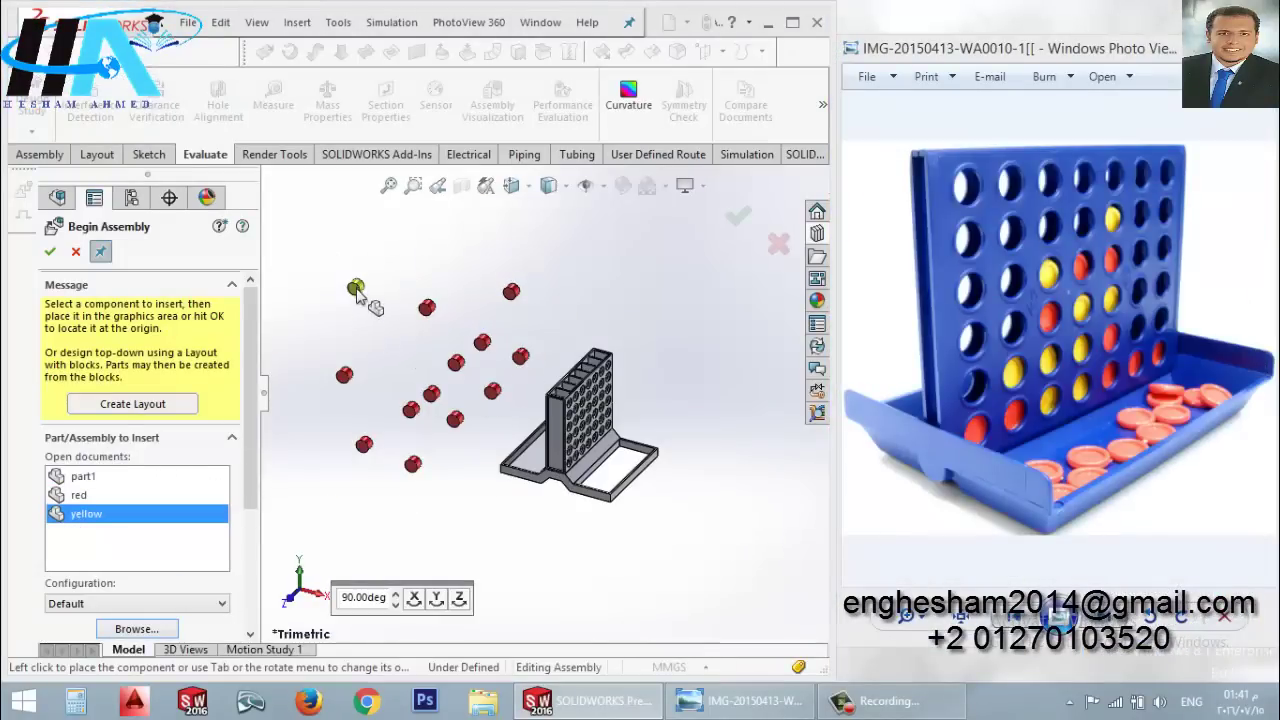
pyautogui.click(354, 293)
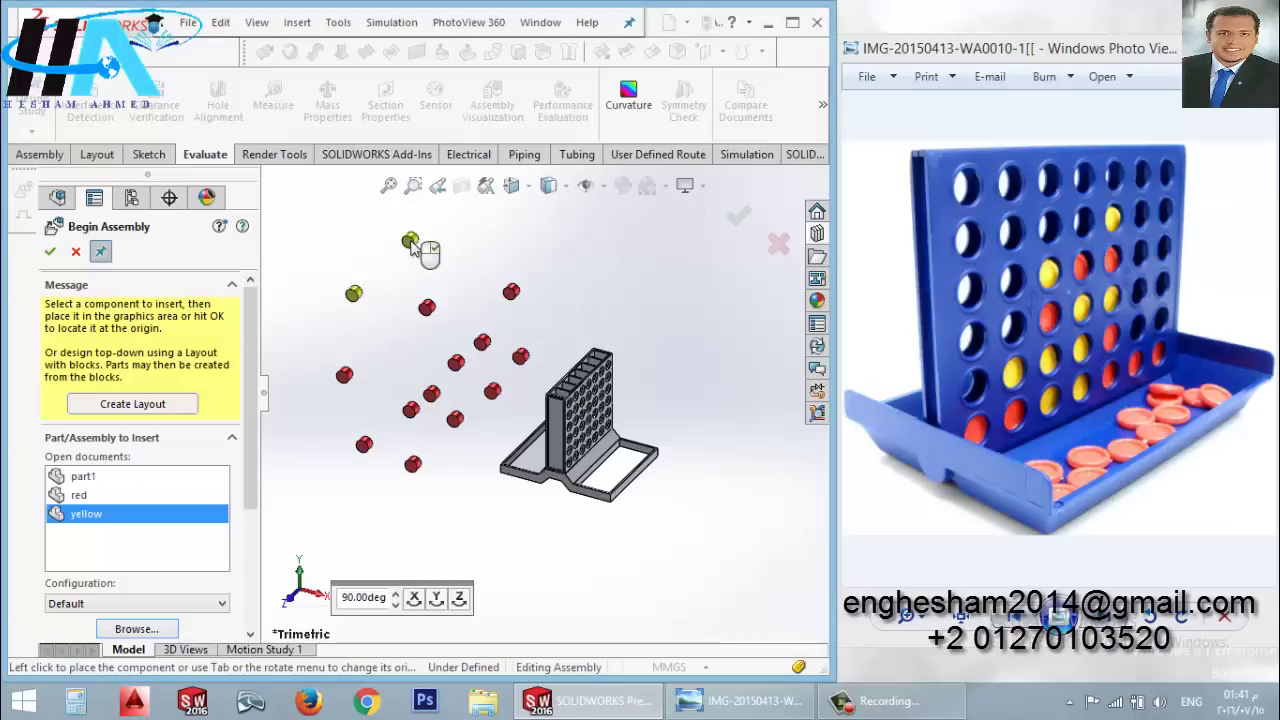
pyautogui.click(411, 242)
pyautogui.click(393, 314)
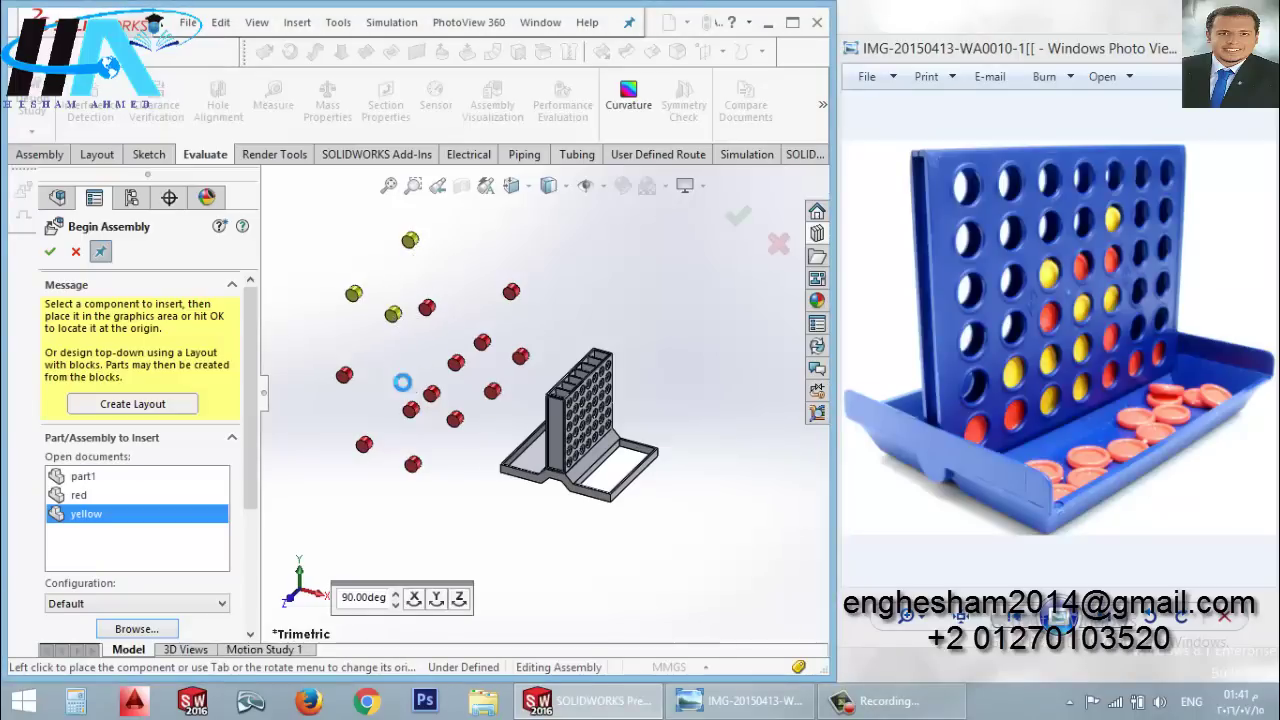
# Step: Scatter more yellow discs among the red ones and finish inserting components
pyautogui.click(387, 368)
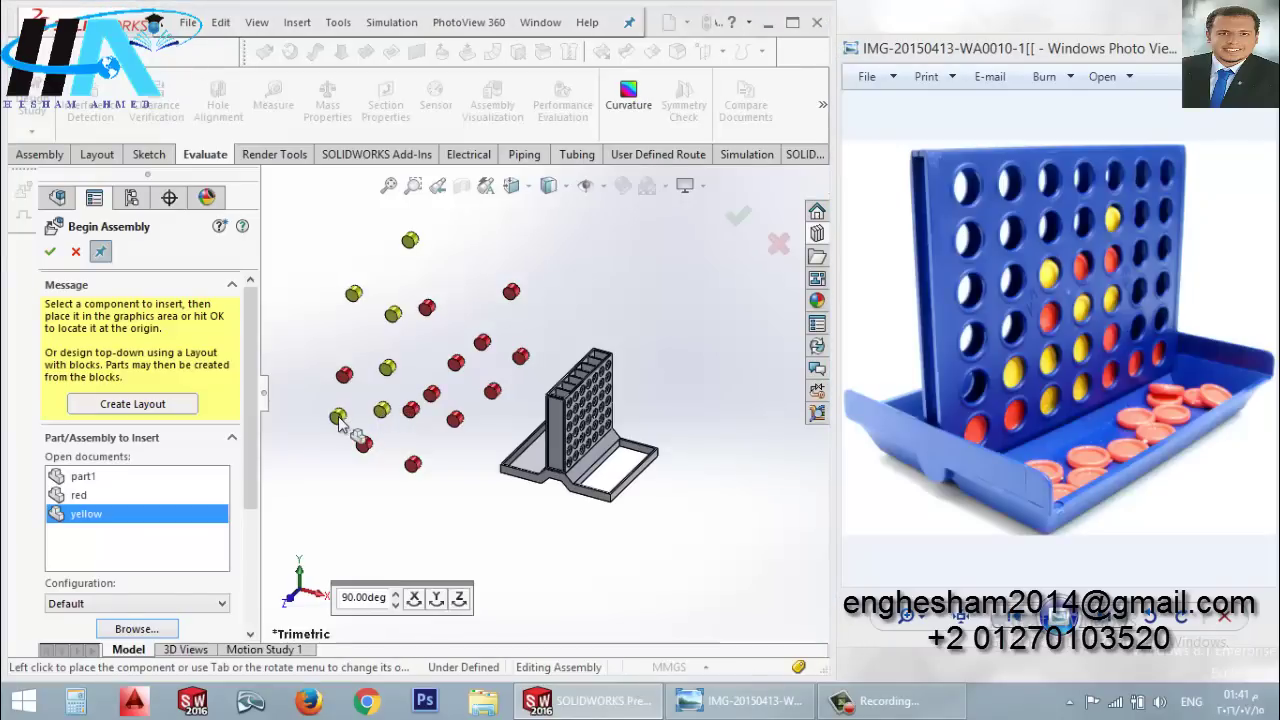
pyautogui.click(338, 418)
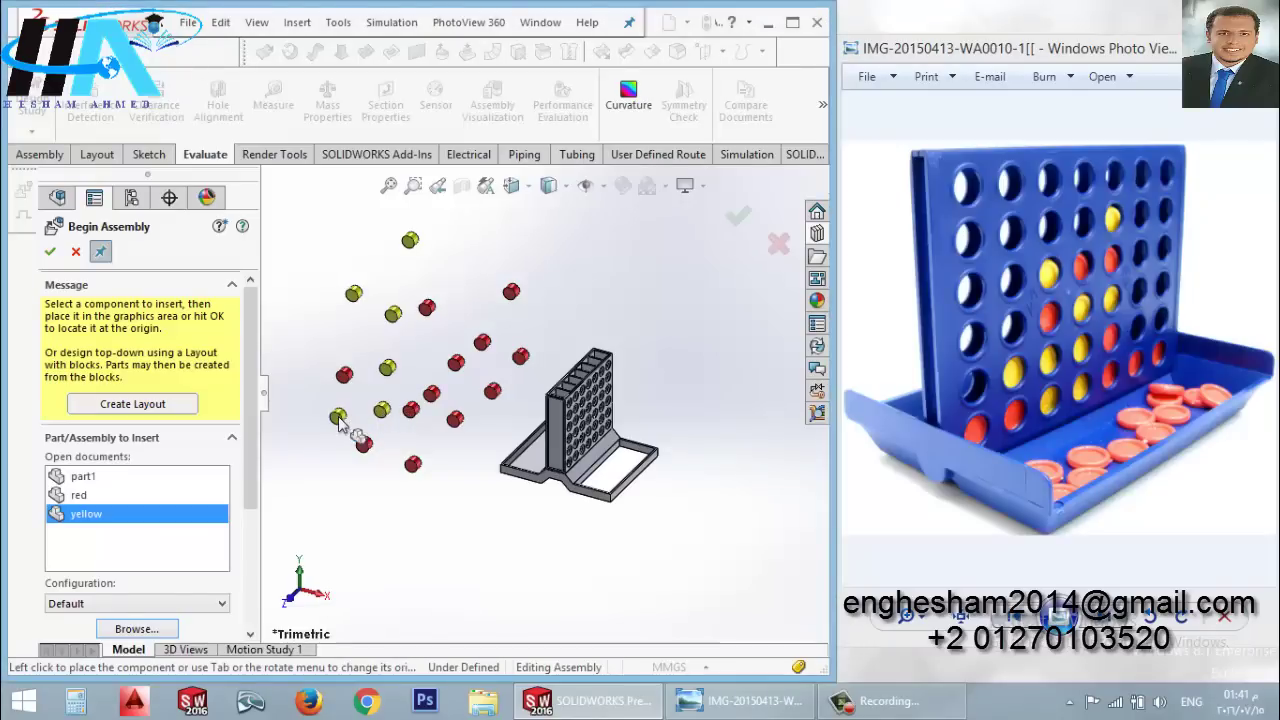
pyautogui.click(368, 491)
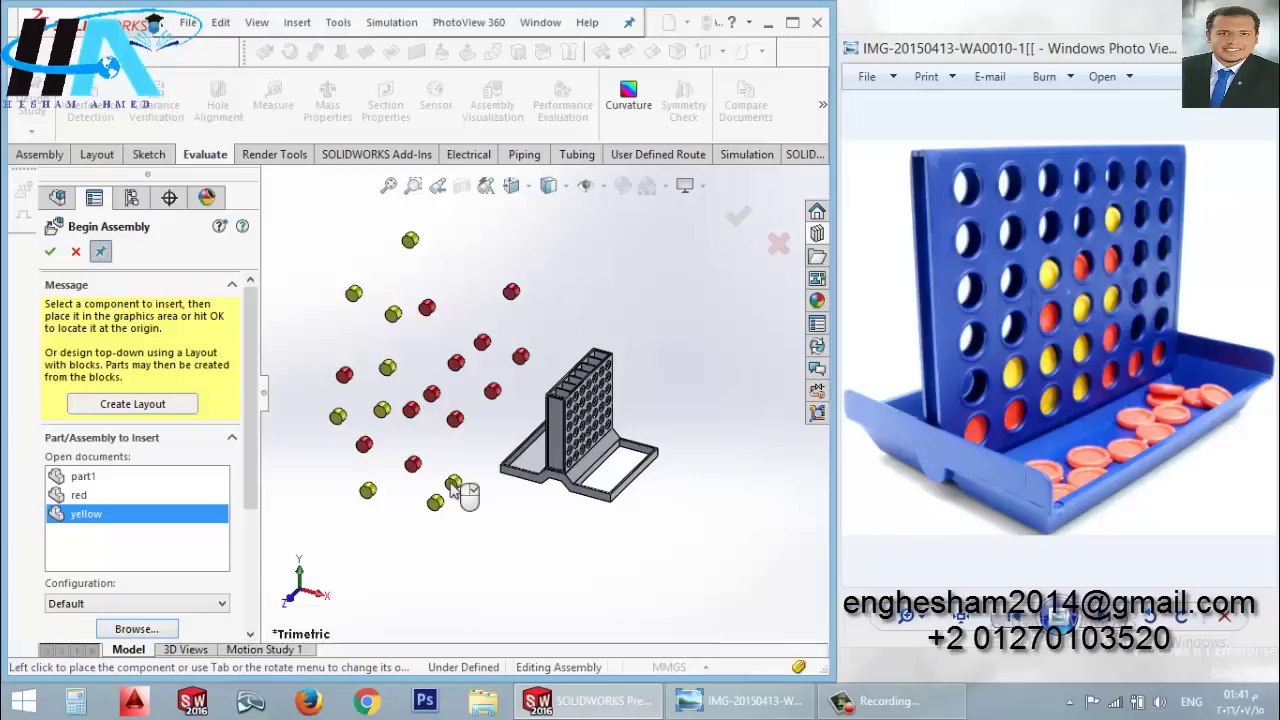
pyautogui.click(452, 488)
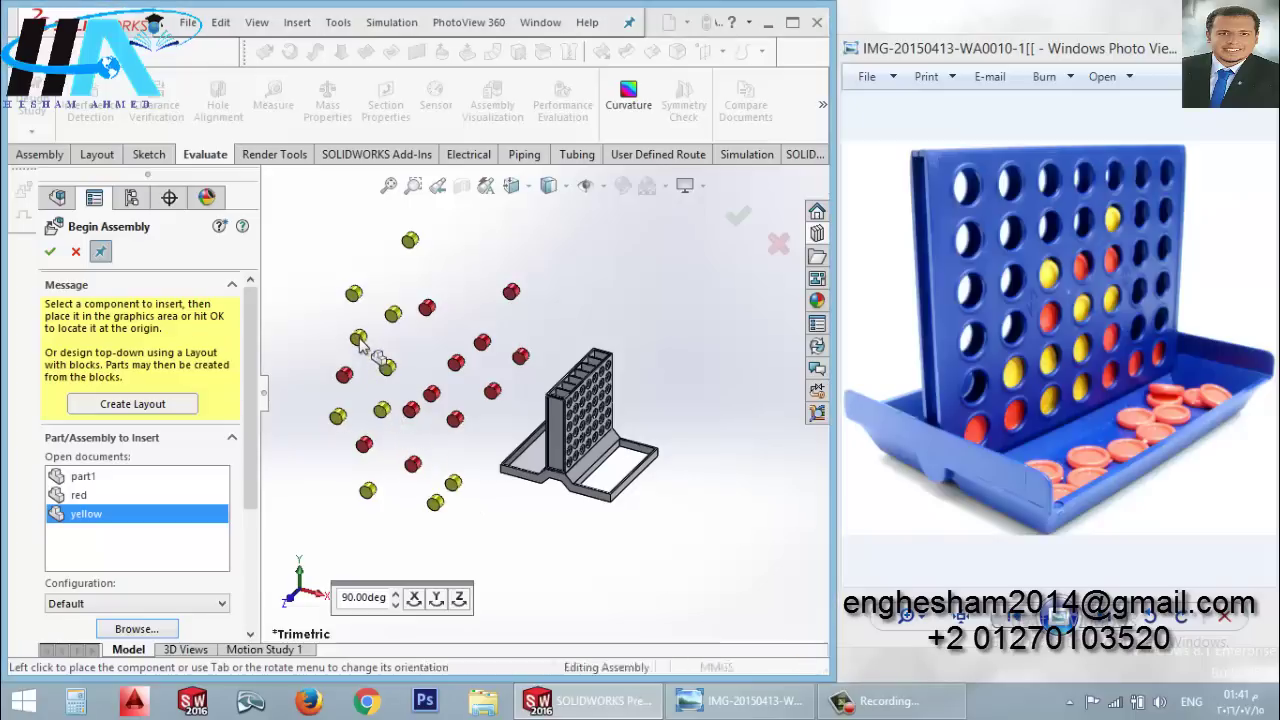
pyautogui.click(362, 343)
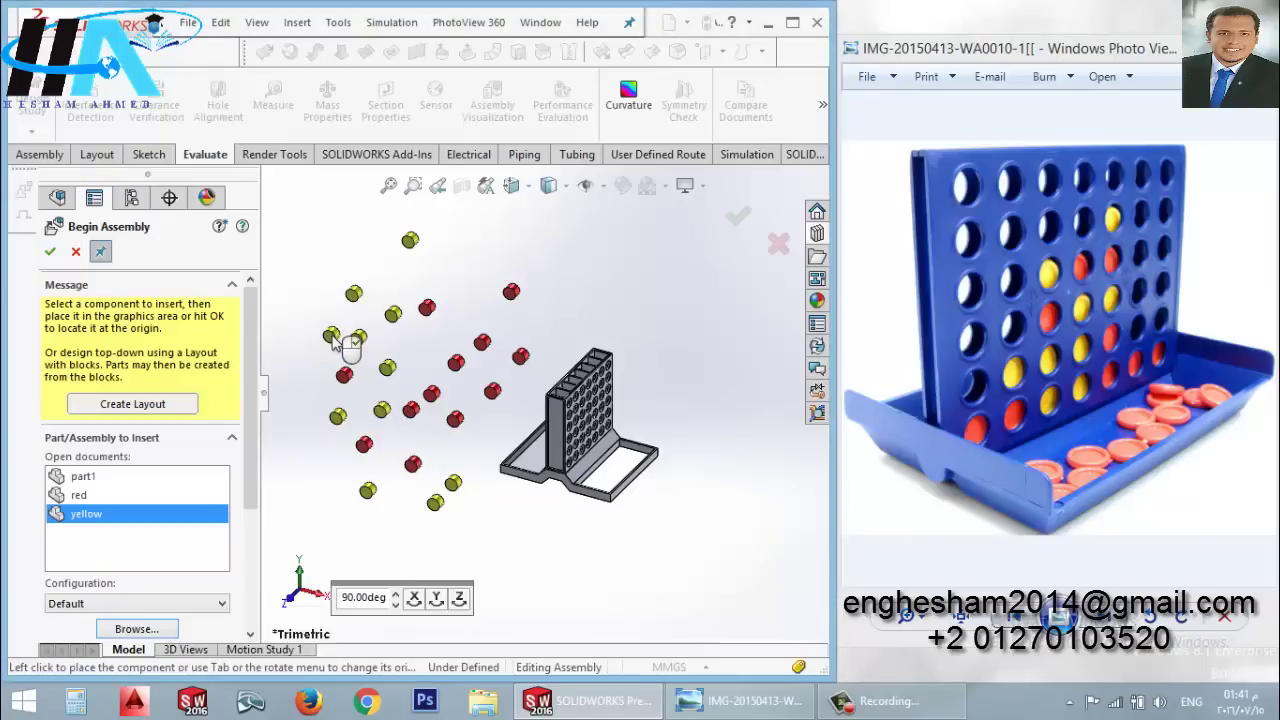
pyautogui.click(333, 338)
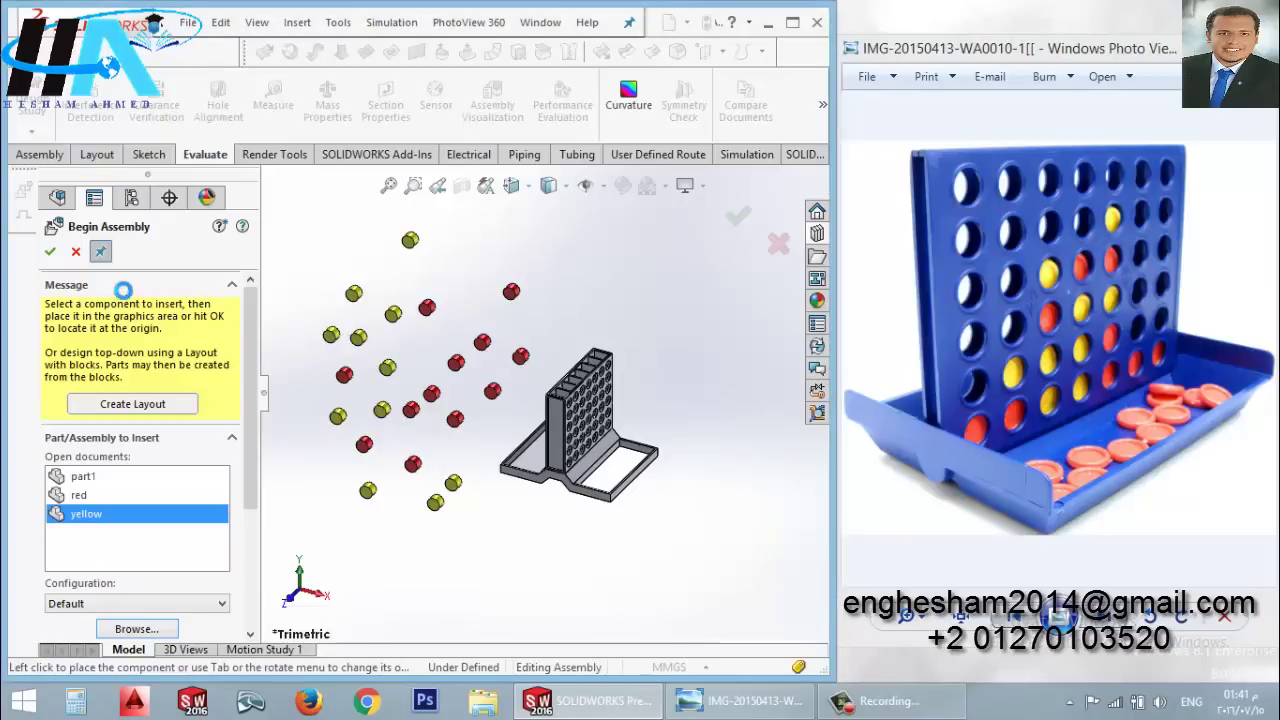
pyautogui.click(51, 253)
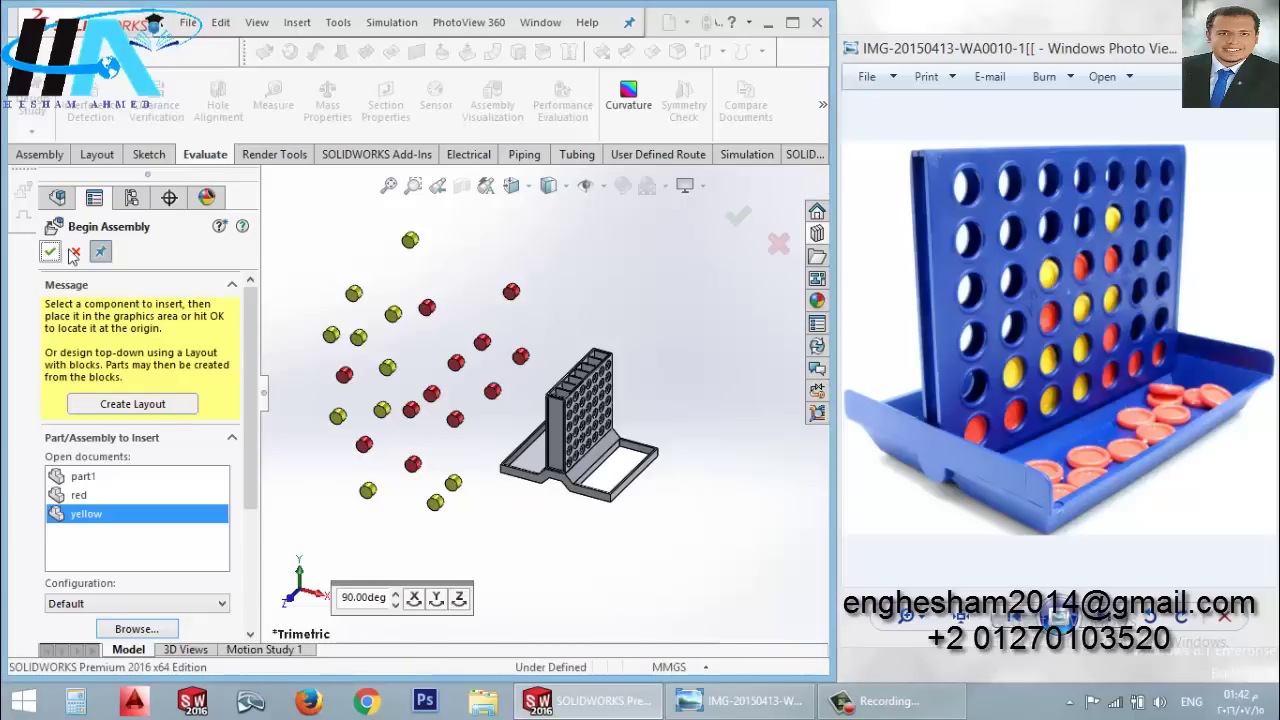
# Step: Collapse the FeatureManager panel and zoom into the model
pyautogui.click(264, 395)
pyautogui.scroll(-1, 600, 440)
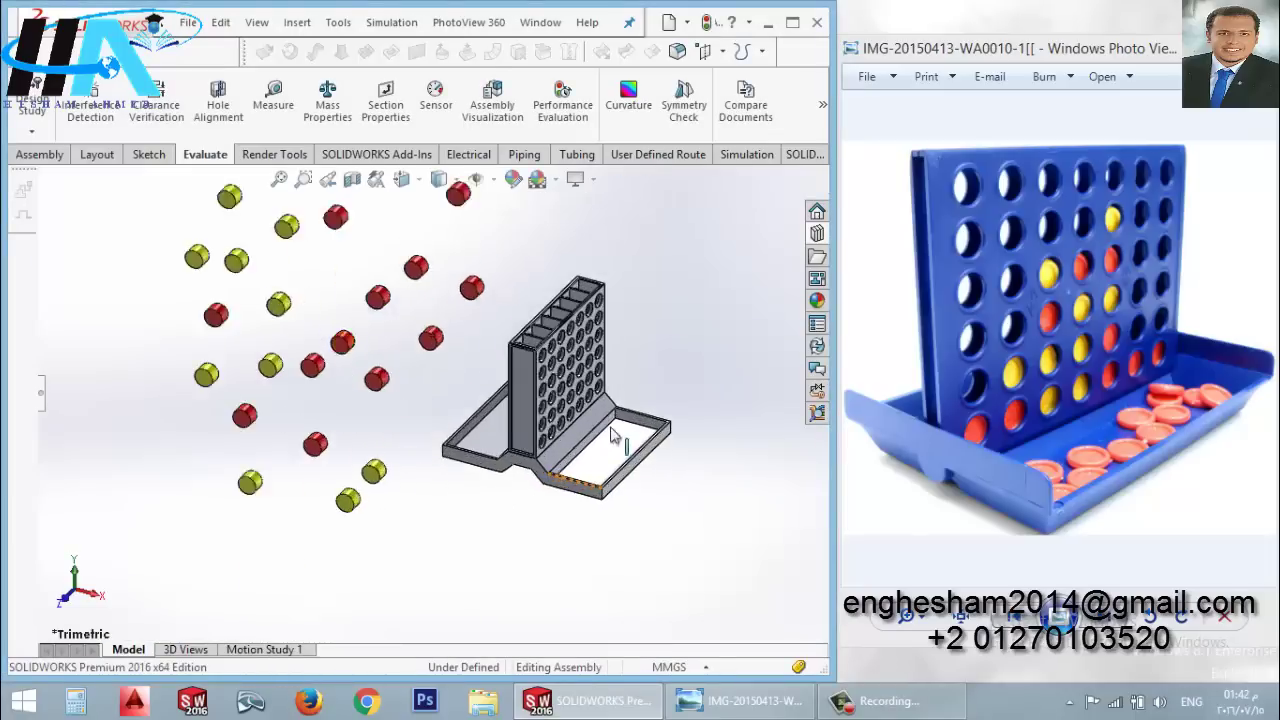
pyautogui.scroll(-2, 630, 430)
pyautogui.scroll(-2, 563, 447)
pyautogui.scroll(-2, 563, 447)
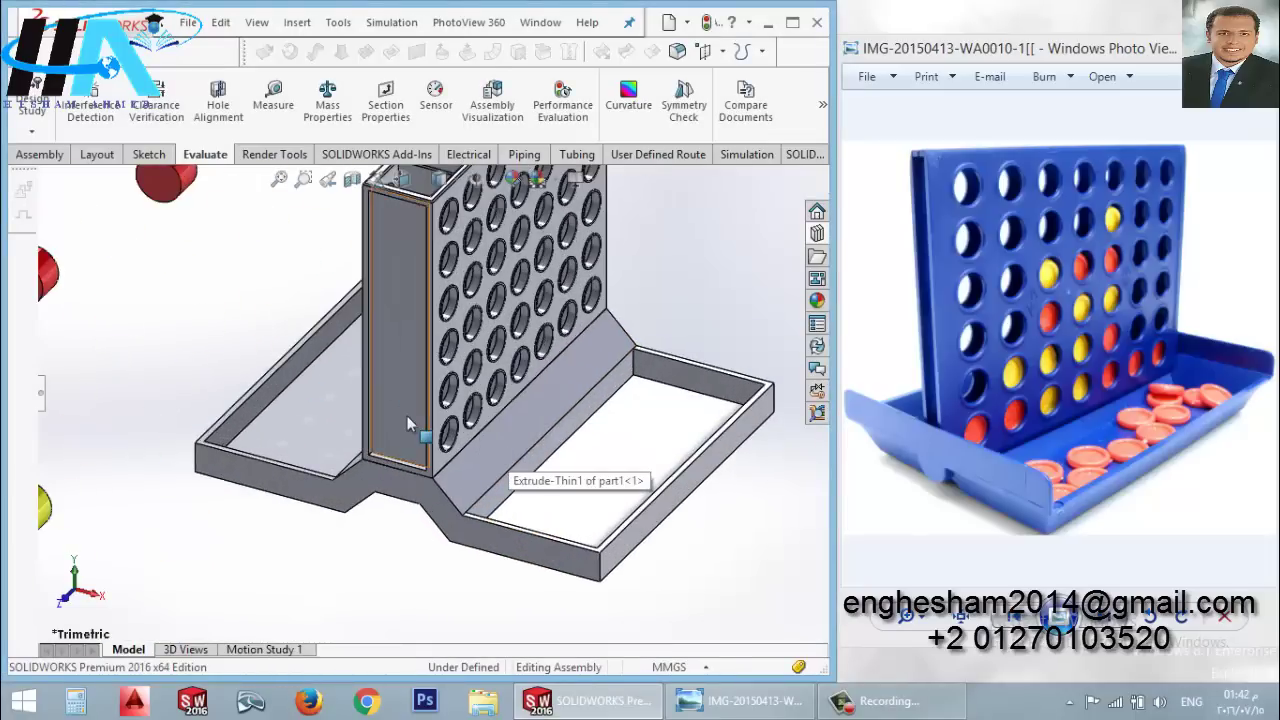
# Step: View the board's slotted face Normal To the screen with the Assembly tools showing
pyautogui.moveTo(408, 429)
pyautogui.mouseDown(button='middle')
pyautogui.moveTo(447, 503)
pyautogui.moveTo(431, 517)
pyautogui.moveTo(266, 300)
pyautogui.mouseUp(button='middle')
pyautogui.click(290, 285)
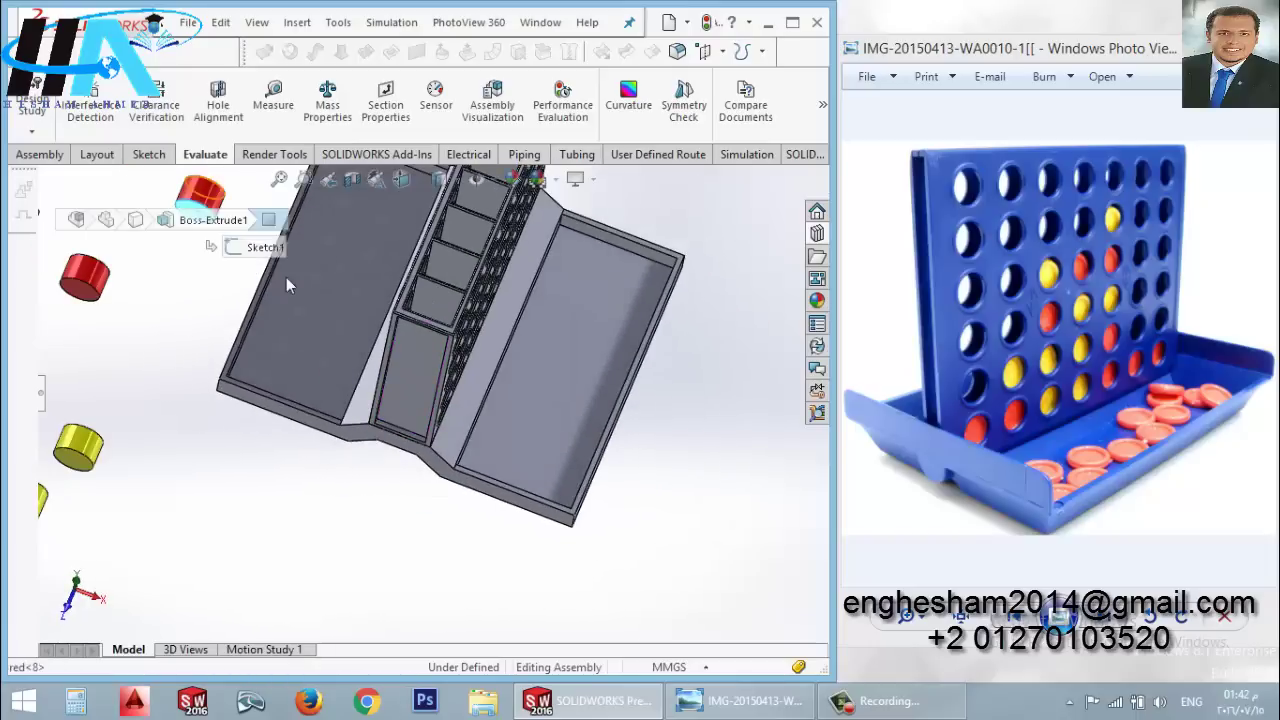
pyautogui.hotkey('ctrl', '8')
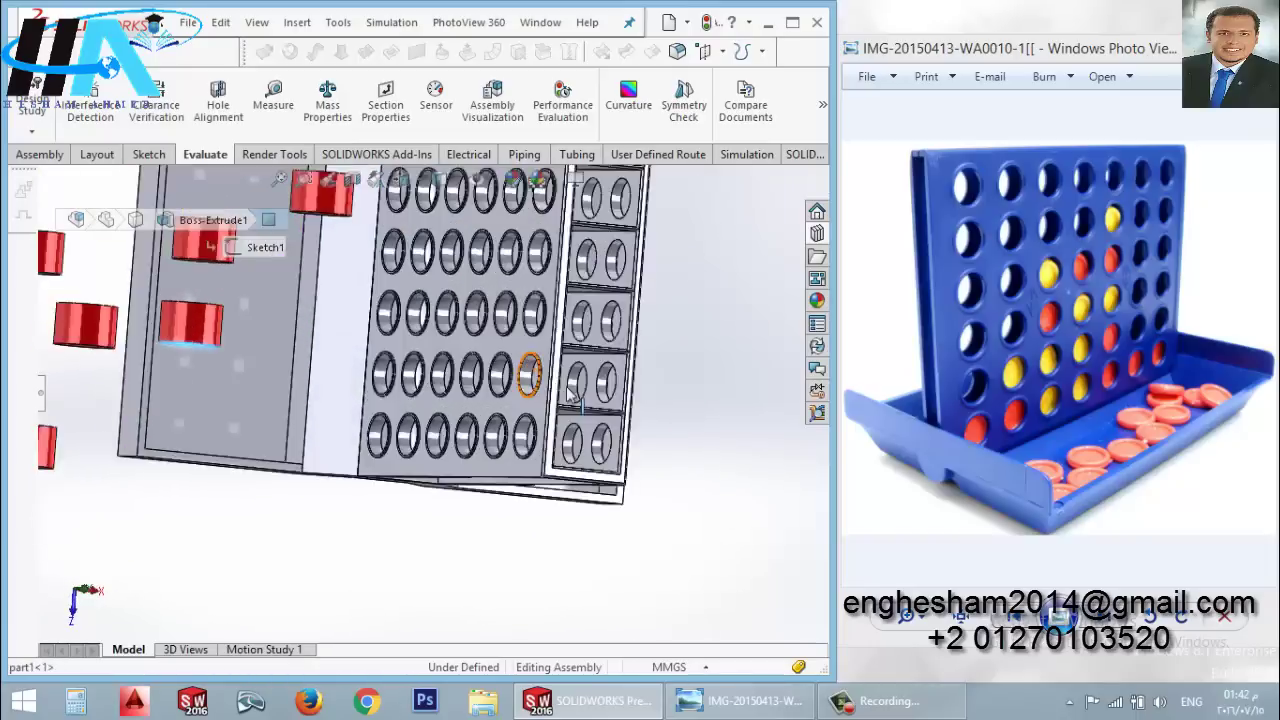
pyautogui.click(643, 402)
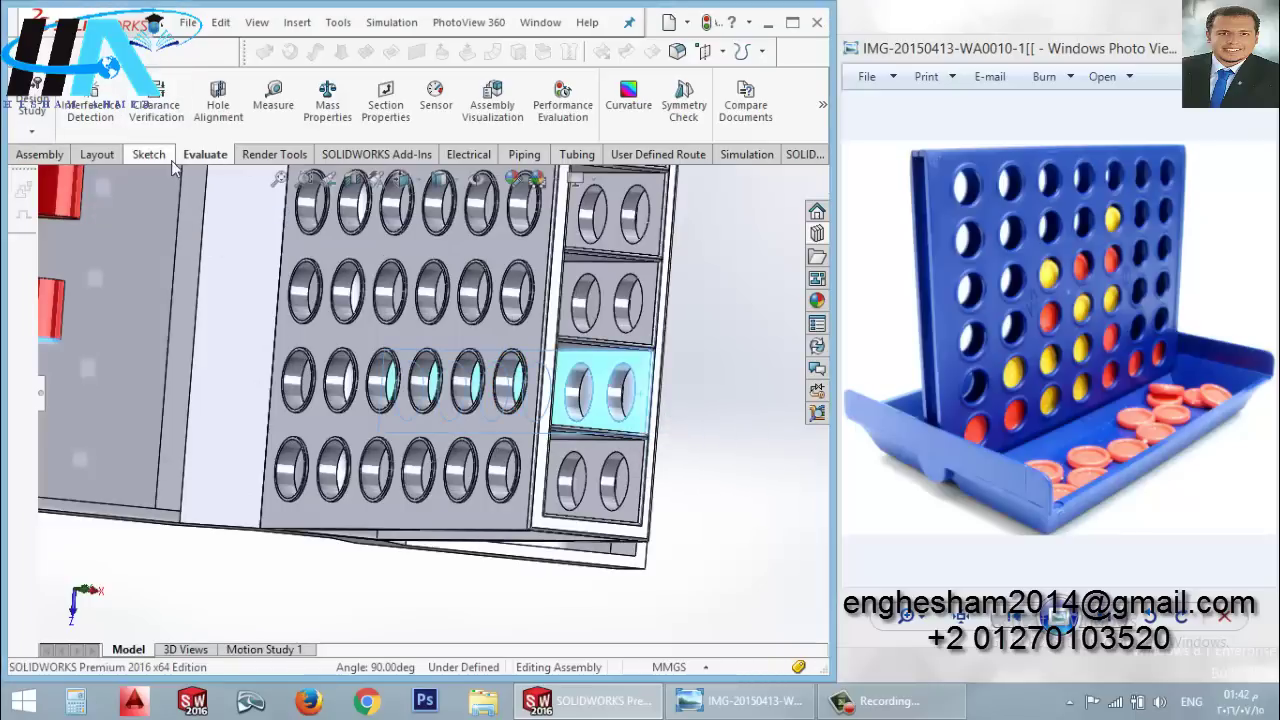
pyautogui.click(42, 155)
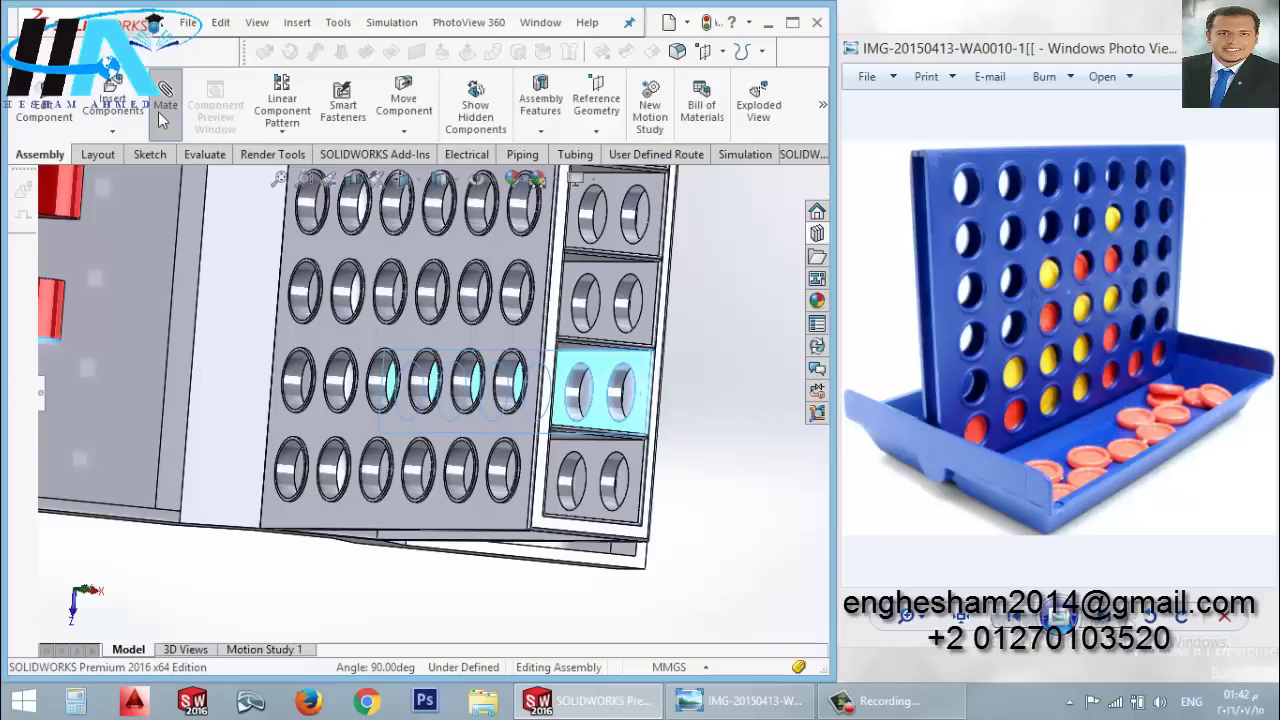
# Step: Add a coincident mate between red disc red<8> and the board's slot face
pyautogui.click(162, 120)
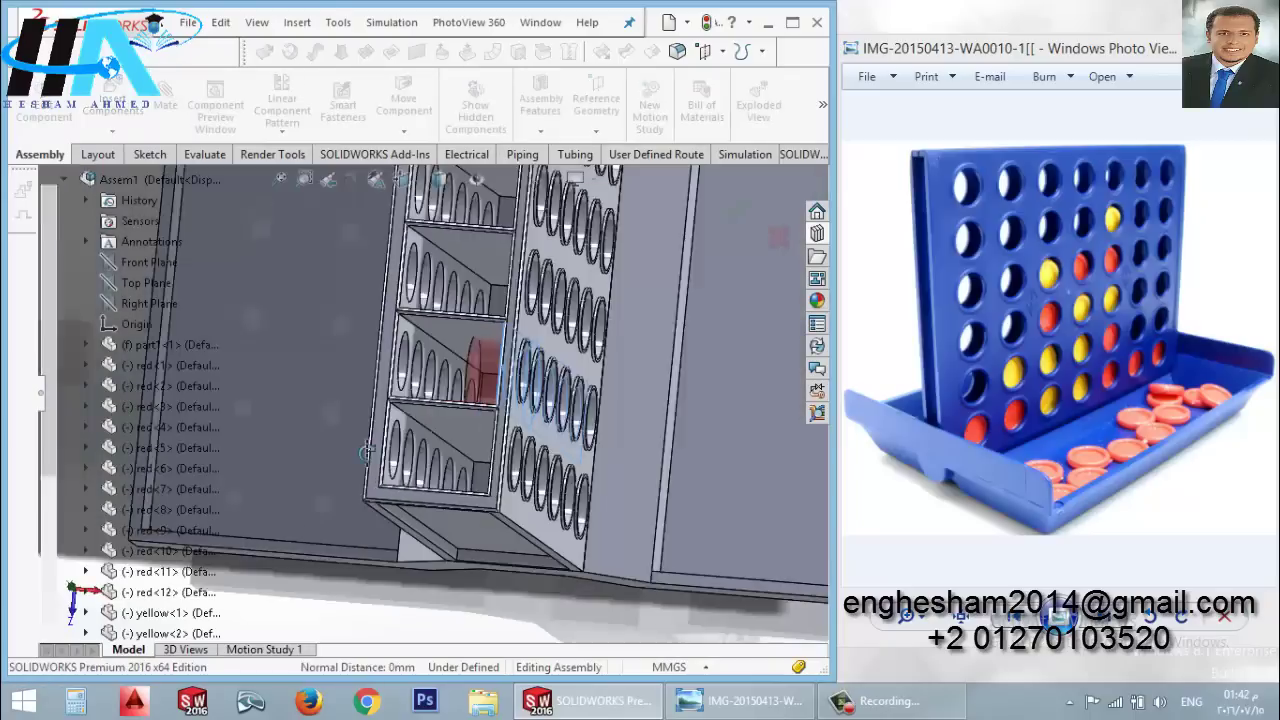
pyautogui.moveTo(366, 451)
pyautogui.mouseDown(button='middle')
pyautogui.moveTo(393, 466)
pyautogui.moveTo(35, 413)
pyautogui.mouseUp(button='middle')
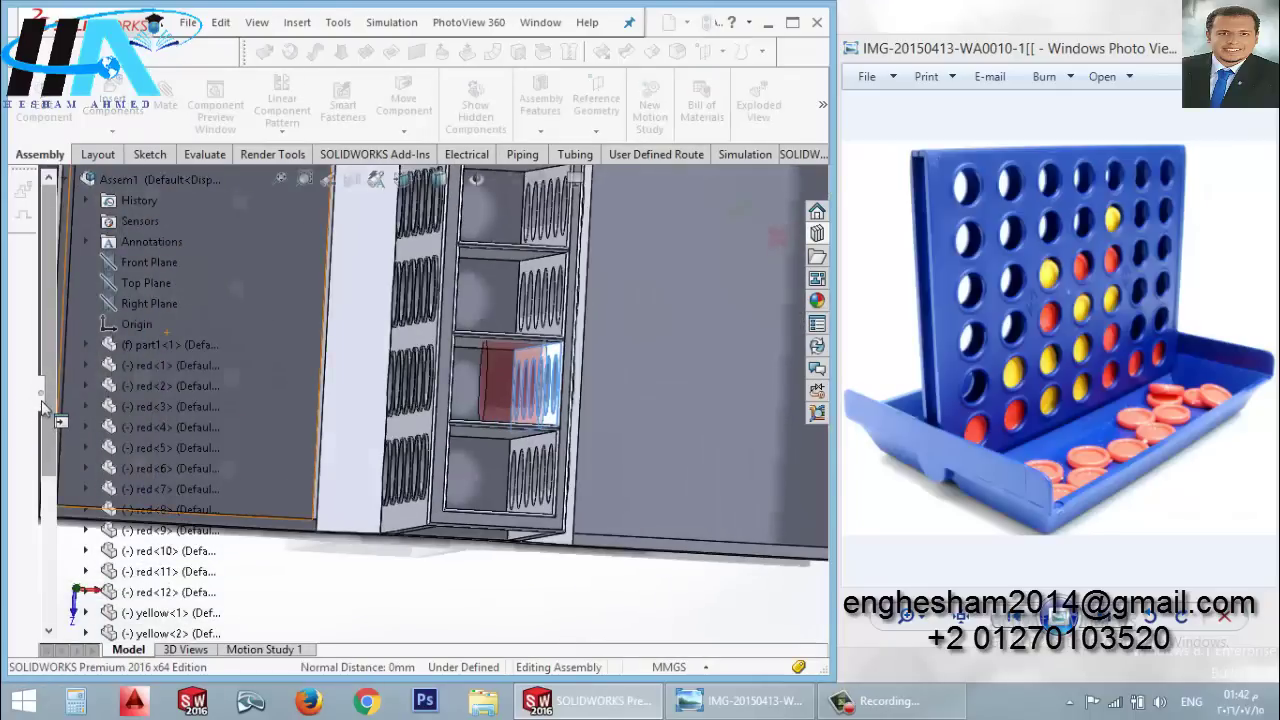
pyautogui.click(50, 251)
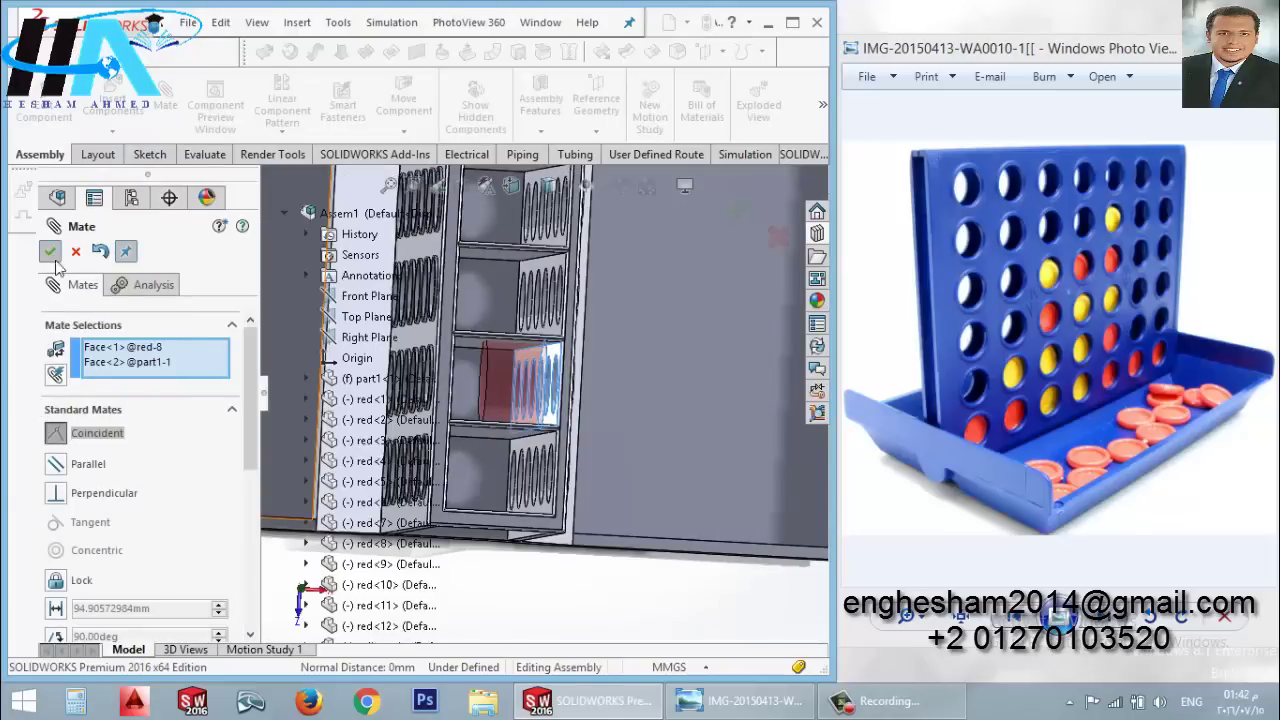
pyautogui.moveTo(458, 477); pyautogui.dragTo(533, 380, button='middle')
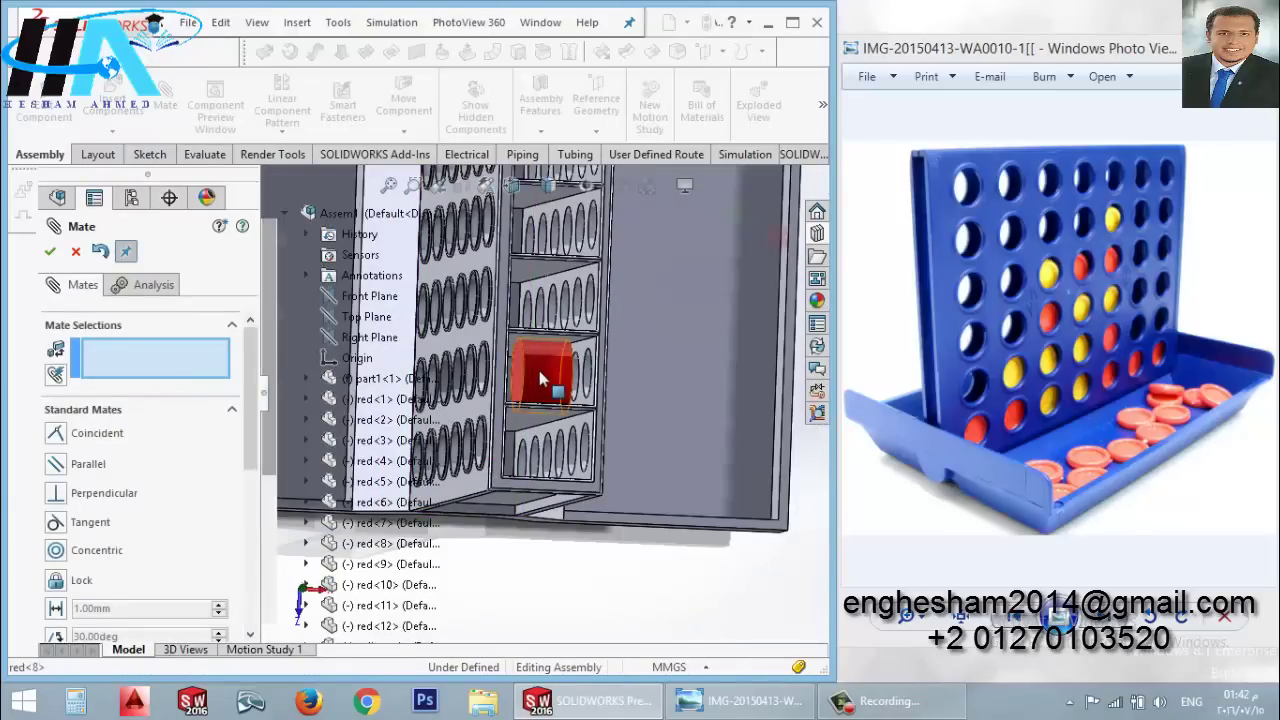
pyautogui.click(535, 378)
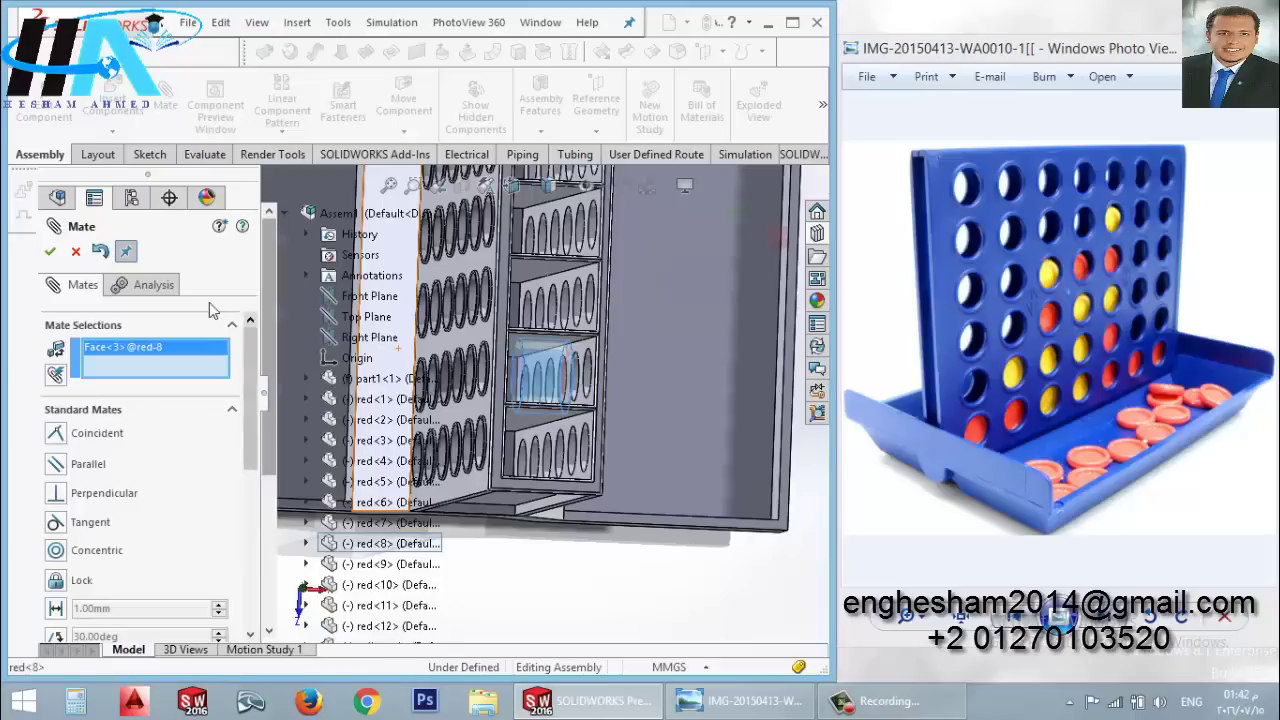
pyautogui.click(77, 252)
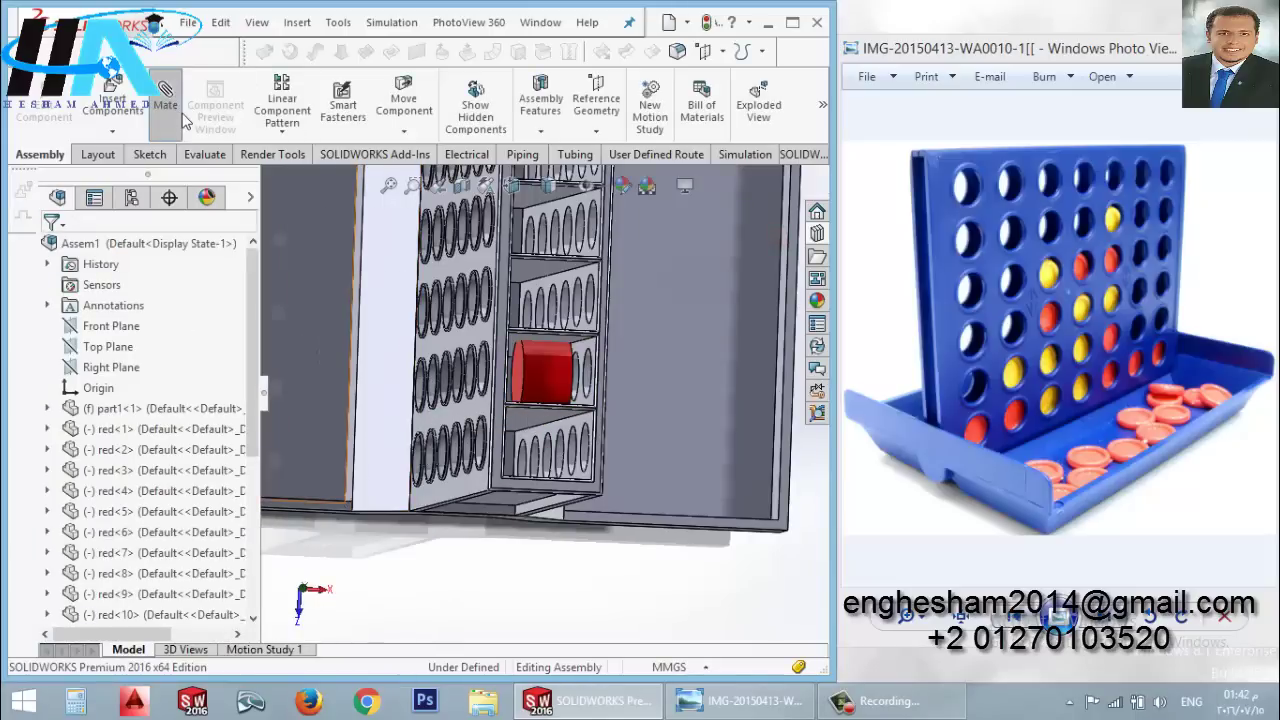
# Step: Make red<8> concentric with the board's bottom hole, seating it in that slot
pyautogui.click(165, 100)
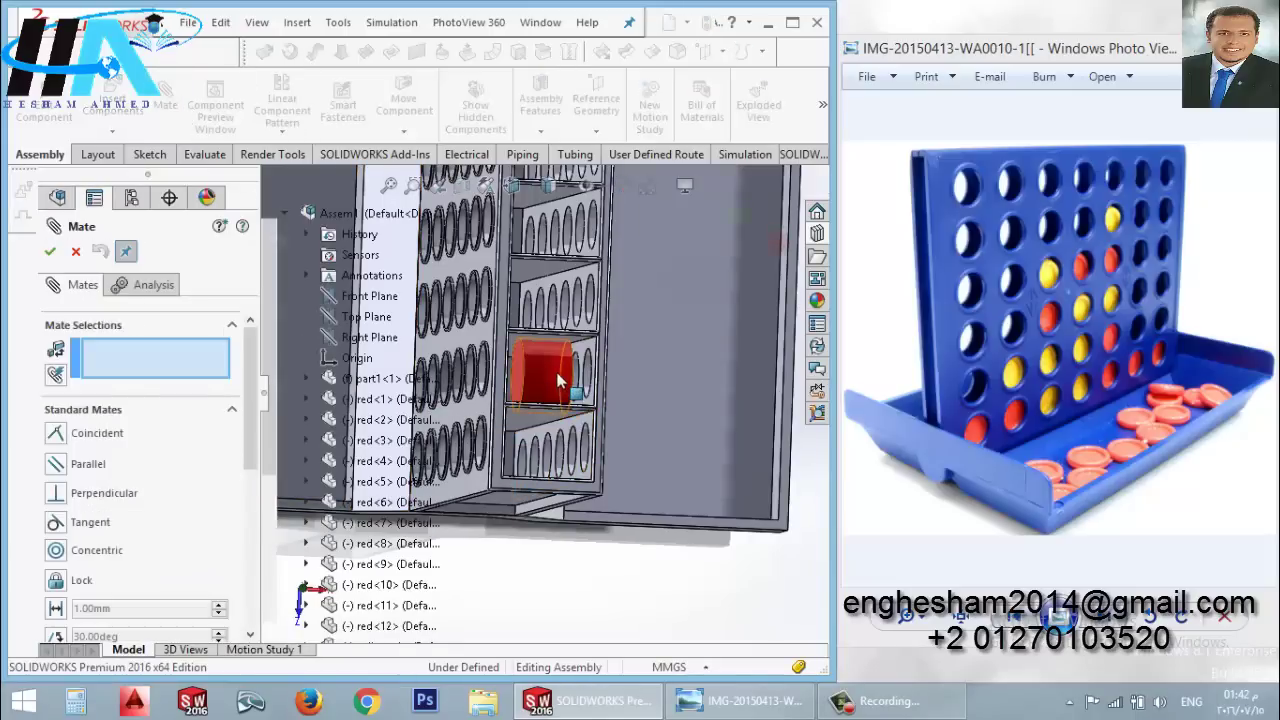
pyautogui.click(596, 398)
pyautogui.scroll(-3, 590, 385)
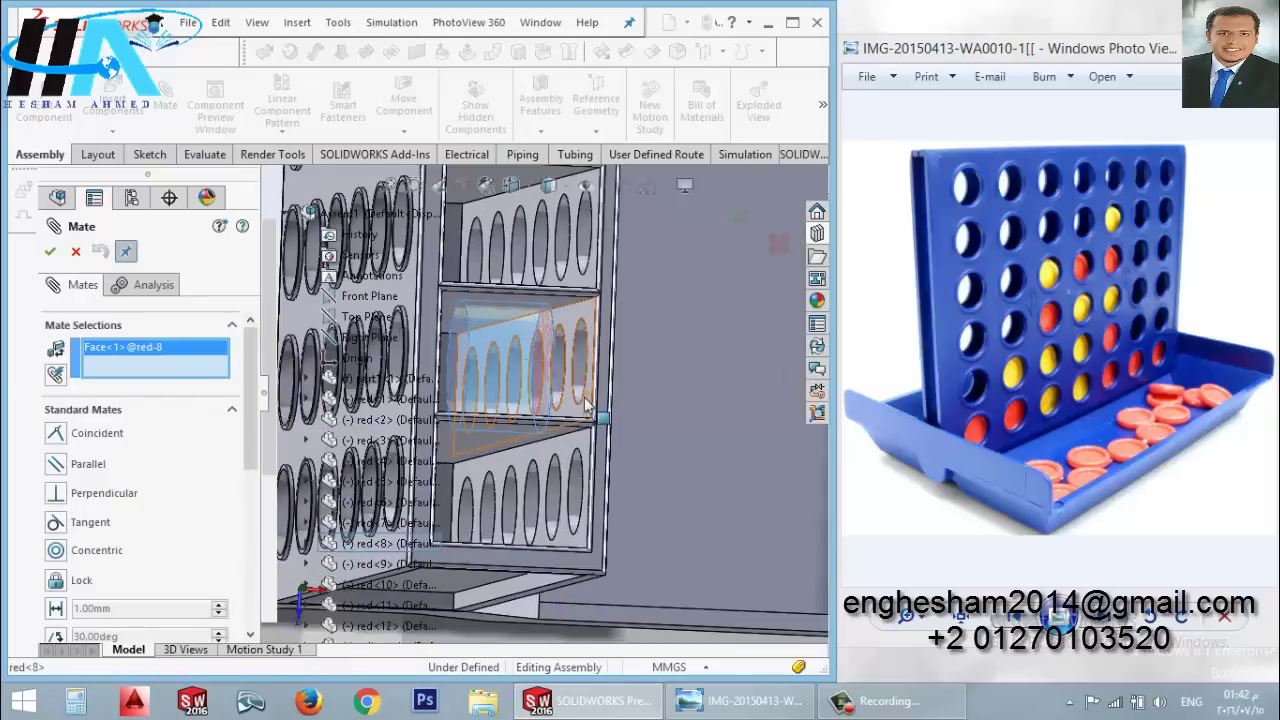
pyautogui.scroll(-2, 586, 375)
pyautogui.moveTo(586, 375)
pyautogui.mouseDown(button='middle')
pyautogui.moveTo(527, 443)
pyautogui.moveTo(650, 570)
pyautogui.mouseUp(button='middle')
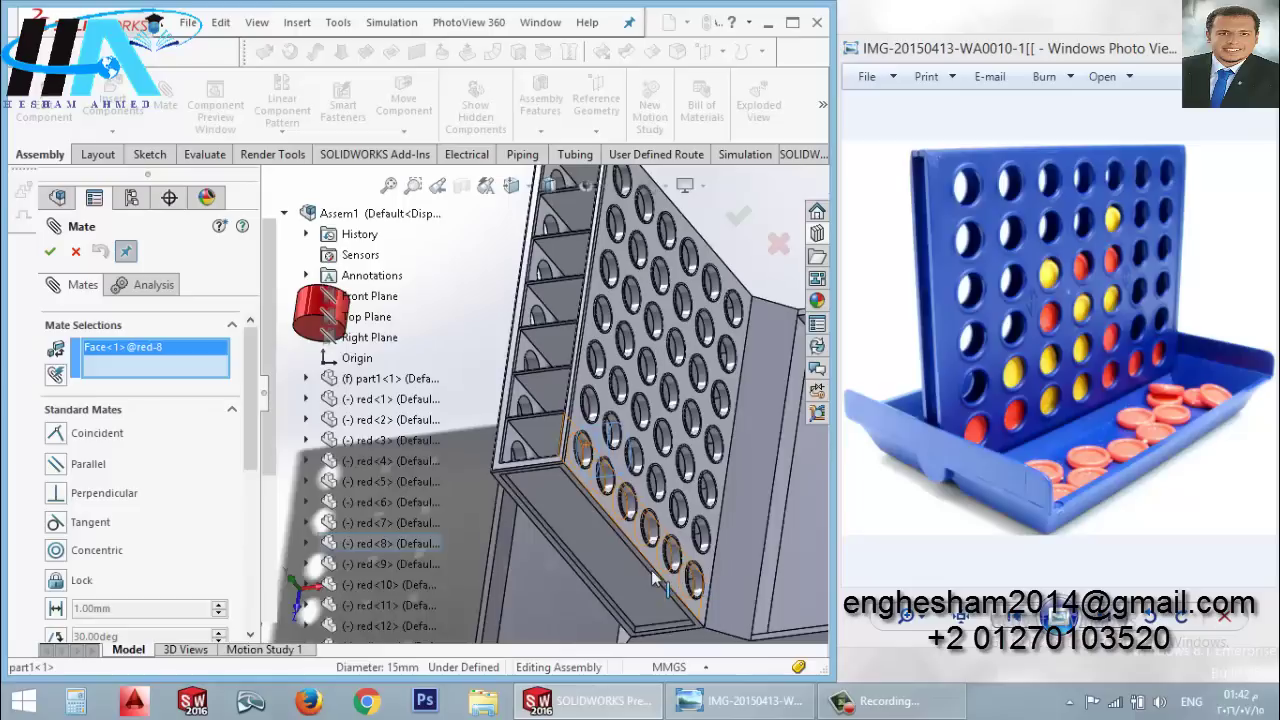
pyautogui.click(700, 592)
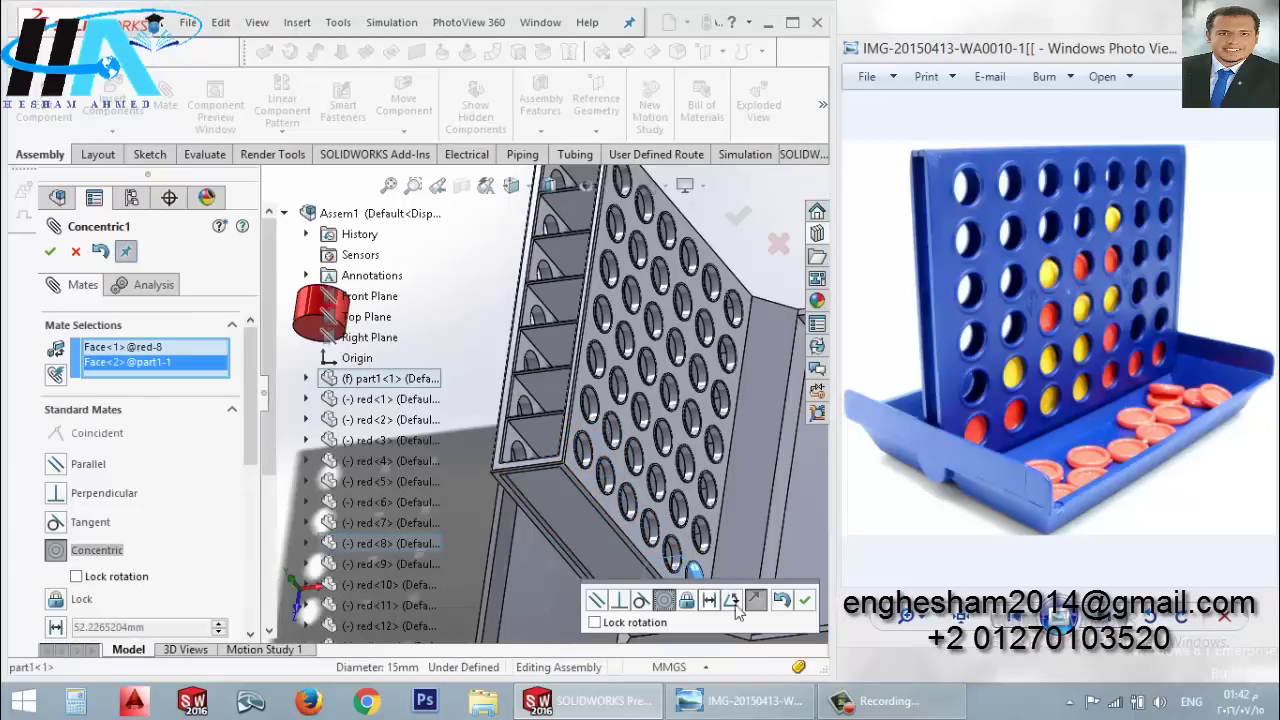
pyautogui.click(805, 600)
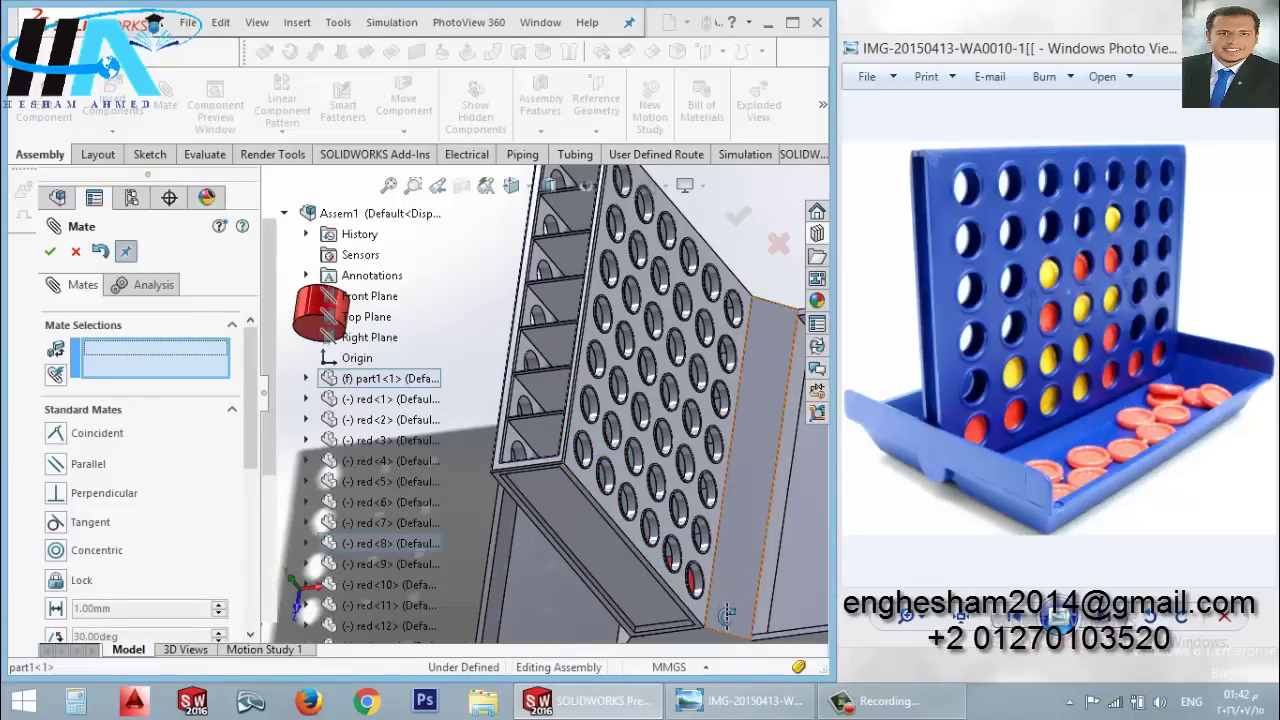
pyautogui.moveTo(736, 618)
pyautogui.mouseDown(button='middle')
pyautogui.moveTo(705, 627)
pyautogui.moveTo(778, 698)
pyautogui.moveTo(663, 578)
pyautogui.mouseUp(button='middle')
pyautogui.scroll(-2, 705, 627)
pyautogui.click(663, 578)
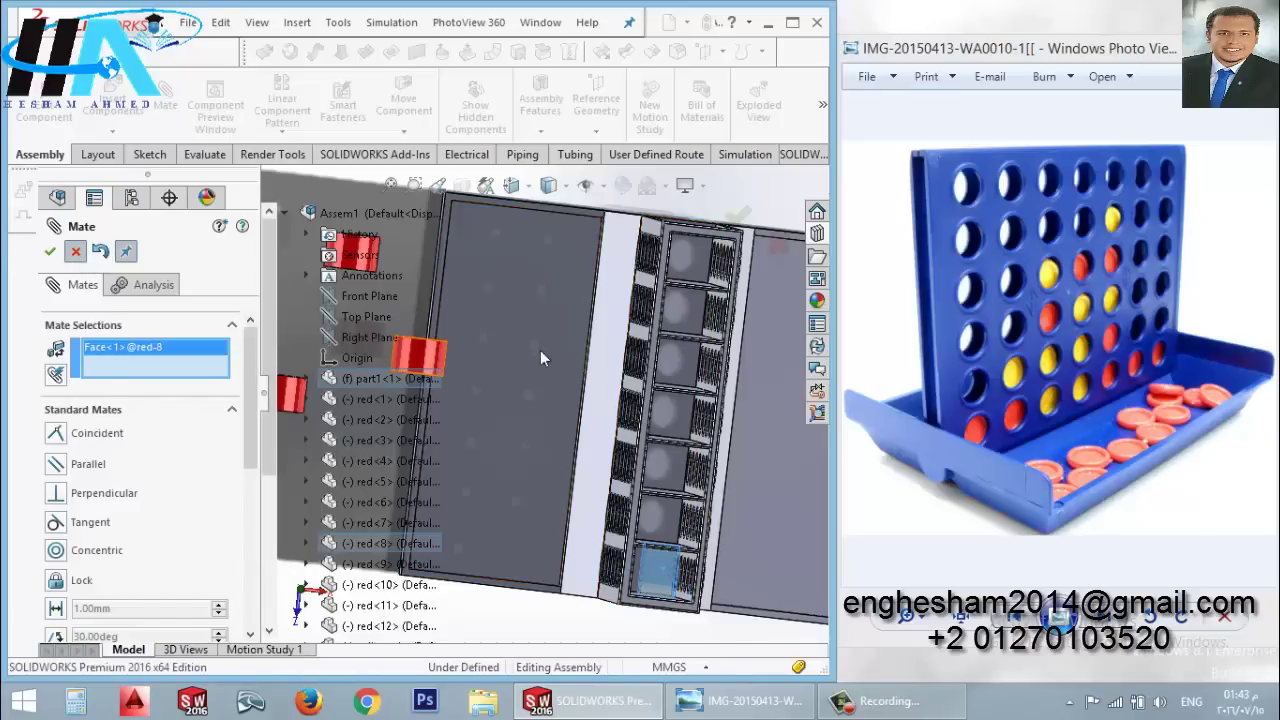
pyautogui.click(76, 252)
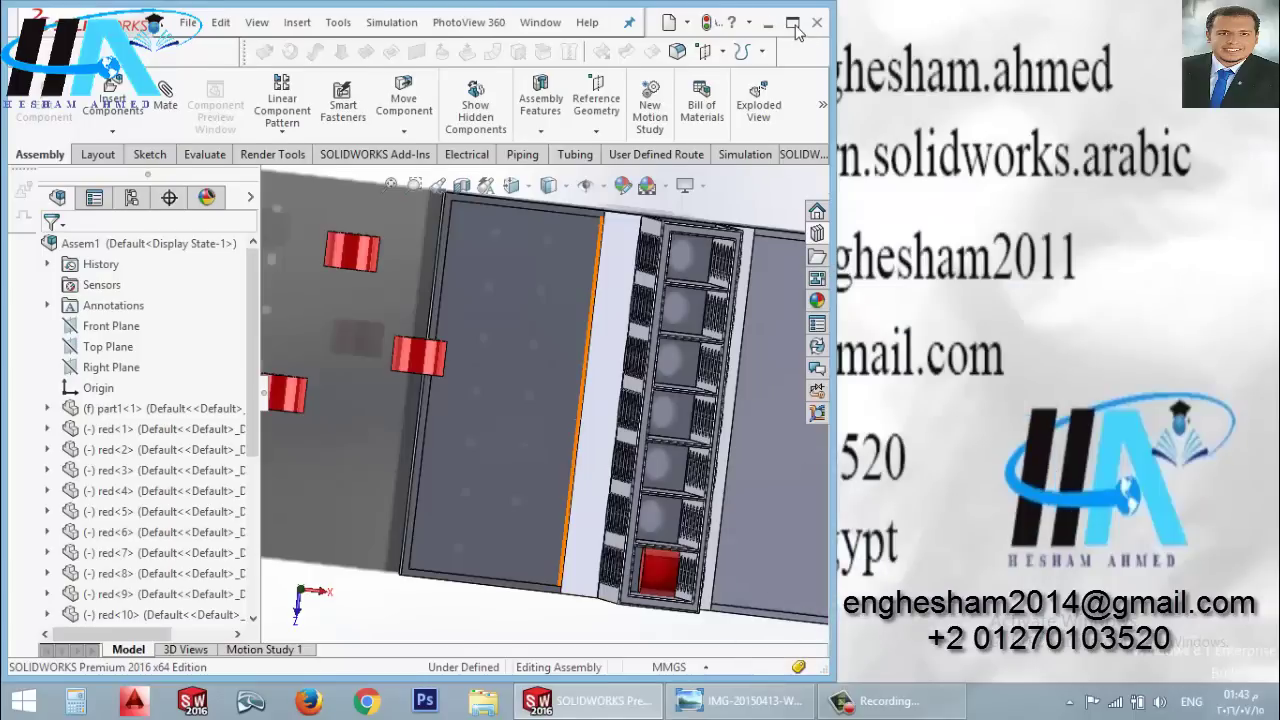
# Step: Maximize the window and show the disc-filled board in isometric view
pyautogui.click(792, 24)
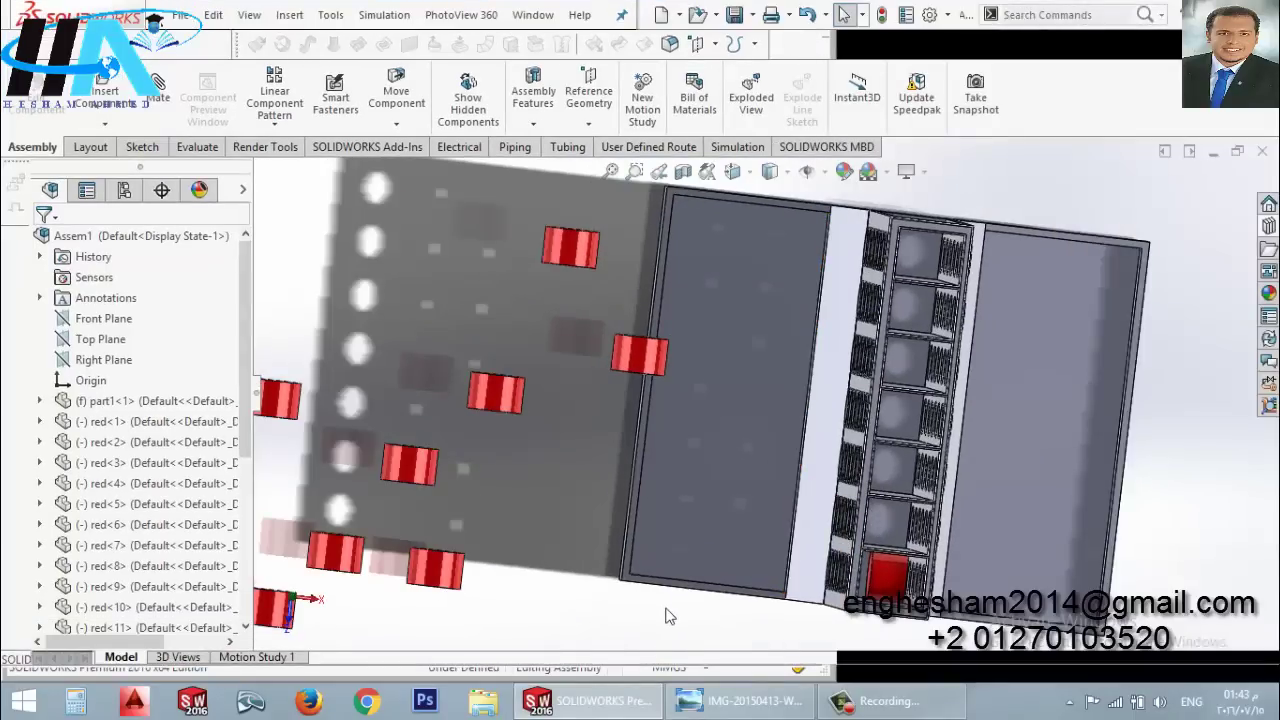
pyautogui.moveTo(645, 632)
pyautogui.mouseDown(button='middle')
pyautogui.moveTo(663, 528)
pyautogui.moveTo(686, 551)
pyautogui.moveTo(709, 551)
pyautogui.moveTo(676, 536)
pyautogui.moveTo(683, 580)
pyautogui.moveTo(717, 545)
pyautogui.mouseUp(button='middle')
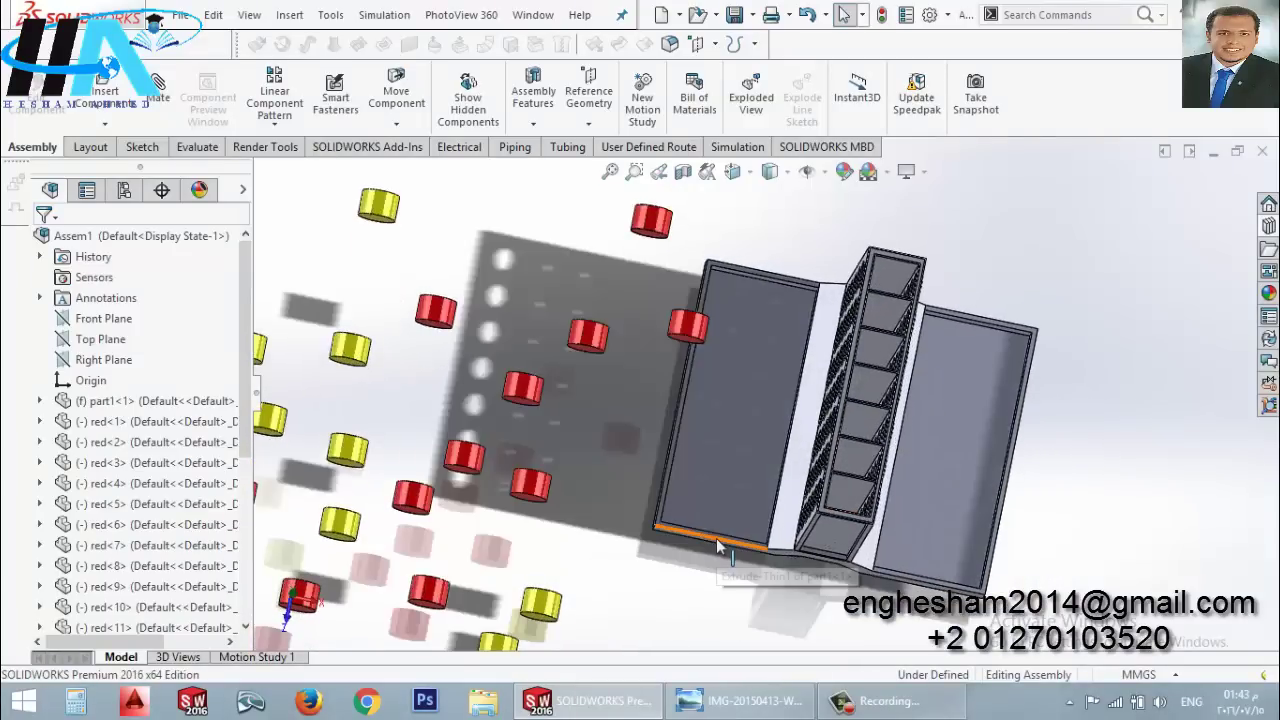
pyautogui.hotkey('ctrl', '7')
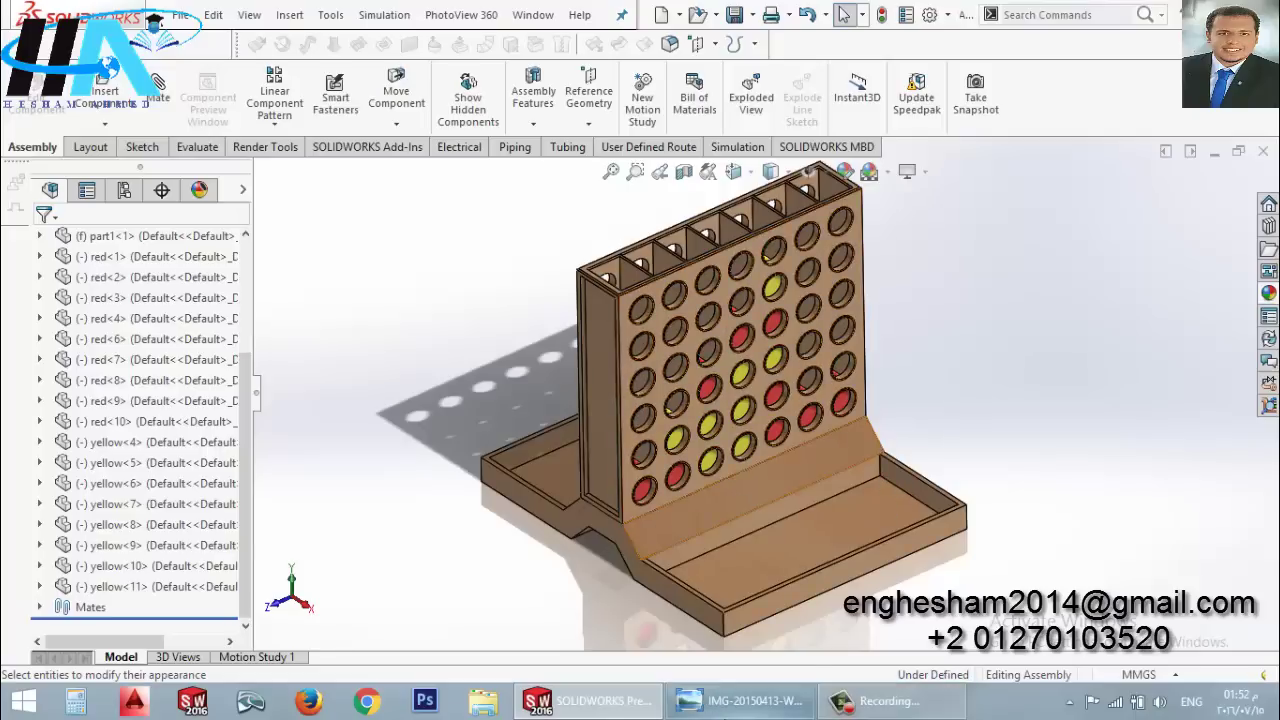
pyautogui.click(740, 700)
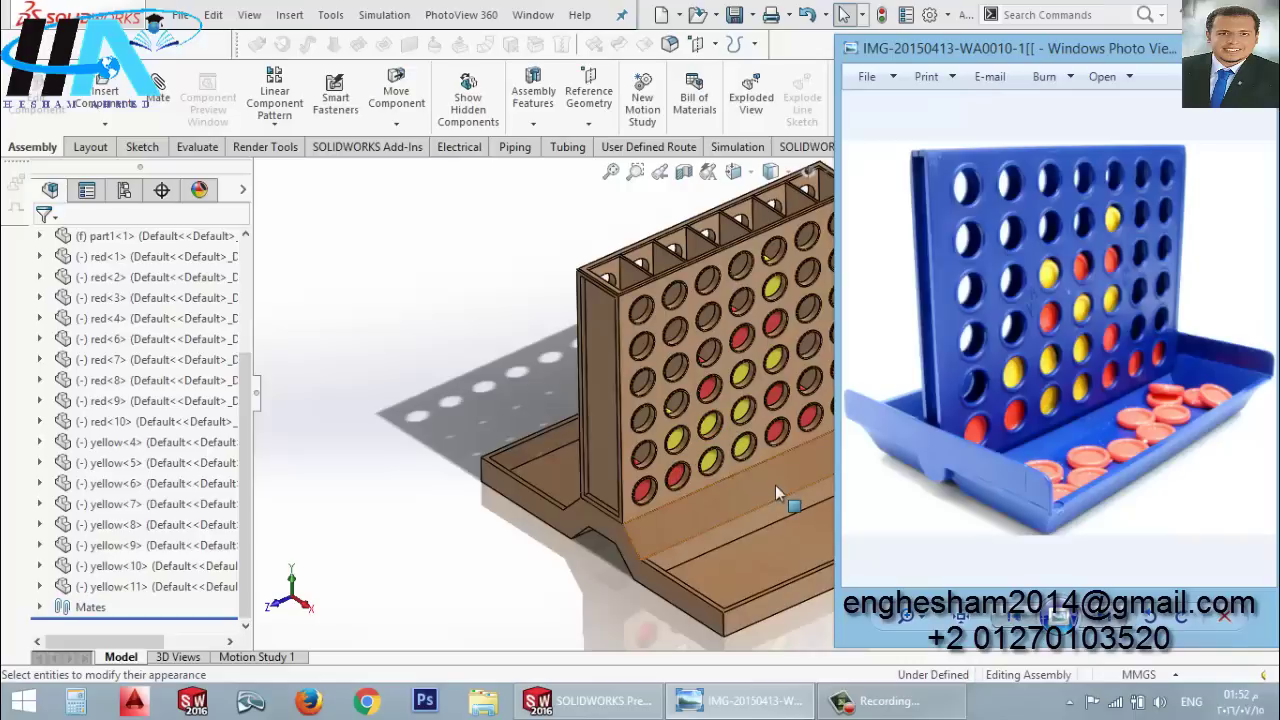
pyautogui.click(482, 359)
pyautogui.scroll(2, 865, 397)
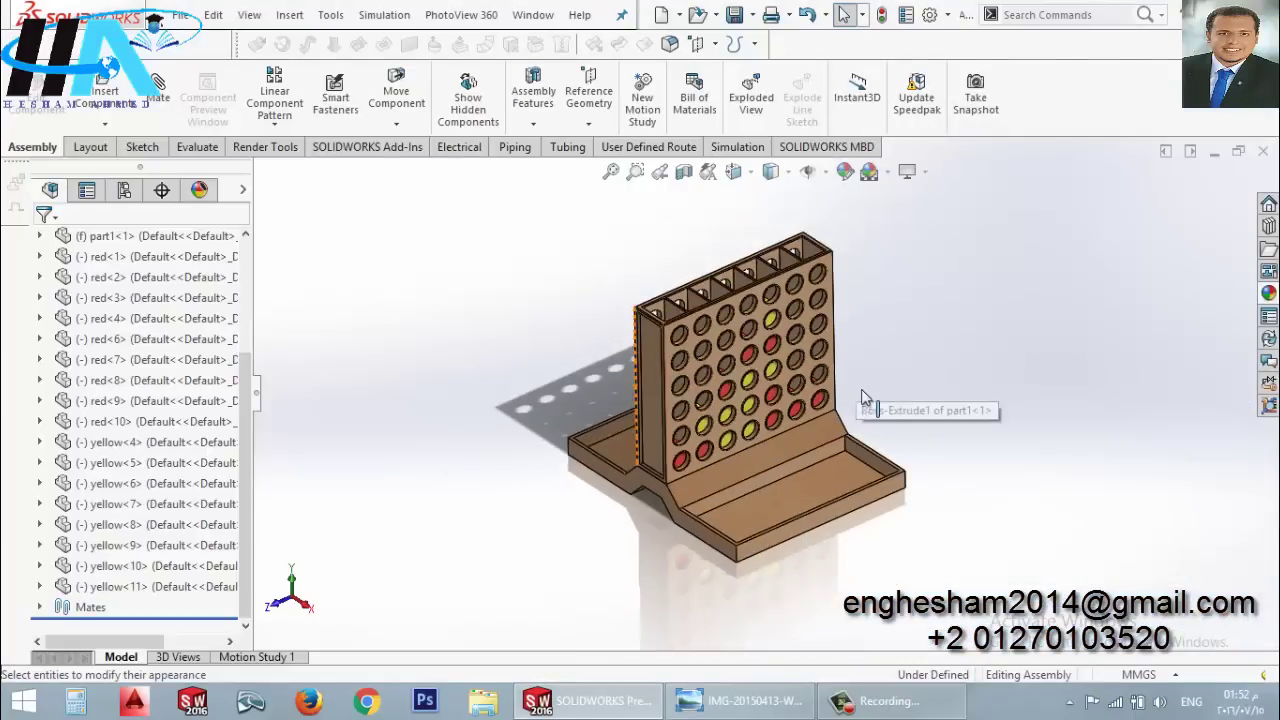
pyautogui.scroll(-3, 865, 397)
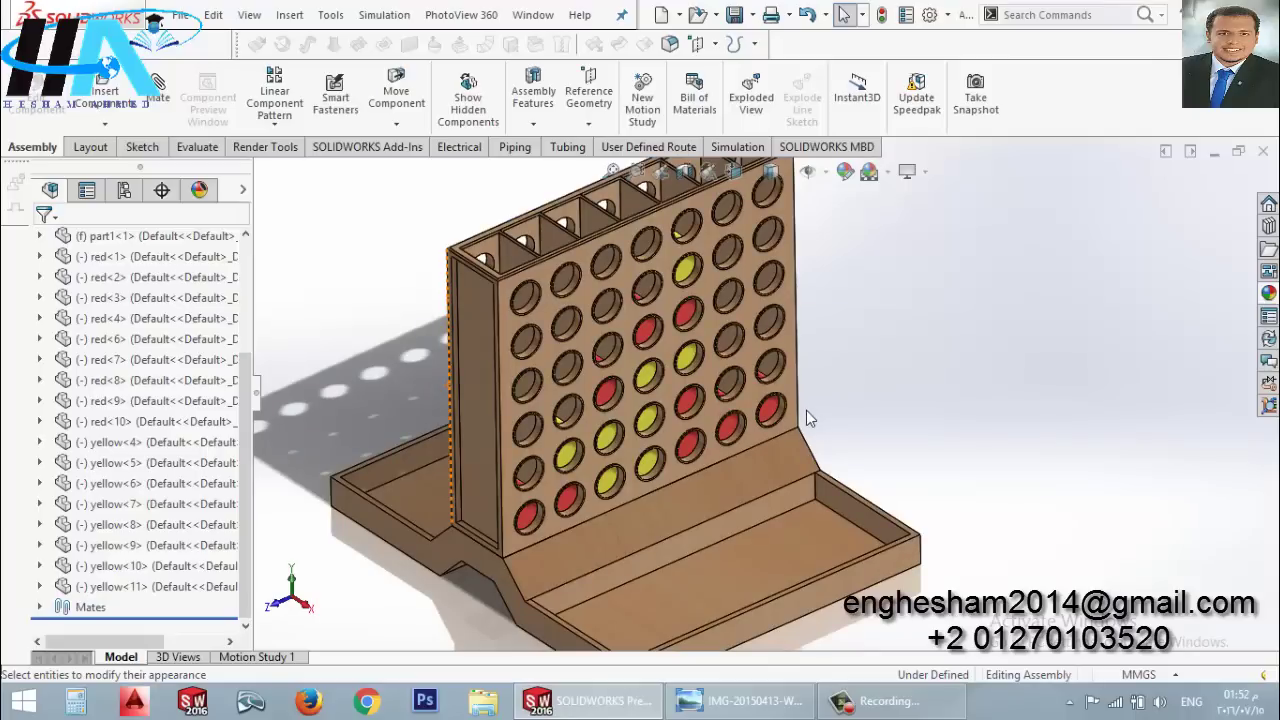
pyautogui.moveTo(808, 418); pyautogui.dragTo(655, 360, button='middle')
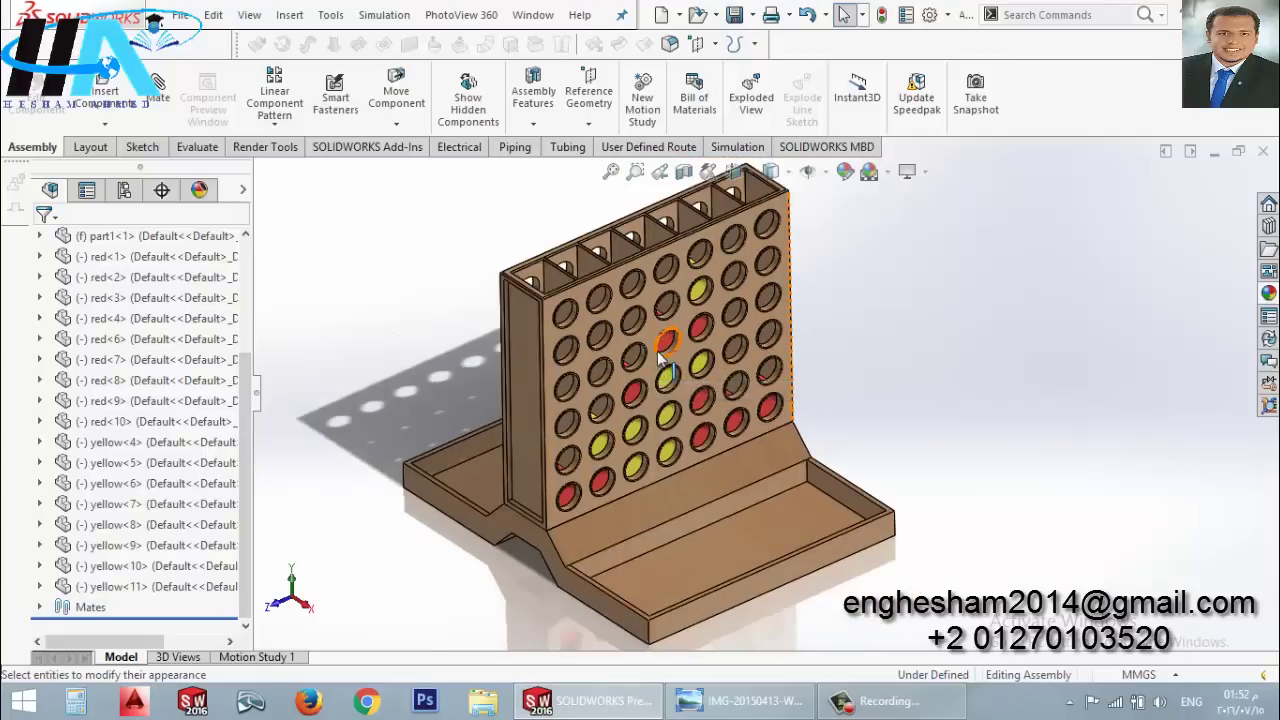